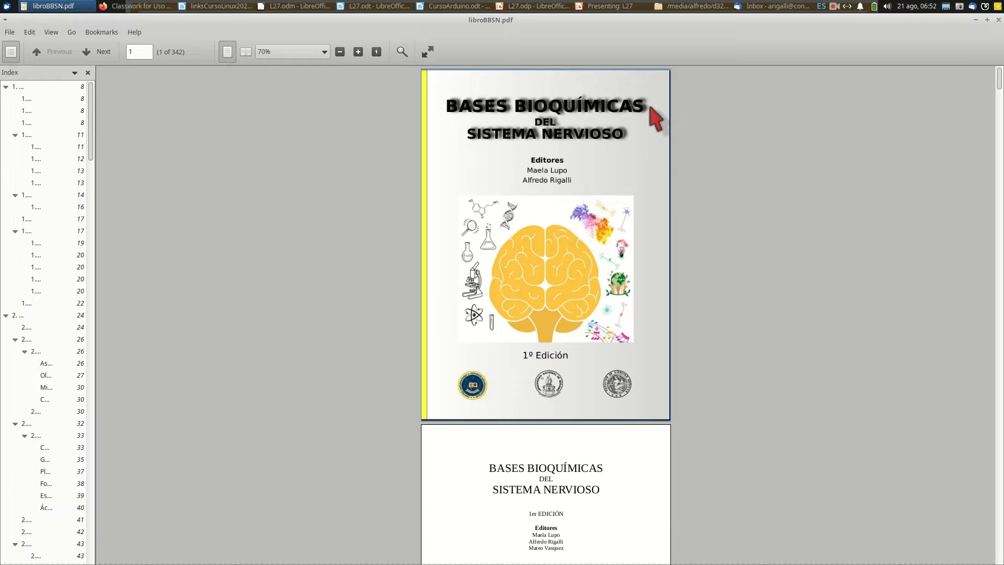
Review the front matter of the PDF book, from the cover through the authors page and table of contents
scroll(668, 215, "up", 1)
scroll(668, 215, "up", 1)
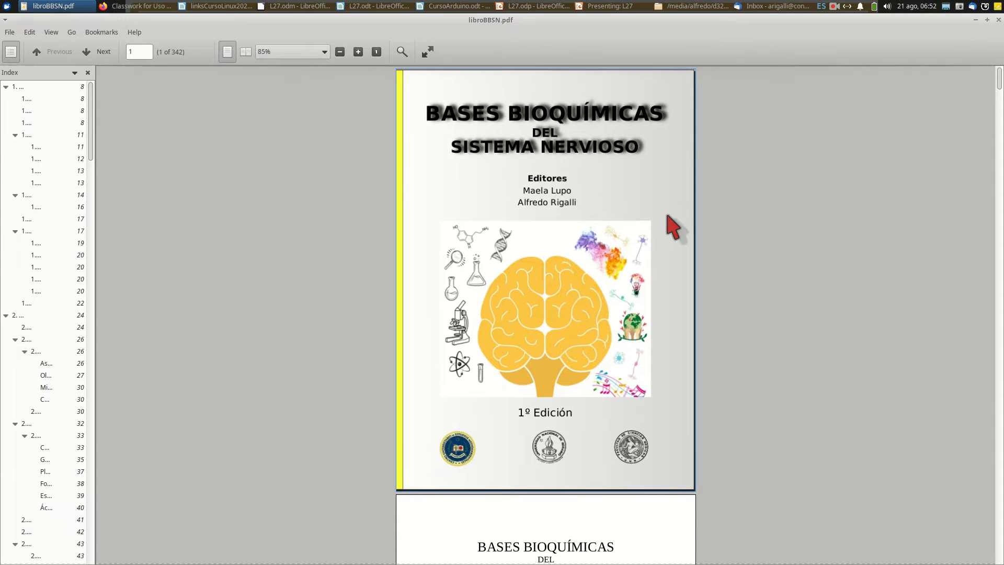
scroll(673, 227, "up", 1)
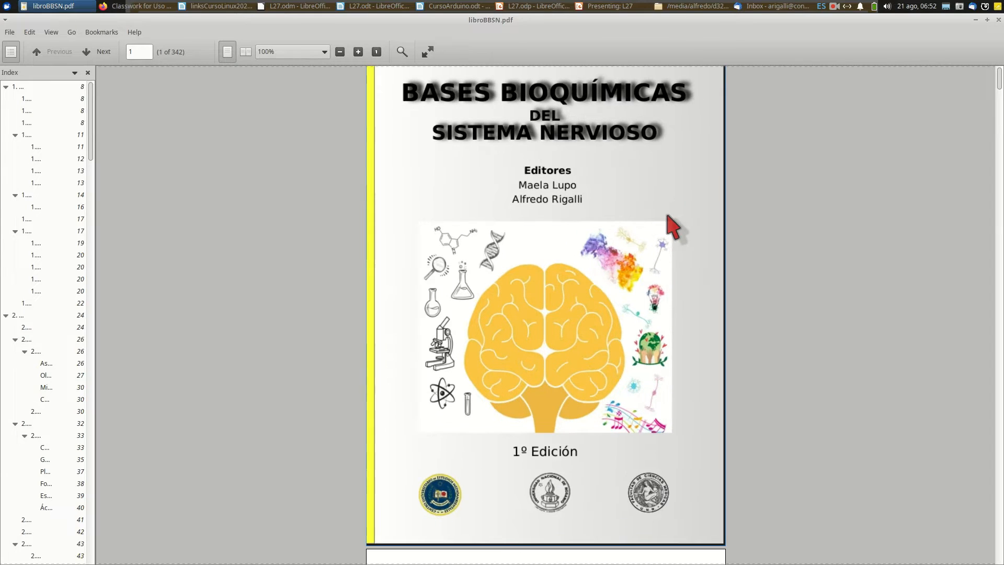
scroll(668, 215, "down", 1)
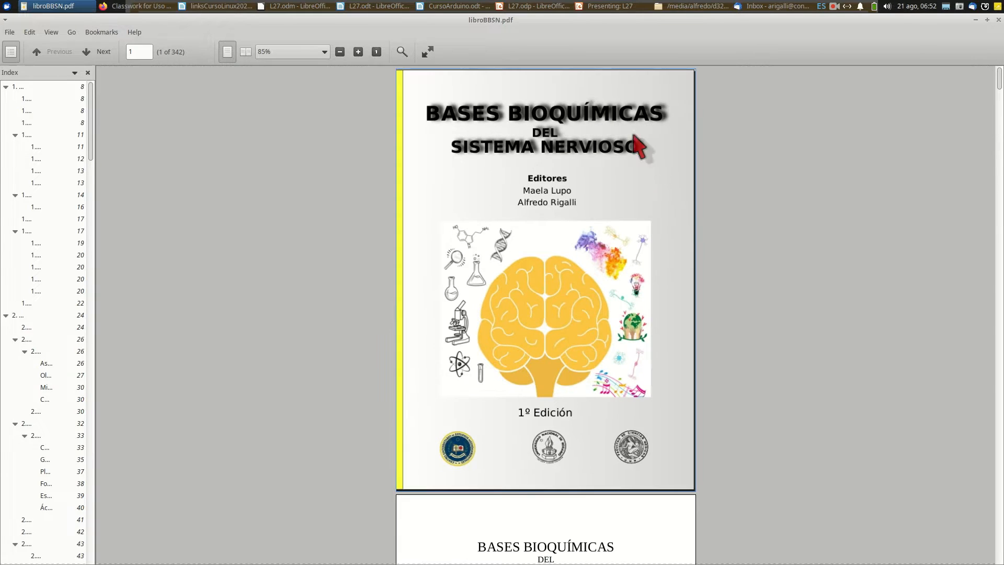
scroll(557, 349, "down", 5)
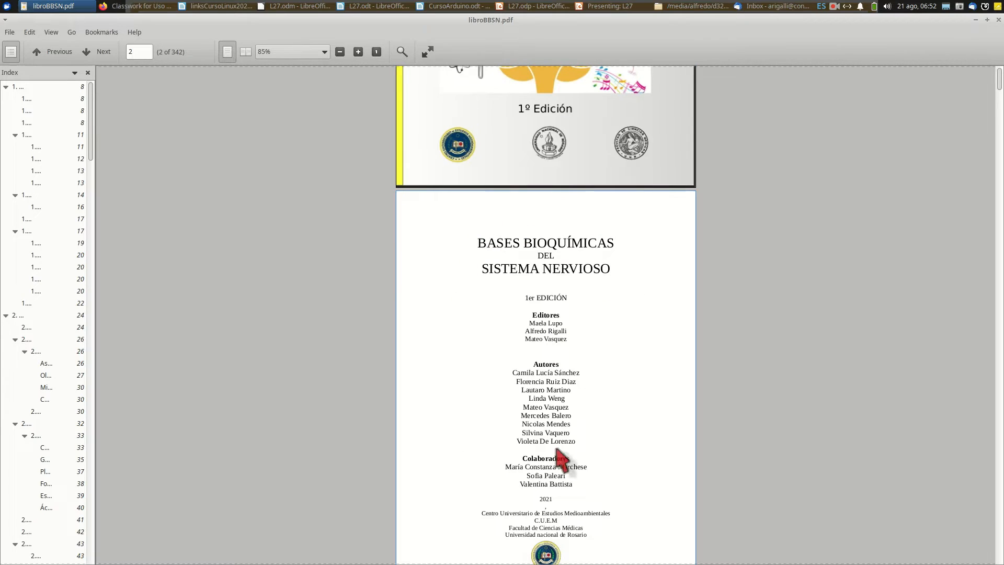
scroll(541, 408, "down", 1)
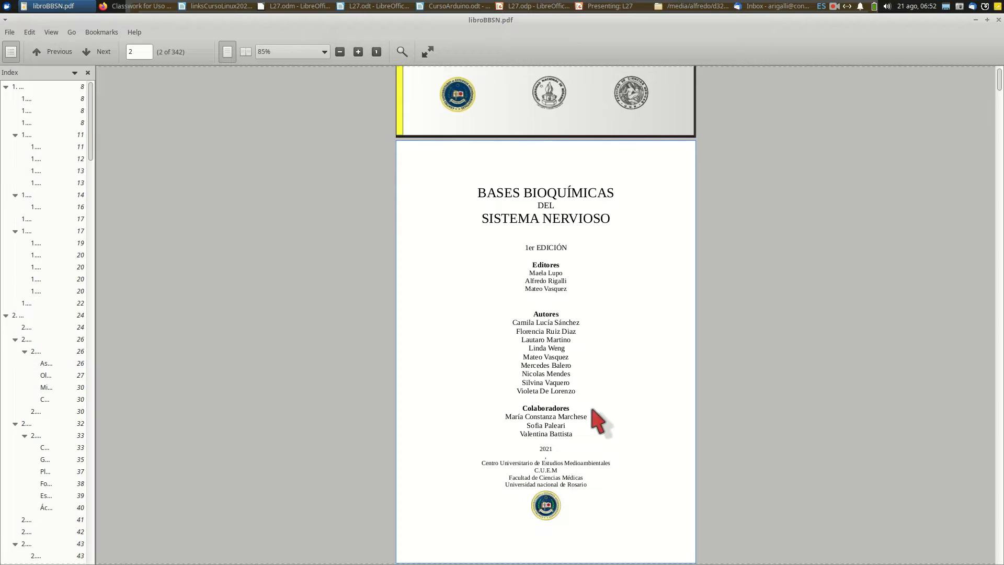
scroll(616, 275, "down", 3)
scroll(617, 281, "down", 7)
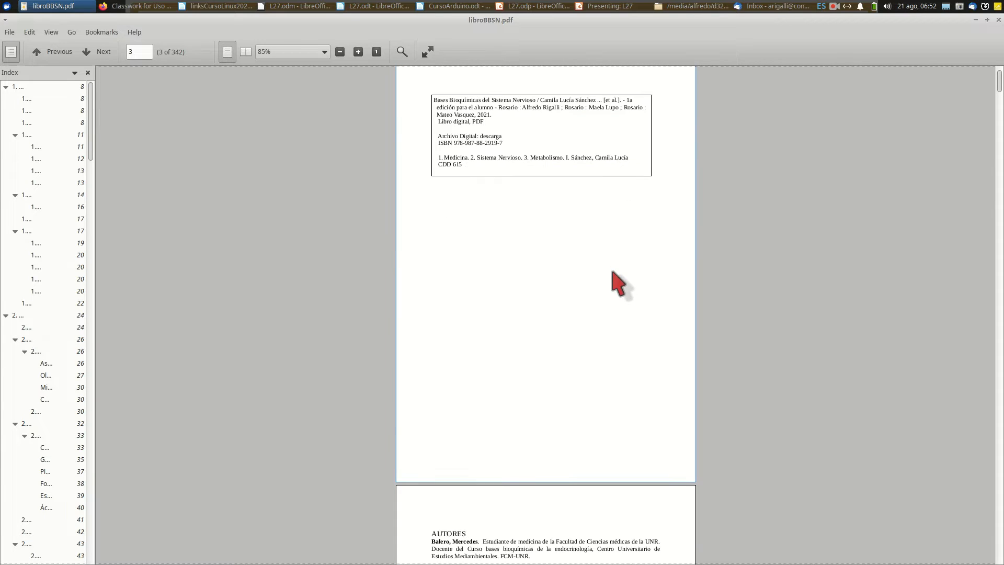
scroll(601, 316, "down", 3)
scroll(600, 317, "down", 10)
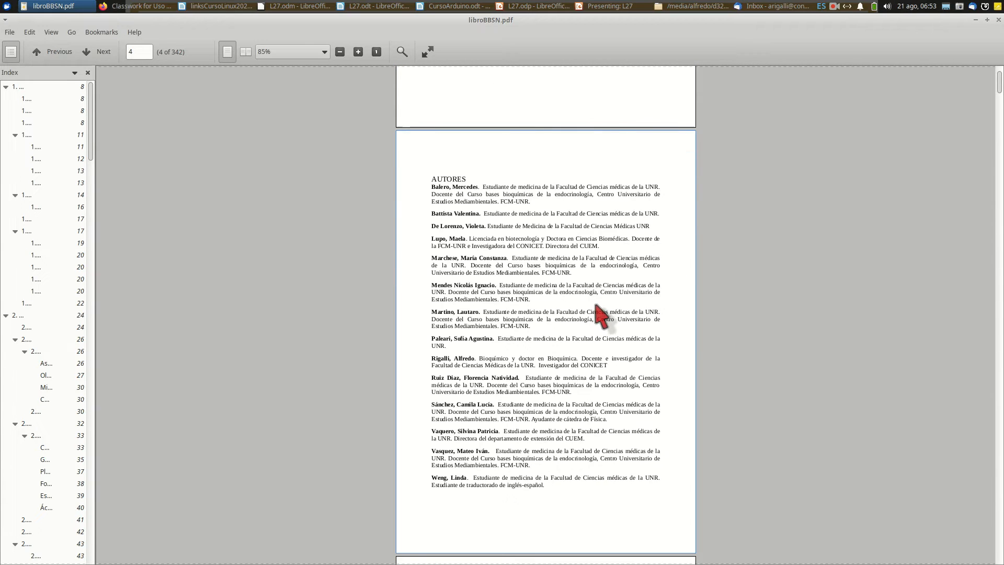
scroll(572, 261, "down", 18)
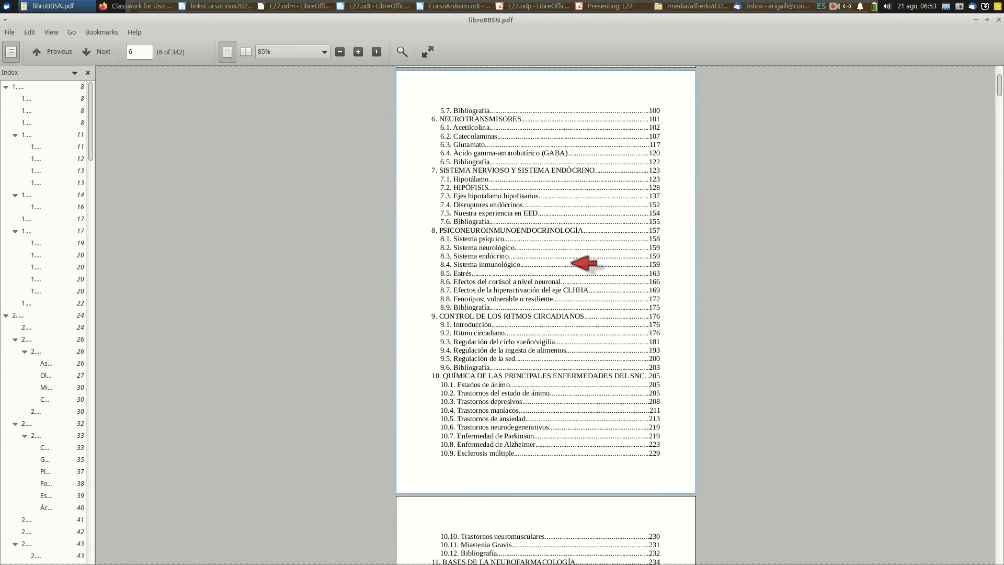
scroll(584, 263, "down", 5)
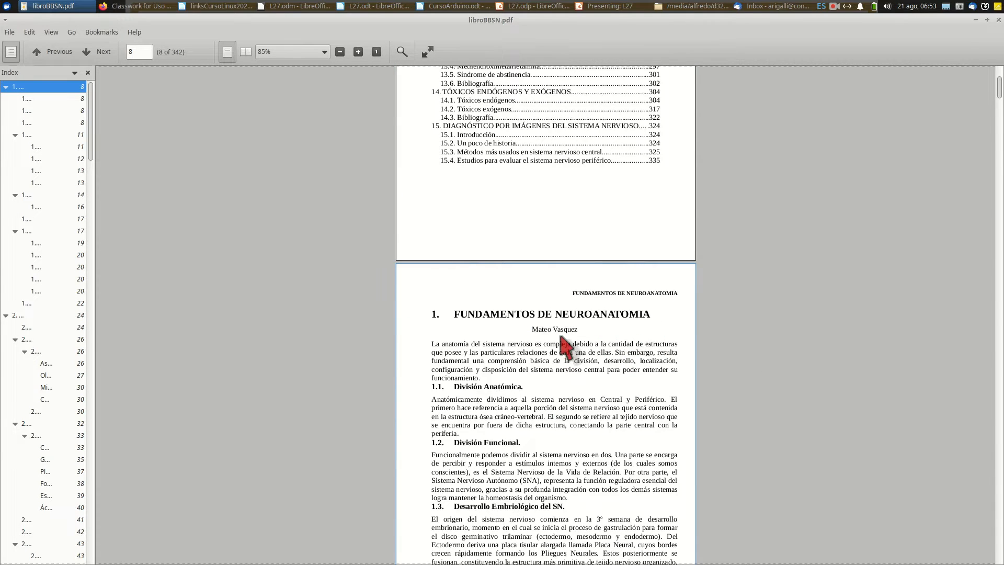
Examine the page numbering on the opening page of the chapter "Fundamentos de Neuroanatomia"
scroll(563, 340, "down", 4)
scroll(562, 337, "up", 5)
scroll(562, 334, "down", 5)
scroll(561, 332, "up", 2)
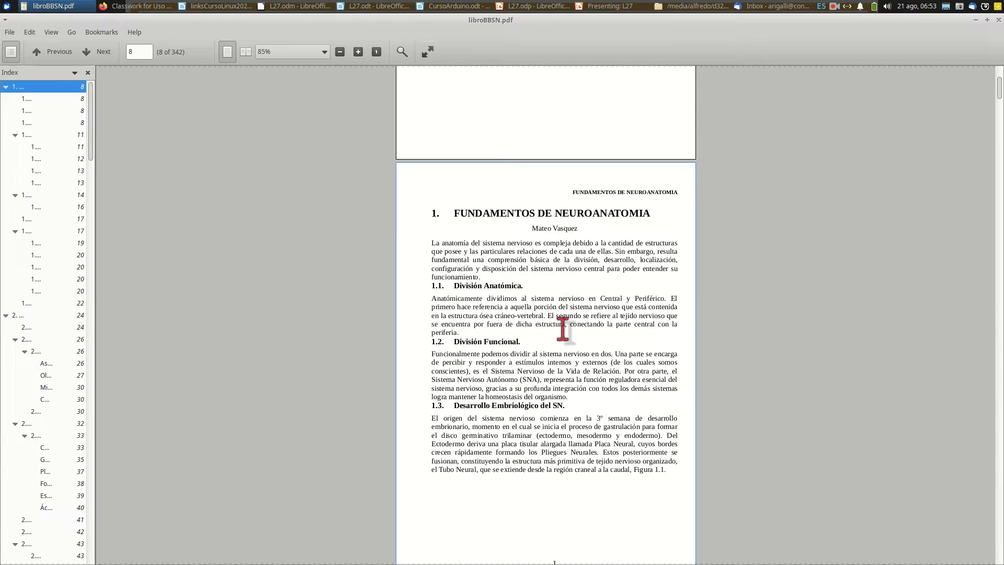
scroll(563, 335, "down", 3)
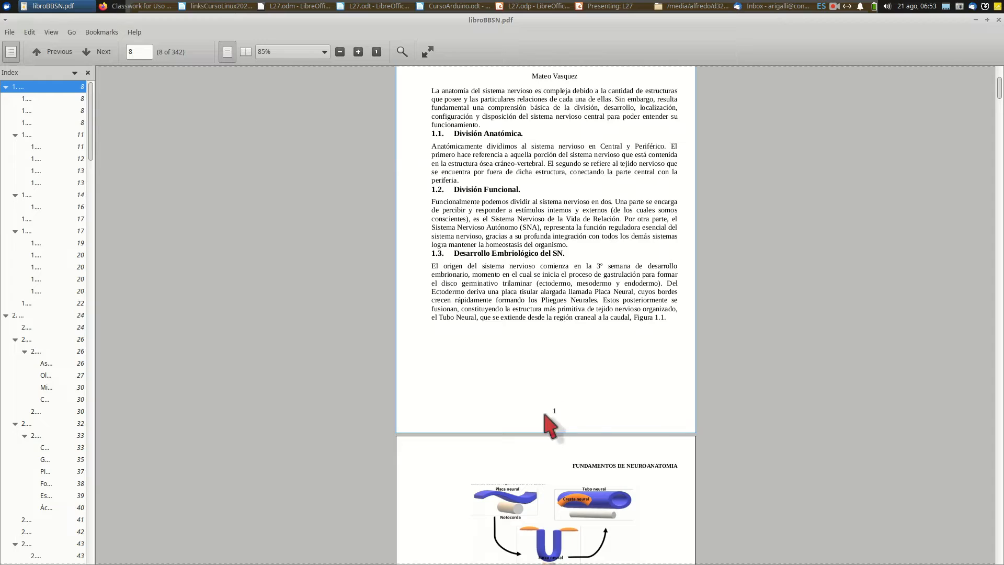
scroll(566, 403, "up", 4, "ctrl")
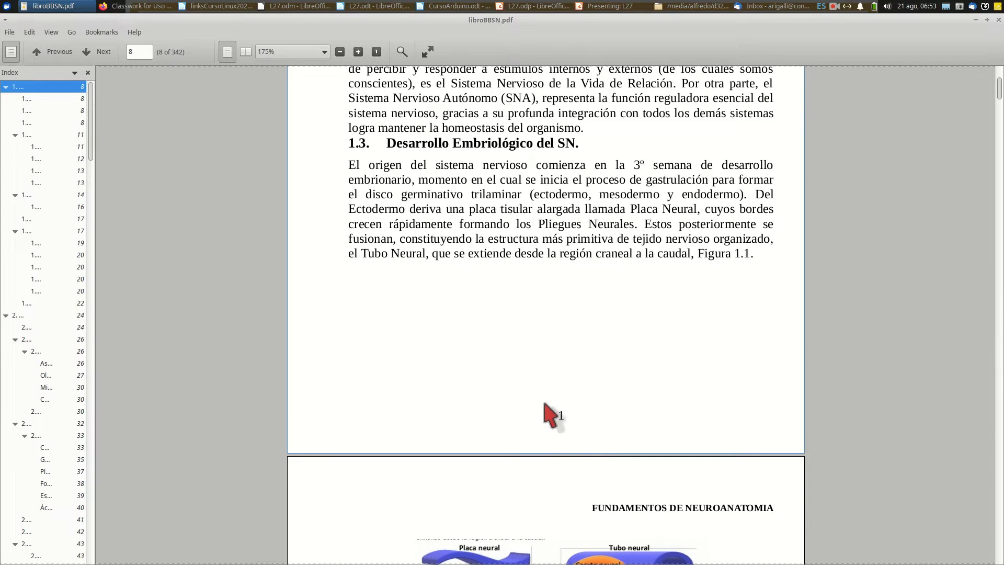
scroll(579, 410, "up", 10)
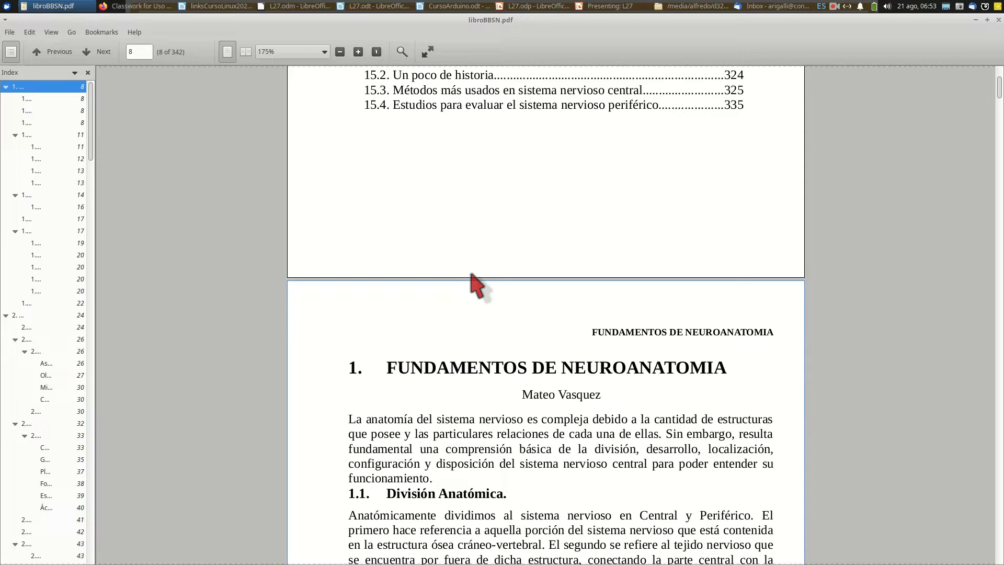
Switch to CursoArduino.odt in LibreOffice Writer and review its title, "Contenidos" and "LOS AUTORES" pages
key("alt+Tab")
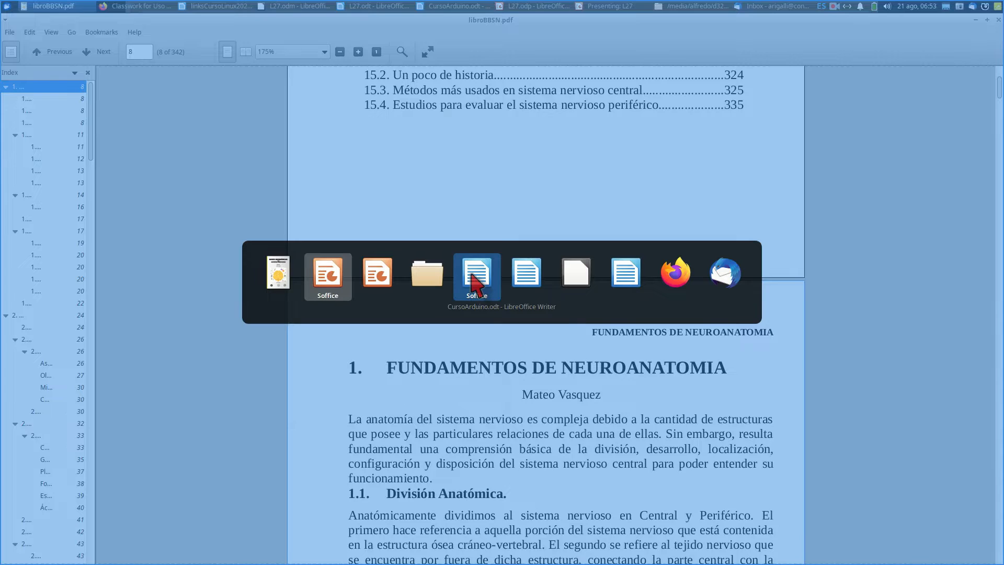
key("alt+Tab")
key("alt+Tab")
key("alt+Tab")
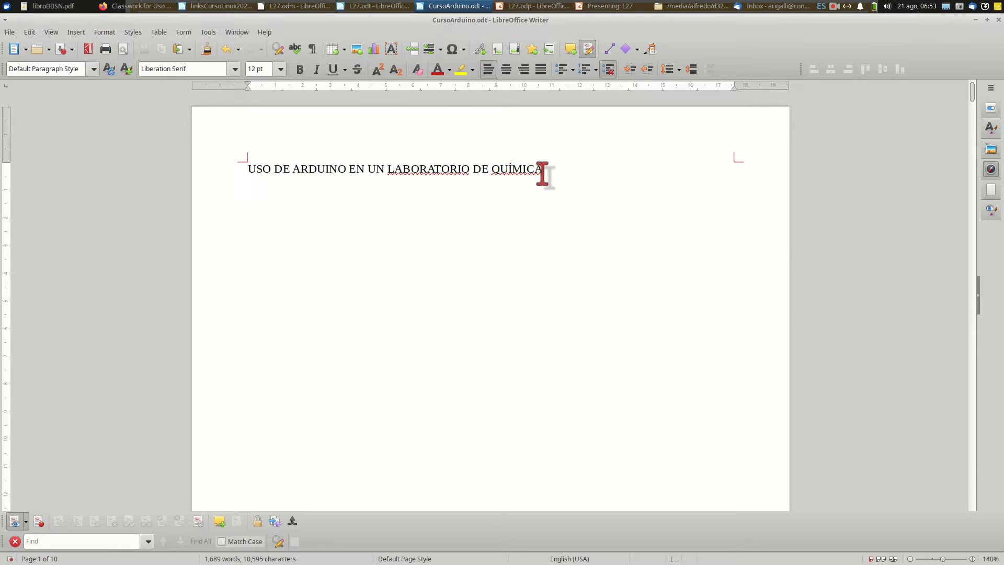
scroll(543, 175, "down", 4)
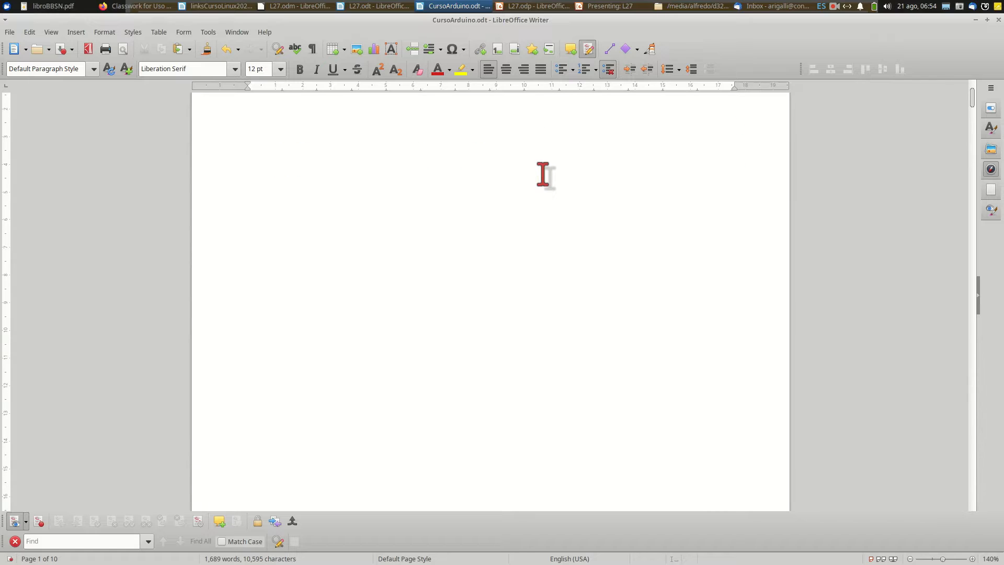
scroll(543, 174, "down", 12)
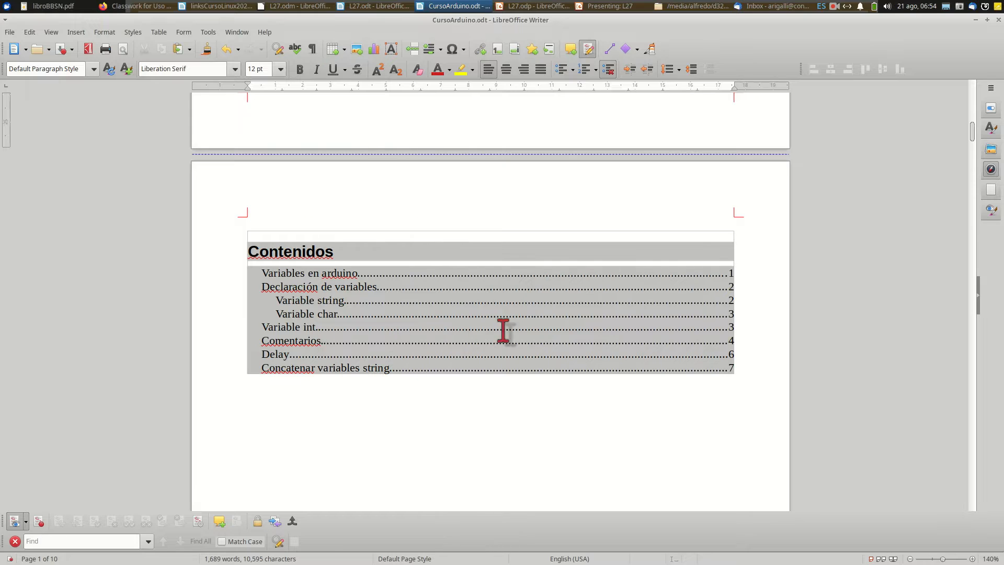
scroll(473, 314, "down", 10)
scroll(473, 314, "down", 3)
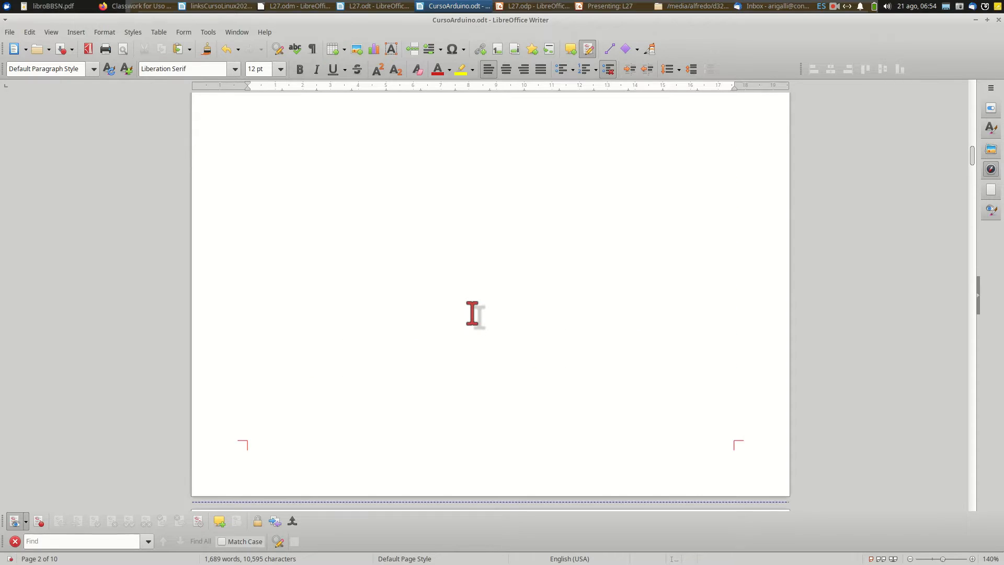
scroll(473, 314, "down", 3, "ctrl")
scroll(472, 314, "down", 3)
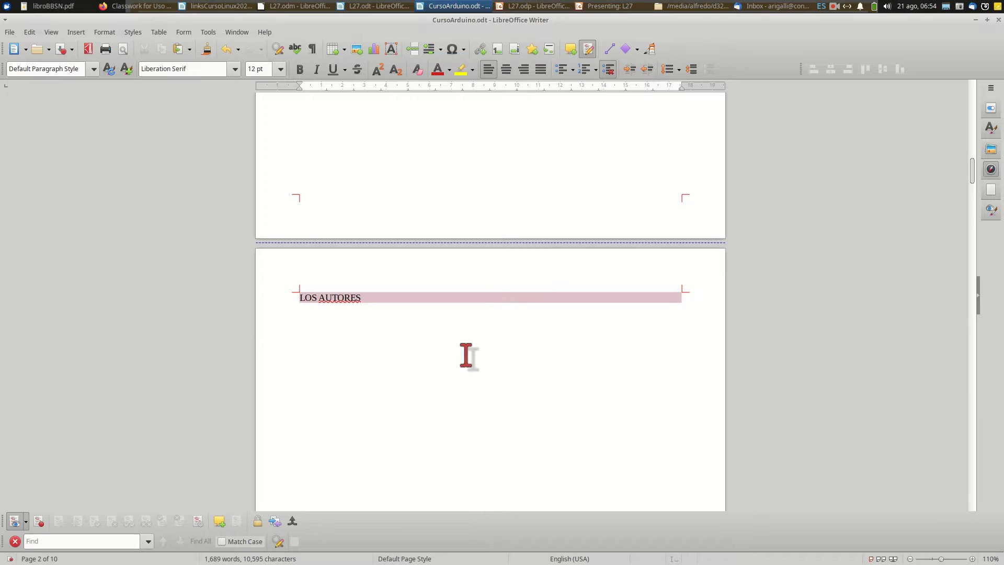
scroll(466, 356, "down", 2)
scroll(466, 355, "down", 18)
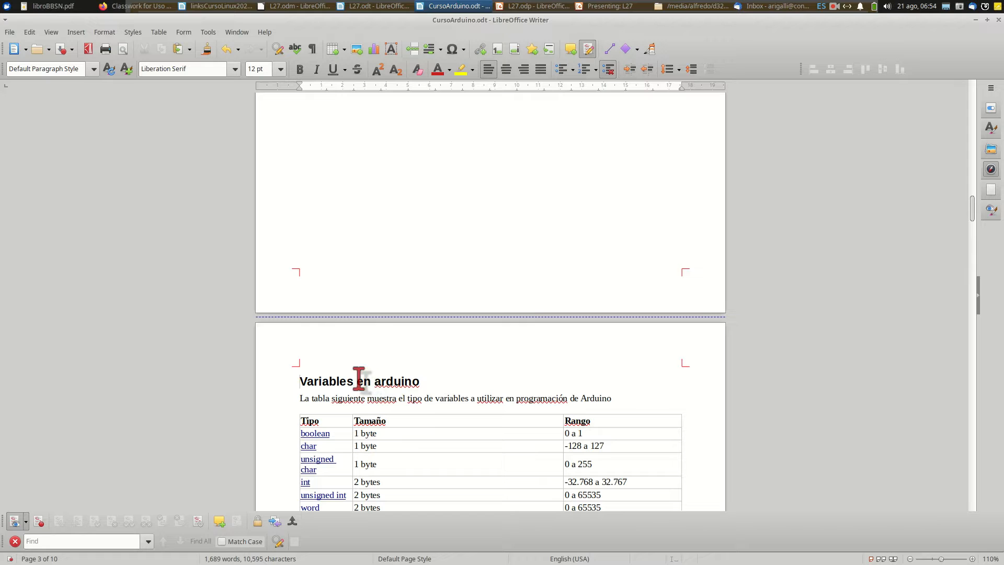
Examine where the "Variables en arduino" section starts relative to the preceding authors page
scroll(365, 402, "down", 4)
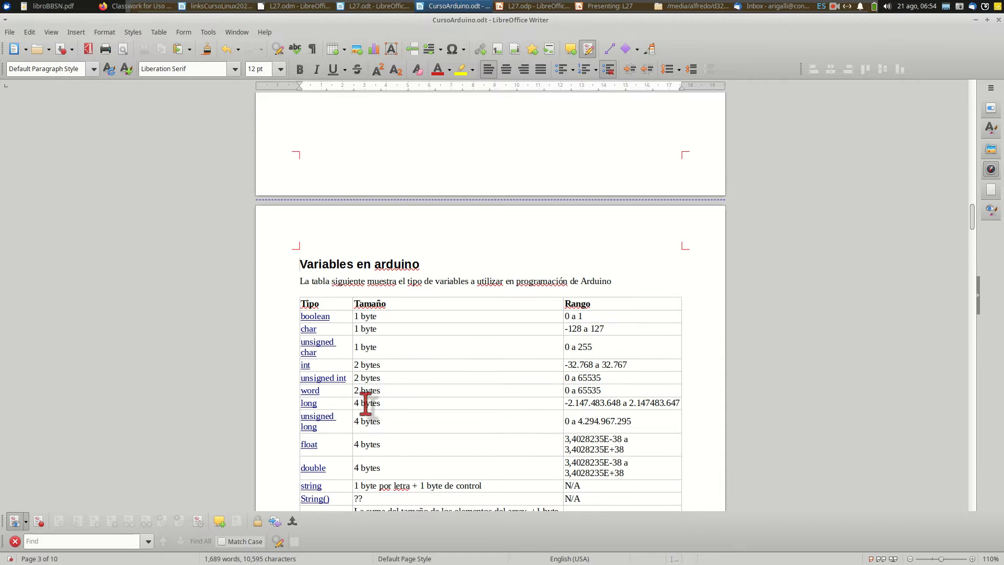
scroll(366, 403, "up", 6)
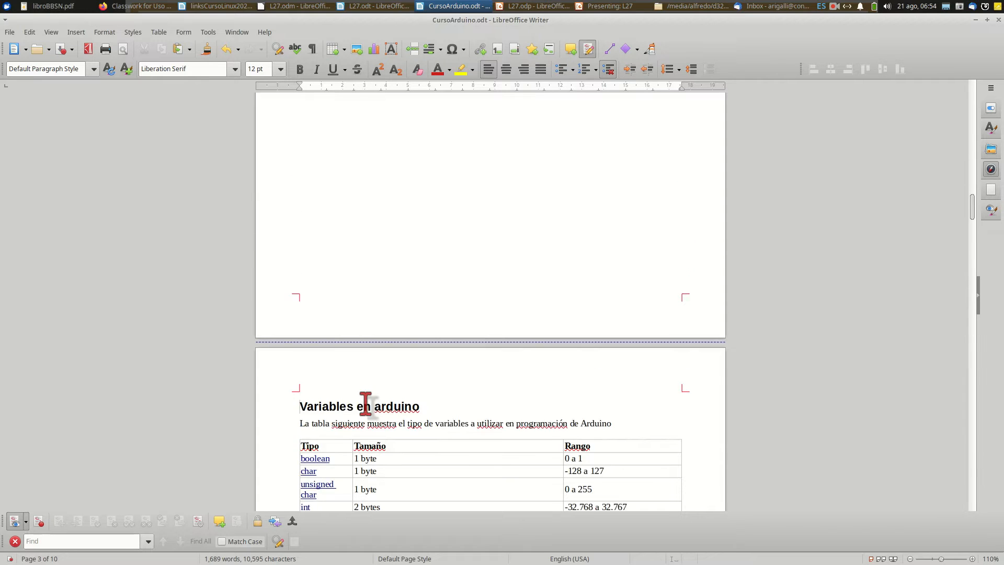
scroll(414, 303, "up", 3)
scroll(415, 303, "down", 3)
scroll(415, 302, "down", 3)
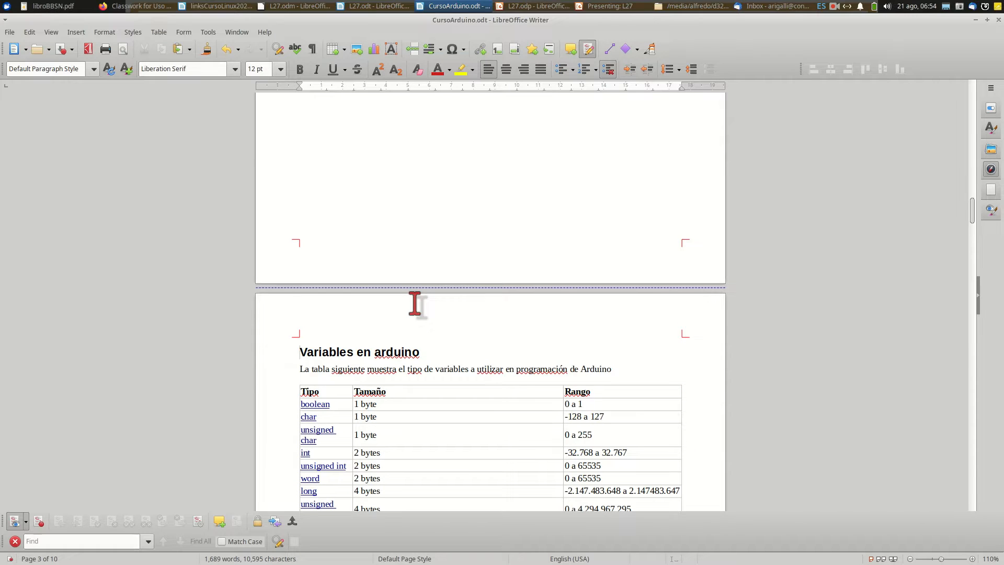
scroll(415, 303, "down", 4)
scroll(431, 190, "up", 4)
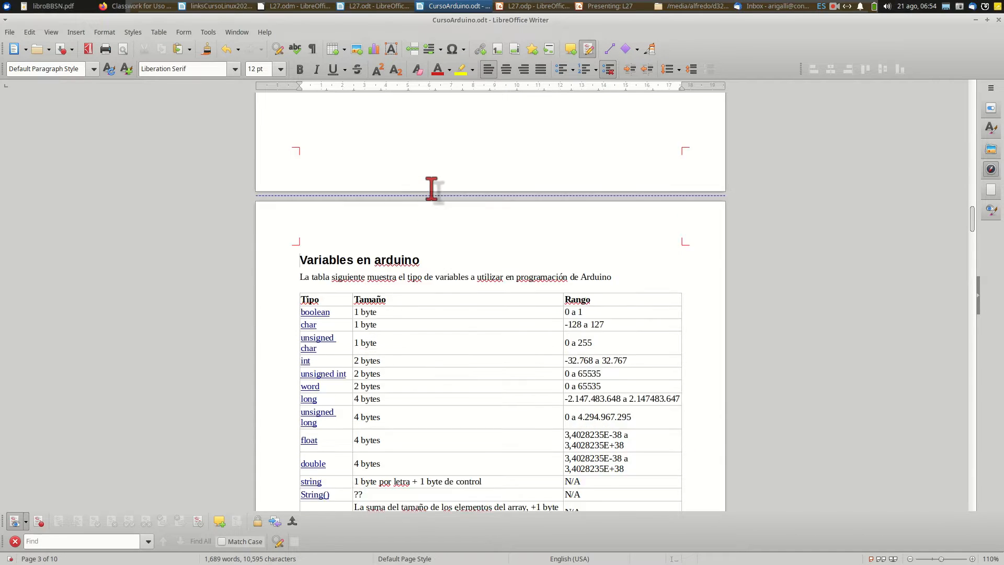
scroll(432, 190, "up", 15)
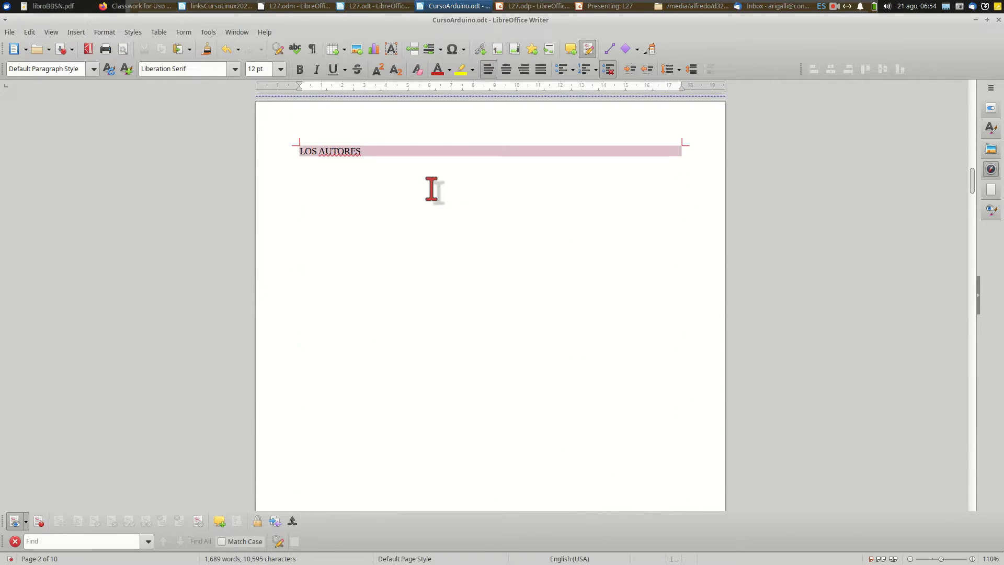
Add a header to the Default Page Style and insert a right-aligned page number in it
scroll(431, 189, "up", 2)
left_click(661, 197)
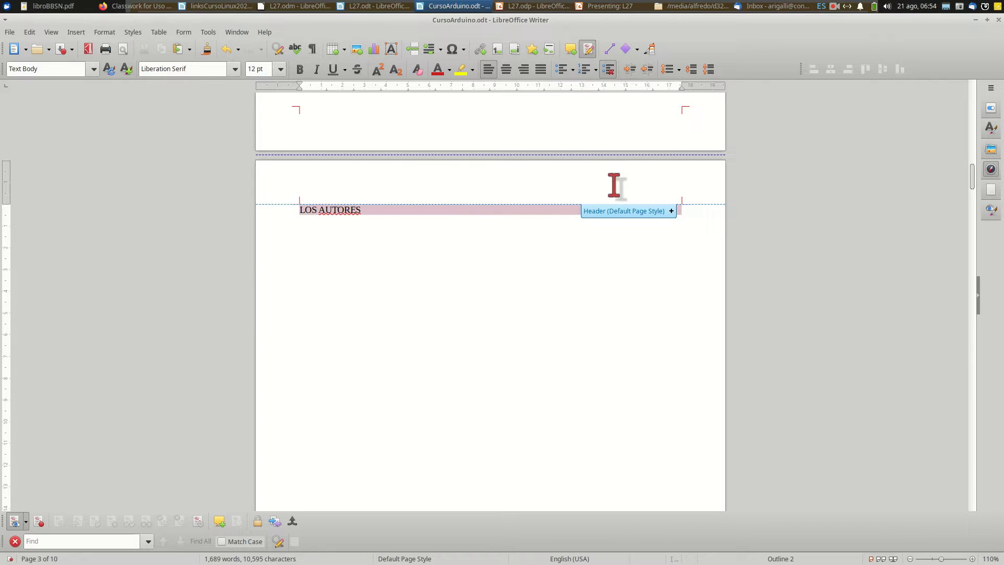
left_click(672, 211)
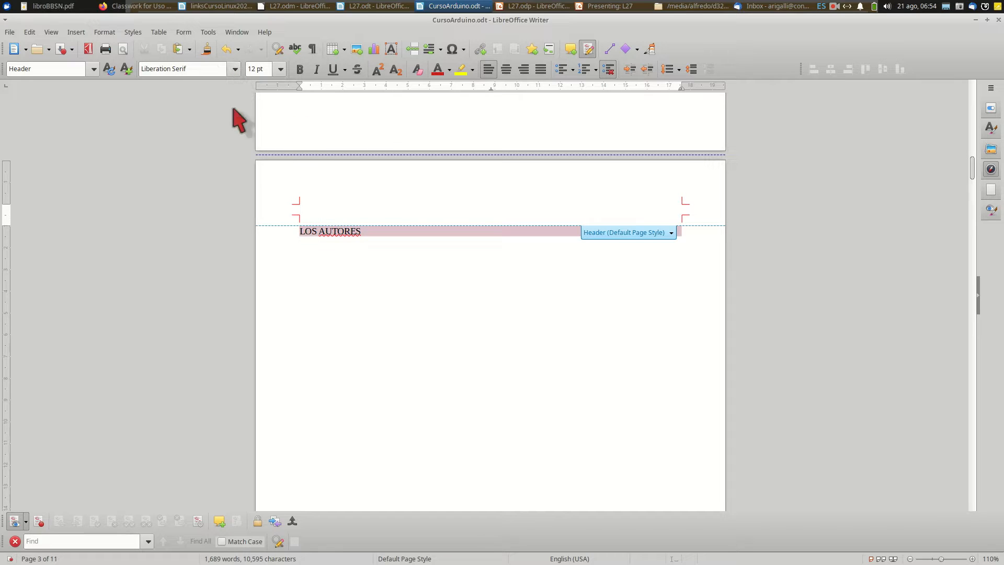
left_click(77, 32)
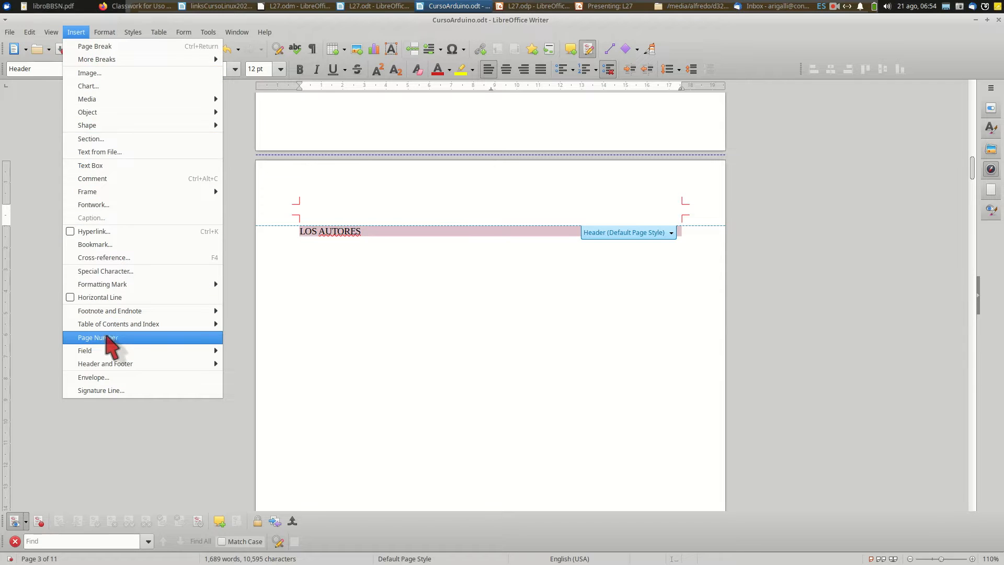
left_click(112, 345)
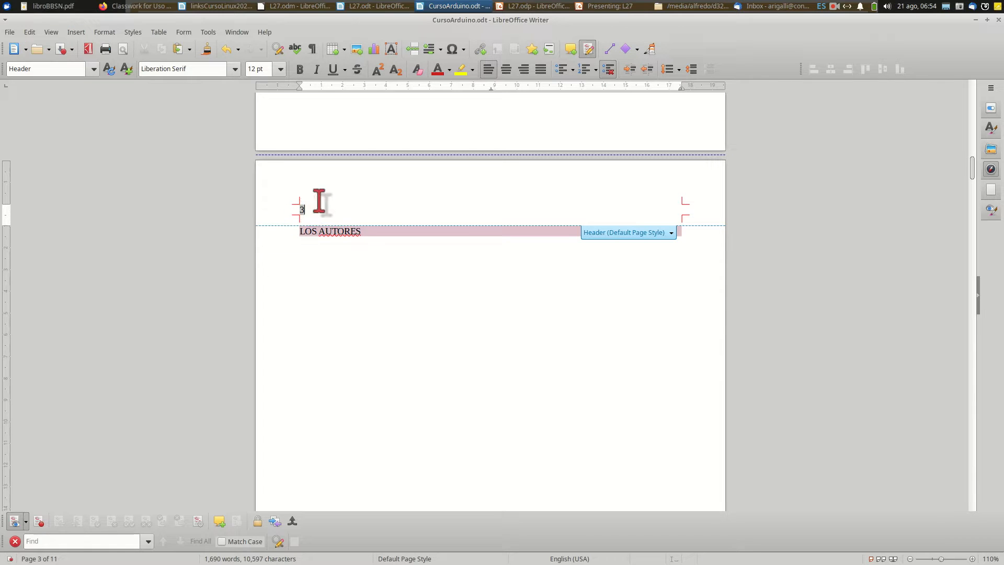
left_click(524, 69)
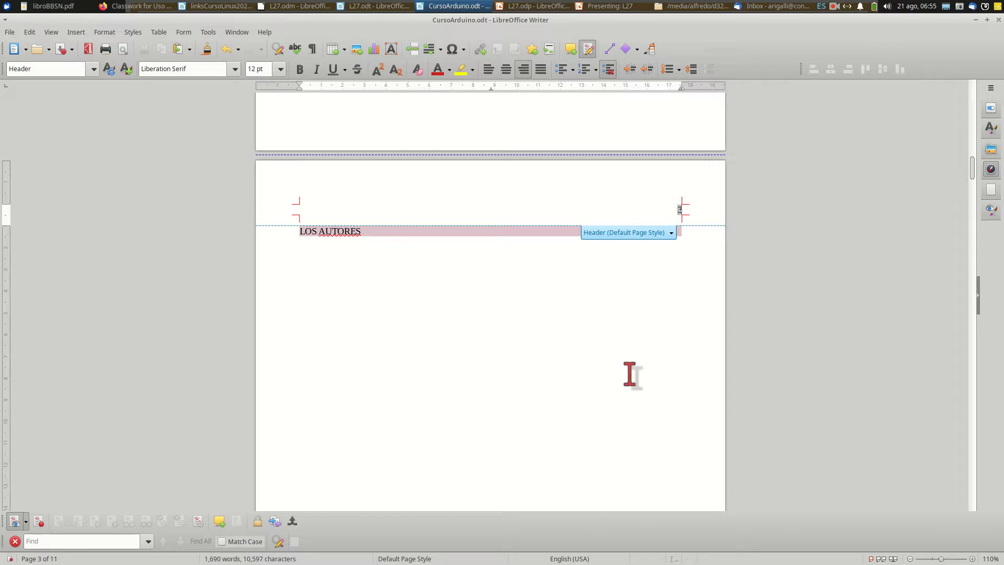
Convert the first three pages from the document start into First Page style title pages, resetting page numbering to 1 after them
scroll(674, 210, "up", 10)
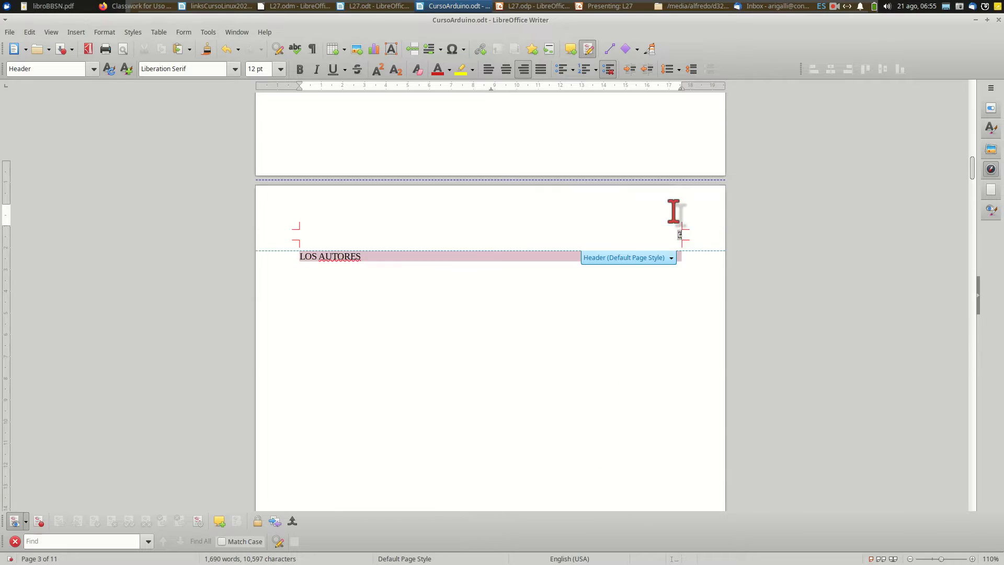
scroll(674, 211, "up", 10)
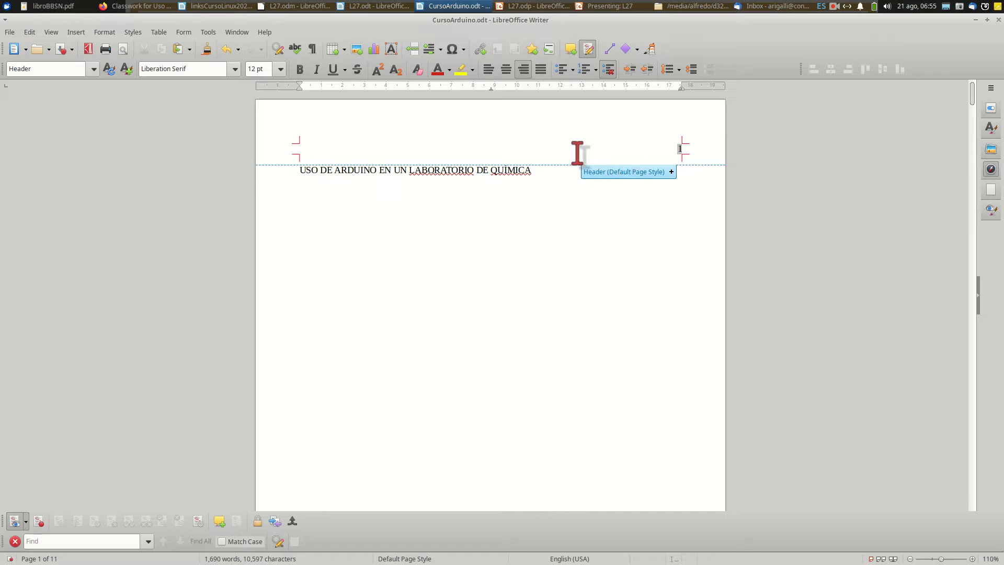
left_click(579, 186)
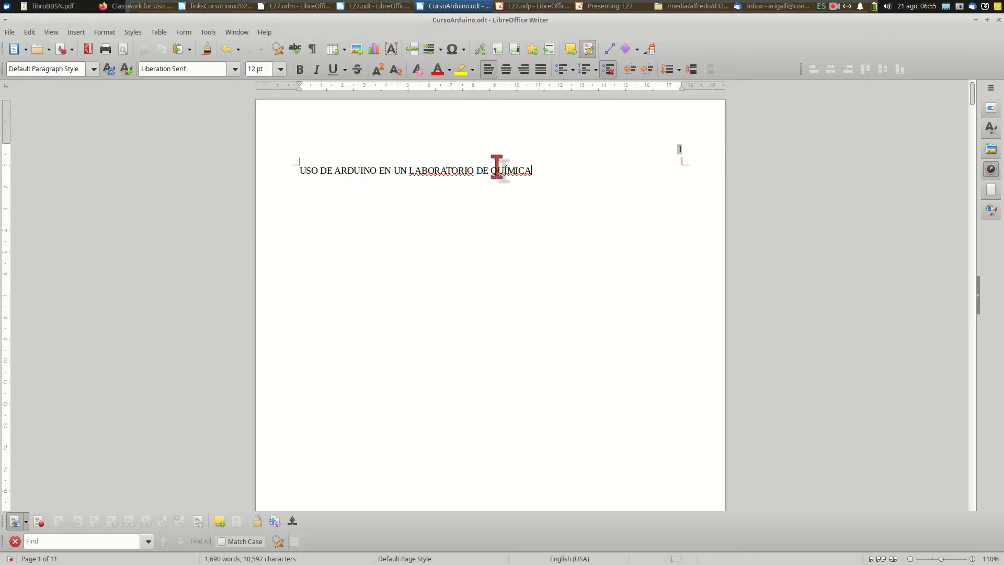
left_click(113, 33)
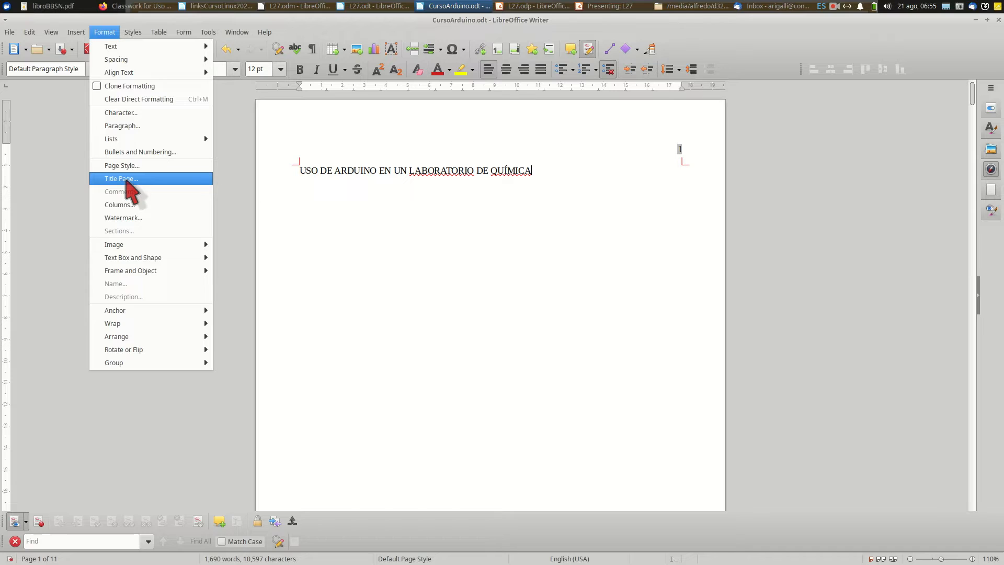
left_click(129, 179)
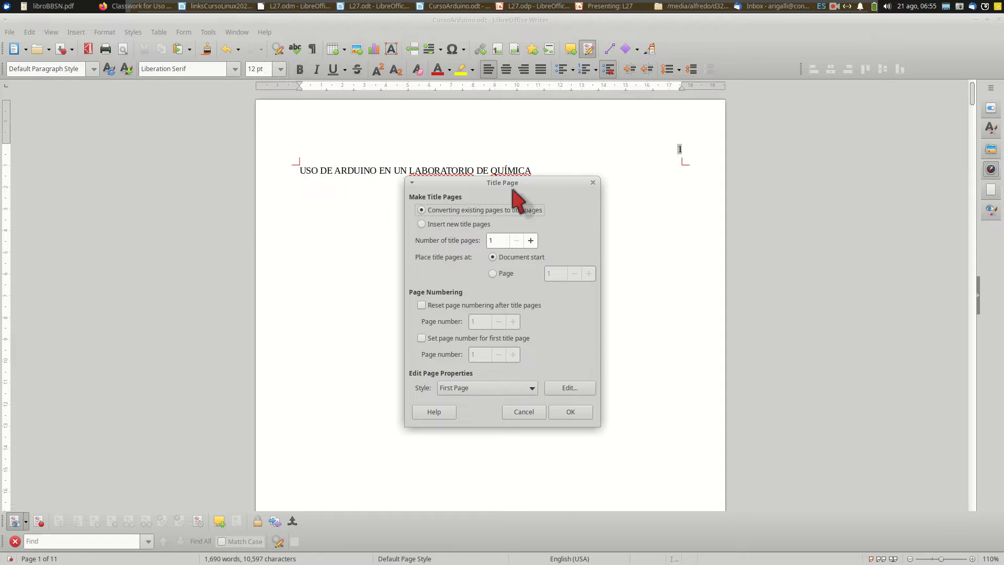
left_click_drag(459, 182, 335, 102)
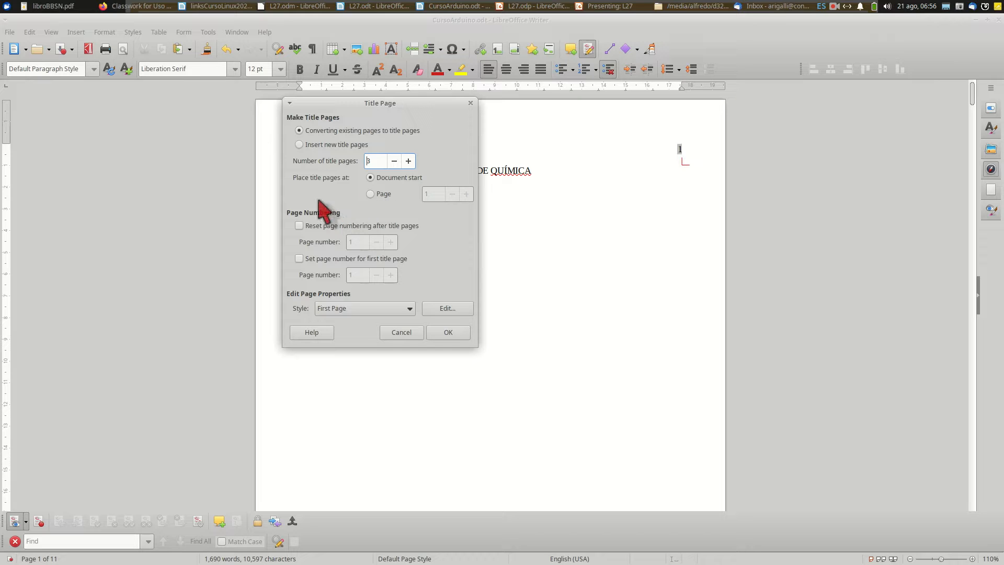
left_click(300, 225)
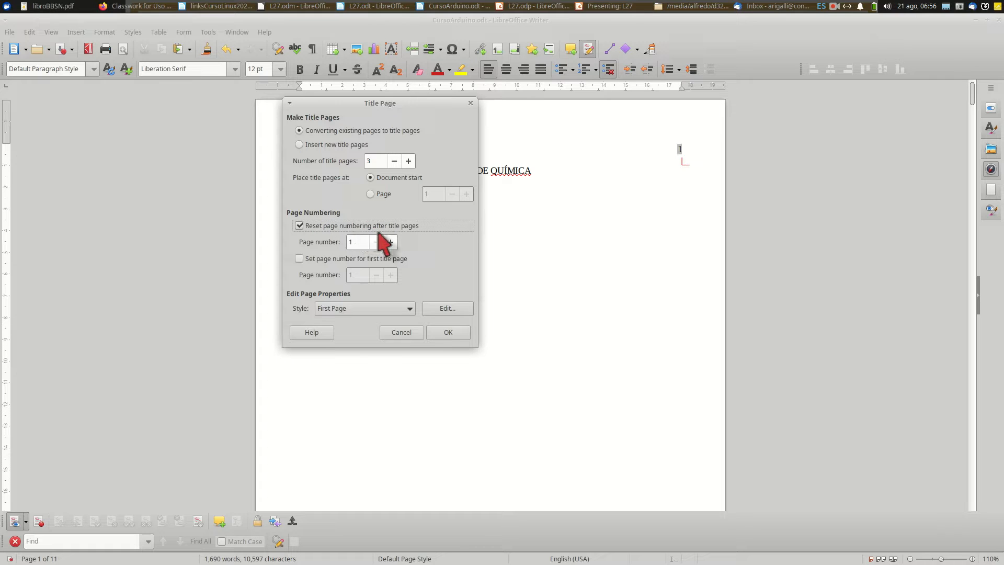
left_click(356, 241)
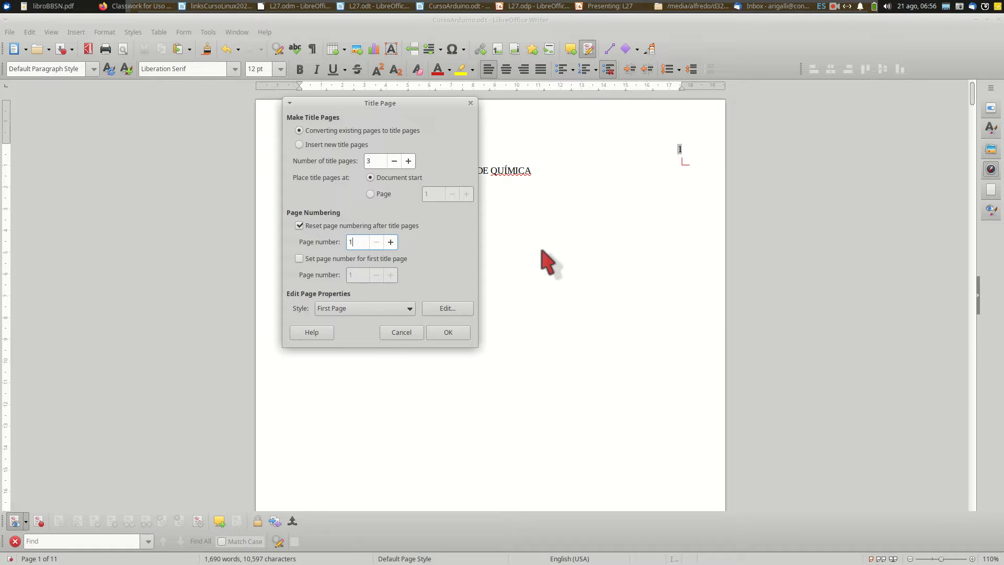
left_click(449, 333)
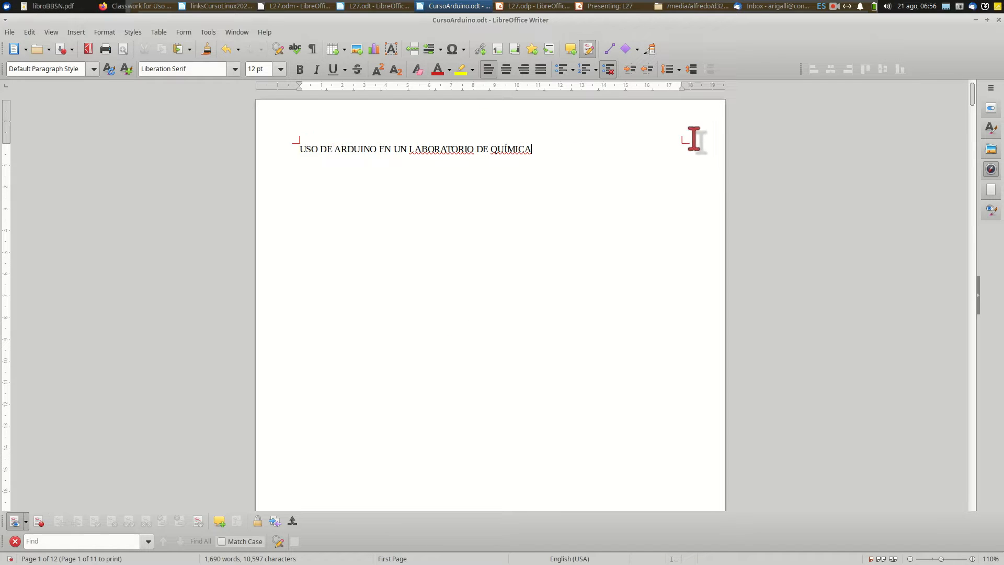
Examine the page headers and numbering from the title page through "Contenidos" and "LOS AUTORES" to "Variables en arduino"
scroll(694, 138, "down", 10)
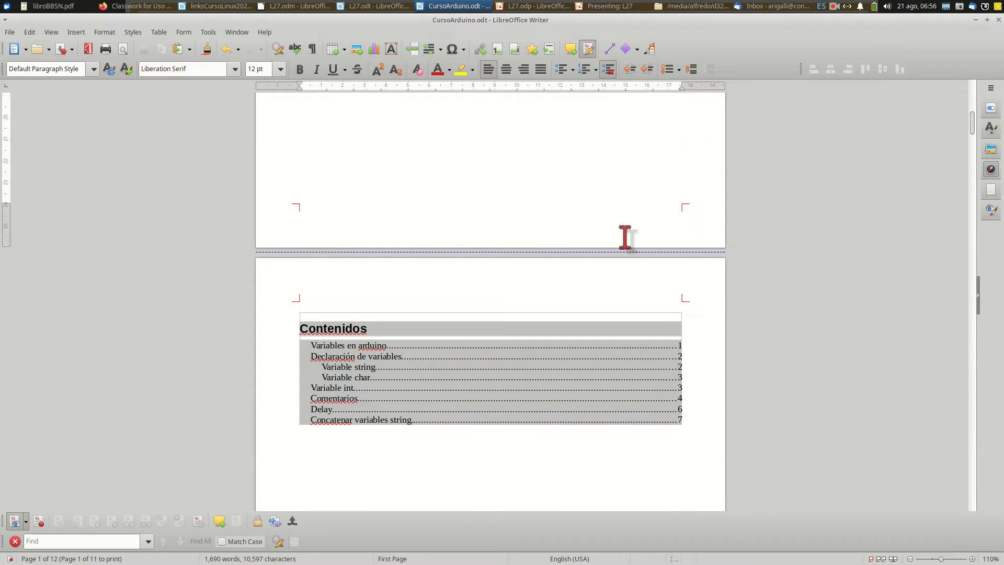
scroll(689, 298, "down", 5)
scroll(689, 299, "down", 7)
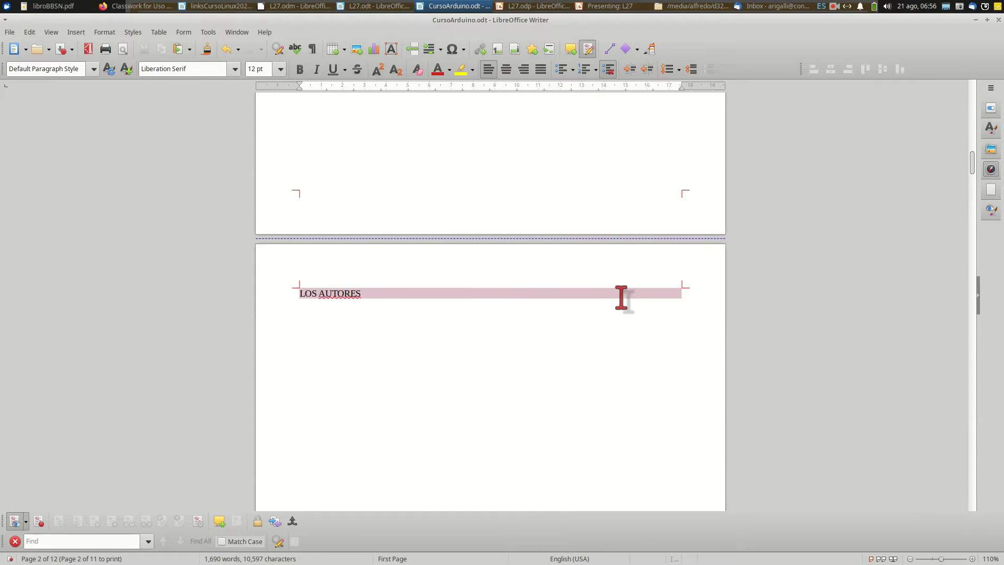
scroll(622, 298, "down", 12)
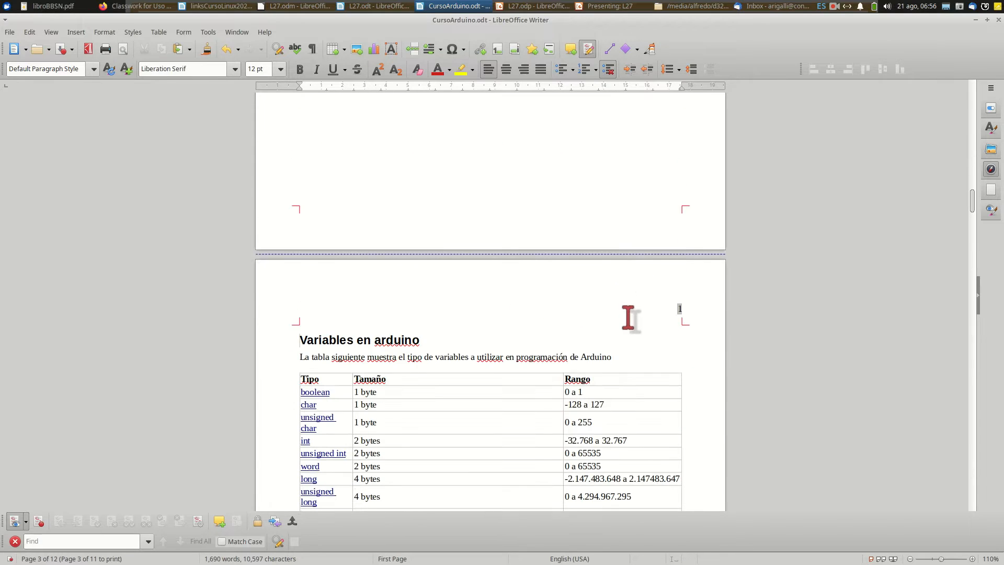
left_click(666, 309)
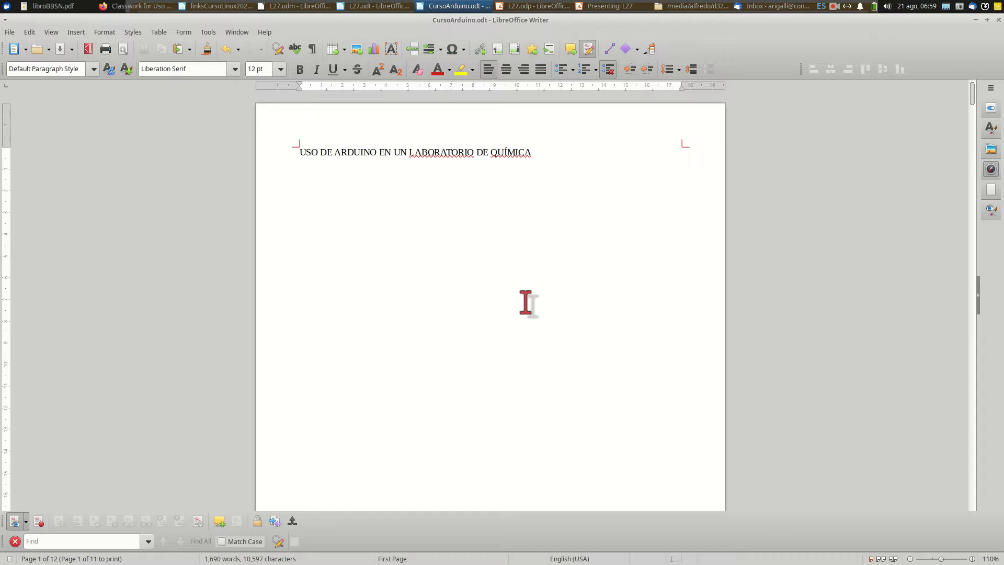
scroll(510, 204, "down", 2)
scroll(509, 204, "down", 2)
scroll(502, 204, "up", 4)
scroll(389, 230, "down", 4)
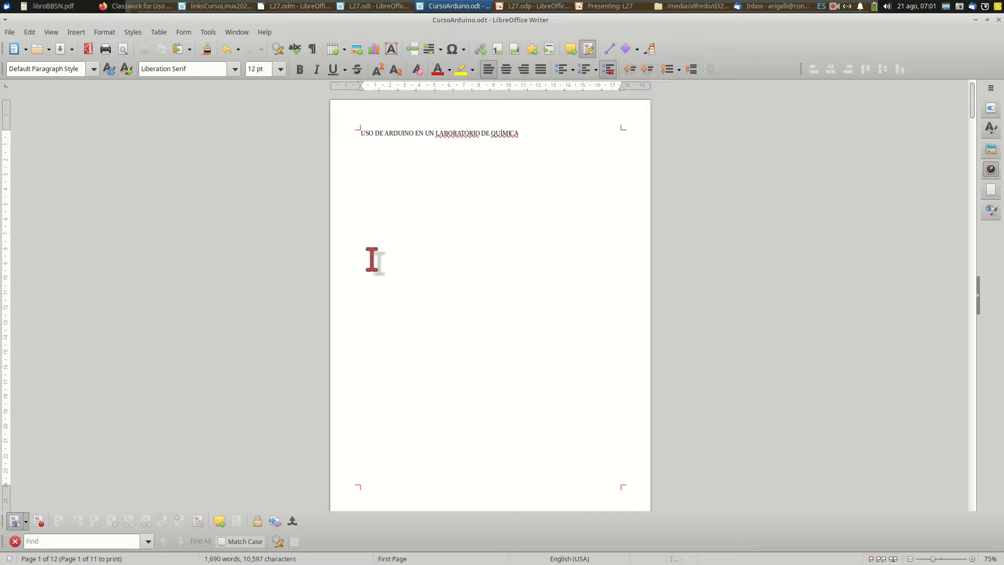
Add the watermark "BORRADOR" in Liberation Sans at 45° with 50% transparency and colour #C0C0C0
left_click(105, 32)
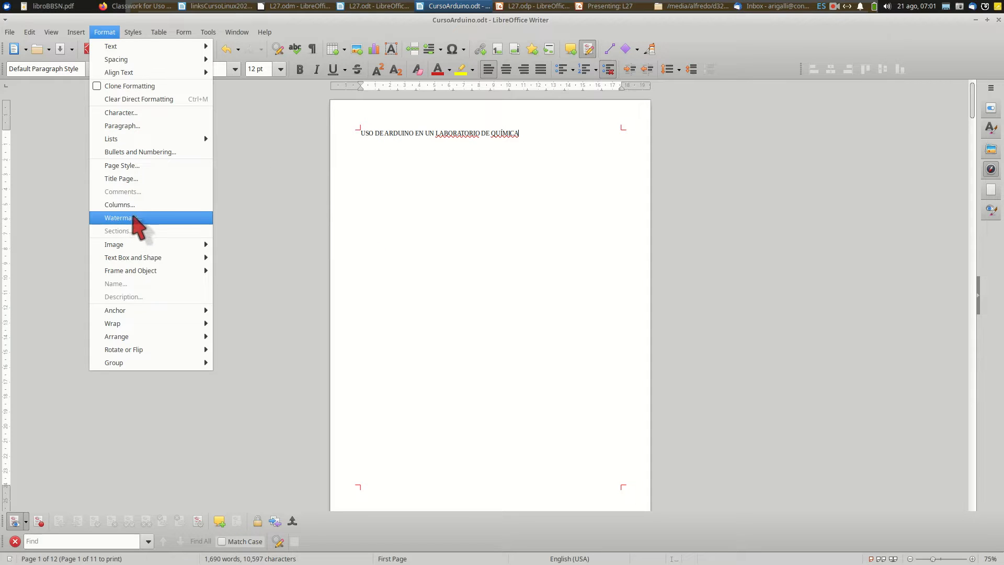
left_click(129, 218)
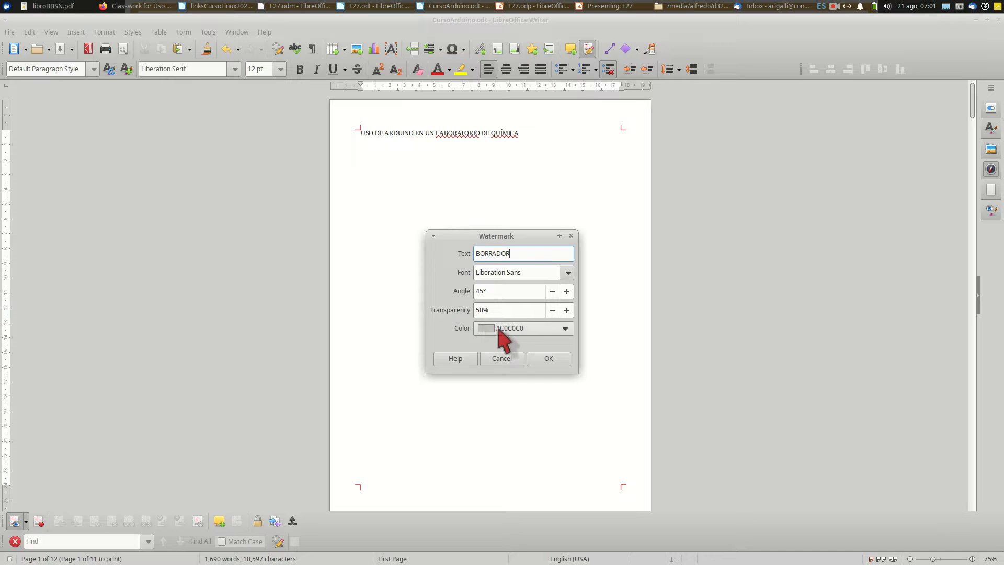
left_click(545, 361)
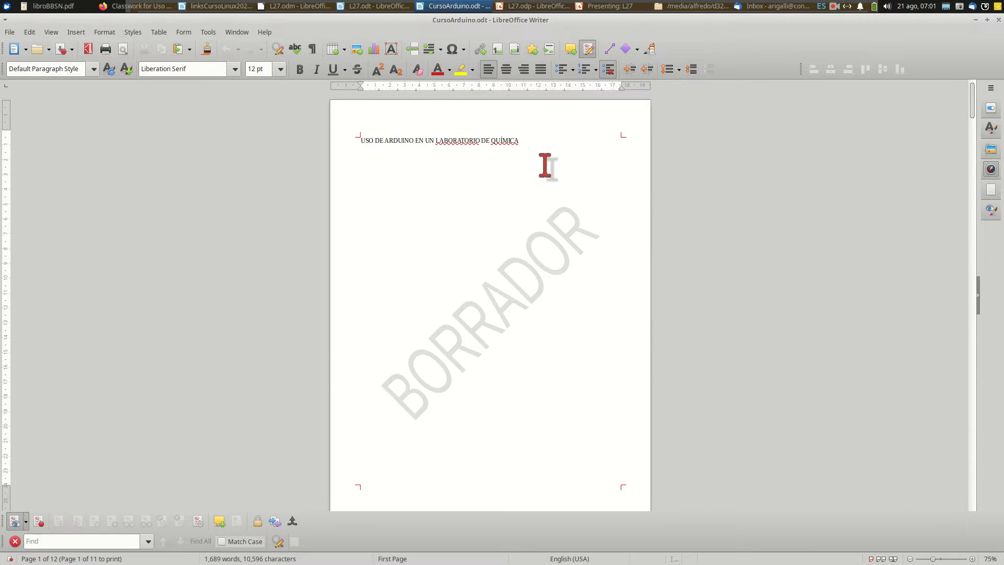
Examine the watermark on the title, "Contenidos", "LOS AUTORES" and "Variables en arduino" pages
scroll(546, 167, "down", 2, "ctrl")
scroll(546, 168, "down", 5)
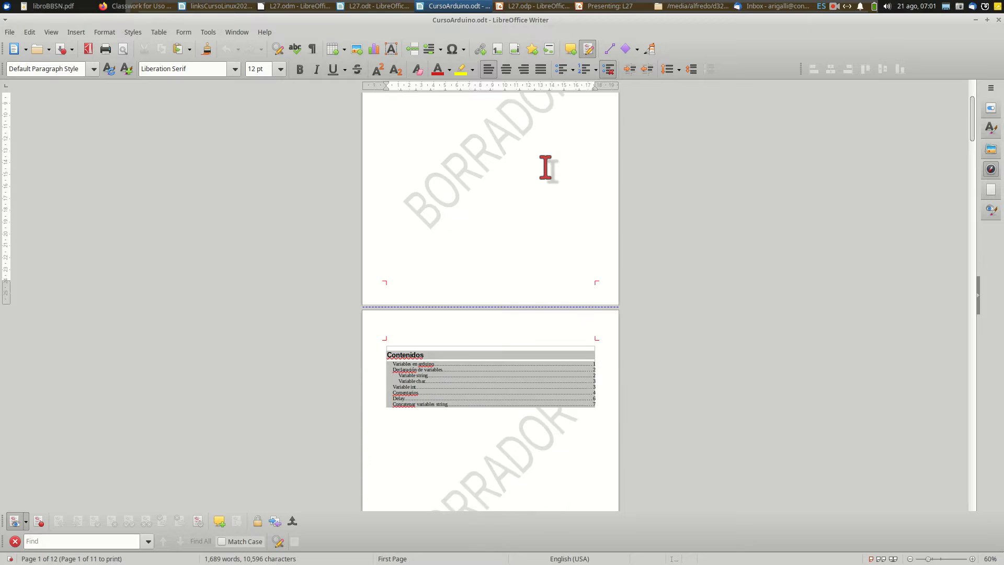
scroll(545, 167, "down", 10)
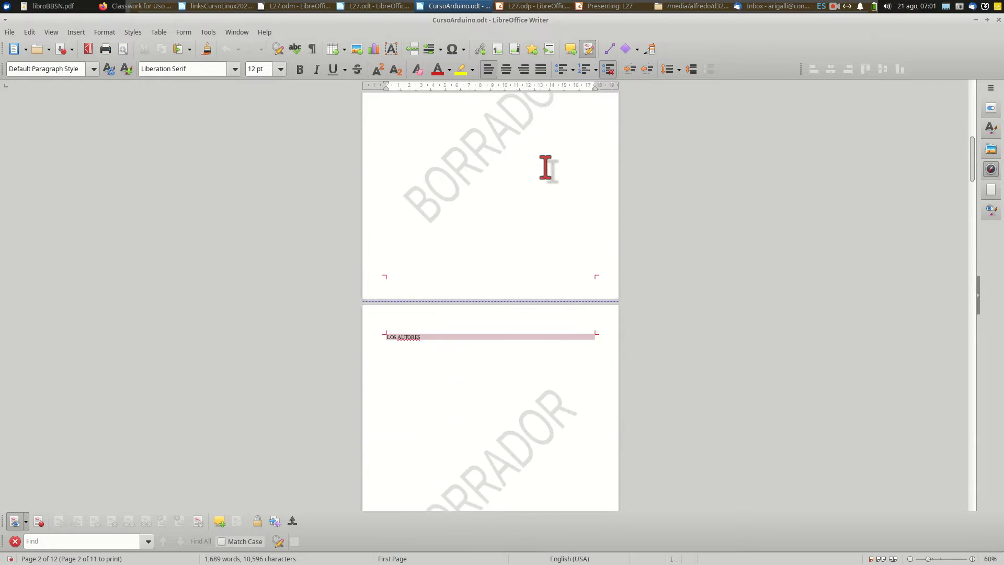
scroll(545, 167, "down", 3)
scroll(546, 167, "down", 8)
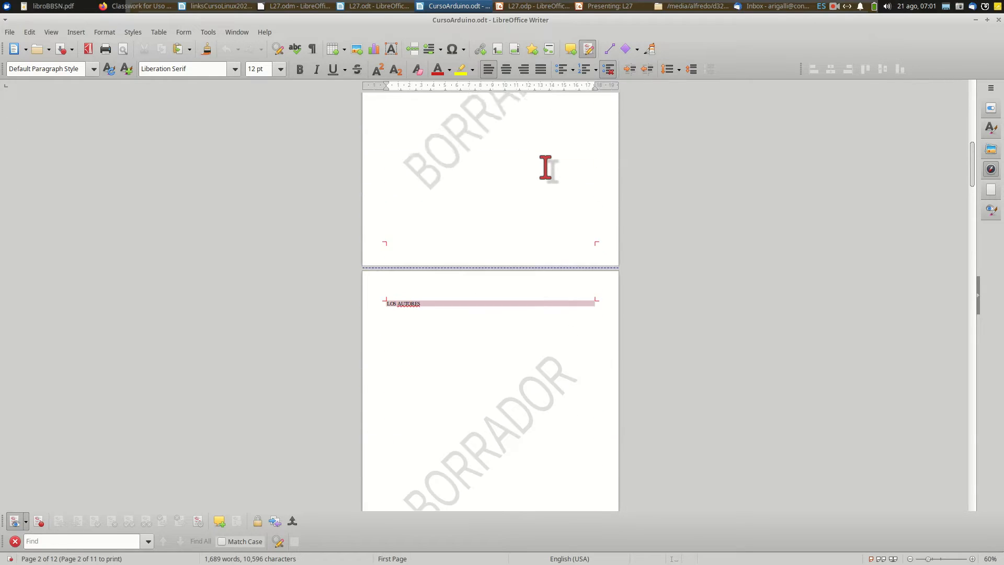
scroll(545, 168, "down", 7)
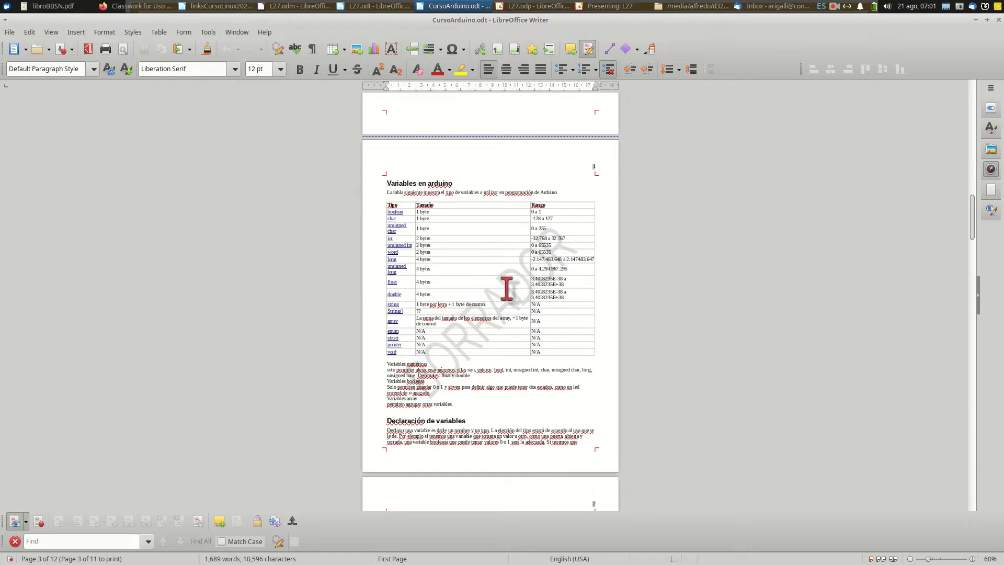
scroll(486, 288, "up", 7)
scroll(491, 286, "up", 3)
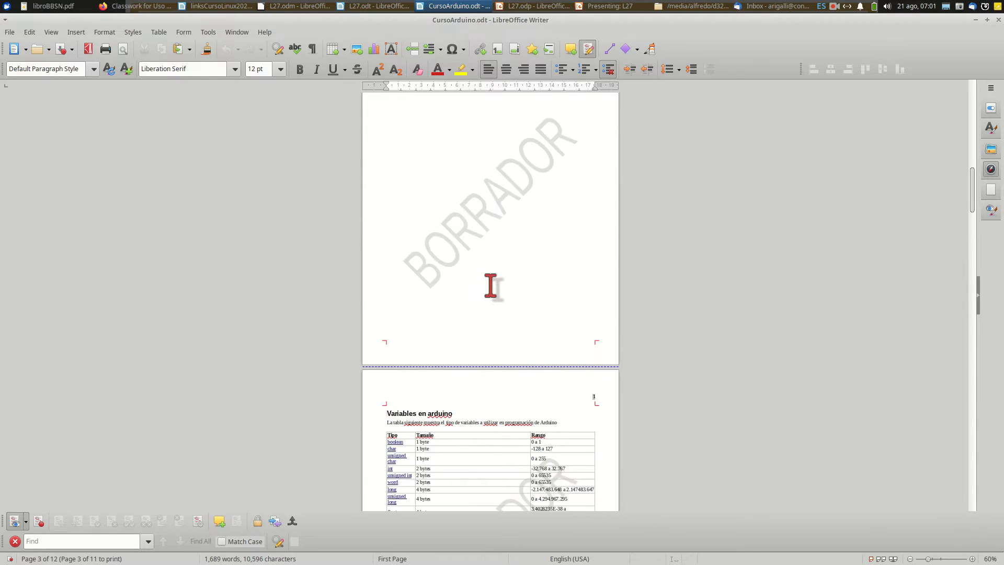
scroll(491, 286, "up", 6)
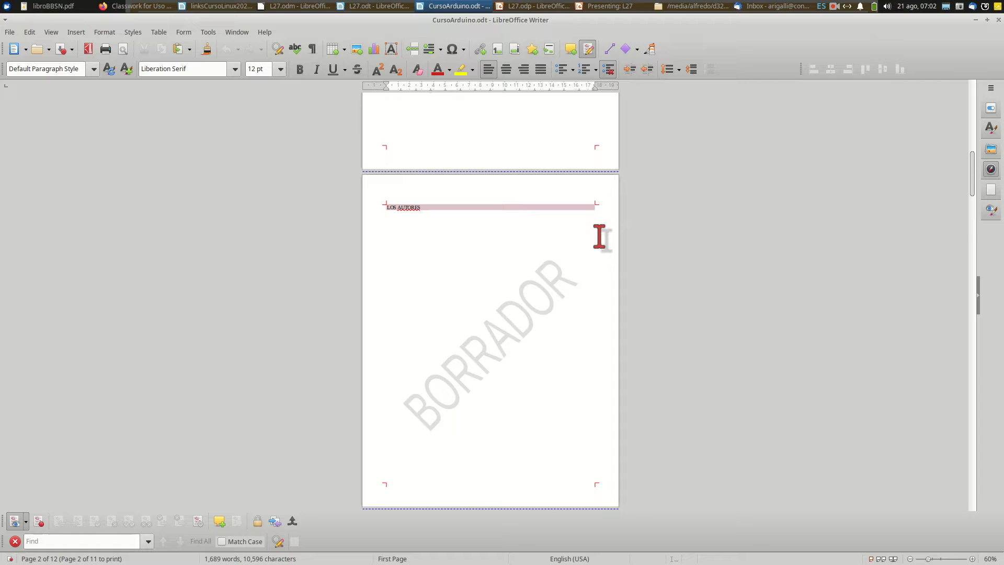
scroll(520, 325, "up", 1)
scroll(521, 326, "down", 2)
scroll(520, 326, "up", 4)
scroll(521, 326, "up", 6)
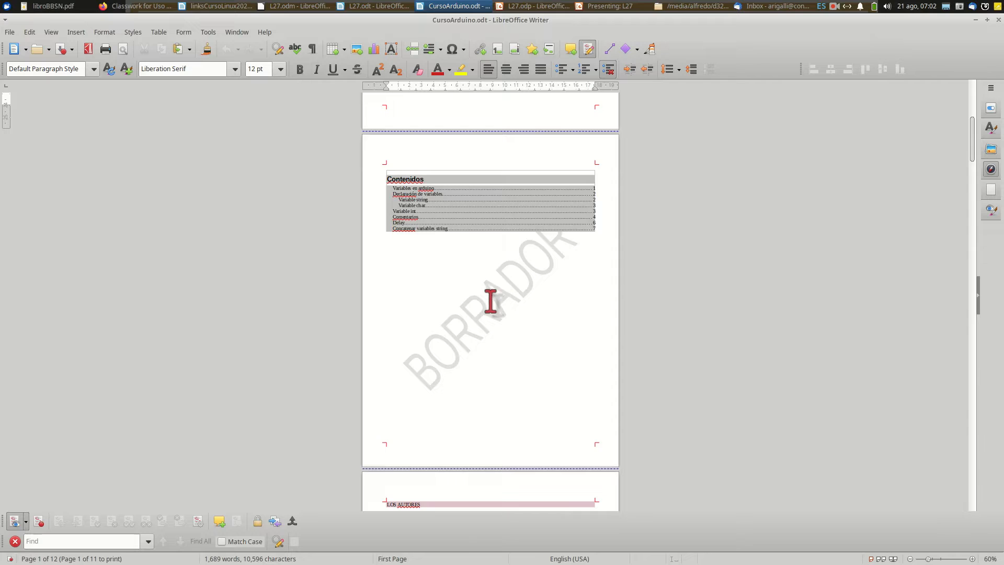
scroll(491, 301, "up", 10)
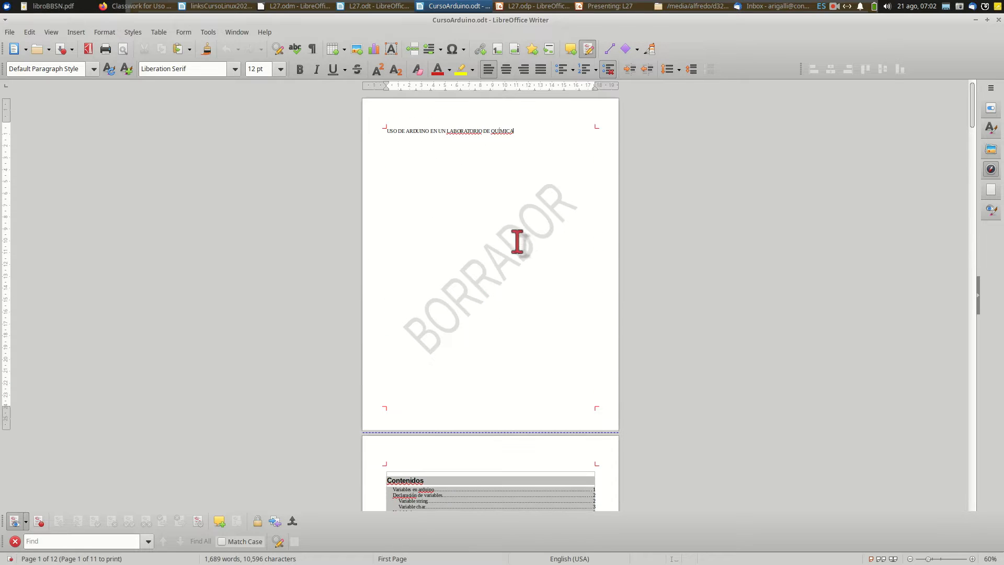
Remove the "BORRADOR" watermark from the document by clearing its text
left_click(105, 32)
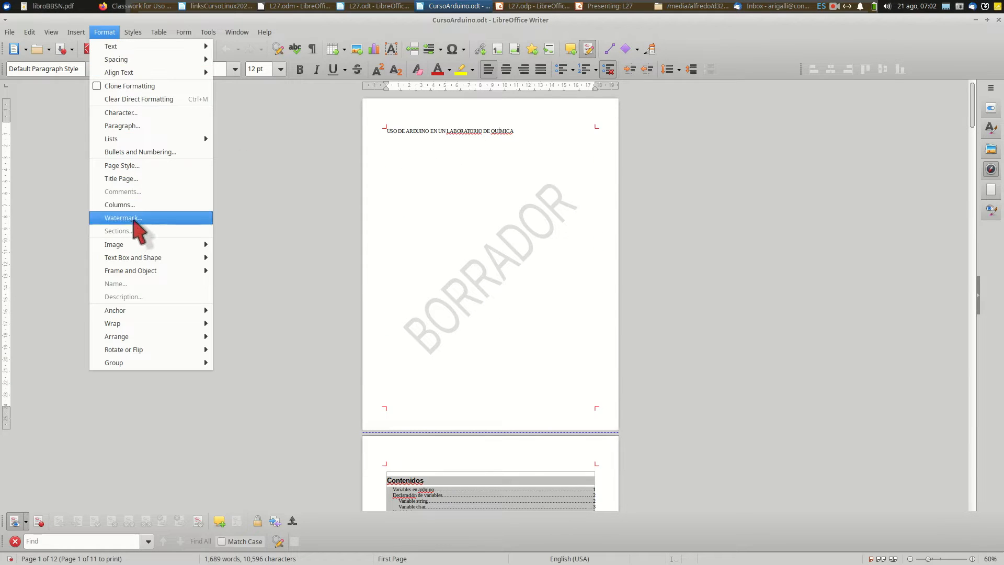
left_click(137, 218)
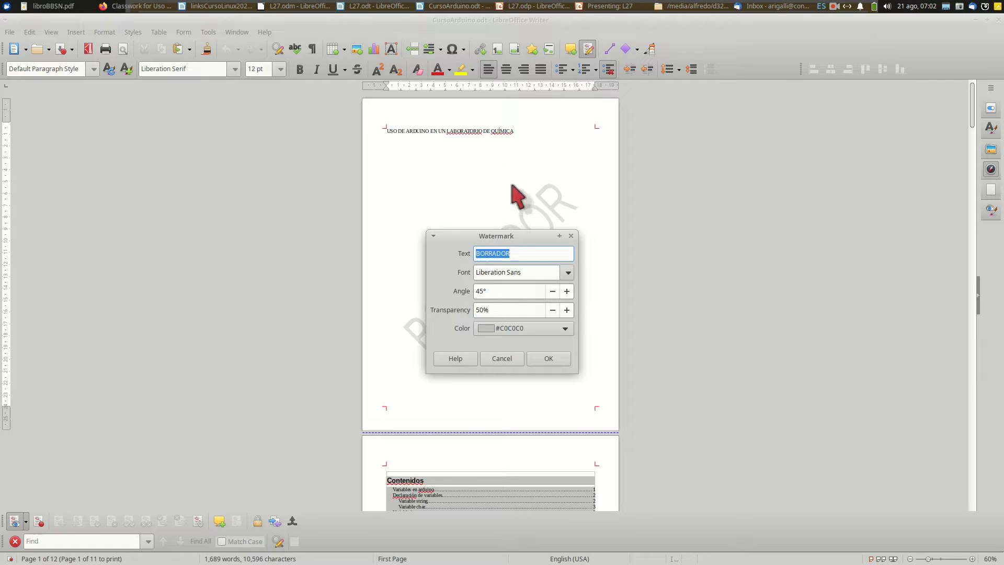
left_click(516, 256)
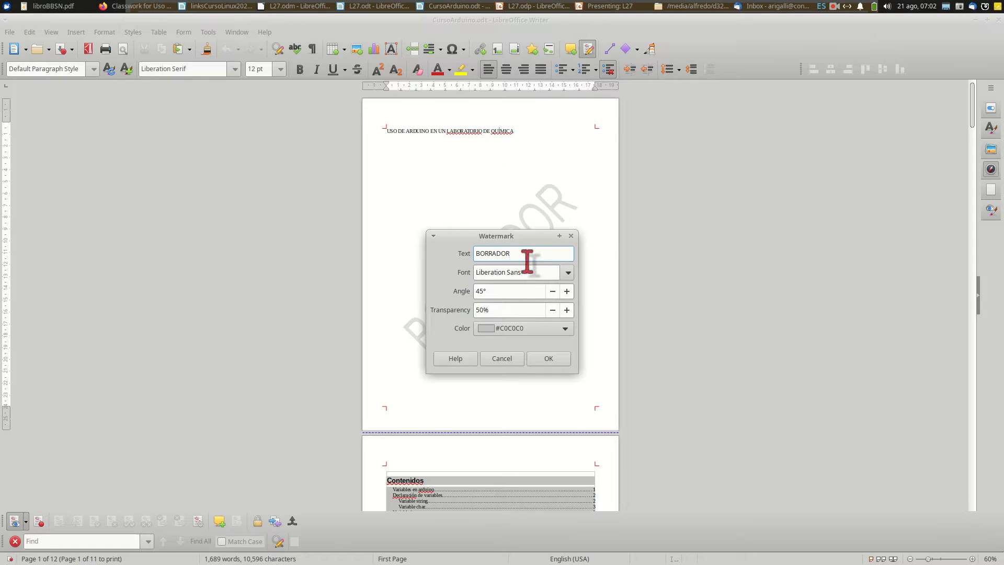
left_click(546, 359)
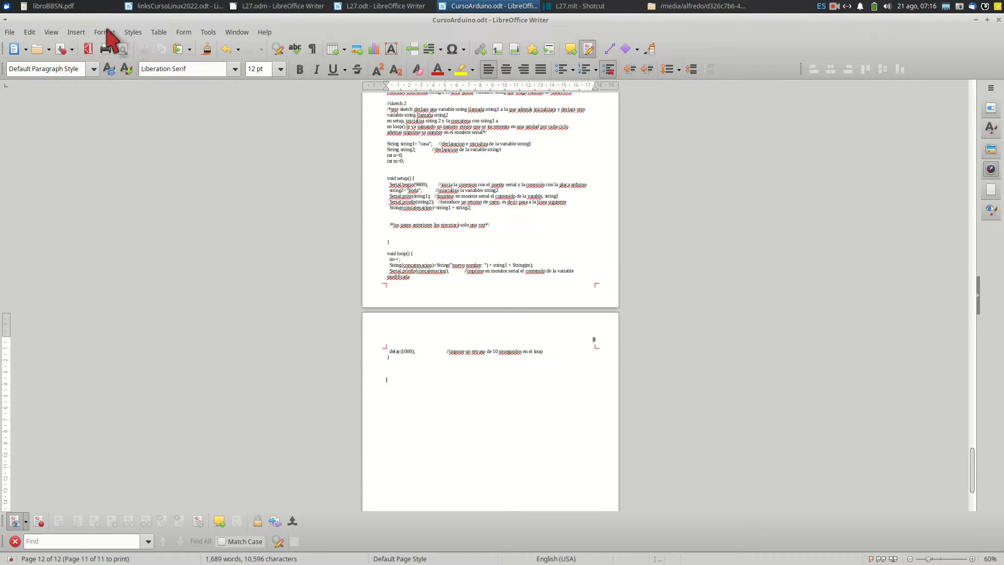
left_click(108, 33)
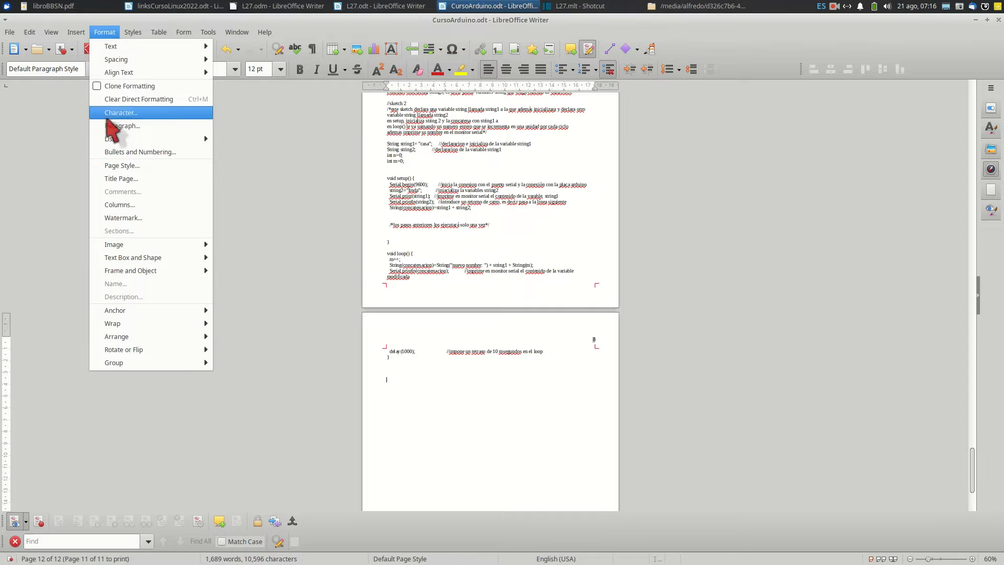
mouse_move(116, 248)
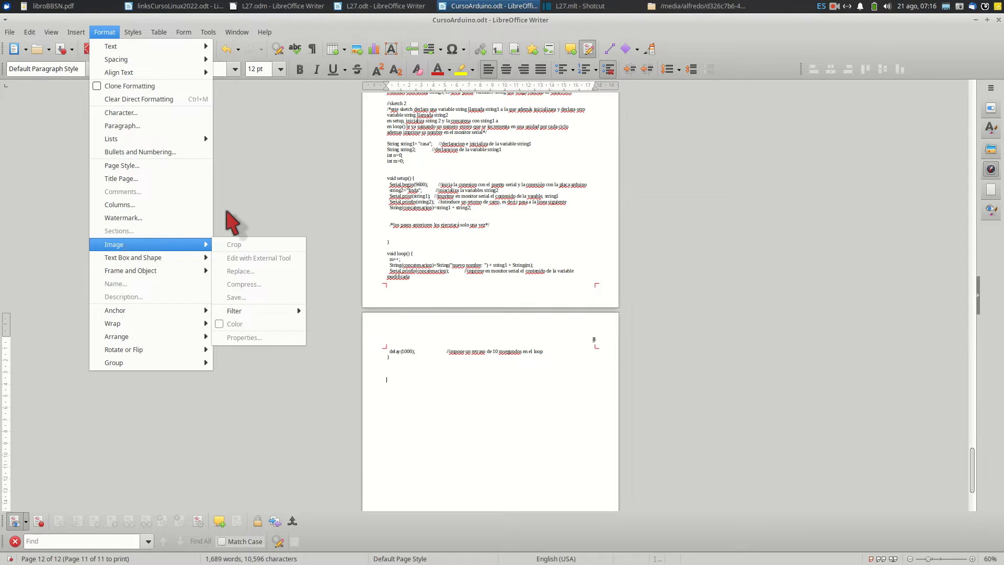
left_click(251, 208)
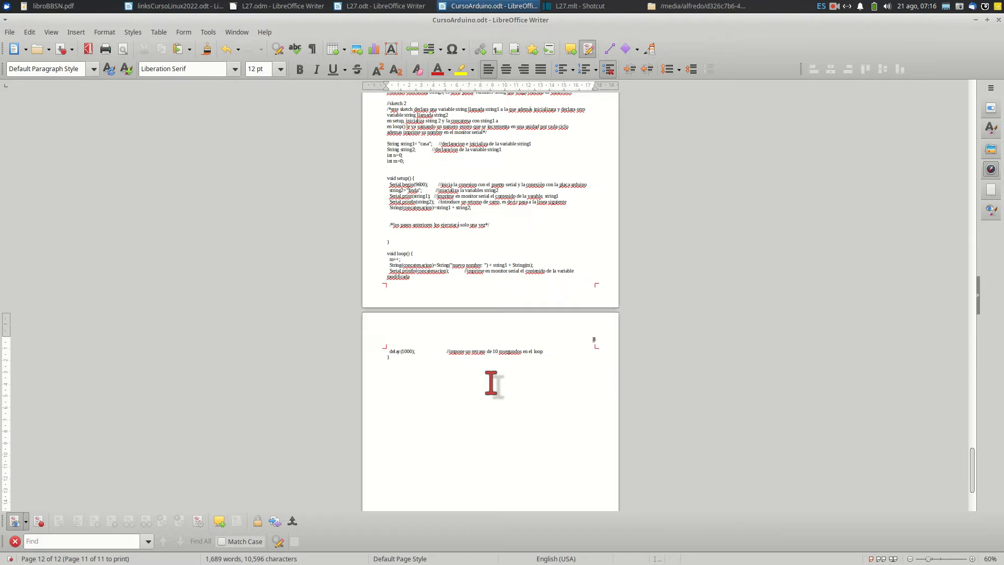
Insert Screenshot_2022-06-27_12-03-53.png below the code on the last page and enlarge it to about 7.86 × 7.93 cm
scroll(492, 384, "up", 5, "ctrl")
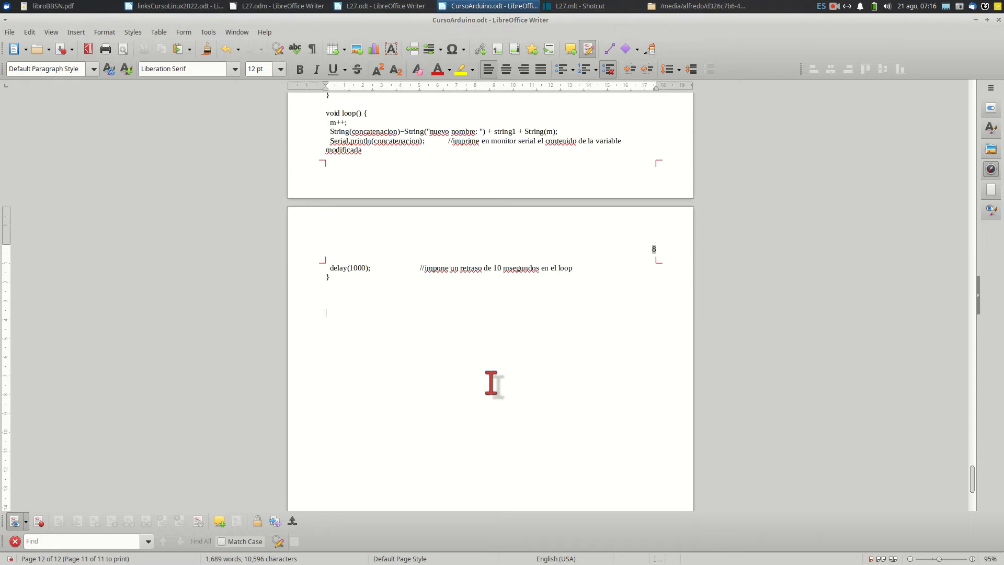
left_click(78, 32)
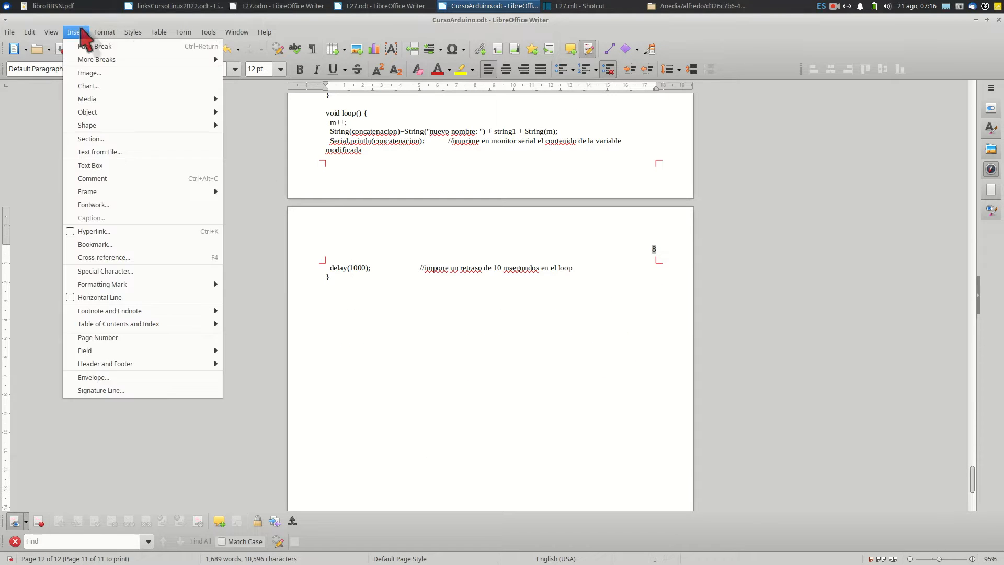
left_click(89, 74)
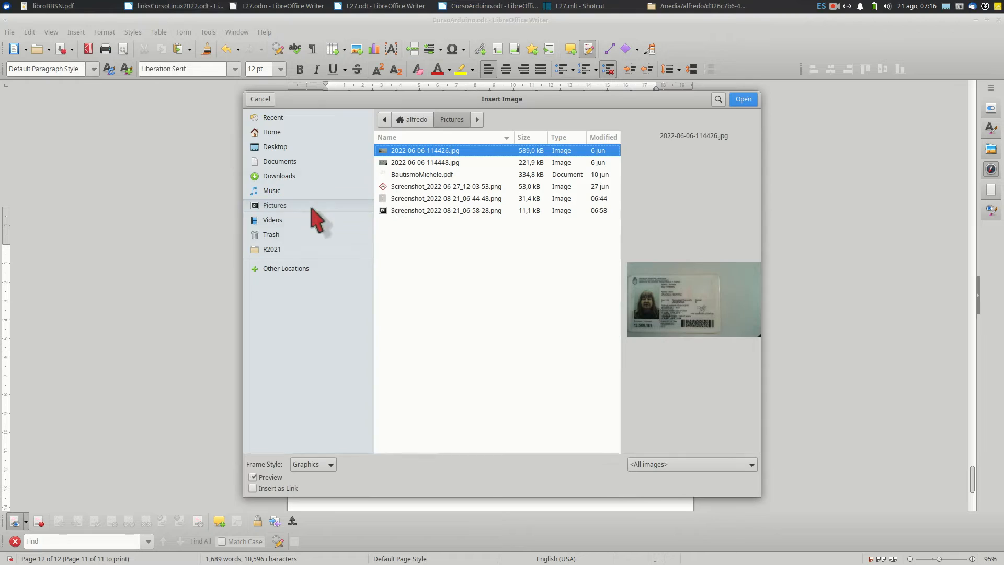
left_click(398, 186)
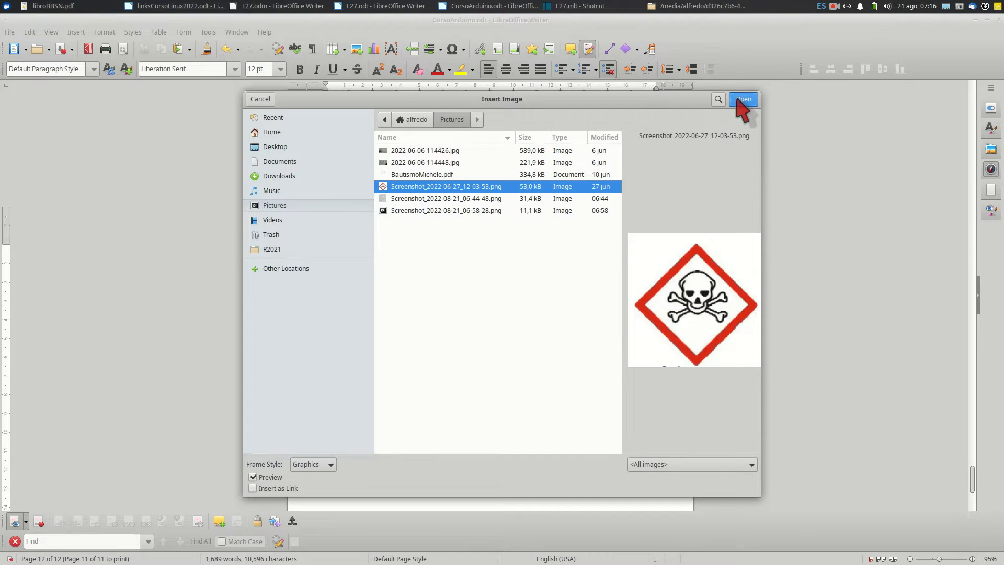
left_click(743, 99)
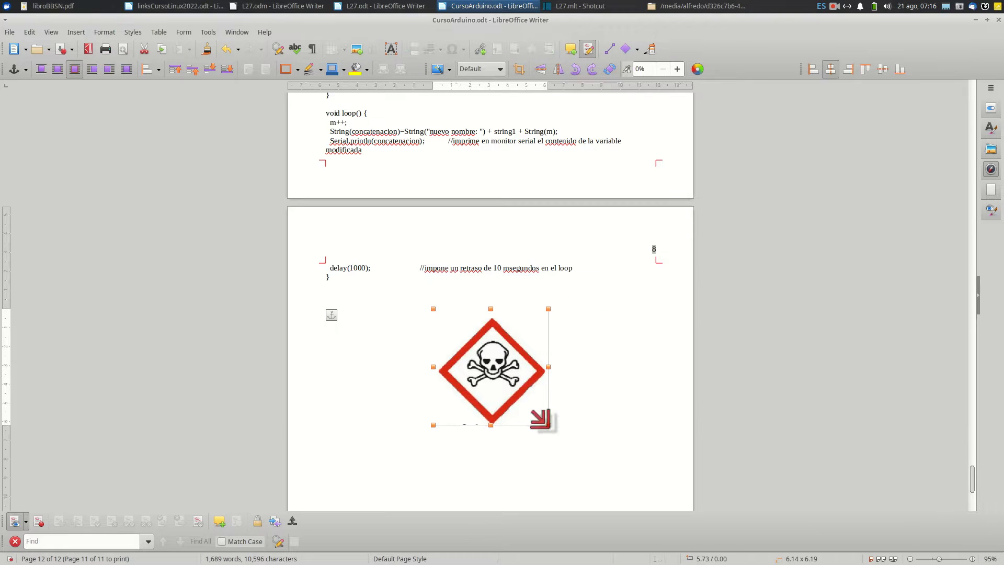
left_click_drag(544, 424, 581, 458)
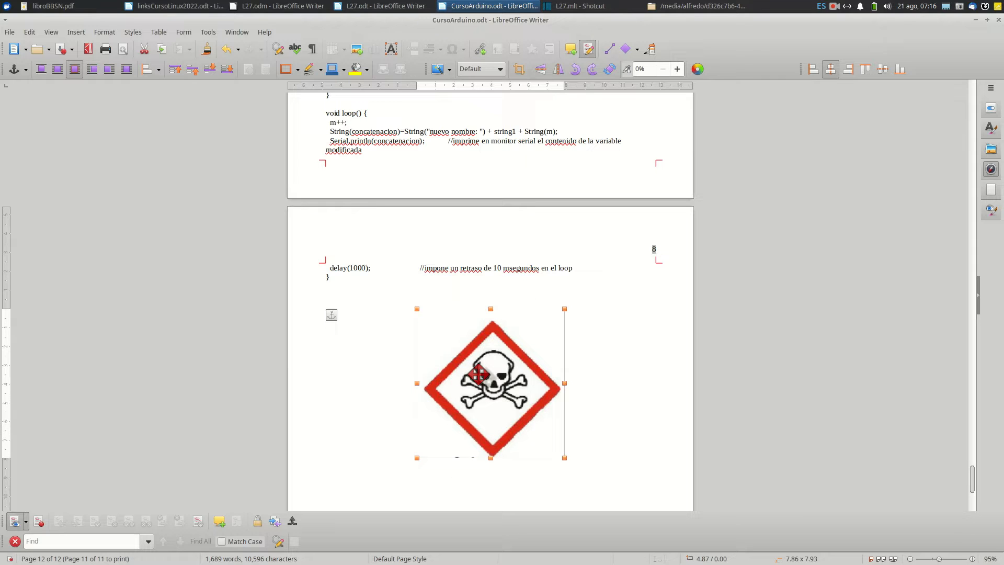
Examine the skull image's size and anchor, options, wrap, flip and rotation, crop, border and area properties, leaving them unmodified
right_click(469, 344)
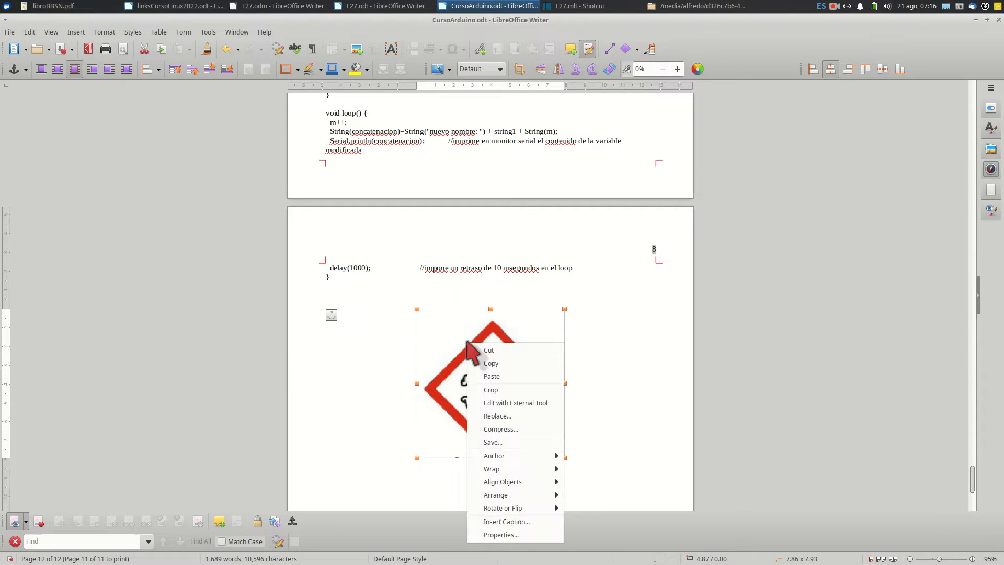
left_click(509, 536)
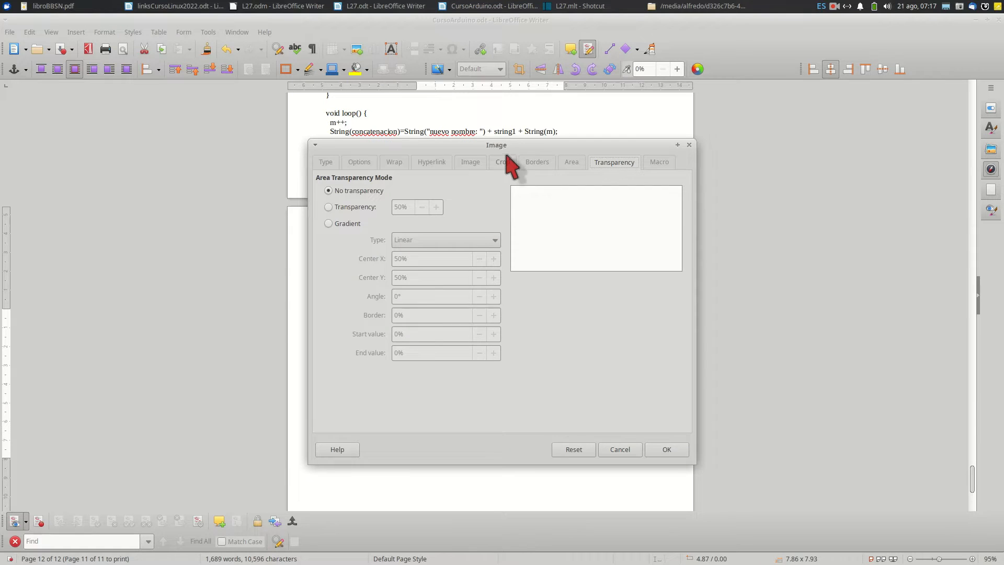
left_click_drag(503, 142, 475, 128)
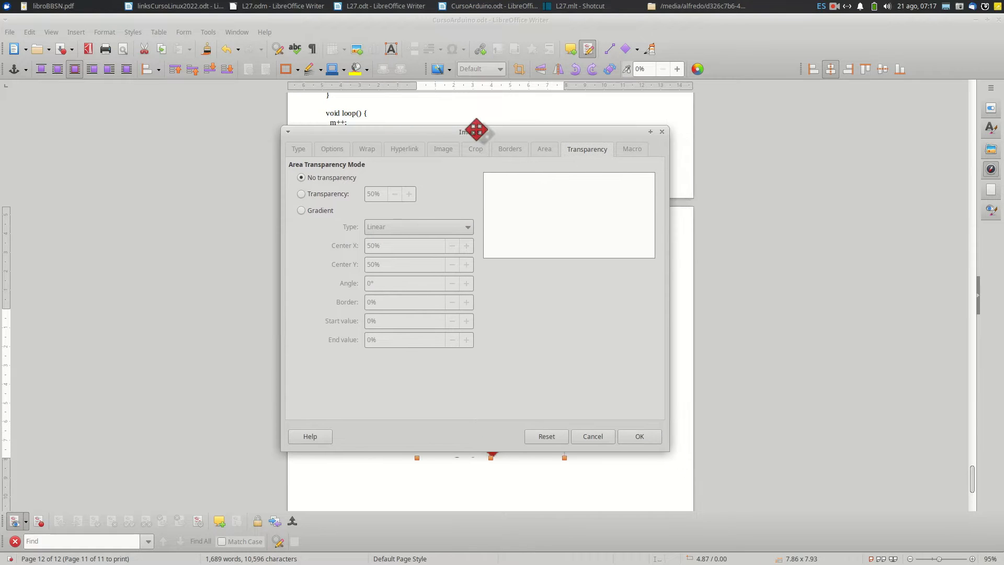
left_click(298, 151)
left_click(332, 151)
left_click(301, 151)
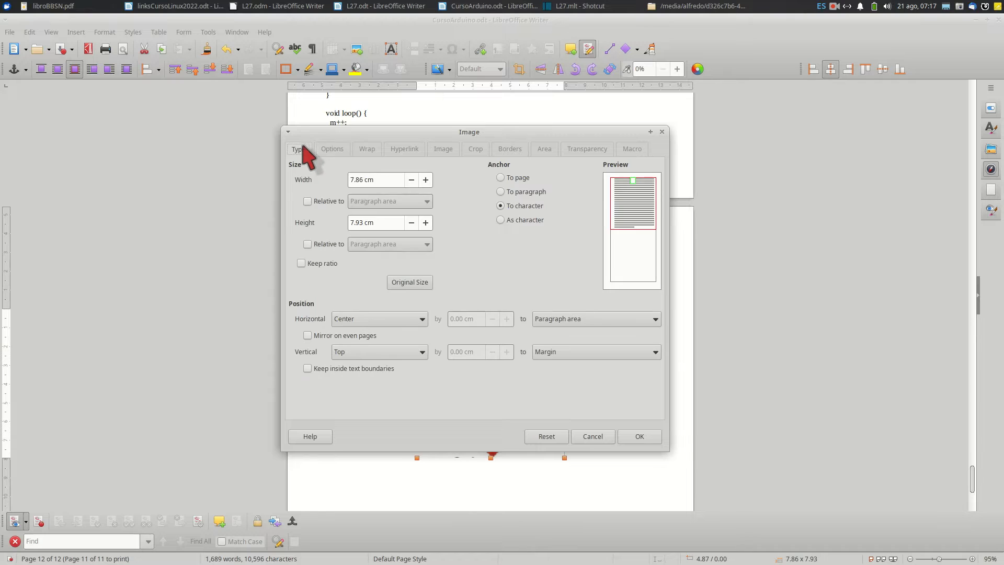
left_click(367, 150)
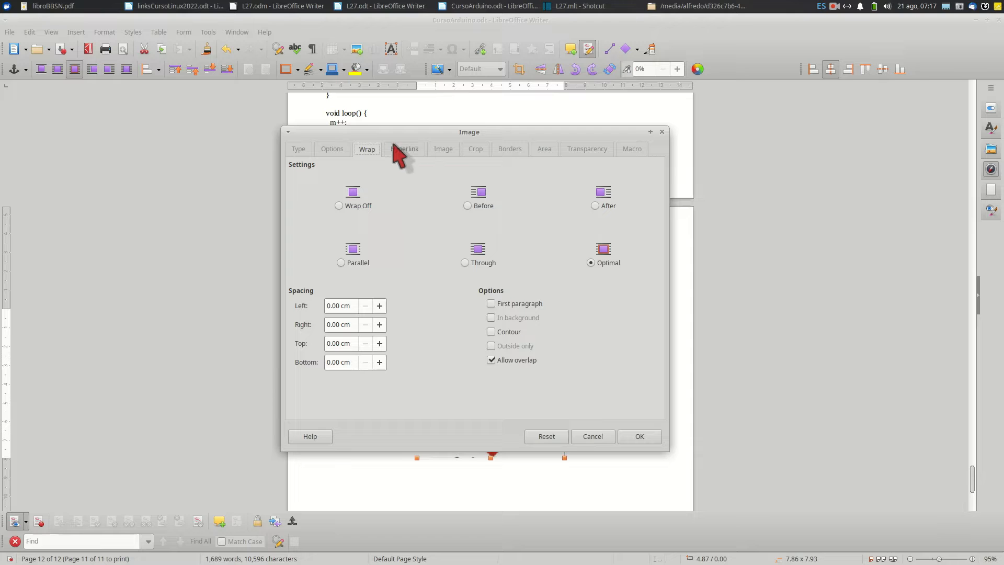
left_click(442, 150)
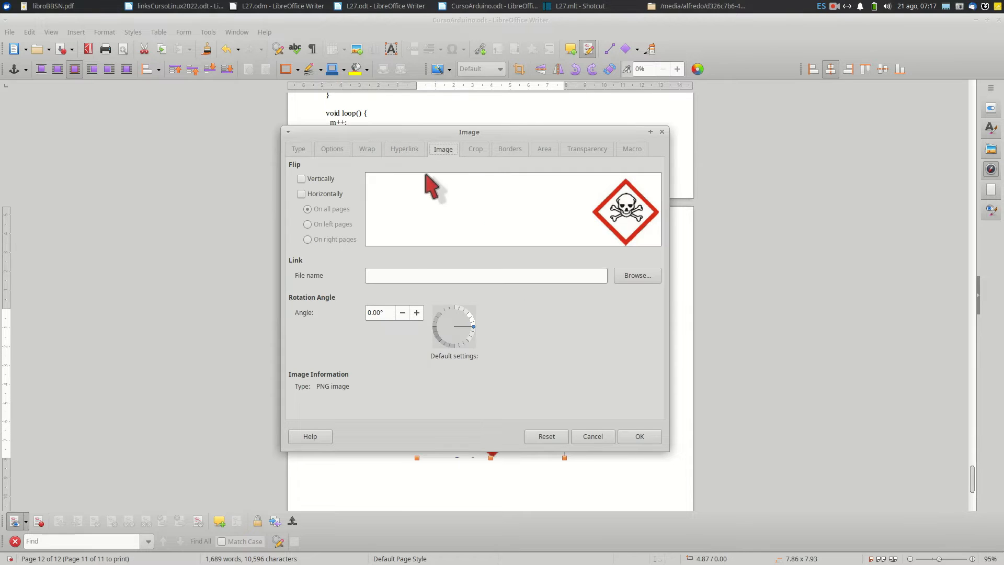
left_click(475, 150)
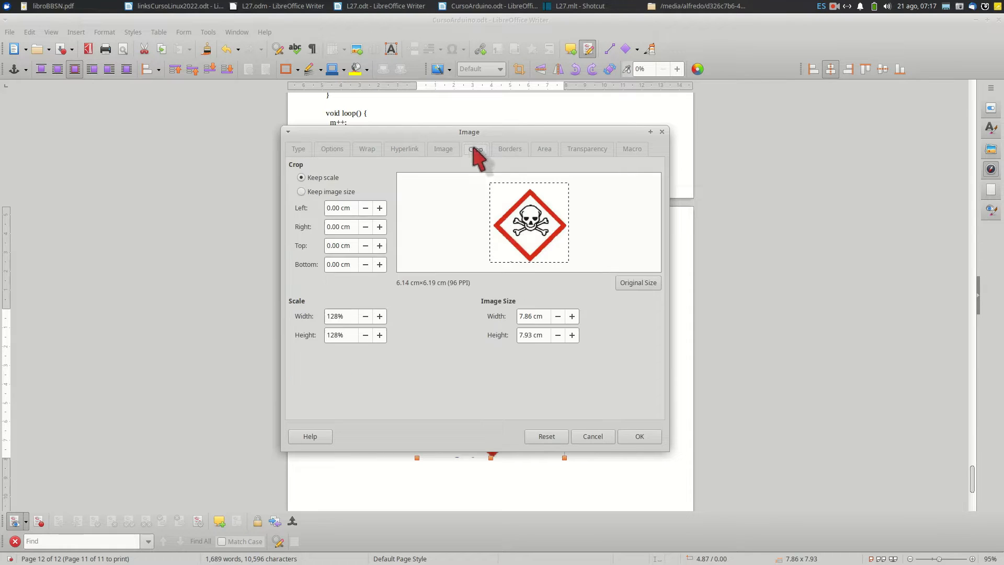
left_click(510, 150)
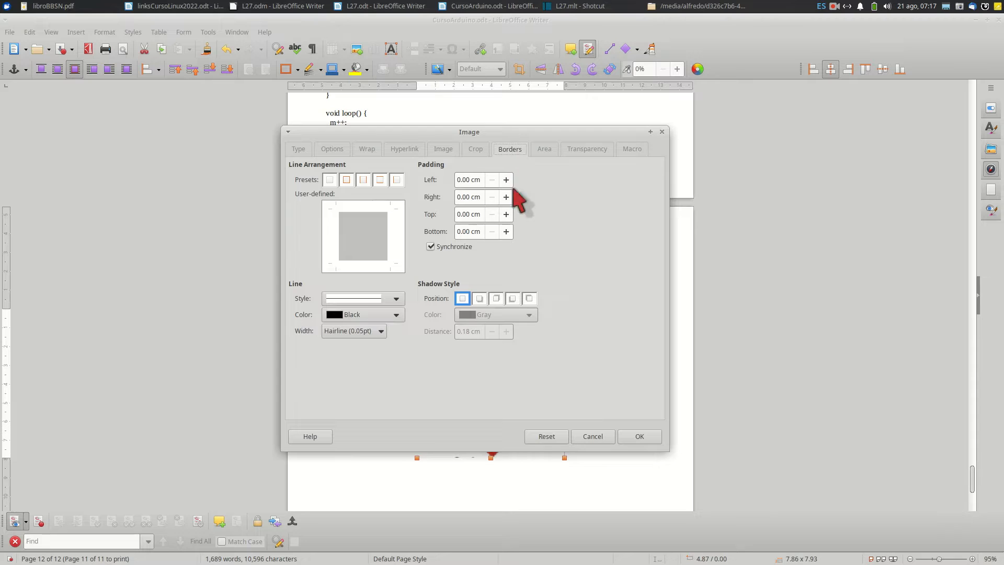
left_click(543, 149)
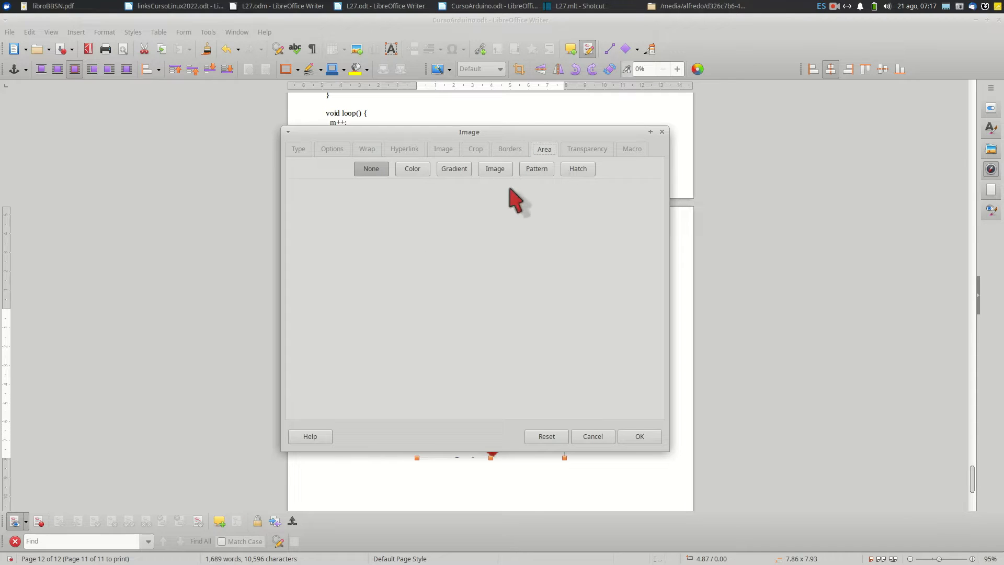
left_click(593, 438)
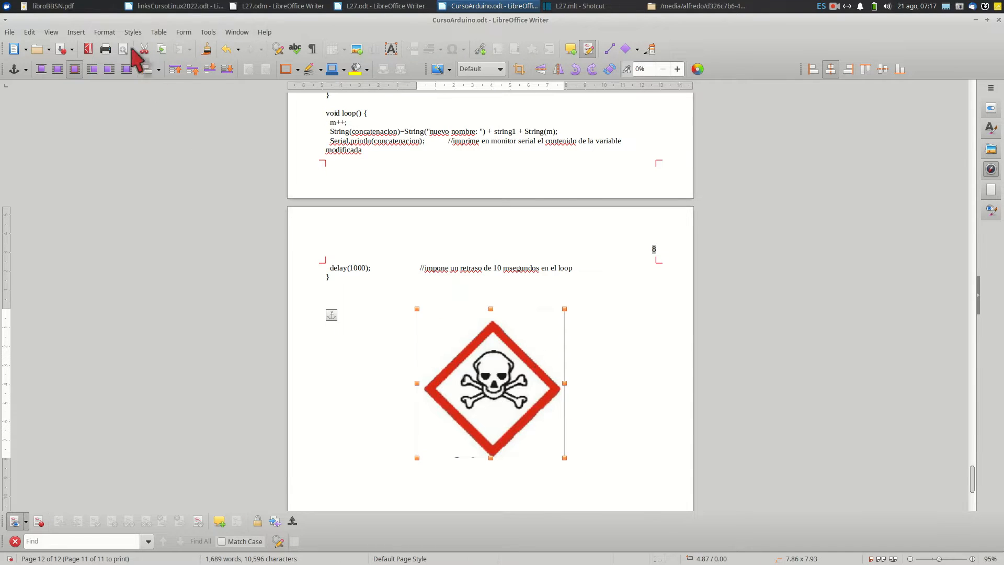
Display the crop handles around the skull image and leave crop mode without trimming it
left_click(109, 32)
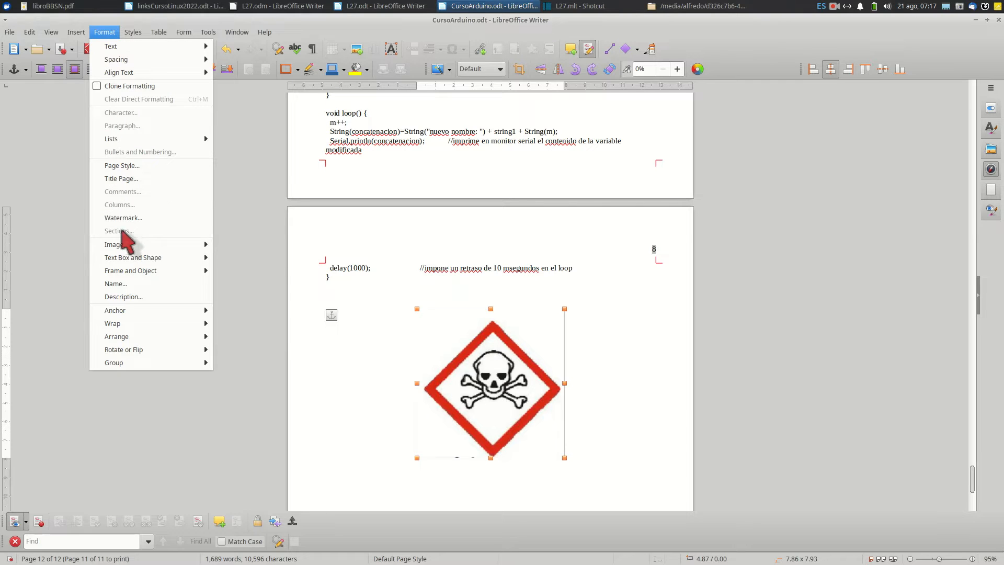
mouse_move(125, 243)
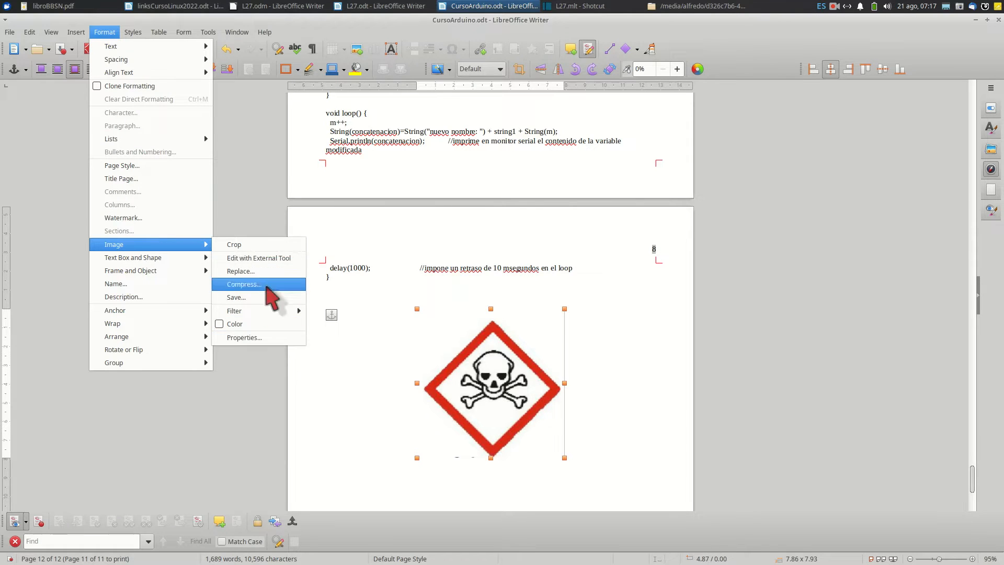
left_click(252, 245)
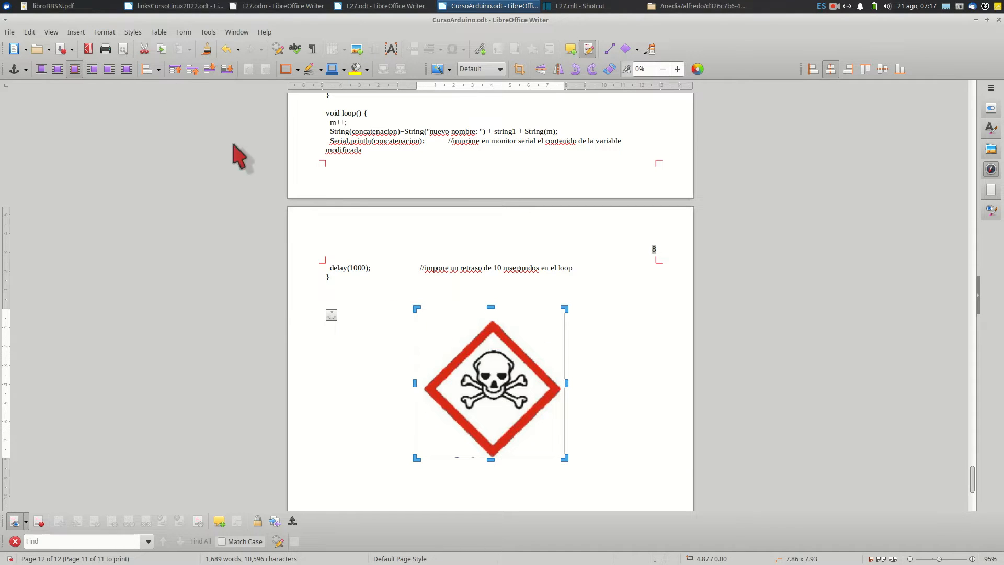
left_click(372, 335)
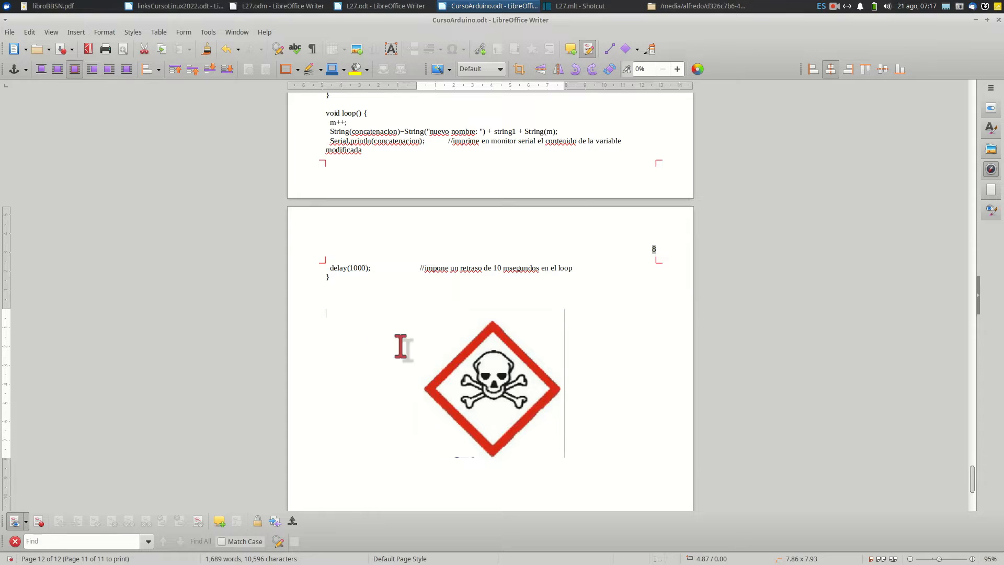
Open the skull image with the external tool, check which applications Image Viewer offers for opening it, and close the viewer
left_click(481, 379)
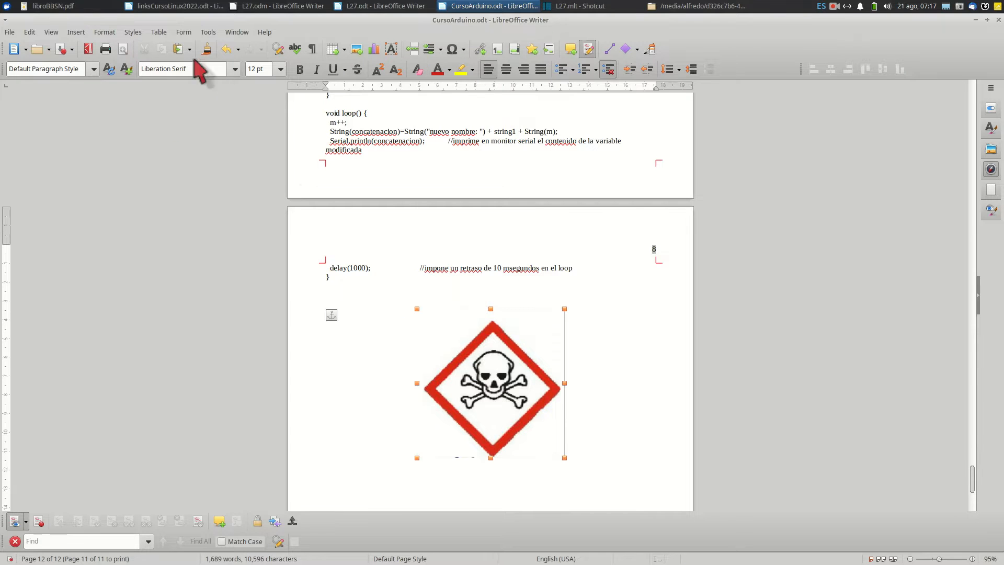
left_click(107, 33)
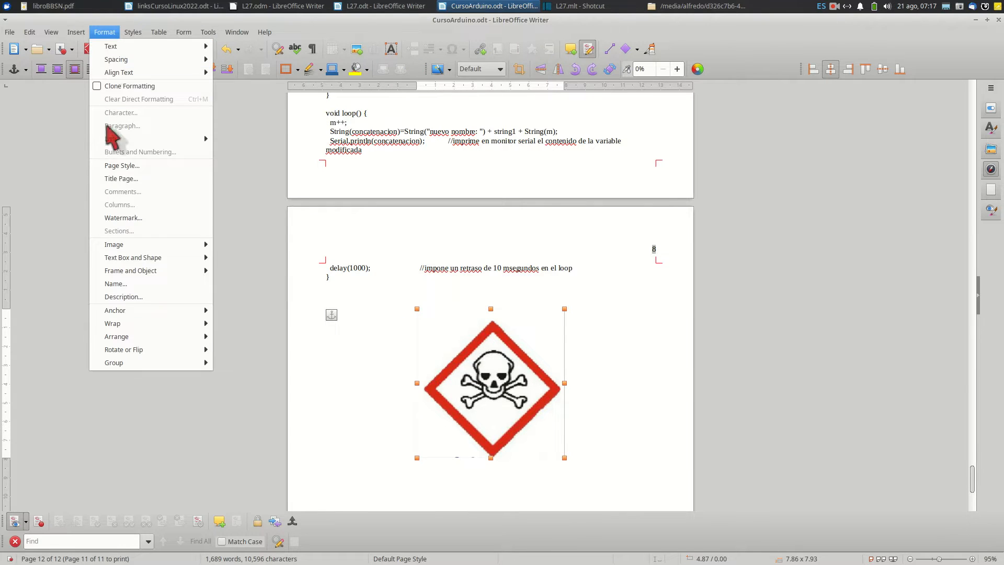
mouse_move(198, 246)
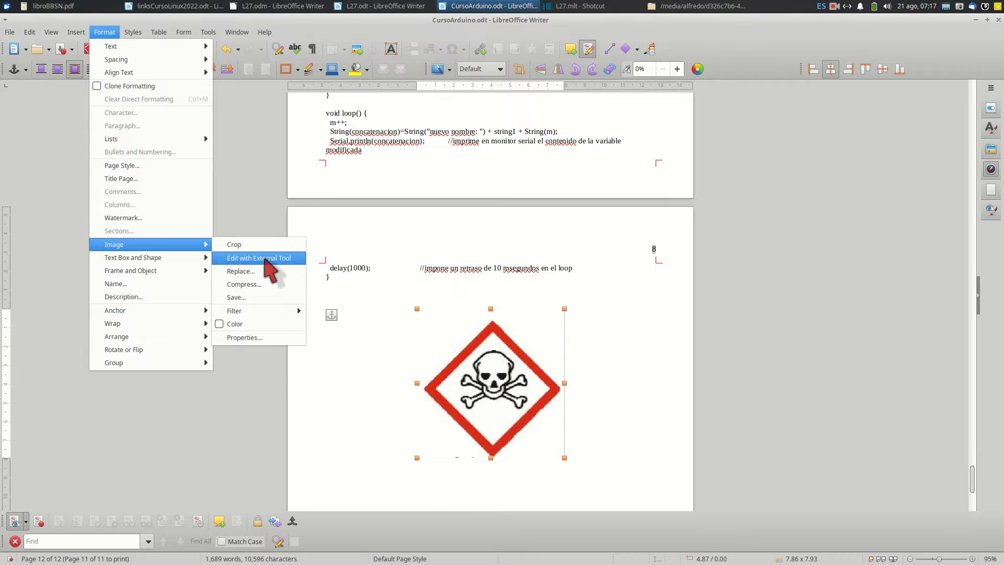
left_click(265, 258)
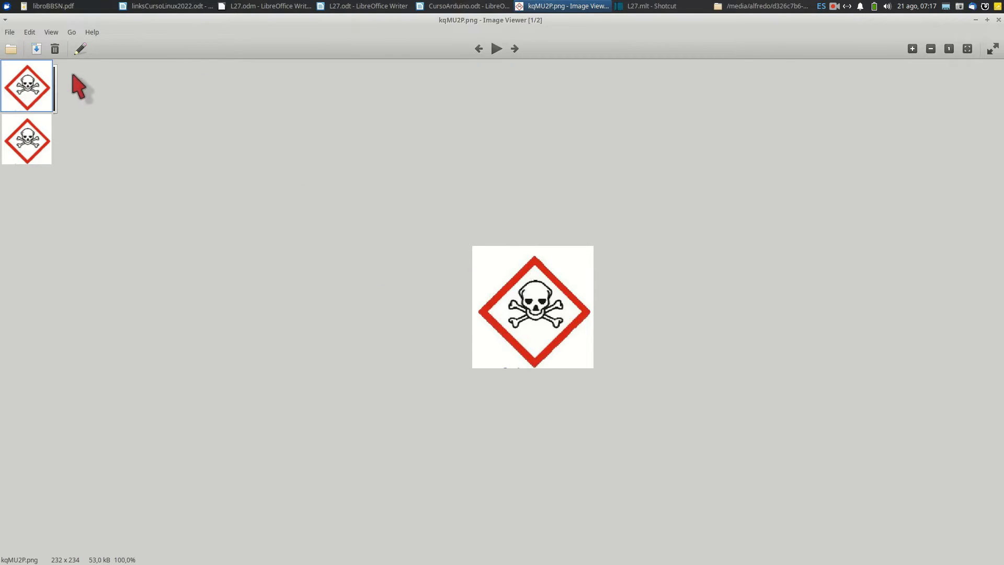
left_click(29, 32)
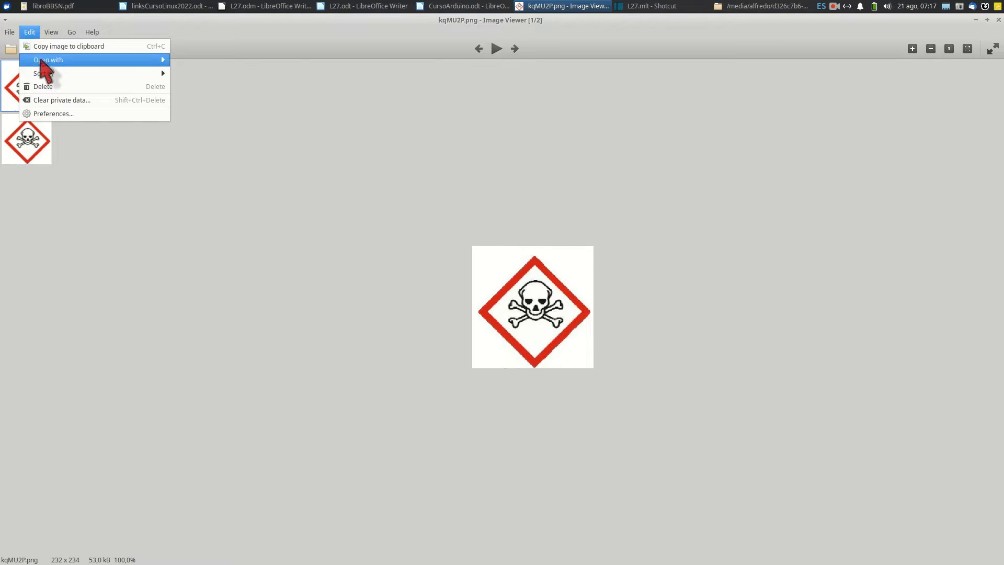
mouse_move(40, 60)
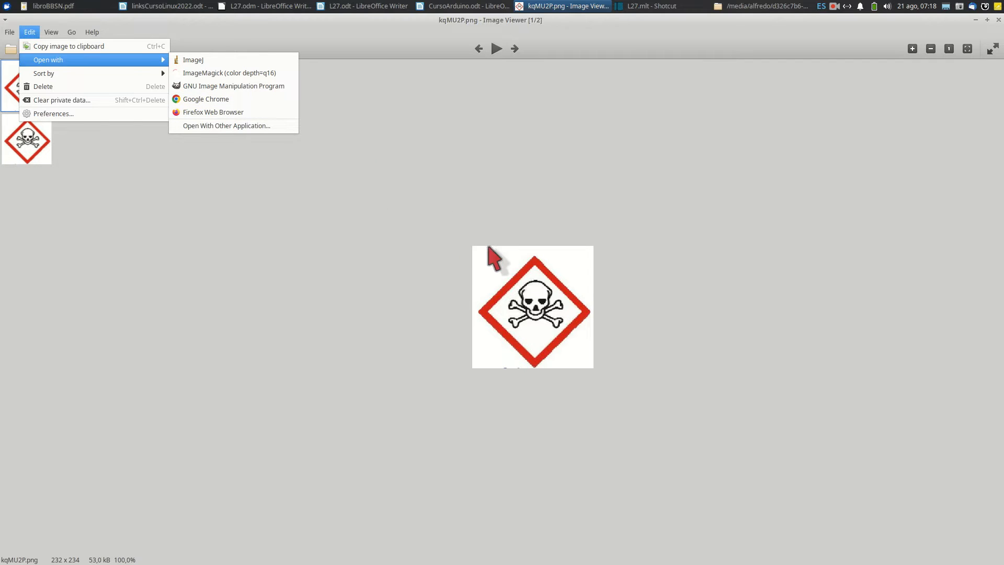
left_click(477, 147)
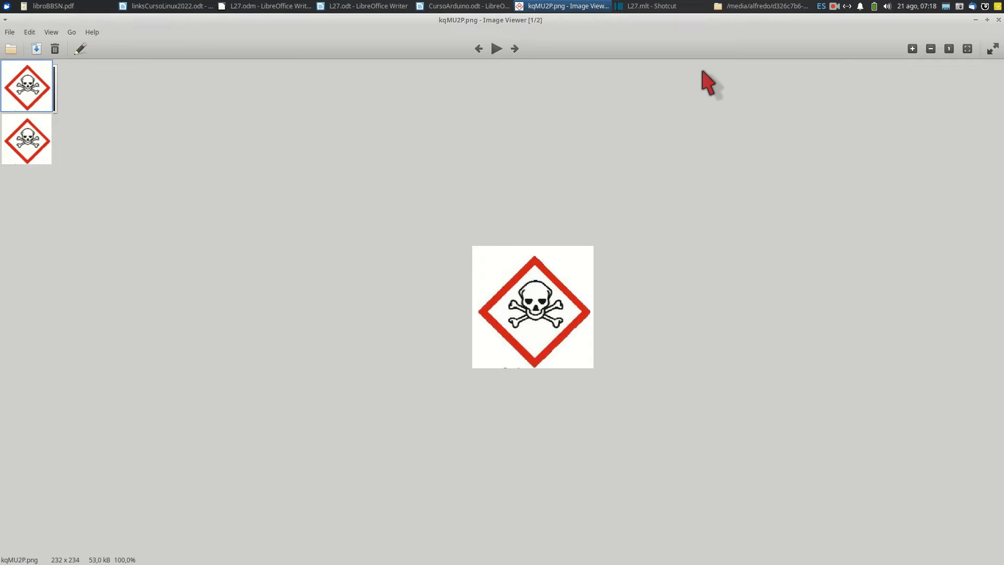
left_click(998, 20)
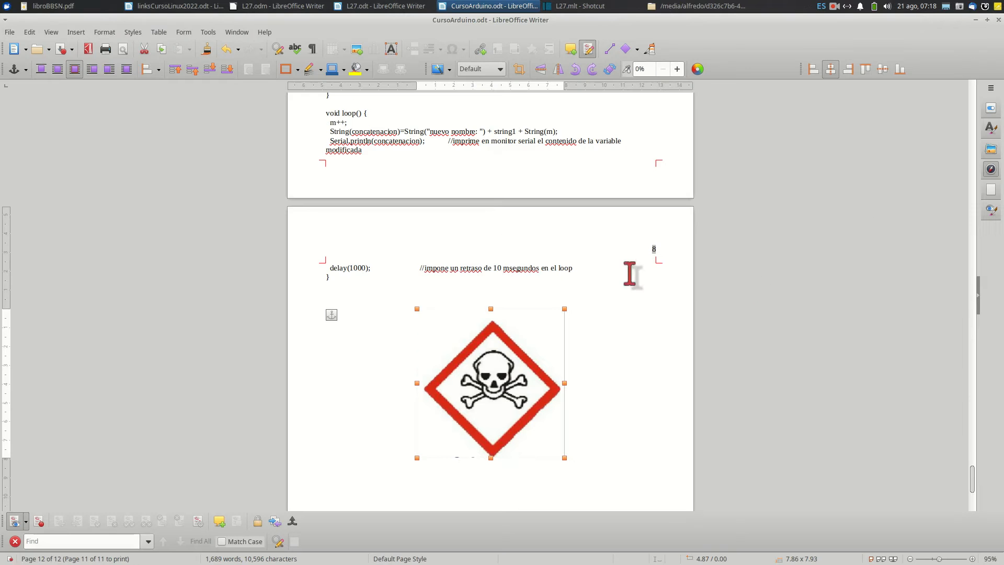
View the file chooser for replacing the skull image and dismiss it without choosing a file
left_click(107, 32)
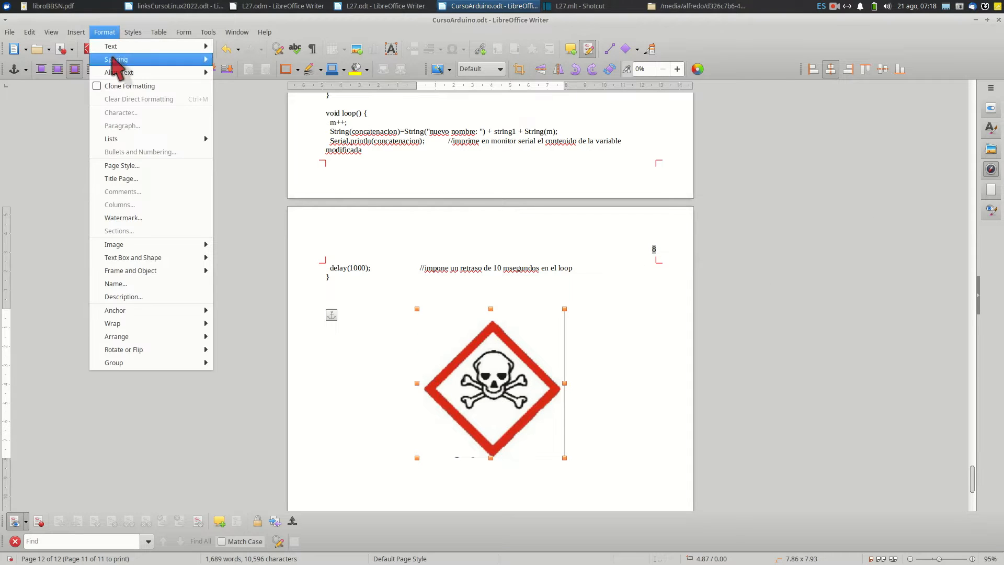
mouse_move(186, 244)
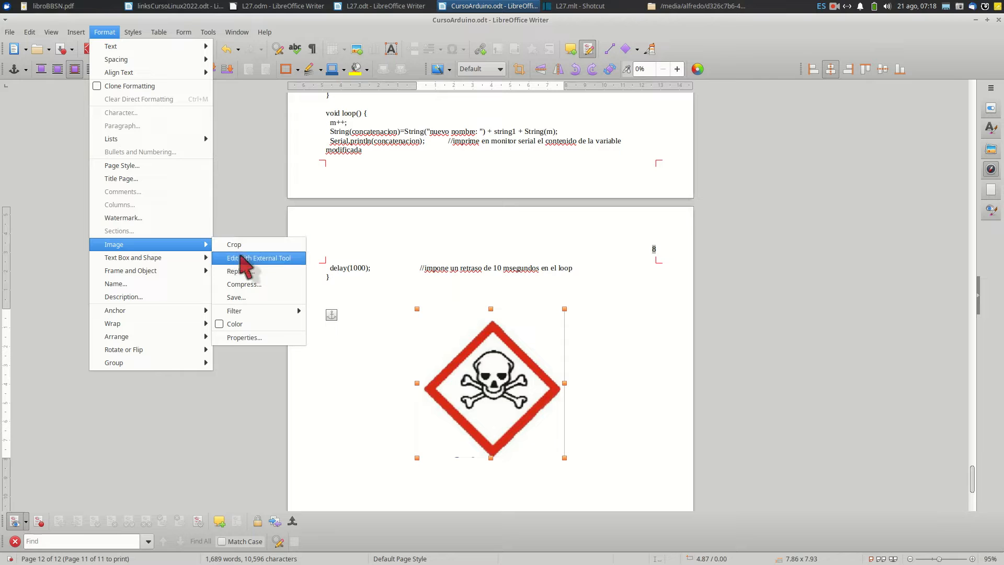
left_click(246, 272)
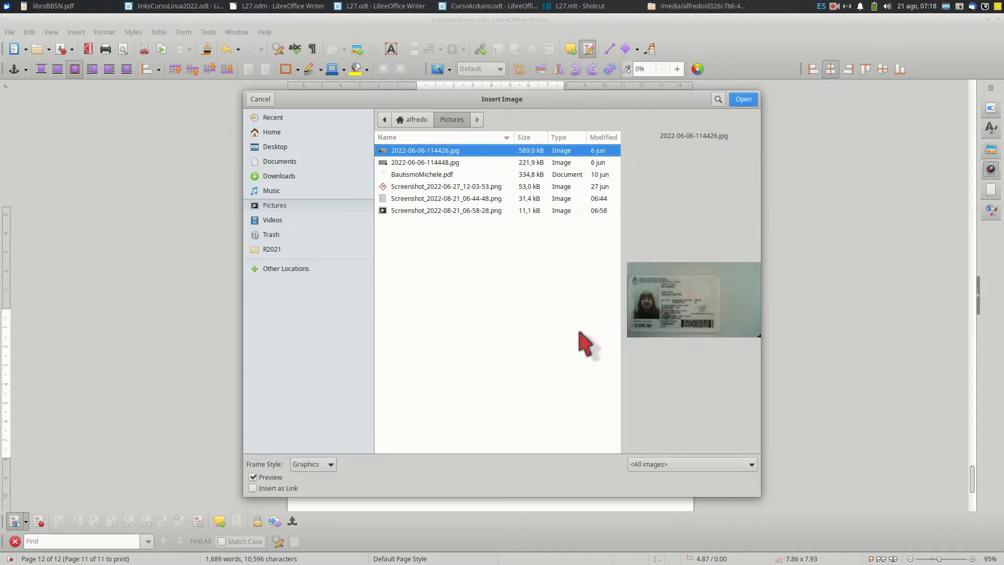
left_click(260, 99)
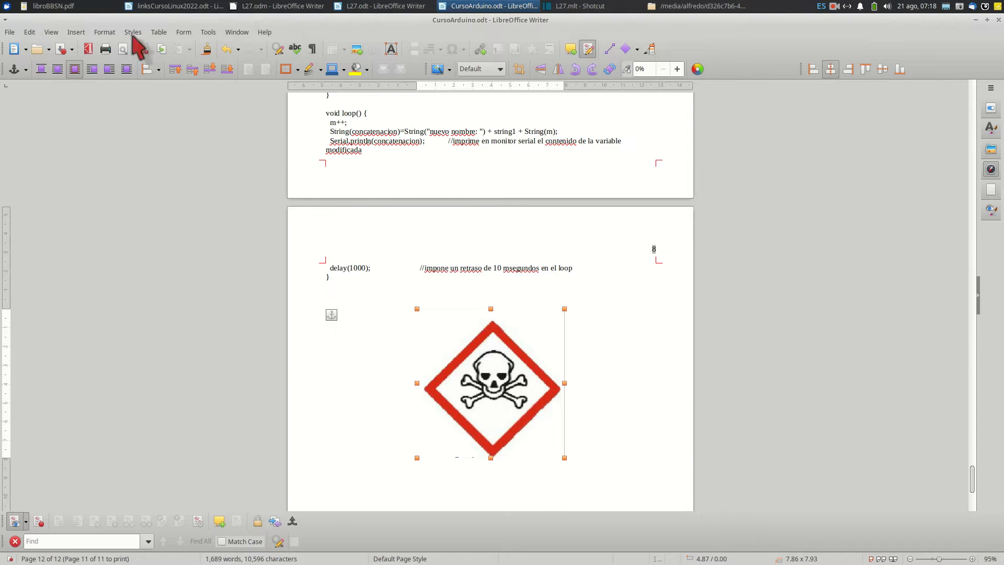
Calculate the skull image's compressed size at JPEG quality 45 and 300 DPI, and dismiss the compression settings
left_click(105, 32)
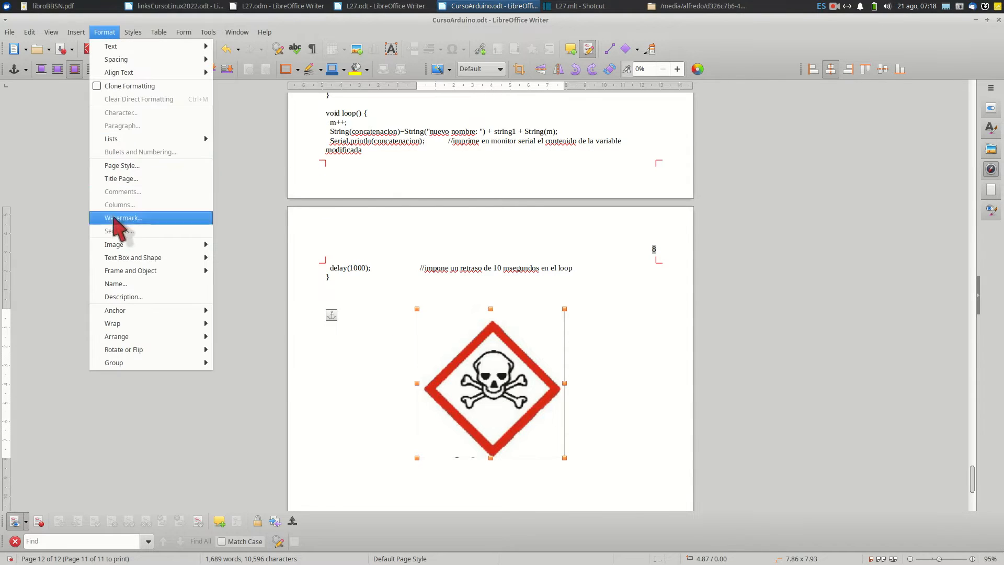
mouse_move(164, 244)
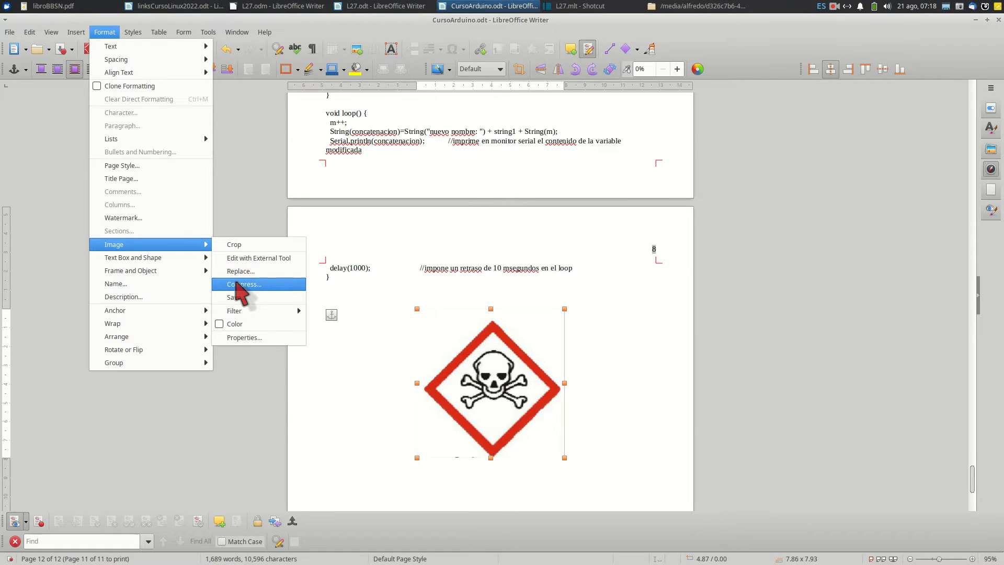
left_click(240, 285)
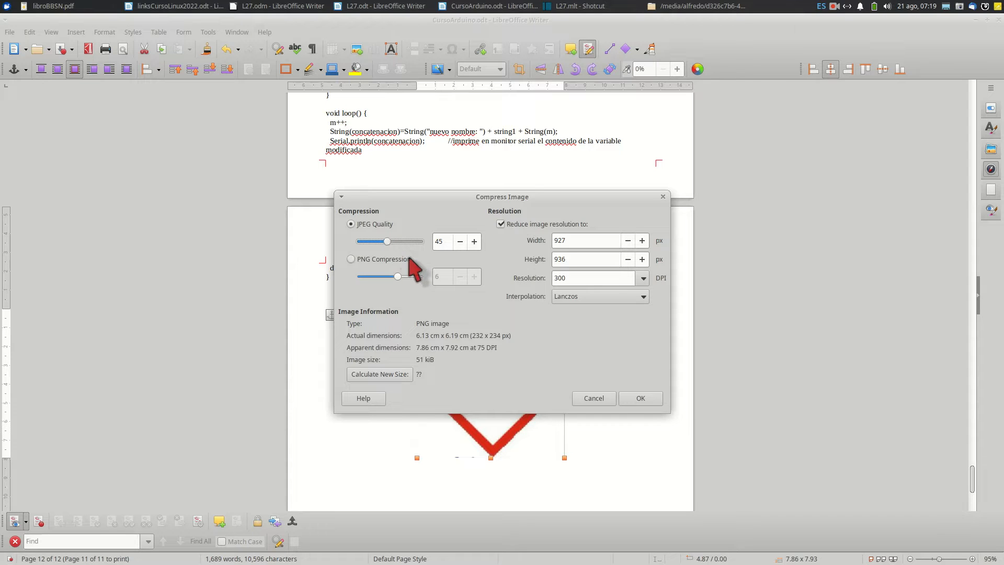
left_click(388, 376)
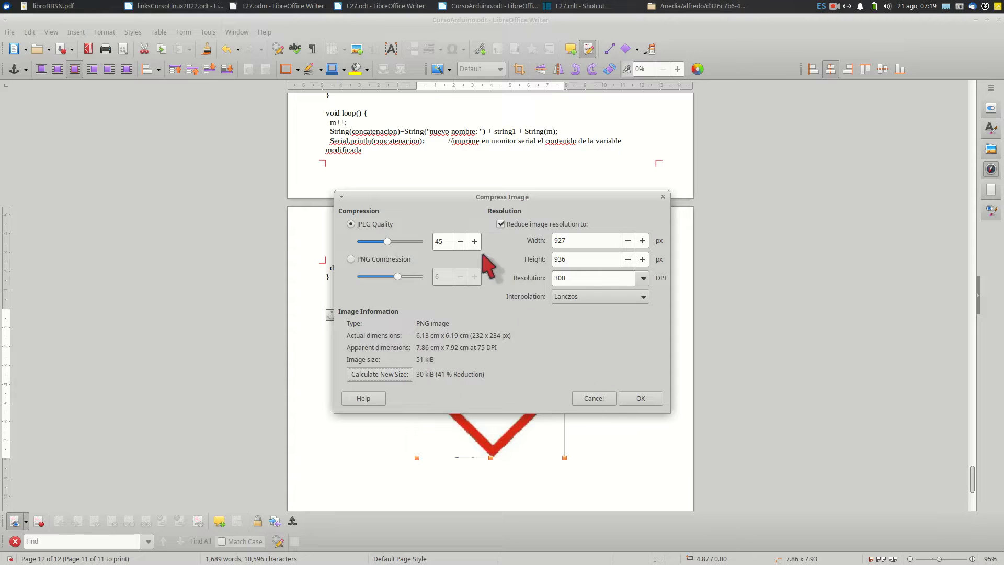
left_click(594, 398)
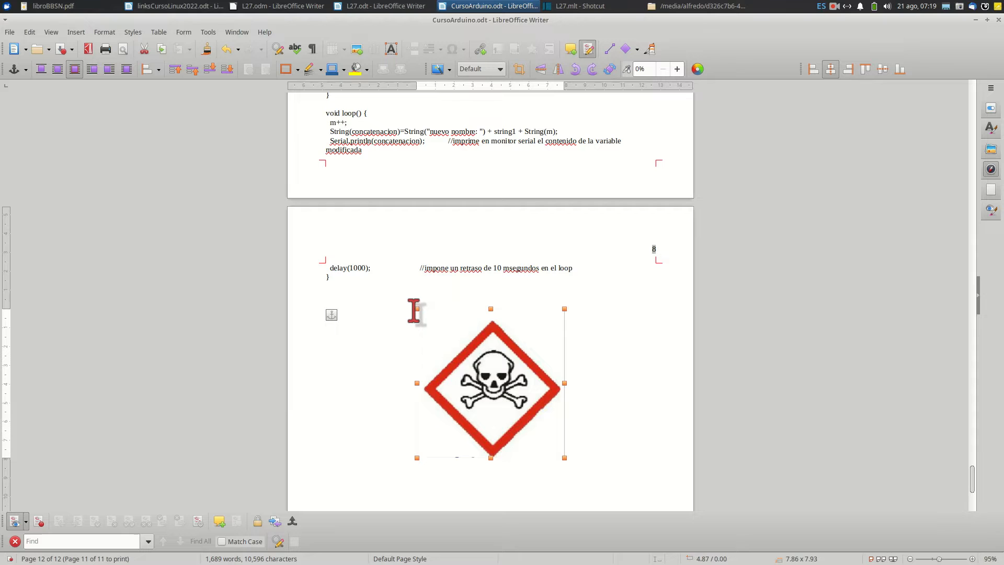
View the file chooser for saving the skull image as a separate file and dismiss it without saving
left_click(110, 32)
mouse_move(151, 250)
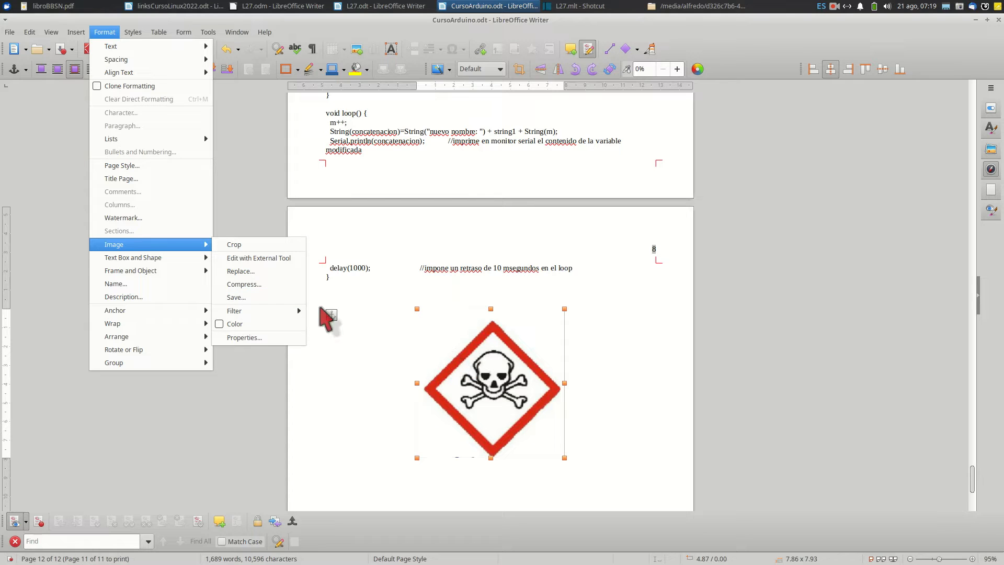
left_click(278, 299)
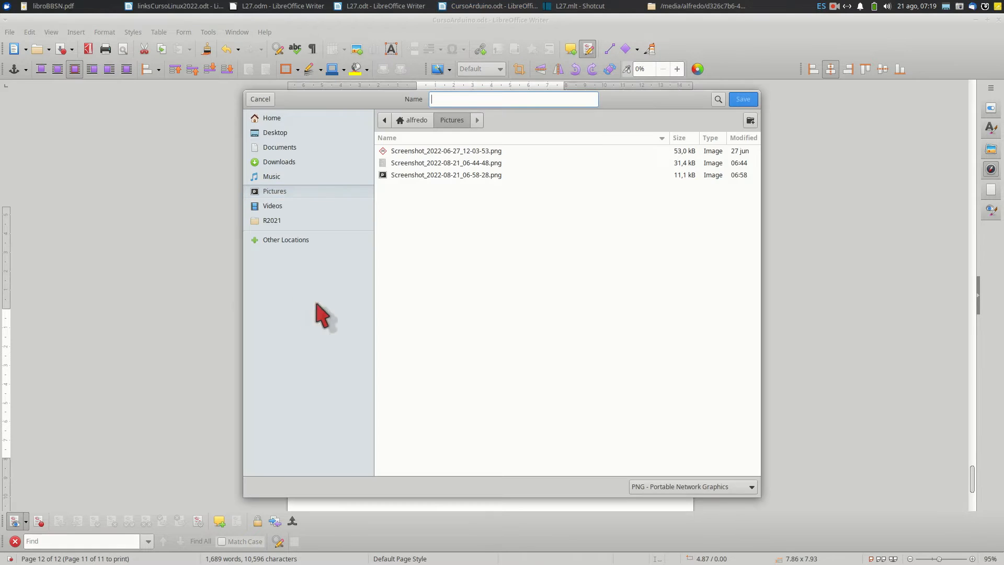
left_click(264, 99)
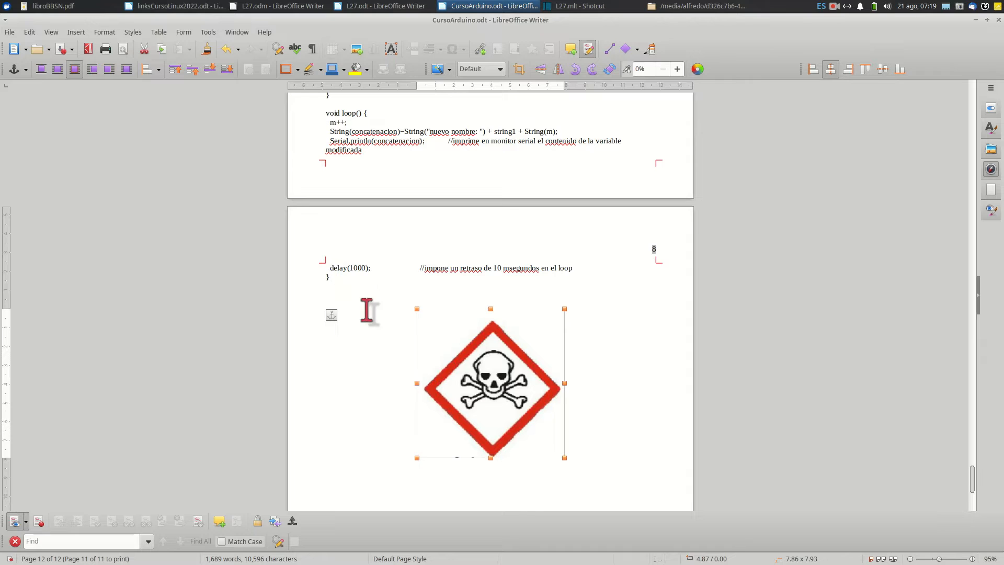
Preview the Aging filter on the skull image at an aging degree of 35% and discard it
left_click(110, 33)
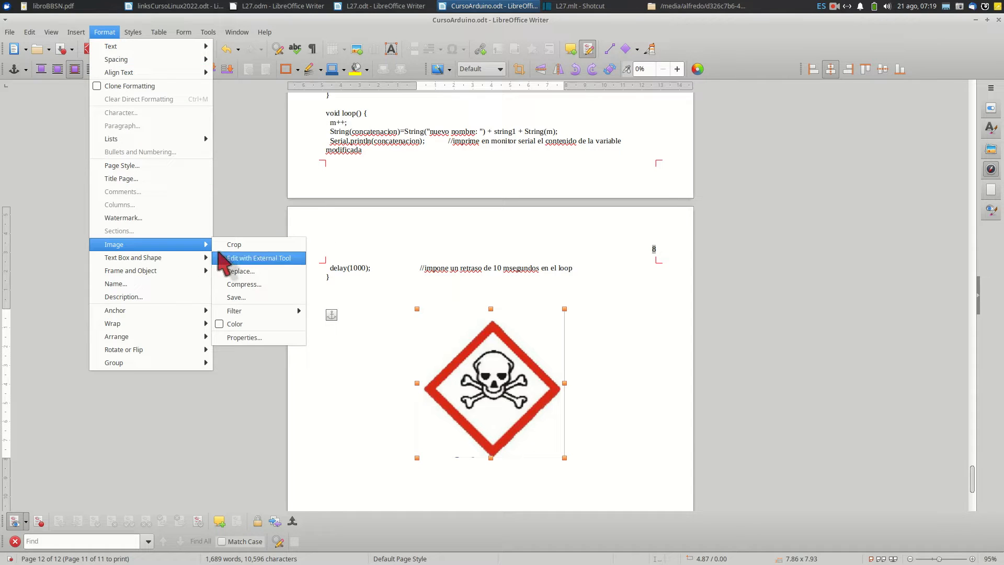
mouse_move(232, 310)
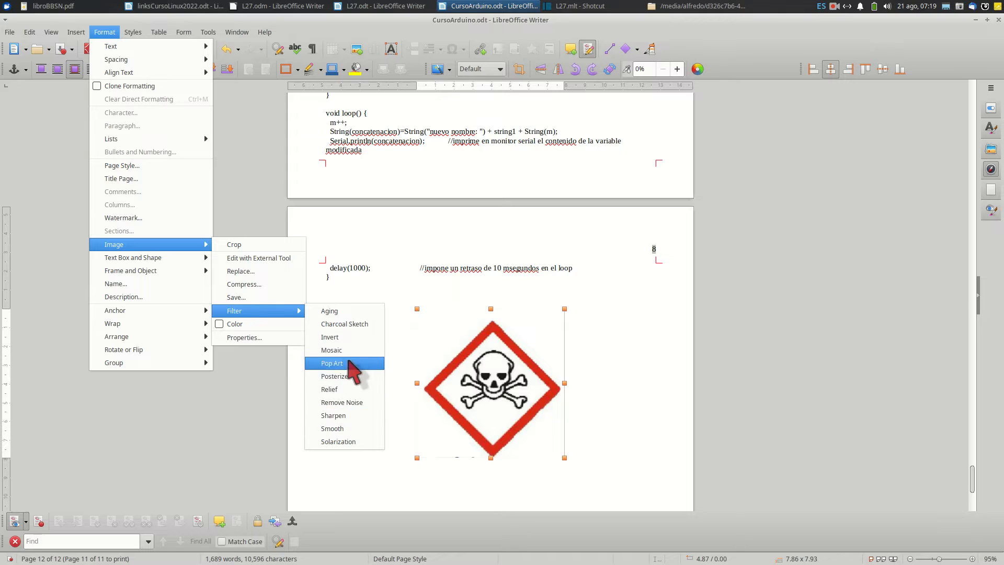
left_click(346, 311)
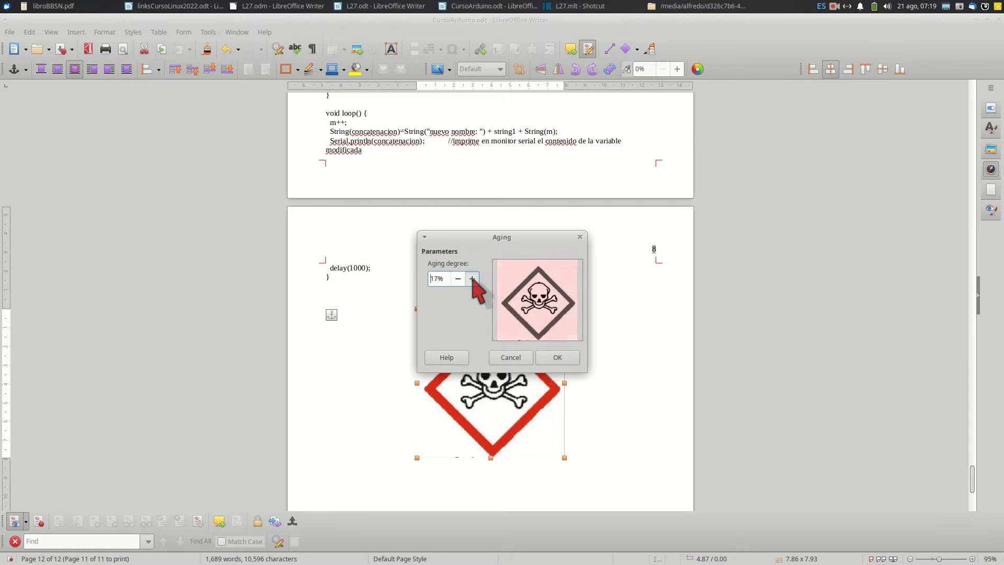
left_click(472, 278)
left_click(472, 278)
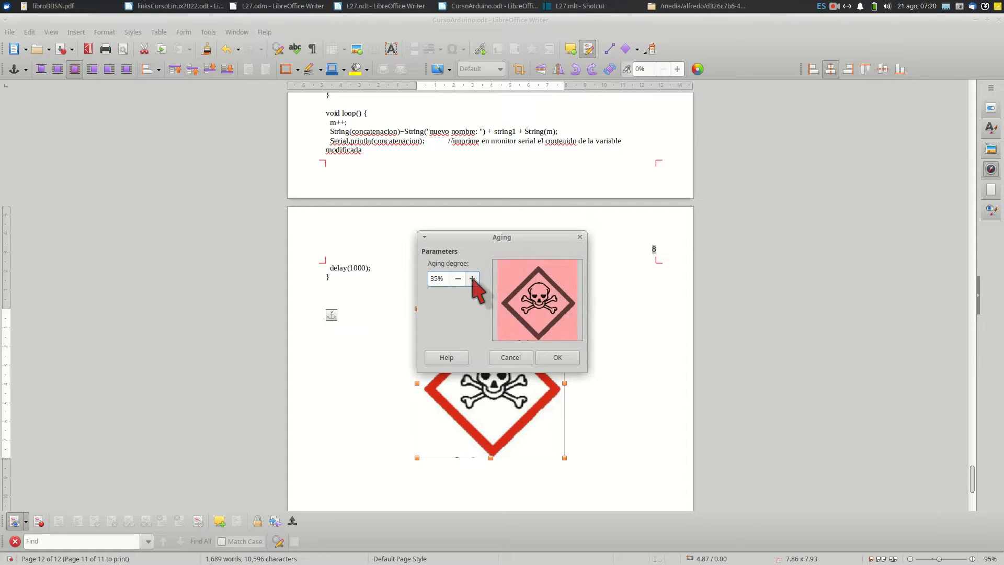
left_click(508, 358)
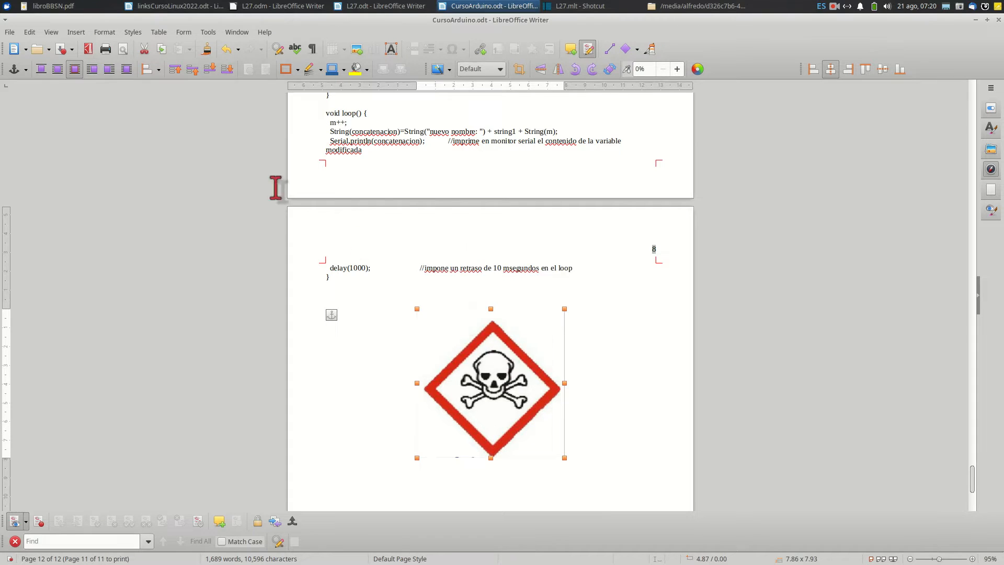
Try adjusting the skull image's red level with the Color controls, return it to 0%, and close the controls
left_click(107, 33)
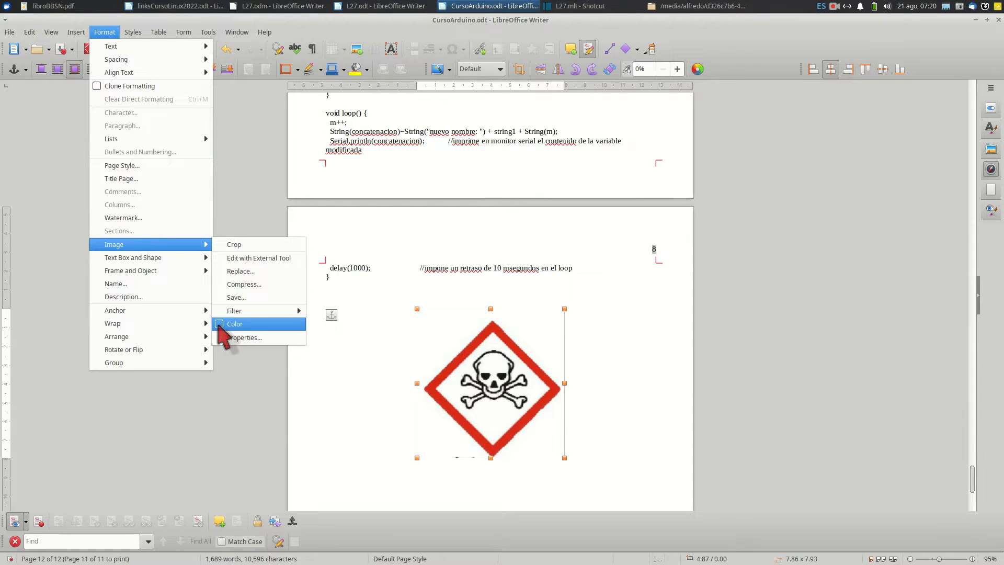
left_click(223, 327)
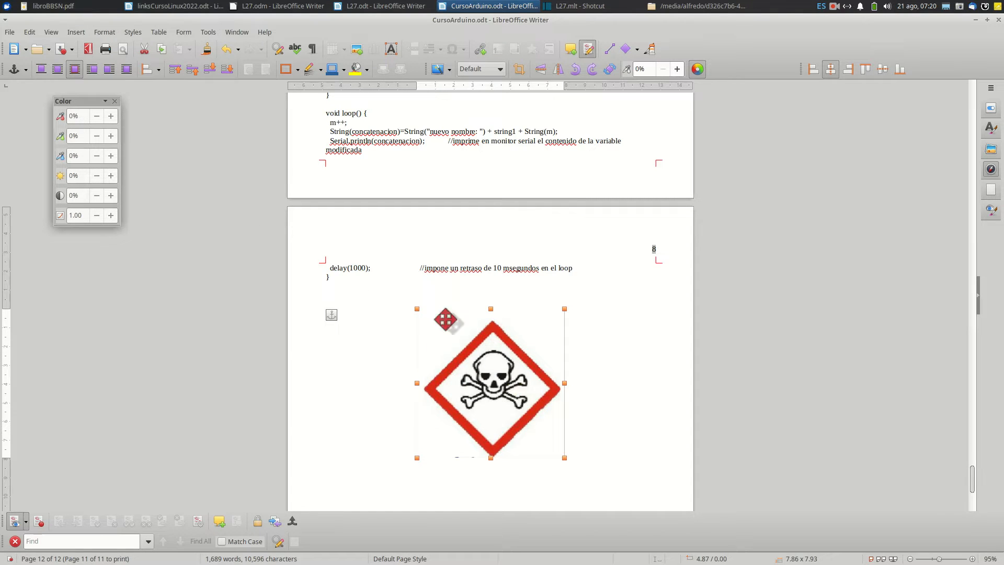
left_click(111, 116)
left_click(111, 116)
left_click(111, 117)
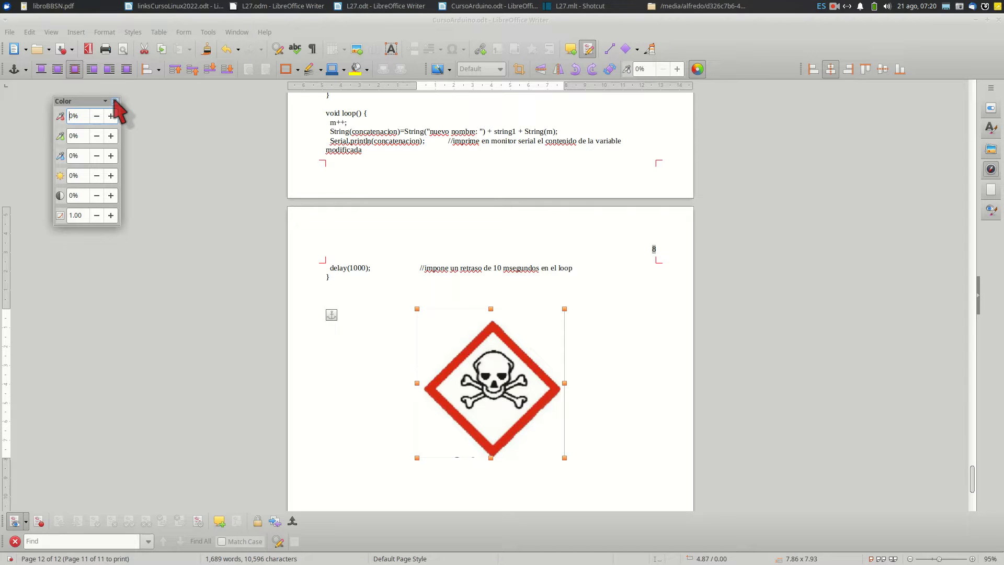
left_click(375, 334)
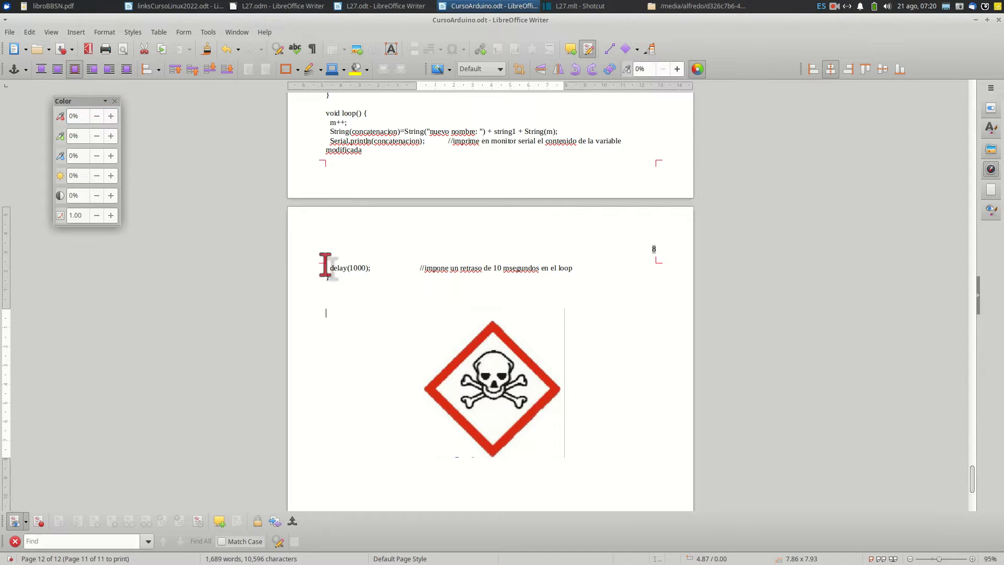
left_click(115, 101)
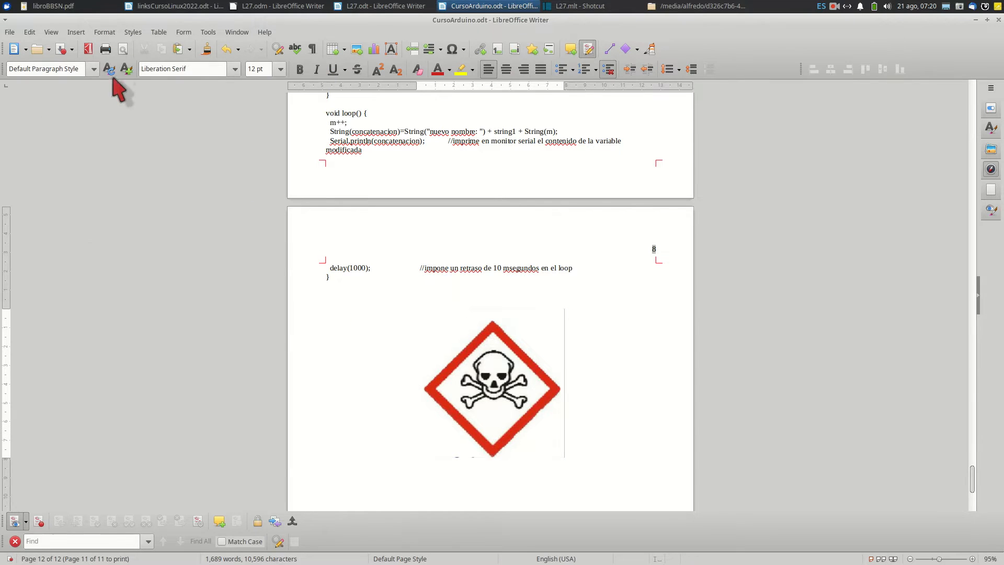
Check the image commands with nothing selected, then reselect the skull image and view its Type properties
left_click(104, 33)
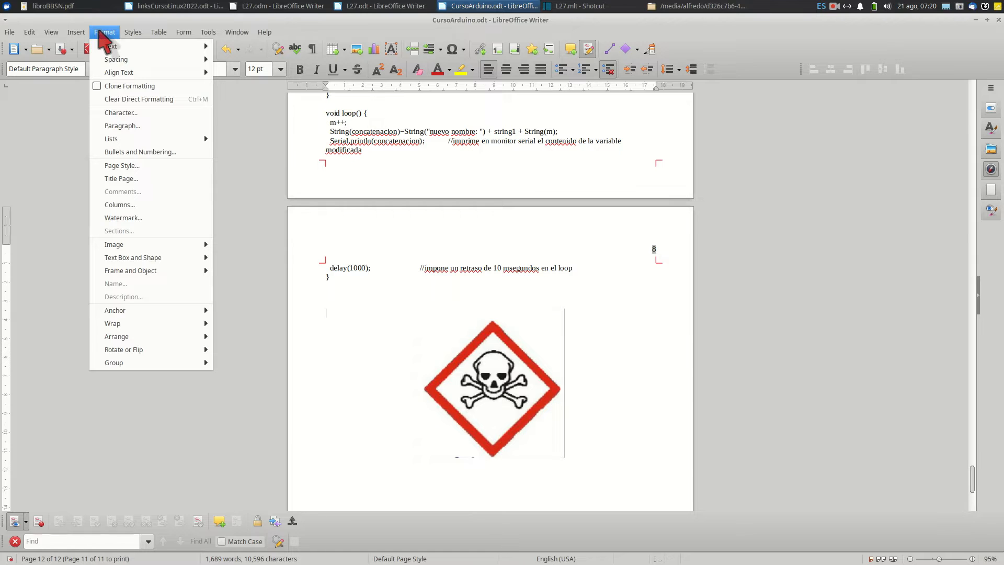
mouse_move(125, 246)
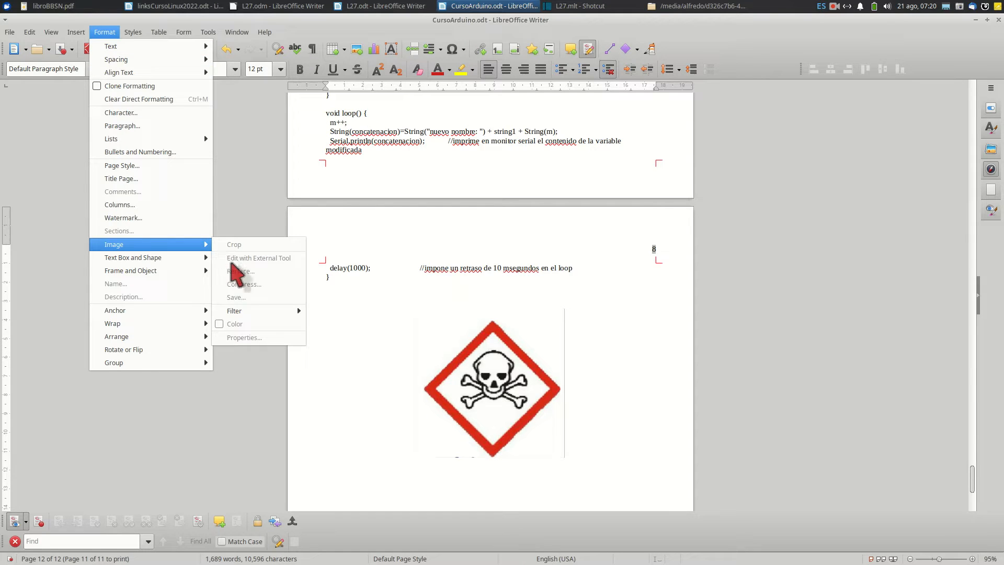
left_click(442, 362)
left_click(499, 389)
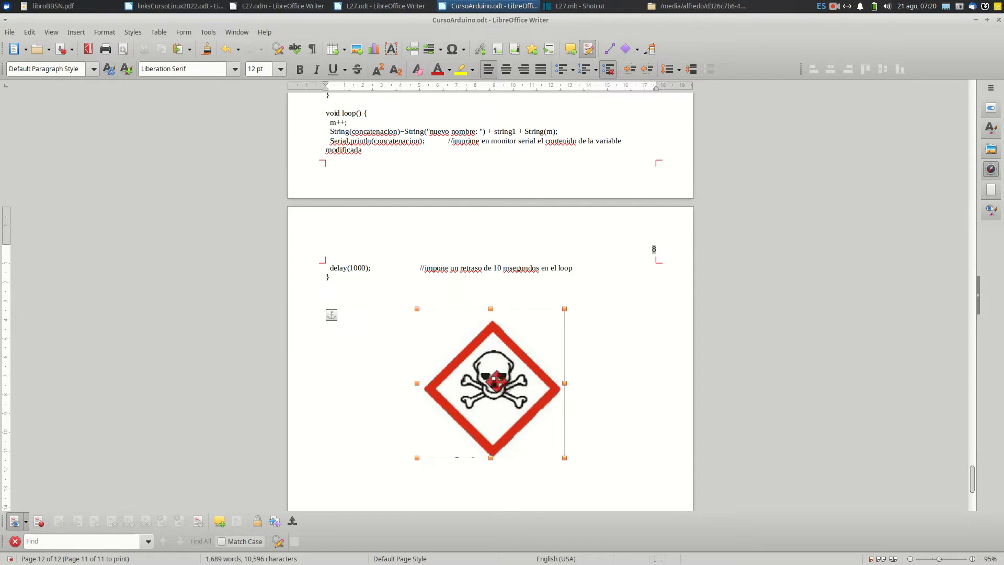
left_click(104, 32)
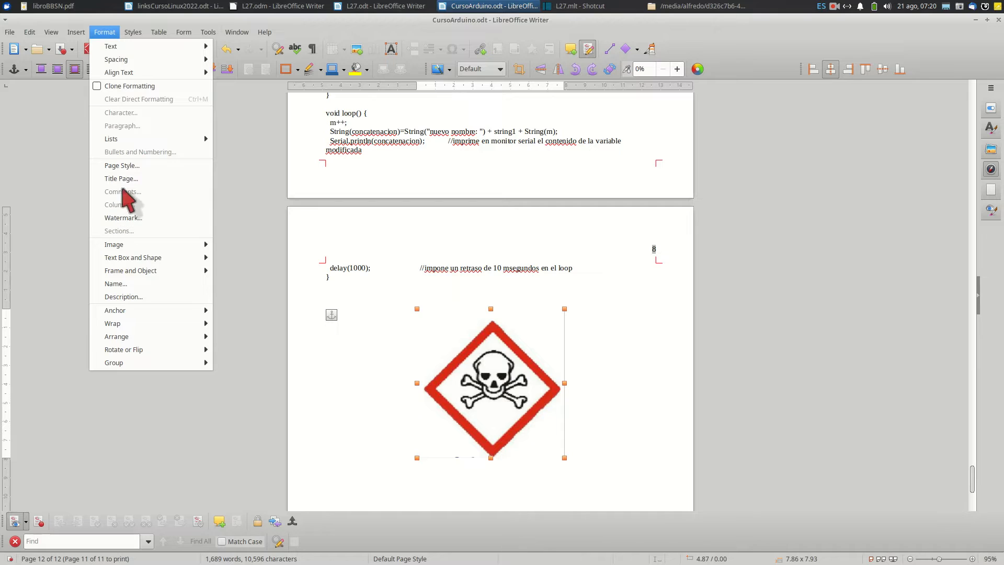
mouse_move(160, 245)
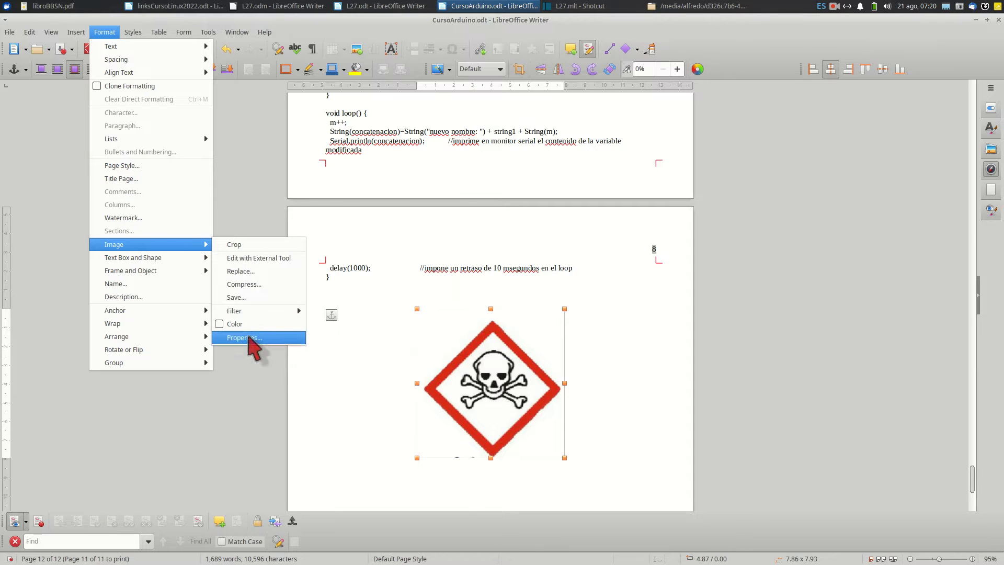
left_click(249, 338)
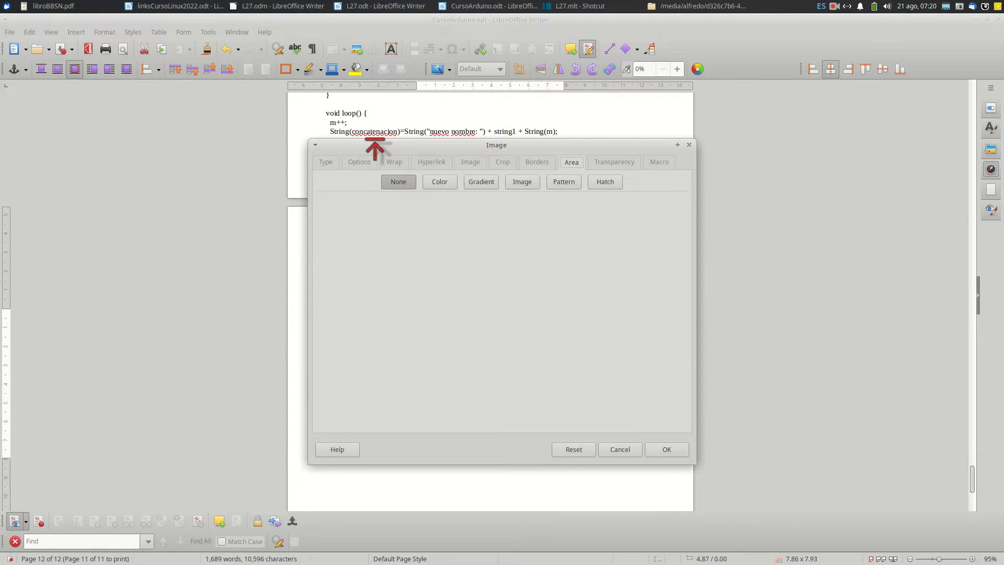
left_click_drag(373, 143, 334, 124)
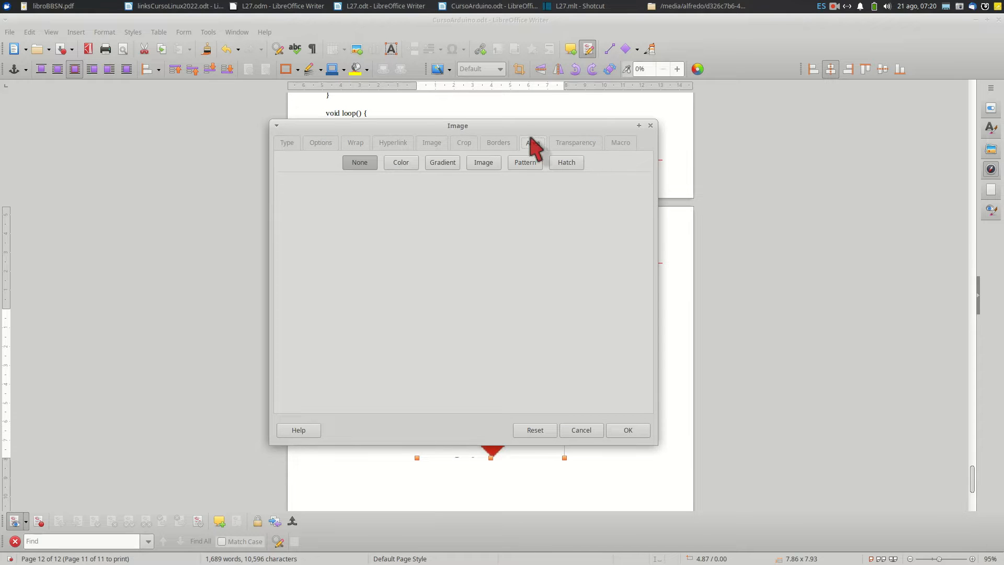
left_click(289, 142)
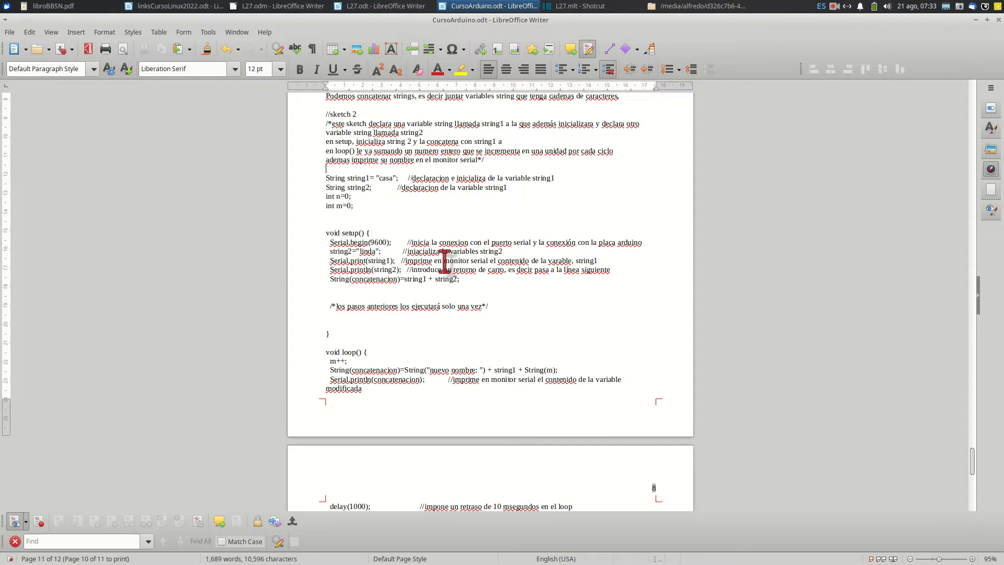
Show the Drawing toolbar to bring up the line and shape tools
scroll(491, 339, "up", 4)
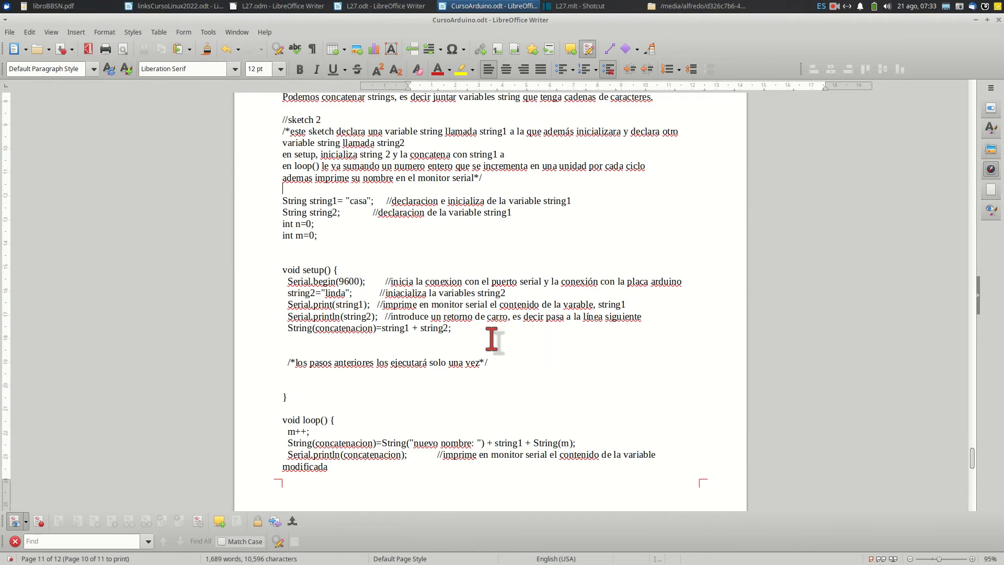
scroll(491, 339, "up", 1)
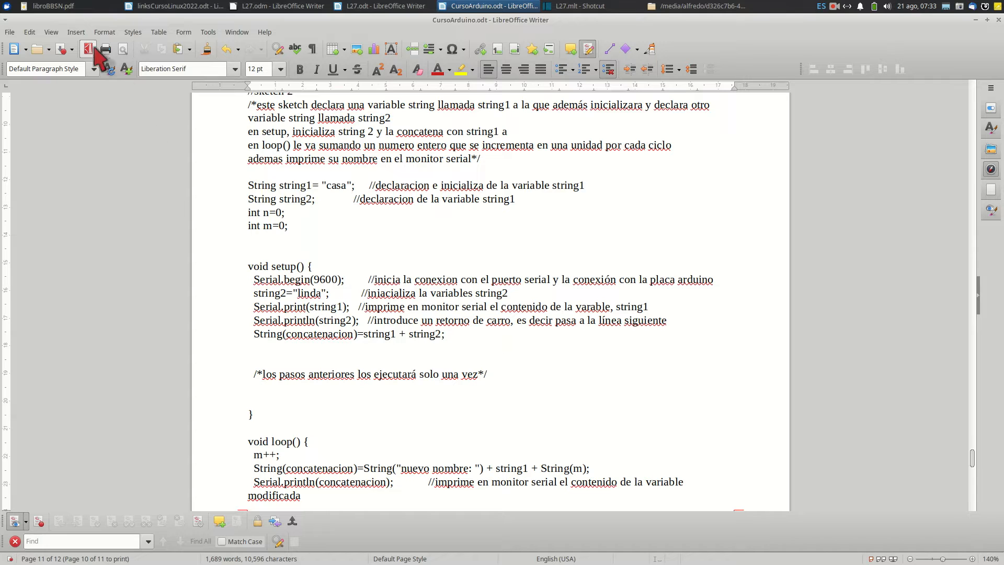
left_click(52, 33)
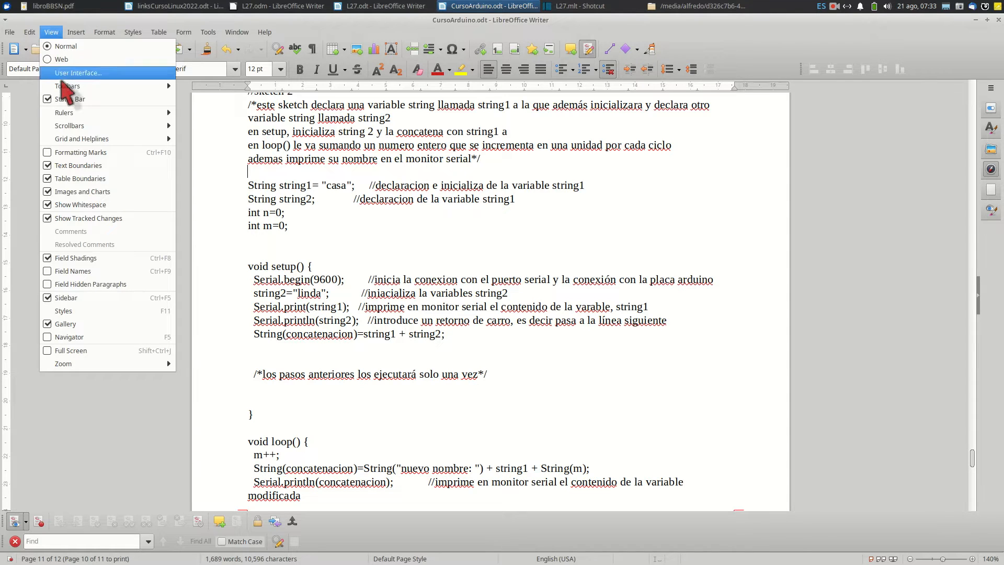
mouse_move(68, 86)
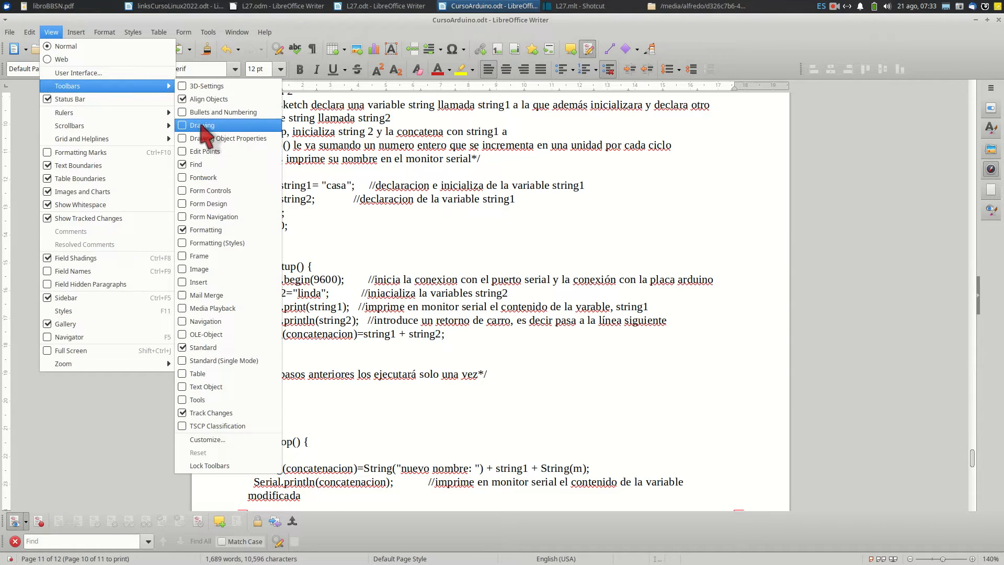
left_click(184, 125)
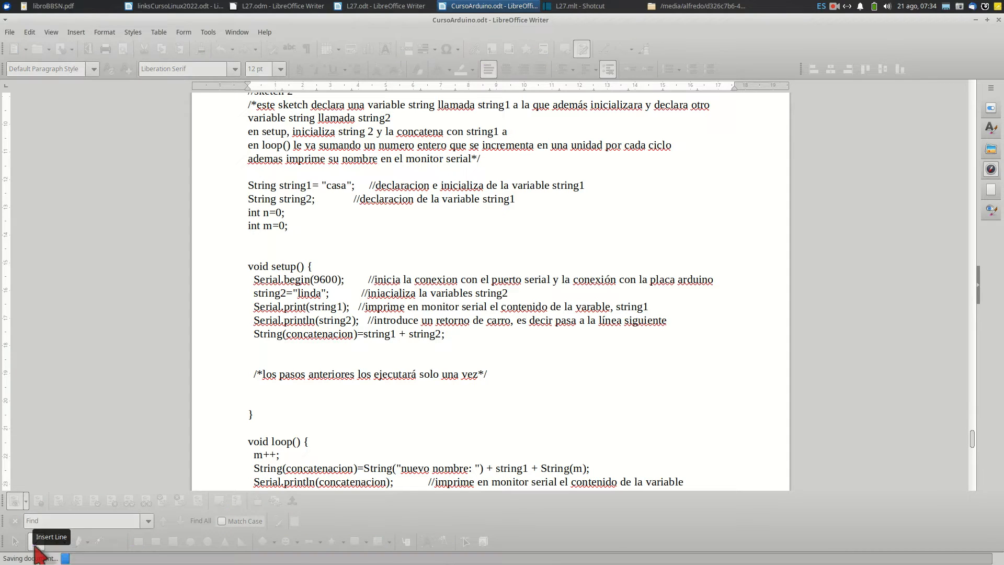
Hide the Drawing toolbar again
left_click(51, 32)
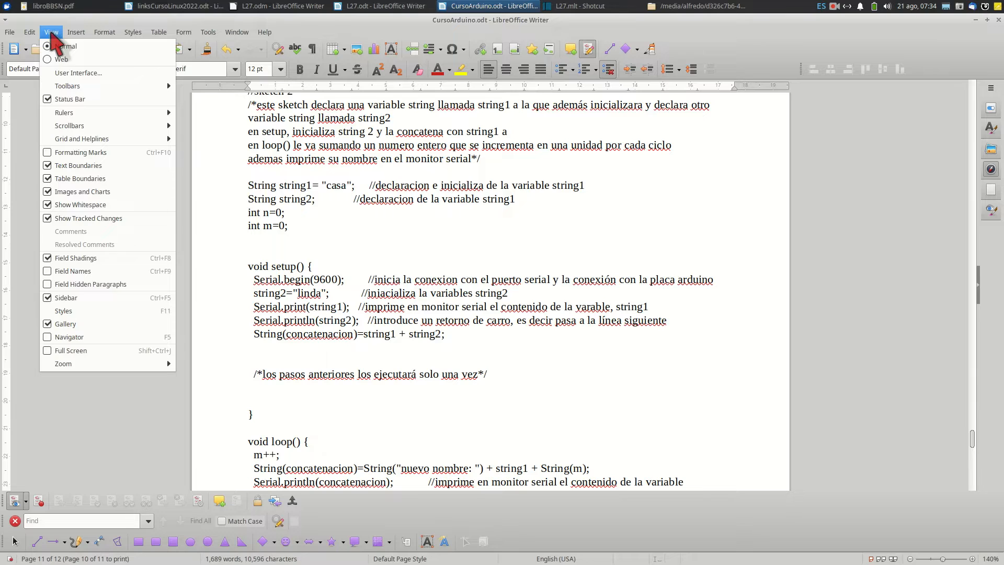
mouse_move(142, 90)
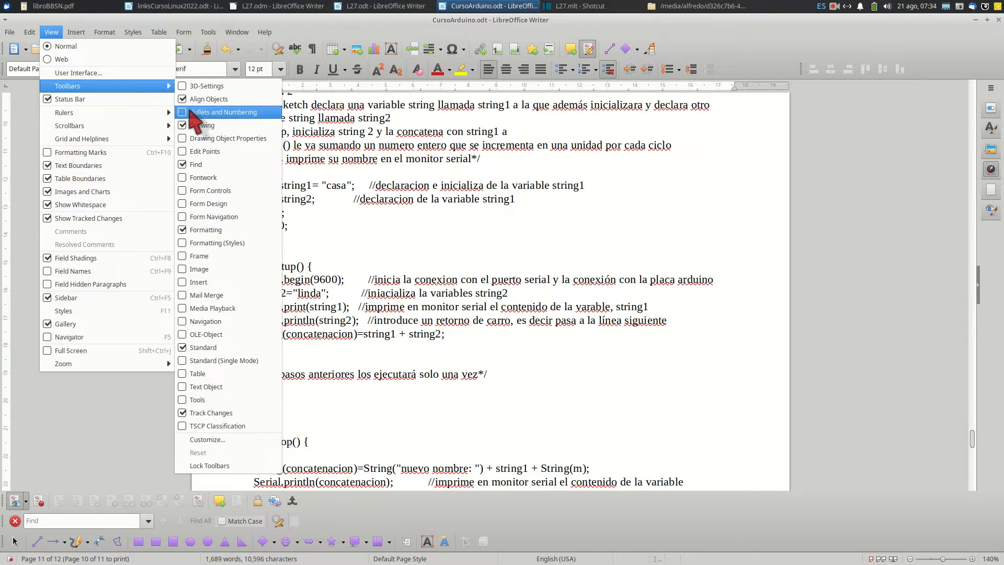
left_click(189, 126)
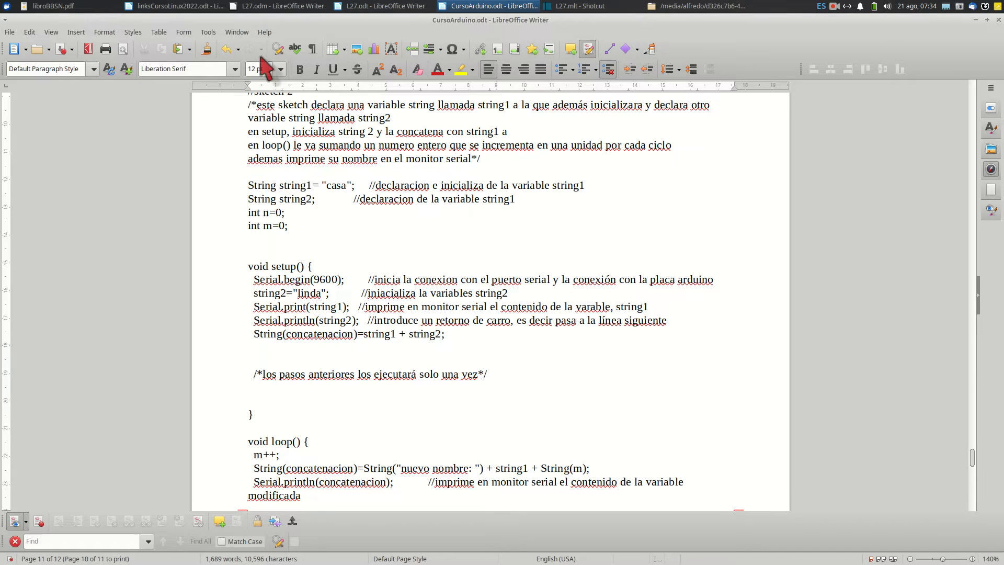
scroll(465, 245, "down", 3)
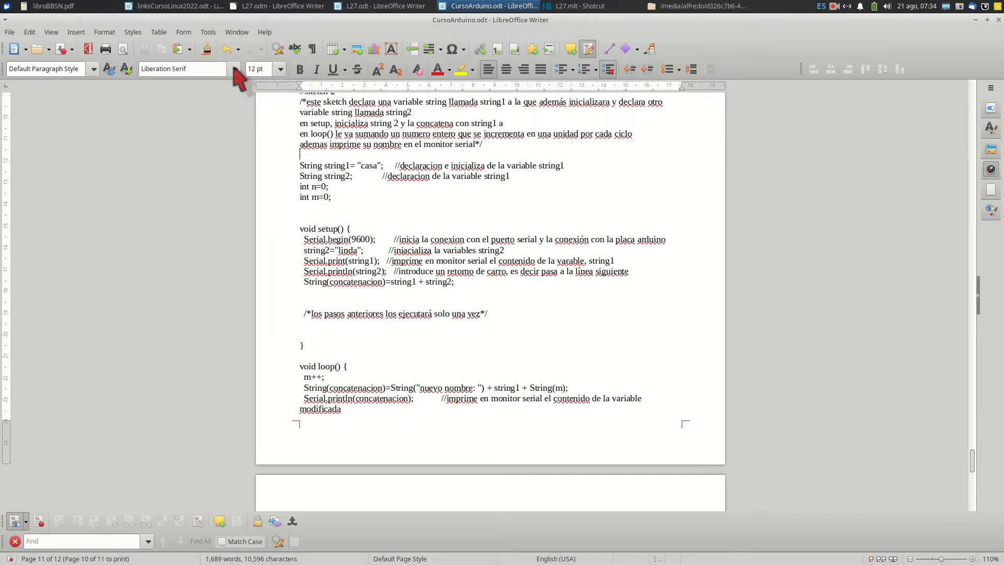
Insert the image Screenshot_2022-06-27_12-03-53.png on the empty line above the string1 declaration
left_click(78, 33)
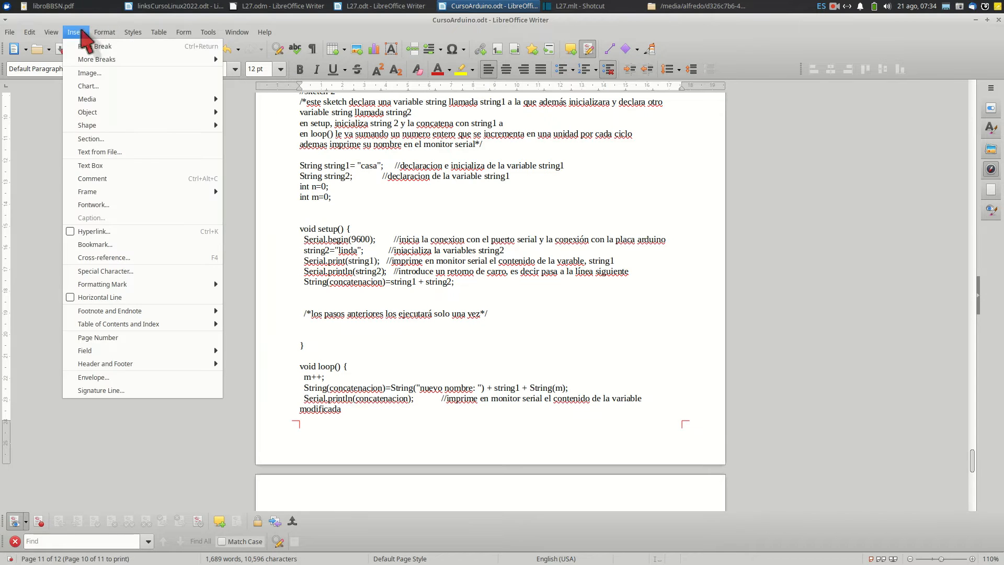
left_click(86, 74)
left_click(398, 188)
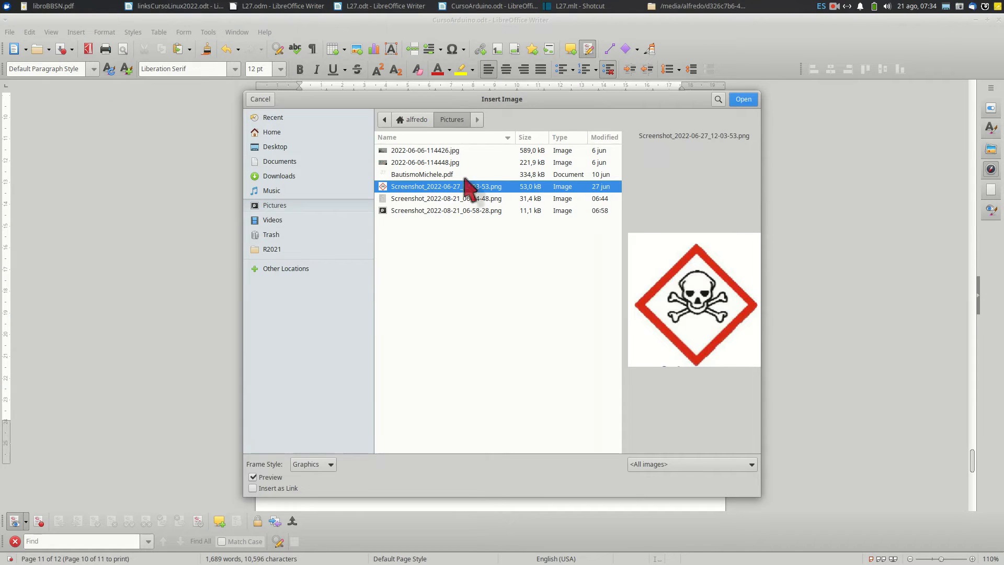
left_click(742, 99)
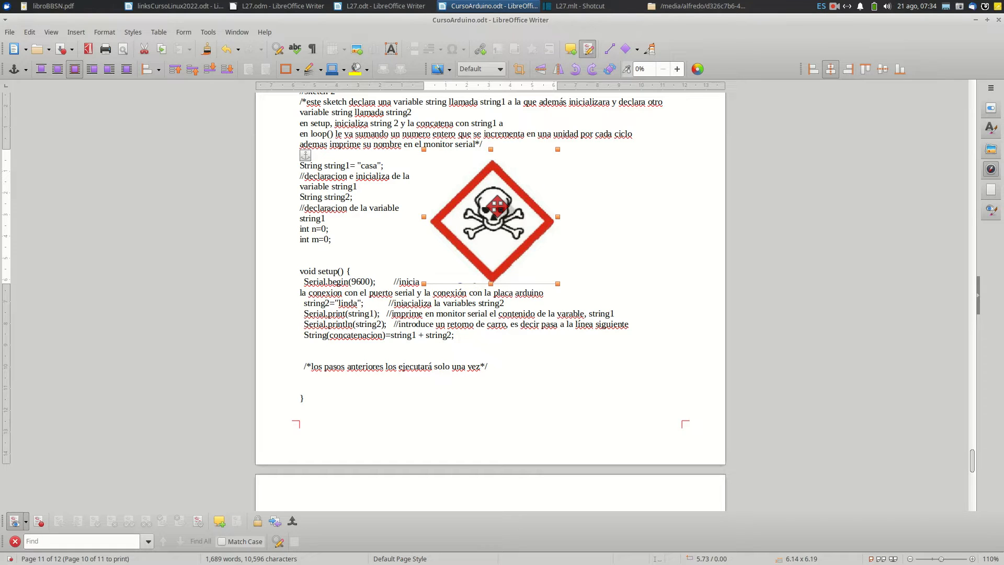
Anchor the skull image as a character and centre its paragraph
right_click(497, 206)
mouse_move(539, 327)
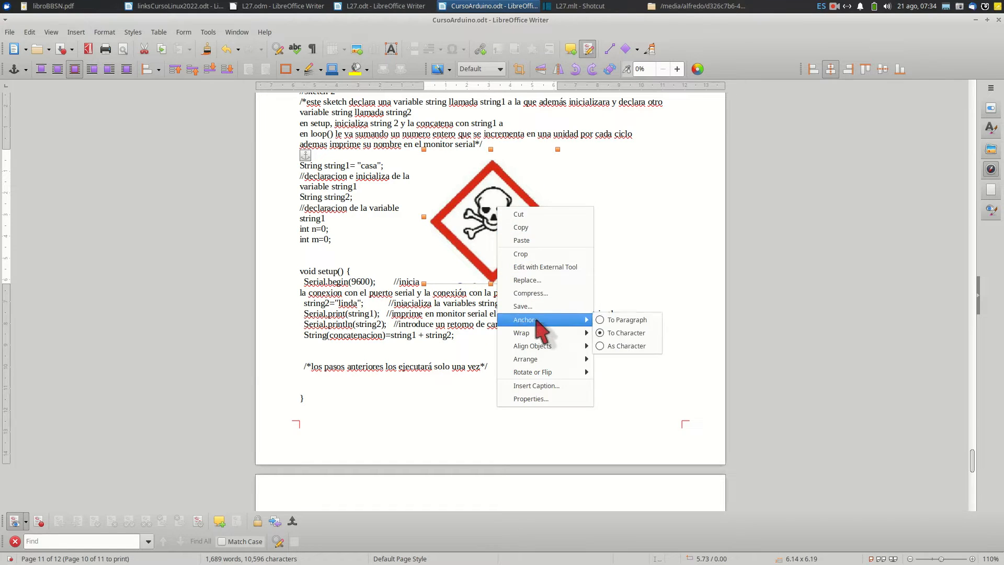
left_click(626, 346)
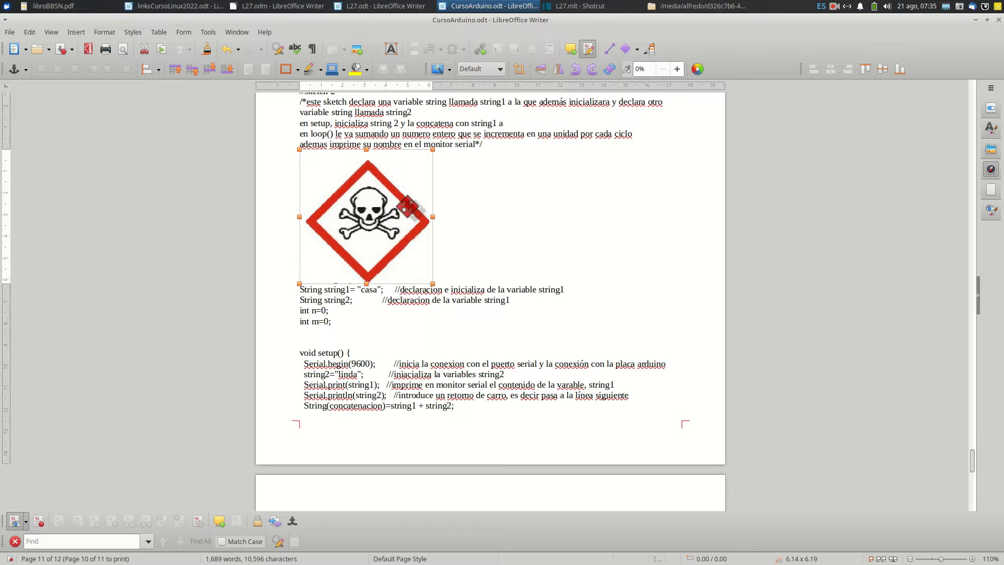
left_click(455, 209)
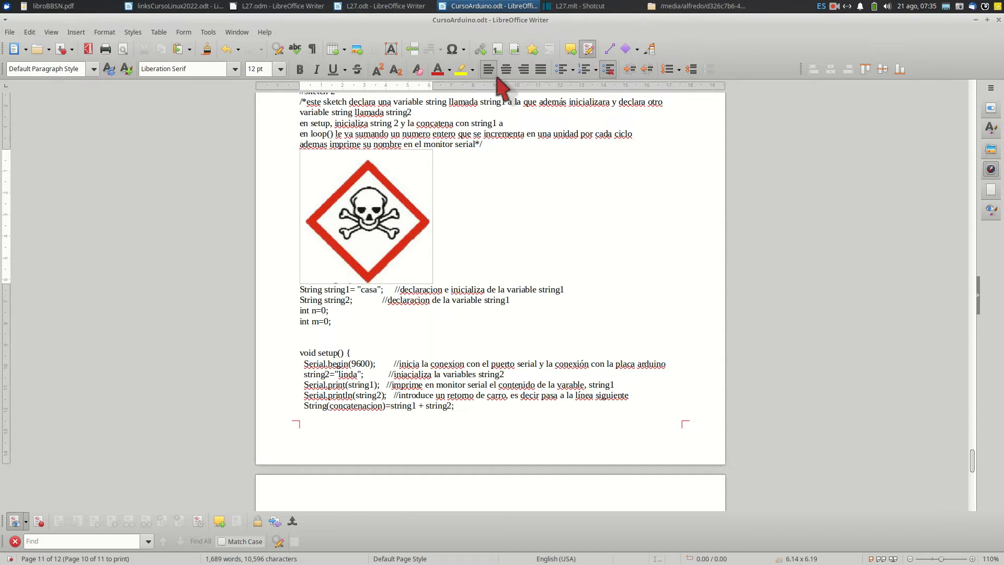
left_click(506, 68)
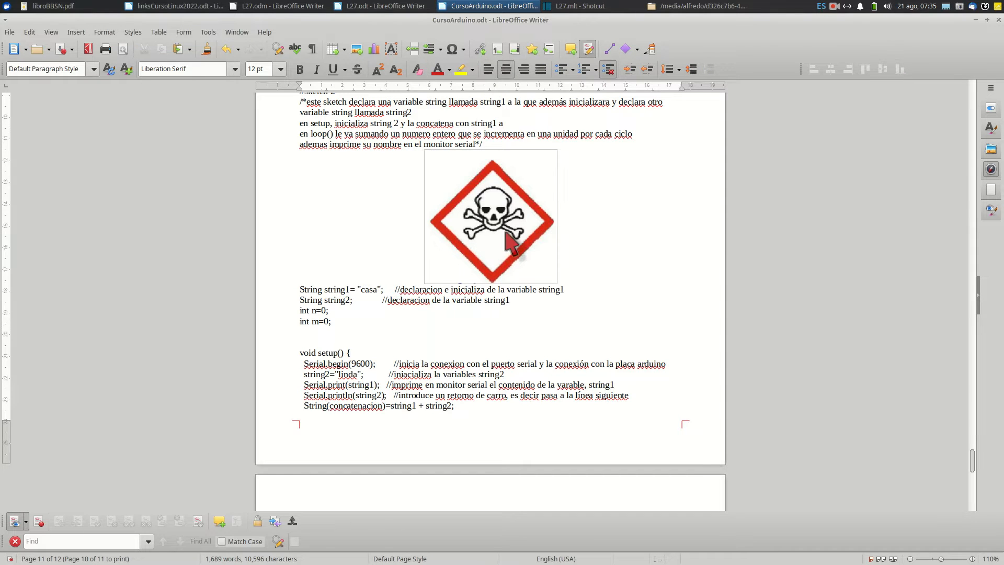
scroll(506, 234, "down", 11)
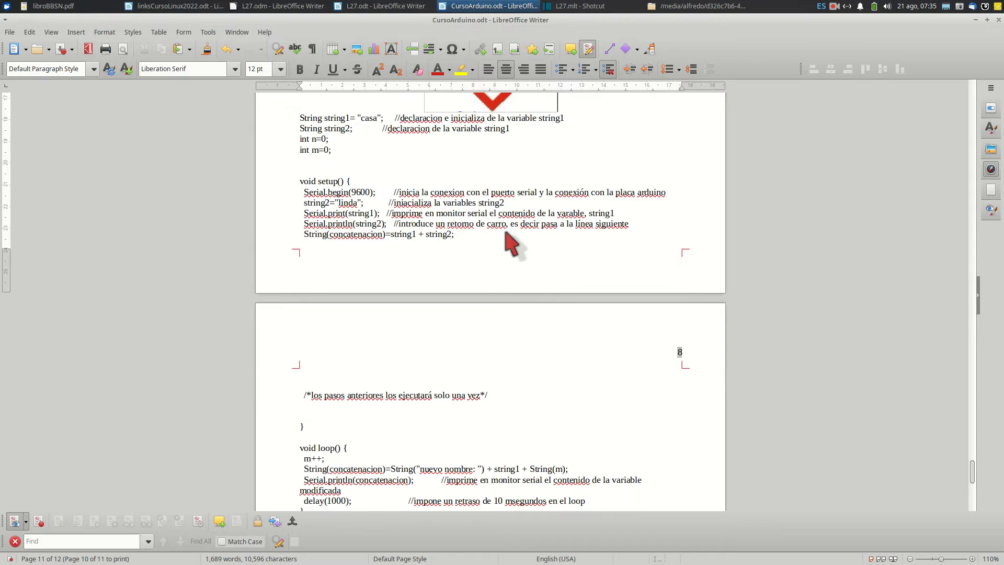
scroll(510, 243, "up", 12)
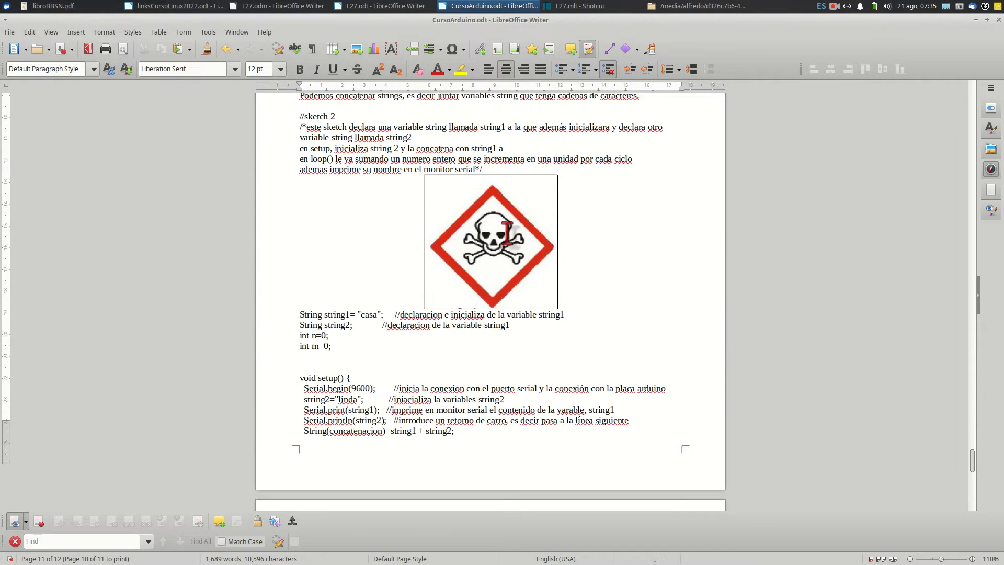
Change the skull image's anchor to the paragraph
left_click(518, 259)
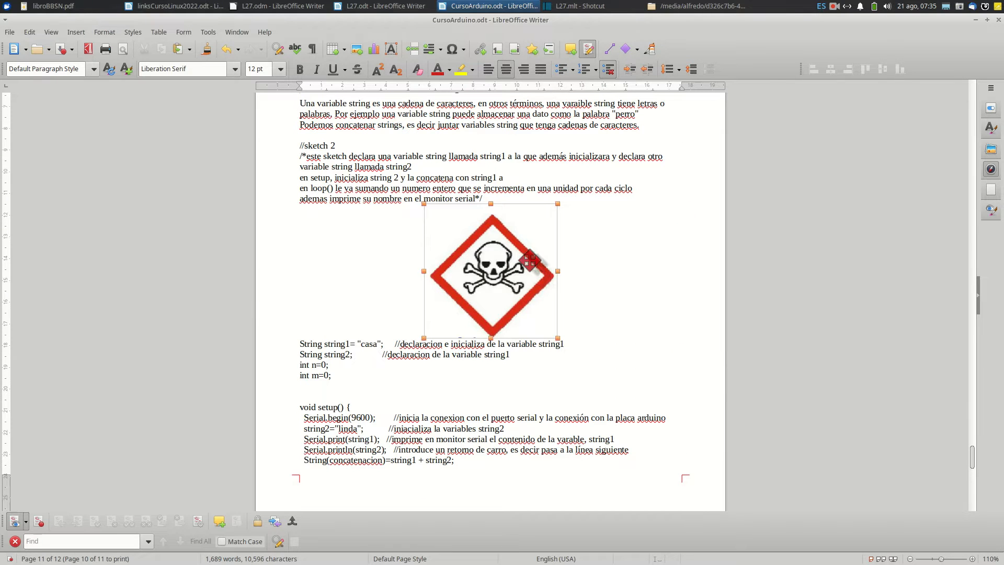
right_click(518, 259)
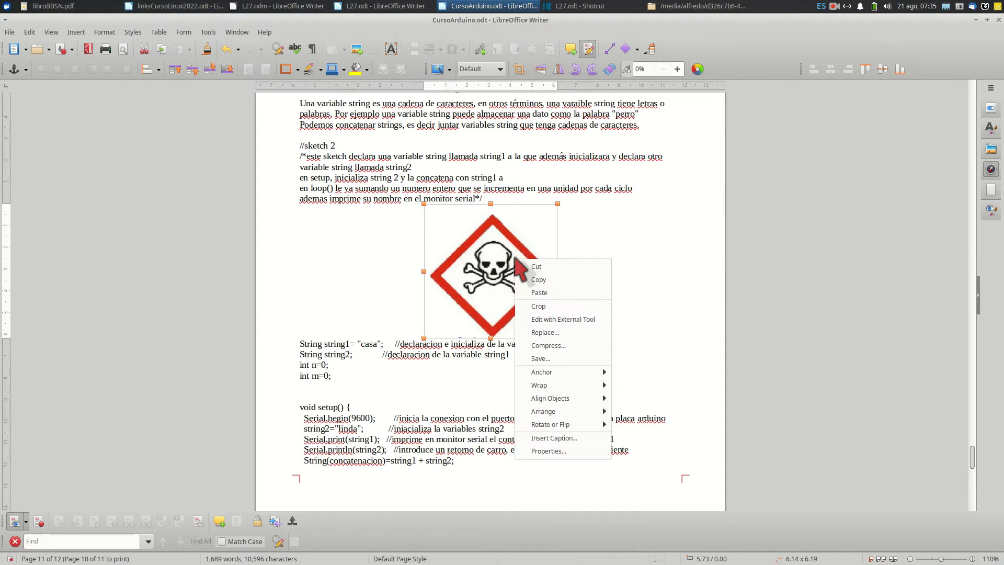
mouse_move(553, 372)
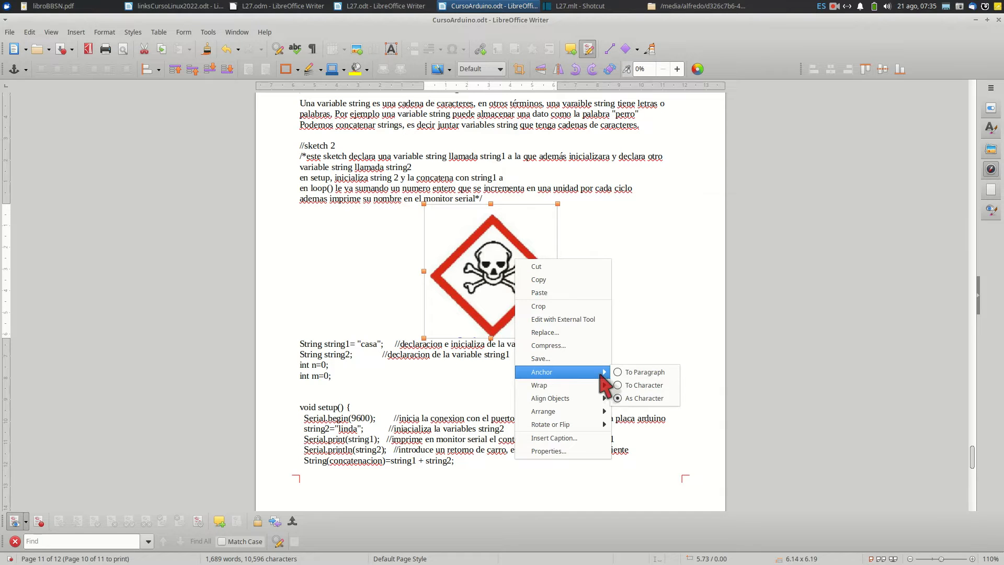
left_click(641, 372)
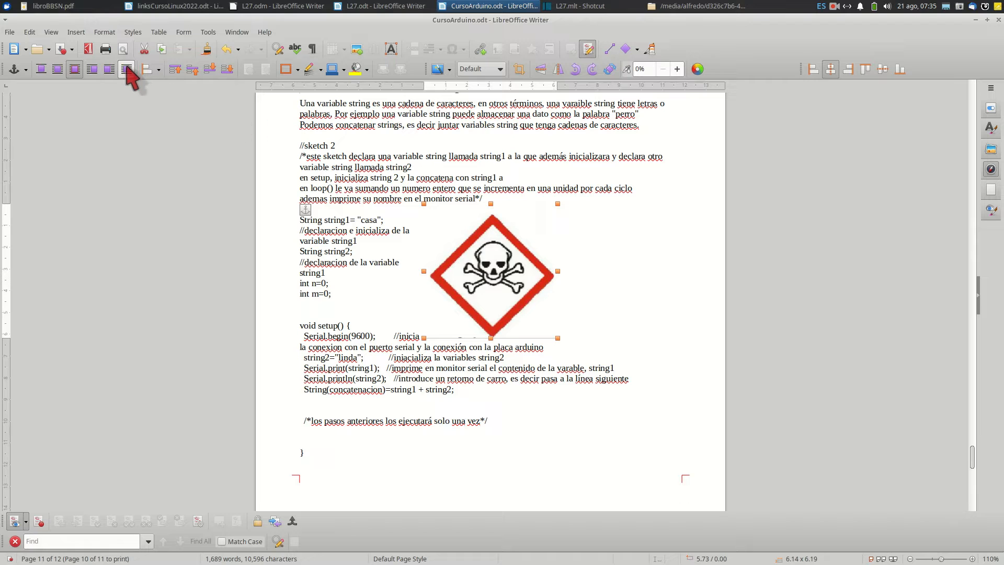
Set the skull image's wrap to Parallel and shift it horizontally to about 4.64 cm from the left margin
right_click(475, 239)
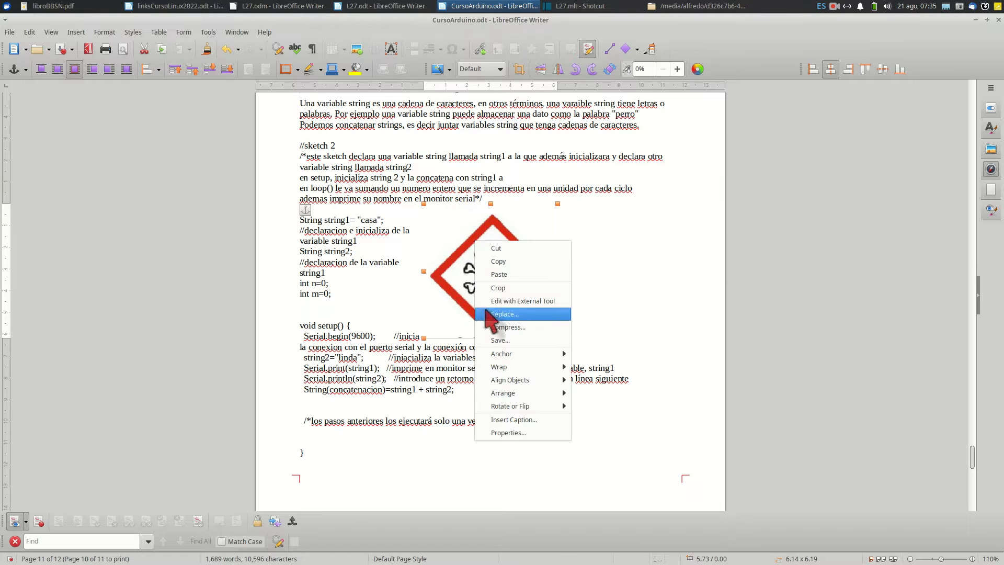
left_click(506, 433)
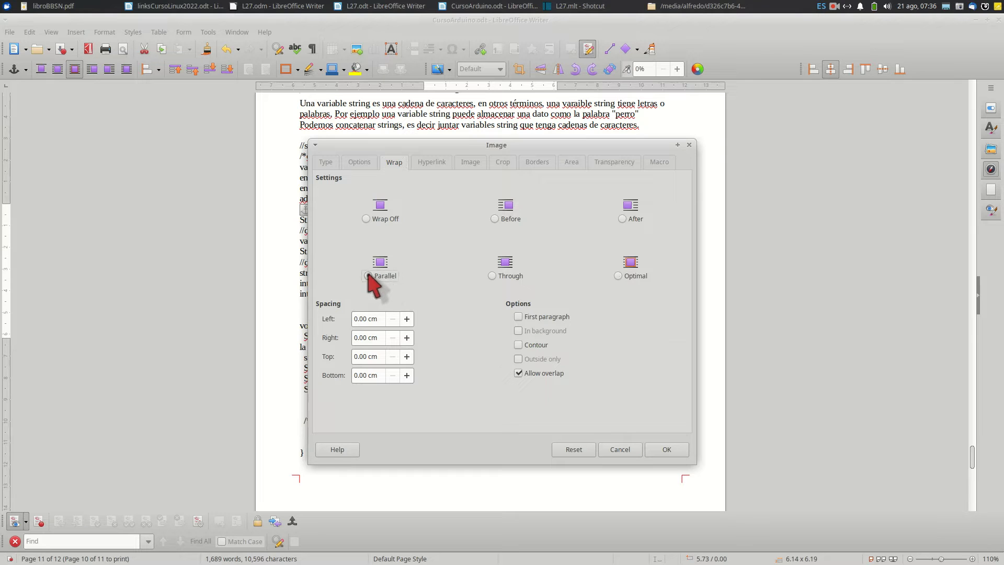
left_click(672, 450)
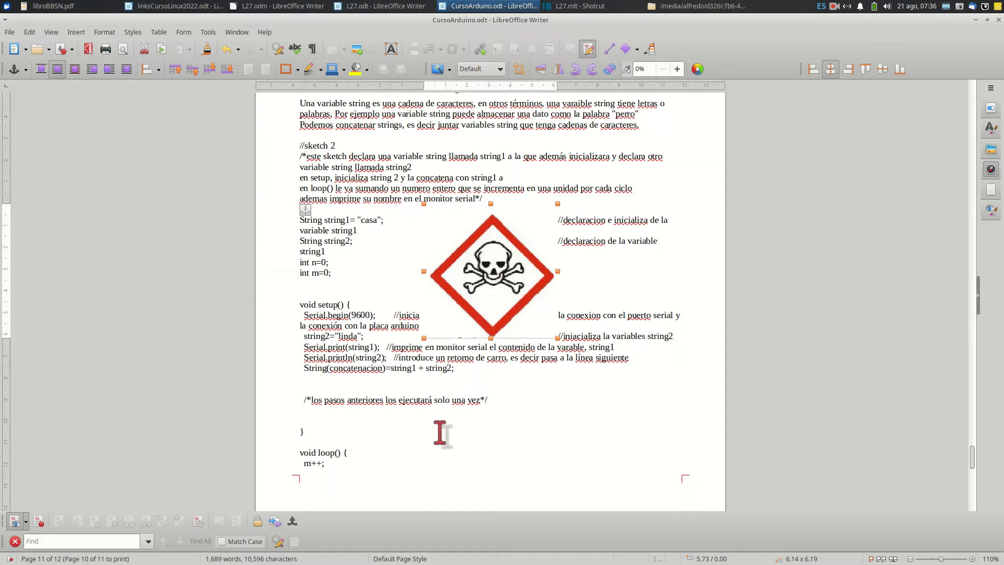
left_click_drag(512, 284, 471, 285)
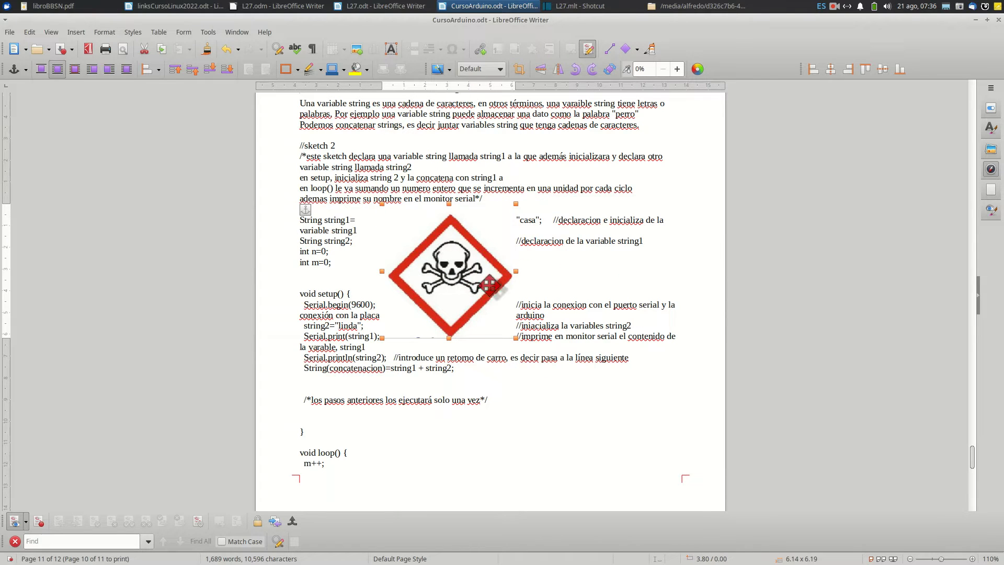
left_click_drag(449, 276, 468, 274)
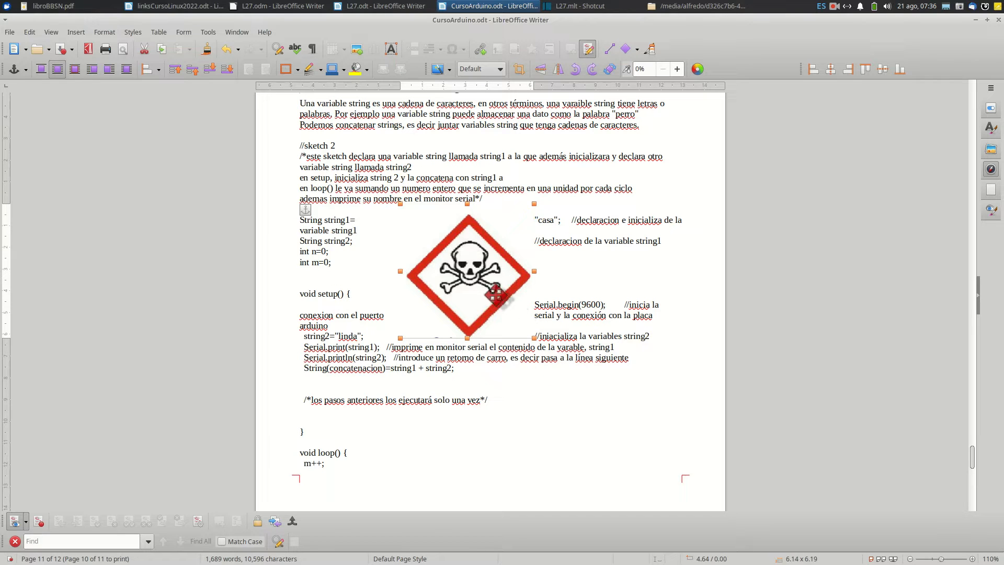
Edit the skull image's wrap contour with a polygon around the red diamond's outer corners, save it, and deselect the image
right_click(481, 274)
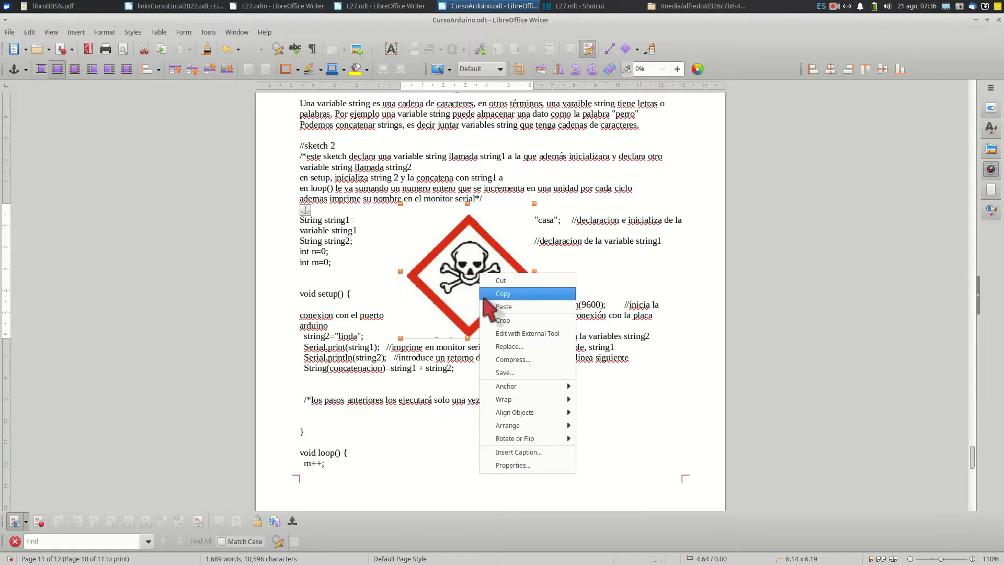
mouse_move(510, 398)
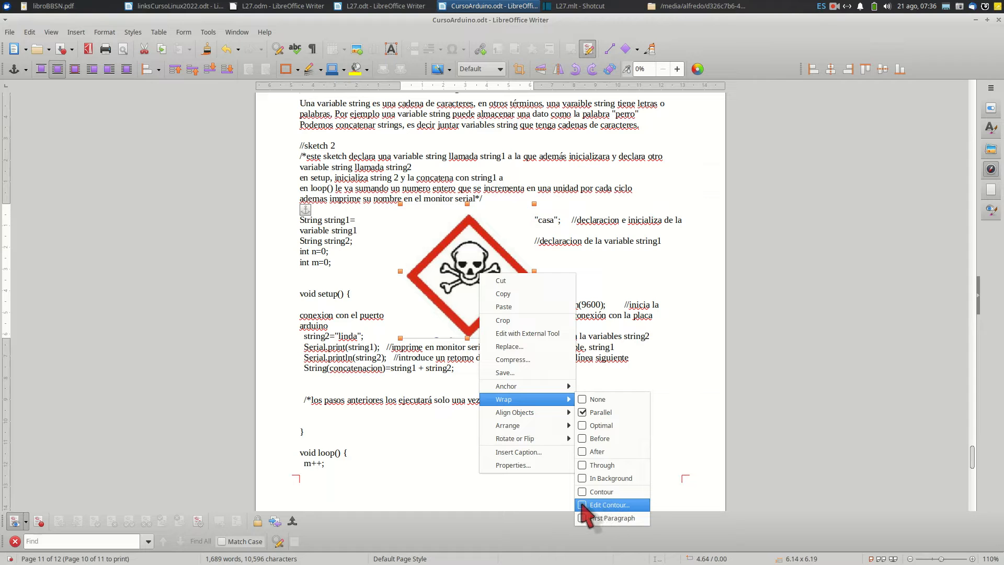
left_click(609, 505)
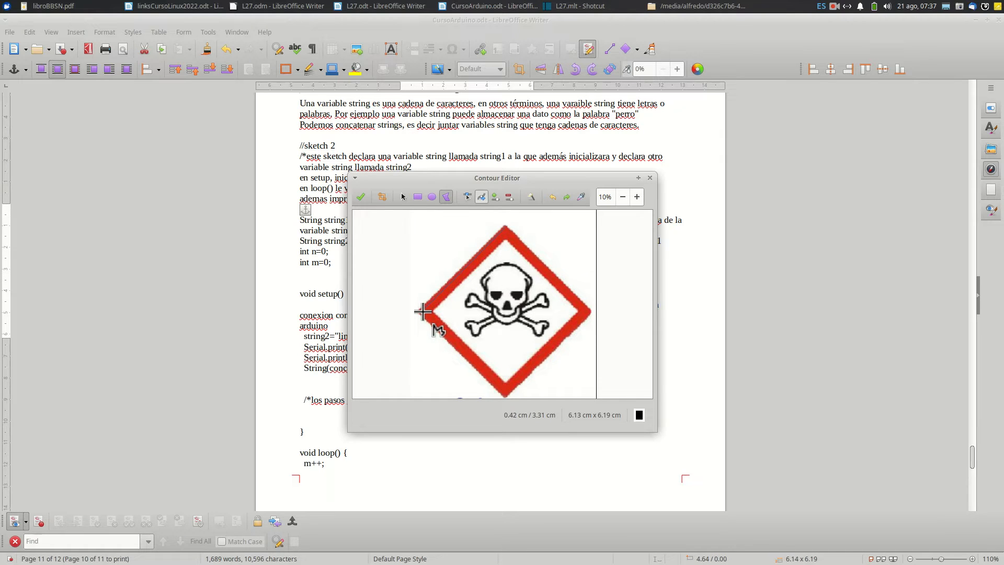
left_click_drag(423, 312, 505, 226)
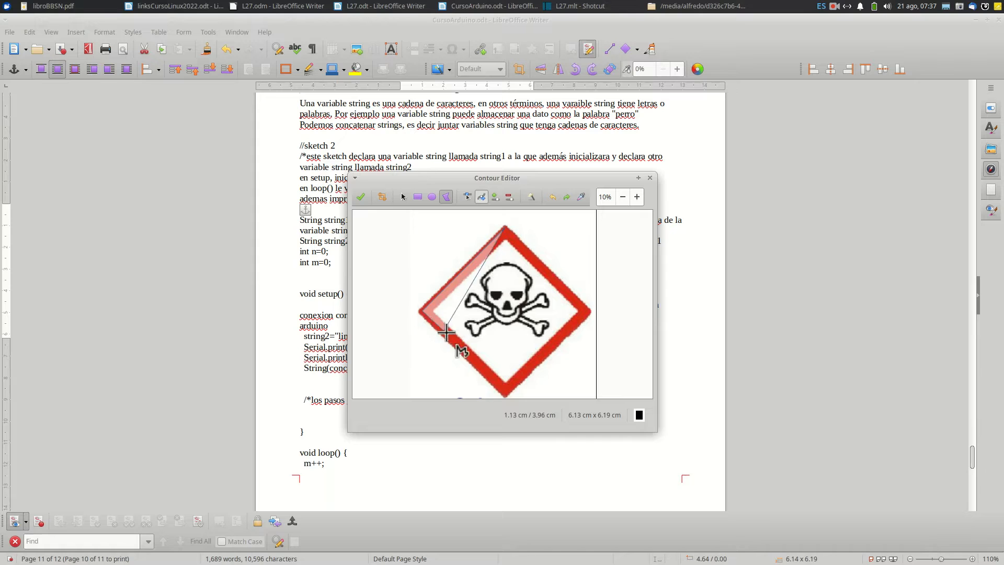
left_click(505, 393)
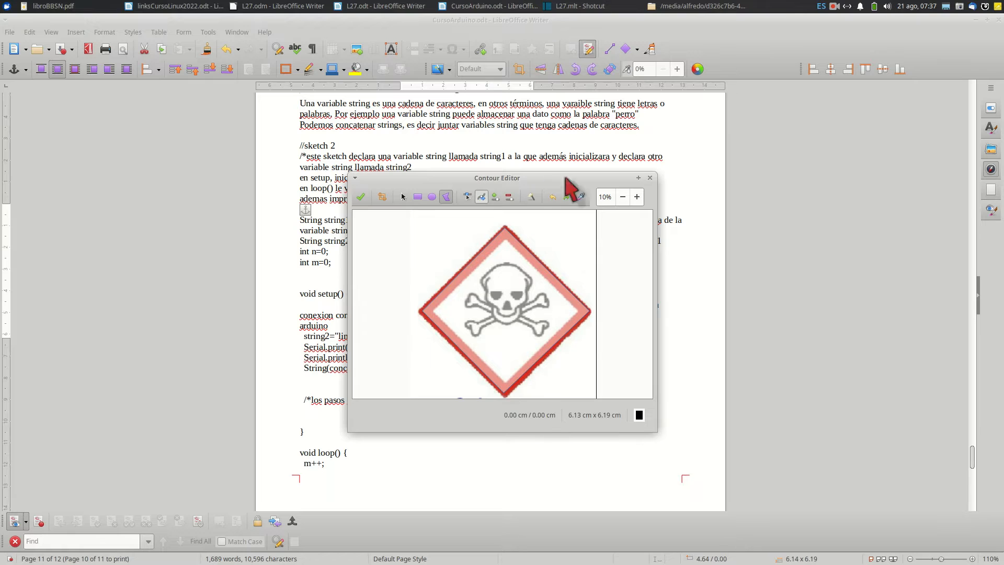
left_click(650, 178)
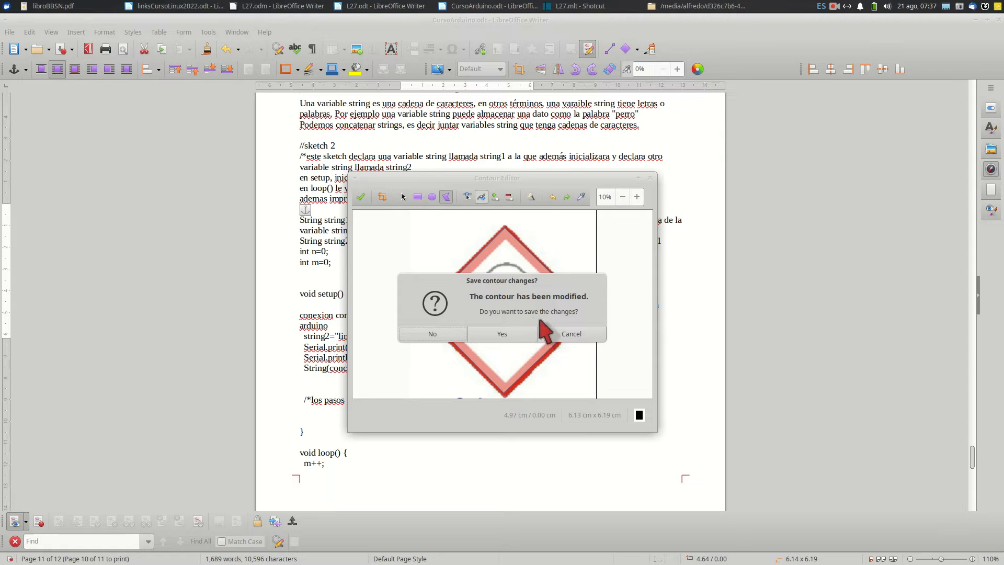
left_click(503, 335)
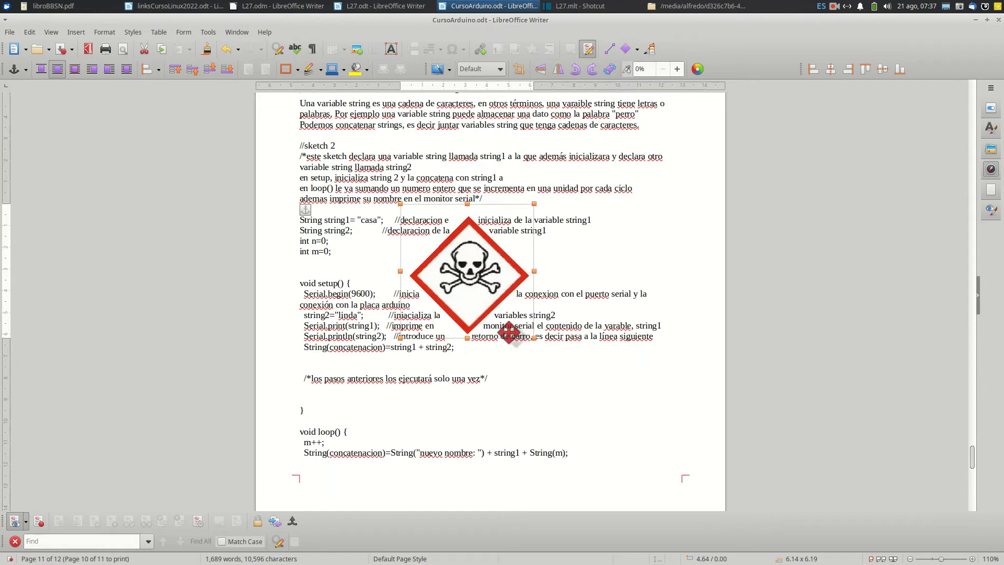
left_click(591, 242)
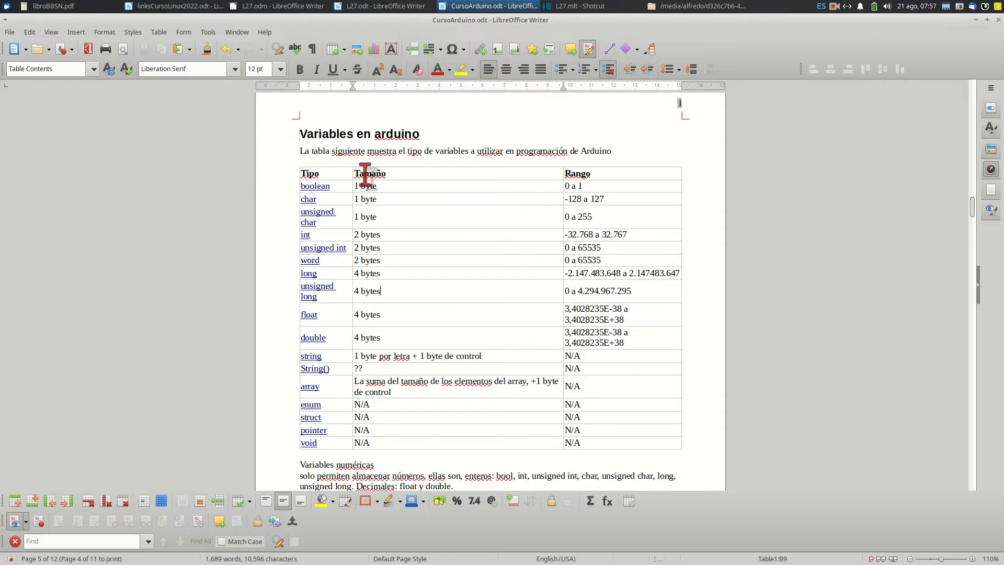
Add an empty line below "En el sketch de Arduino tenemos tres partes," on page 2
scroll(365, 175, "up", 3, "ctrl")
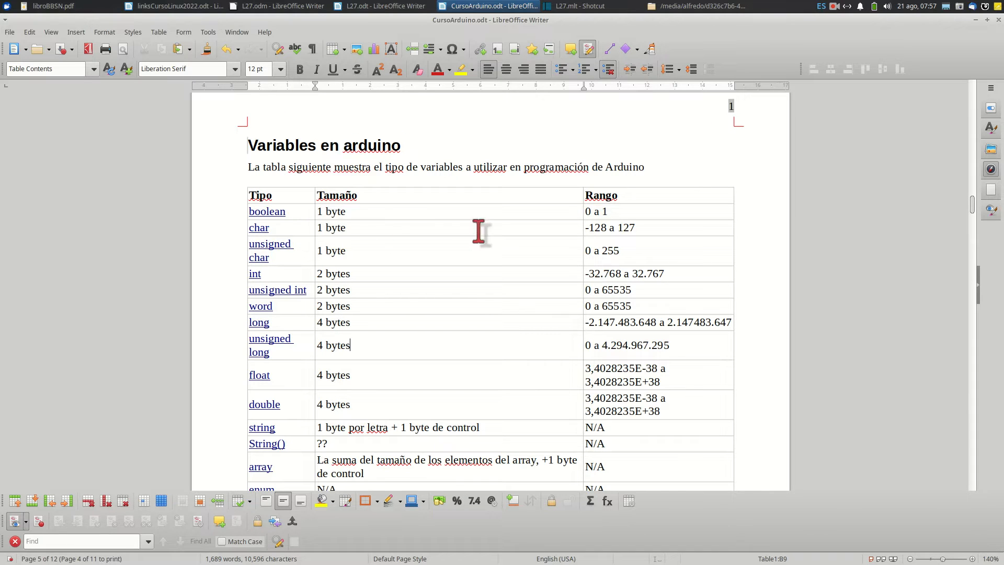
scroll(347, 233, "down", 3)
scroll(348, 235, "down", 15)
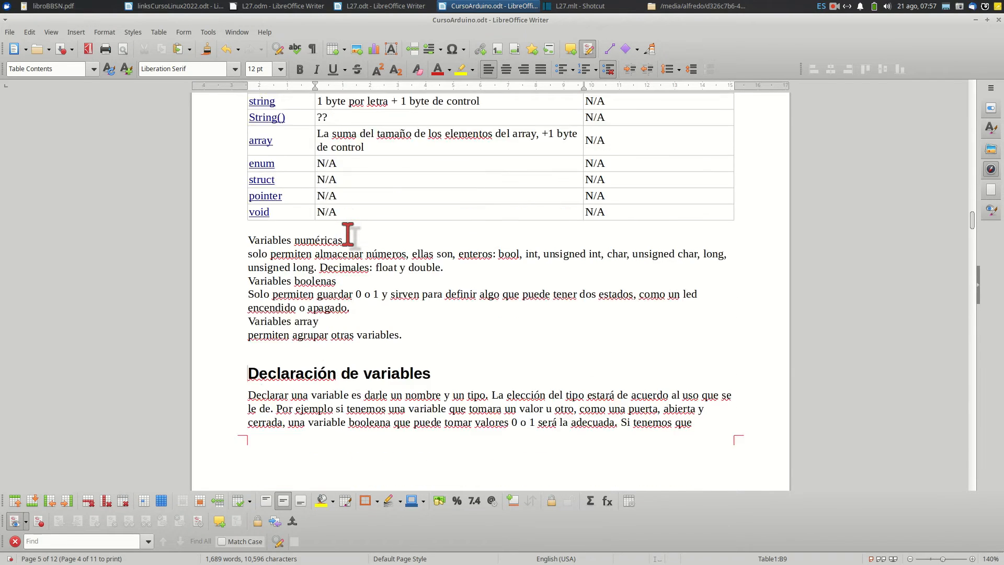
scroll(348, 233, "down", 8)
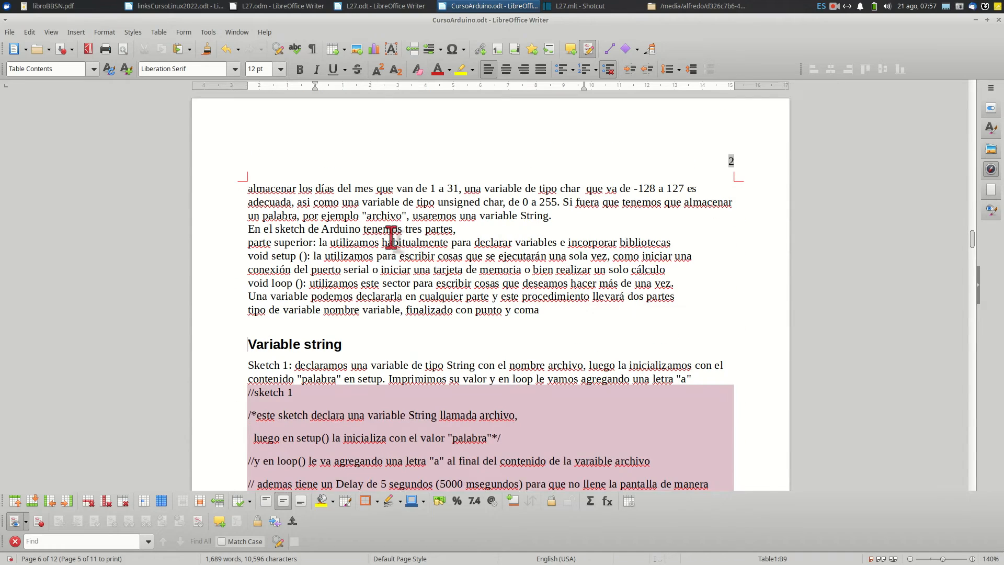
left_click(479, 231)
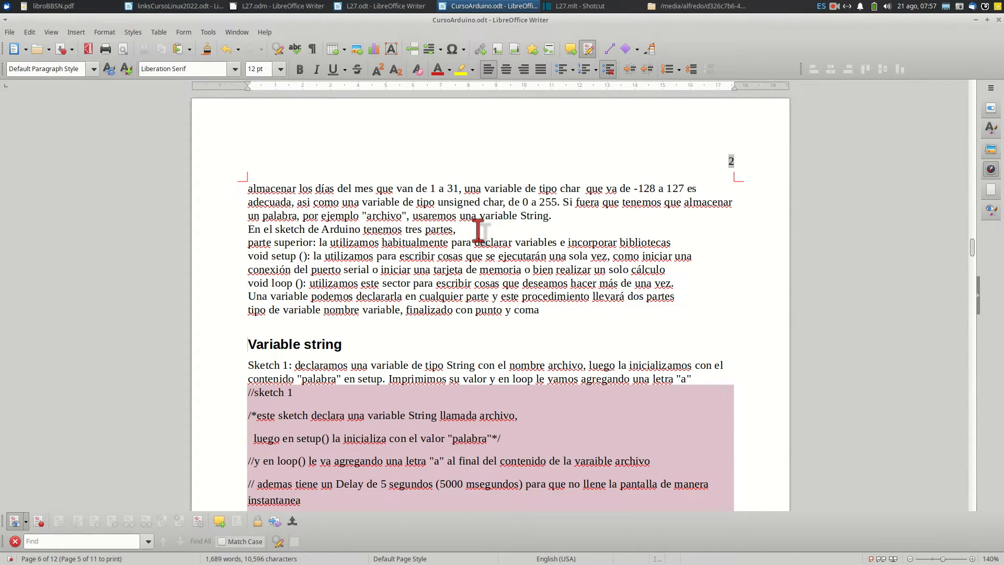
key("Return")
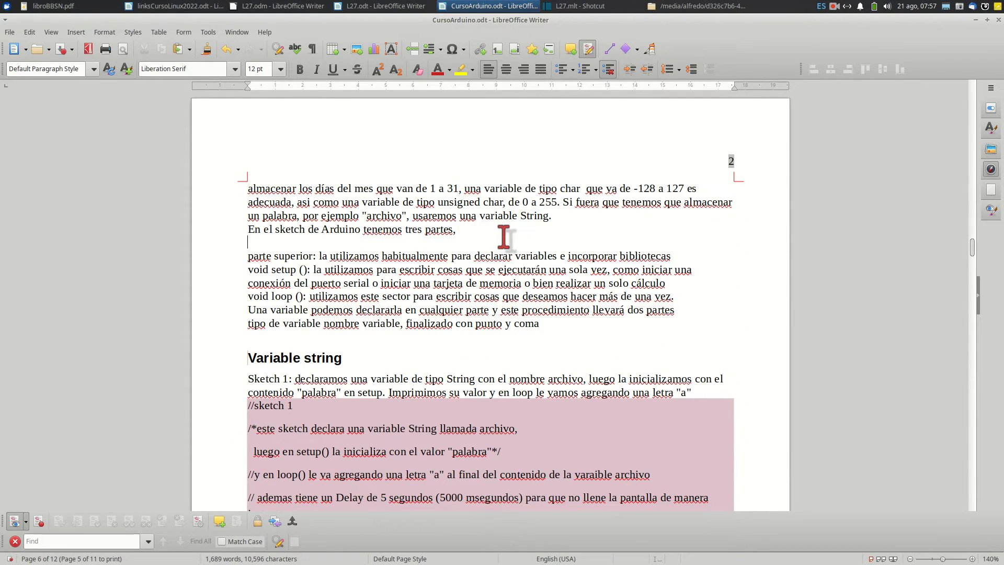
key("BackSpace")
key("Return")
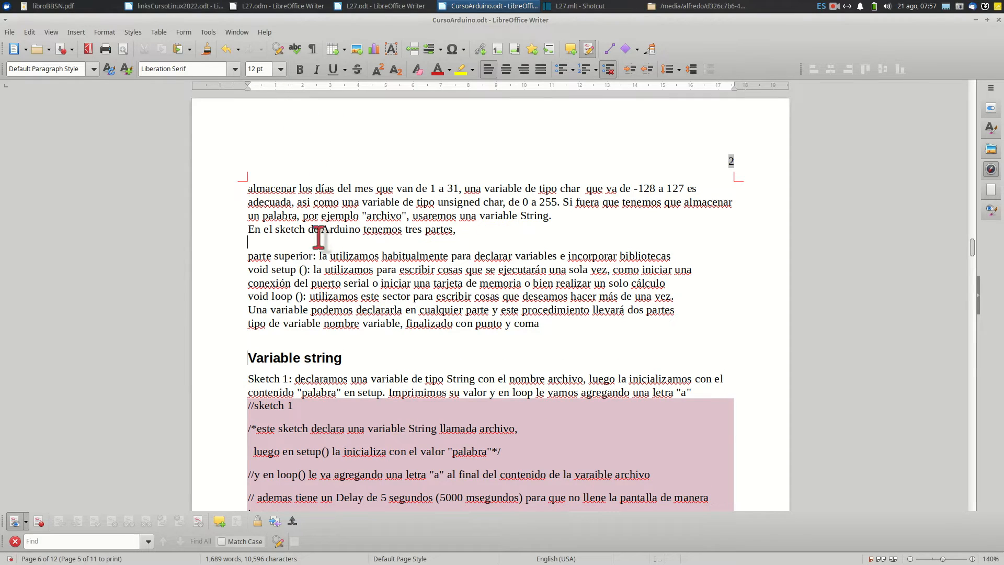
Insert a table of 5 columns and 6 rows on the empty line and select its first column
left_click(333, 50)
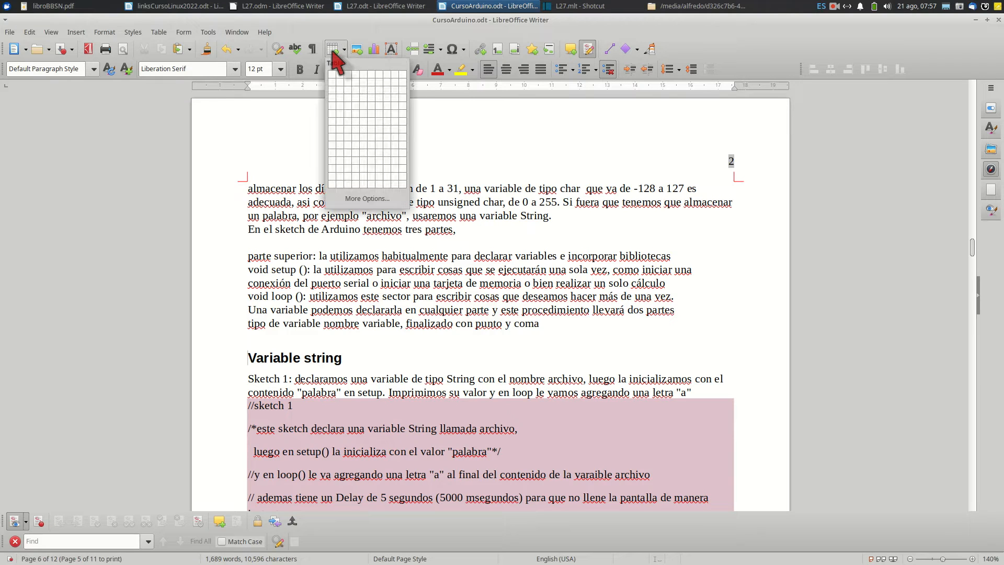
left_click(361, 109)
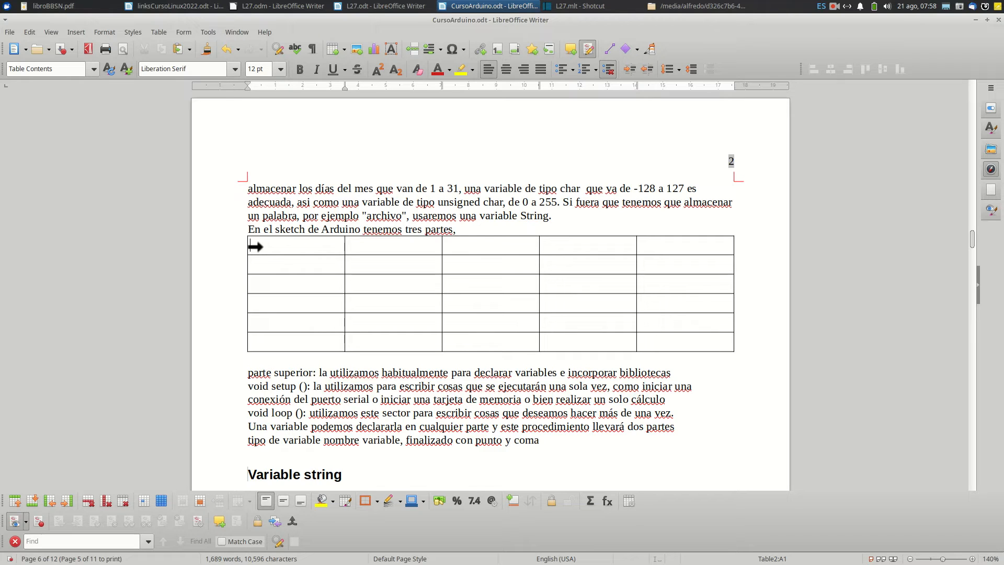
left_click(292, 246)
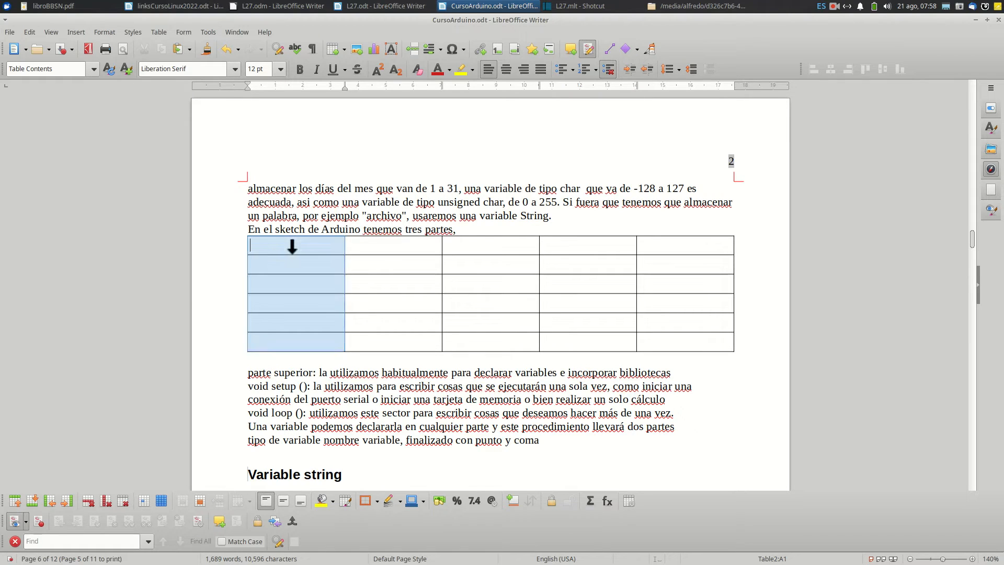
Select the whole table and review its alignment, text flow, column, border and background properties without applying any change
left_click(252, 243)
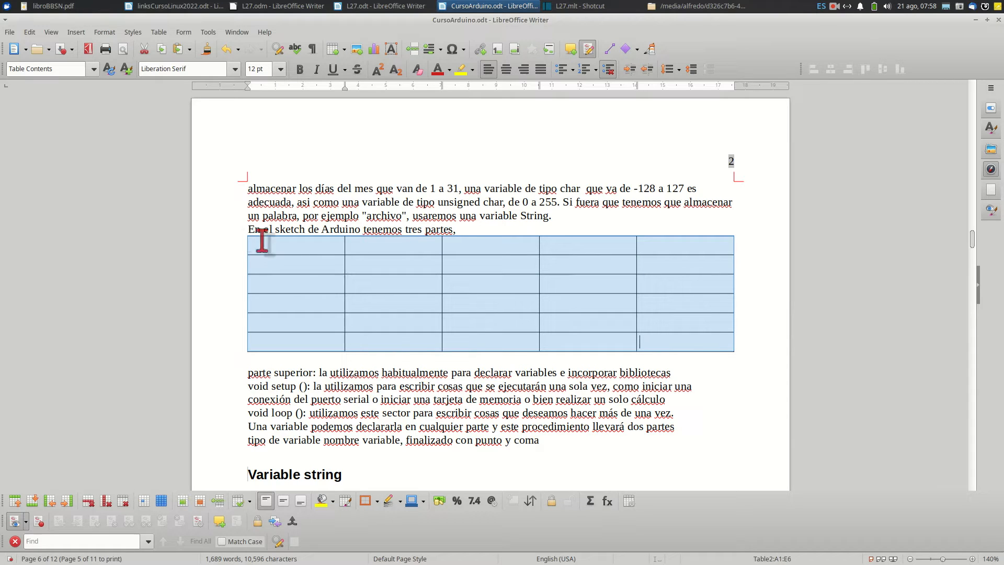
right_click(377, 285)
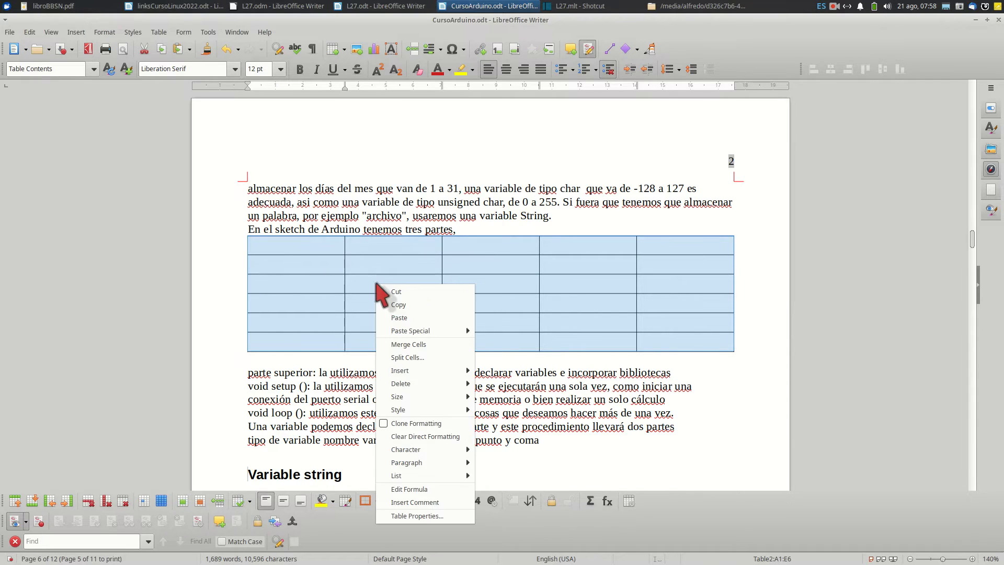
left_click(417, 515)
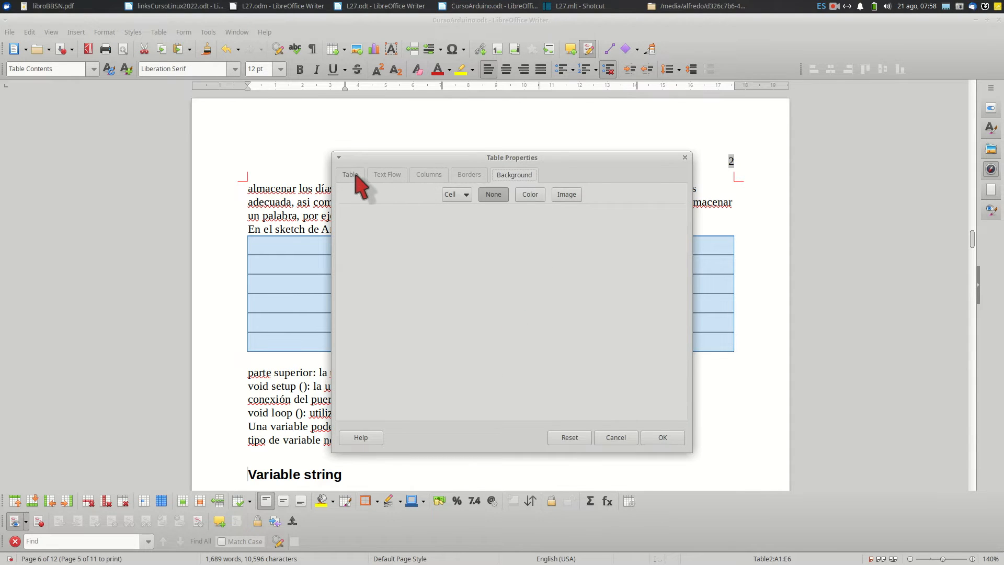
left_click(355, 175)
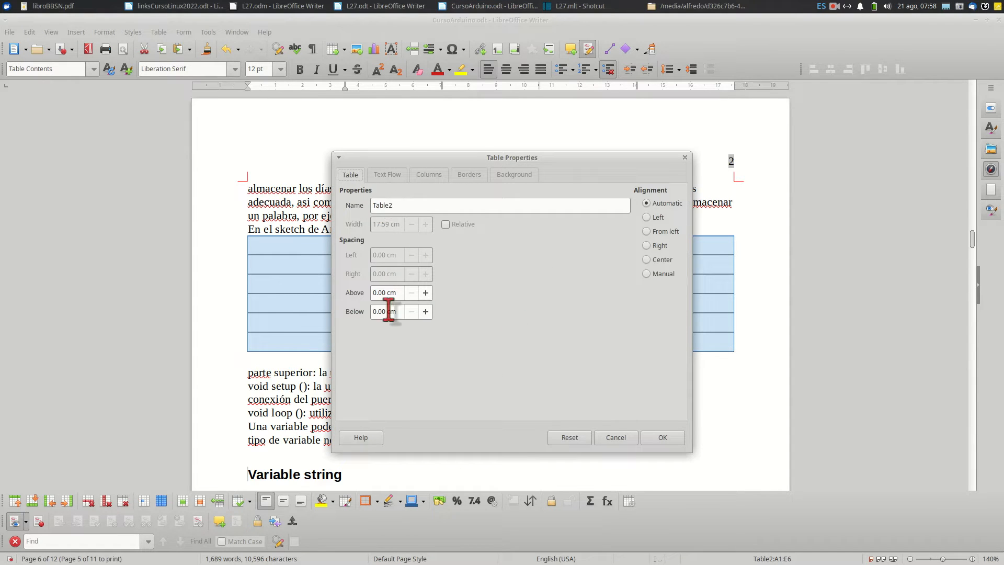
left_click(647, 260)
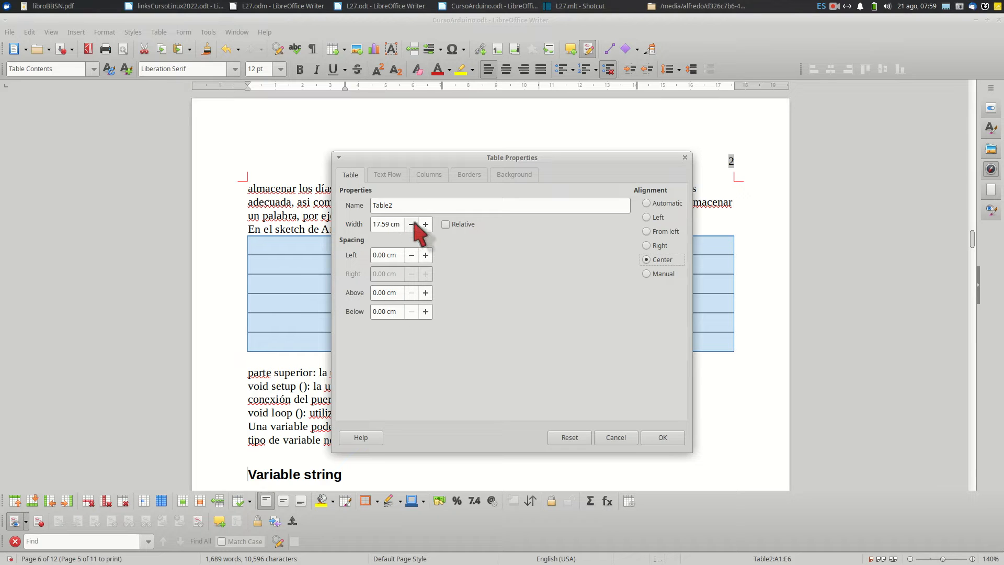
left_click(389, 175)
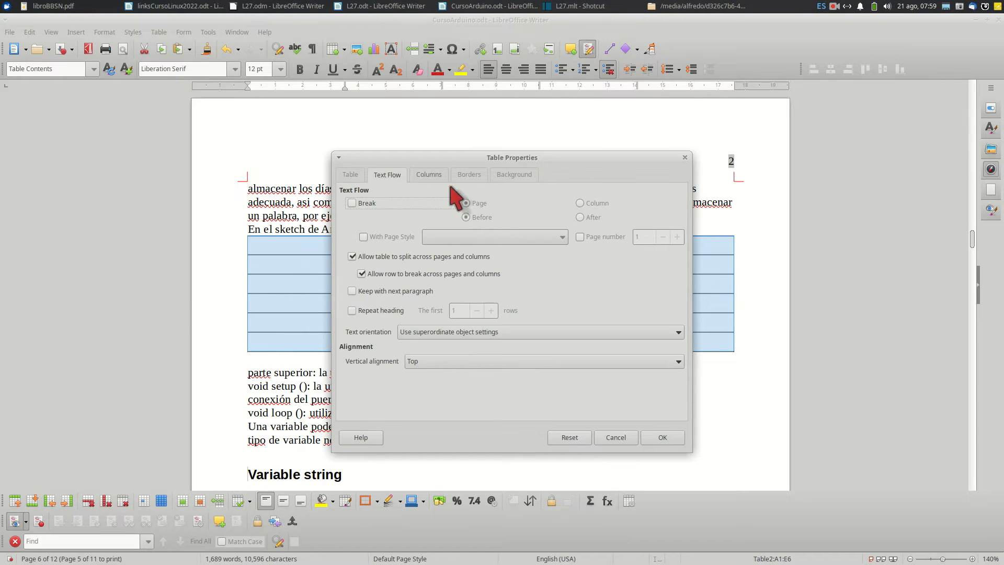
left_click(434, 172)
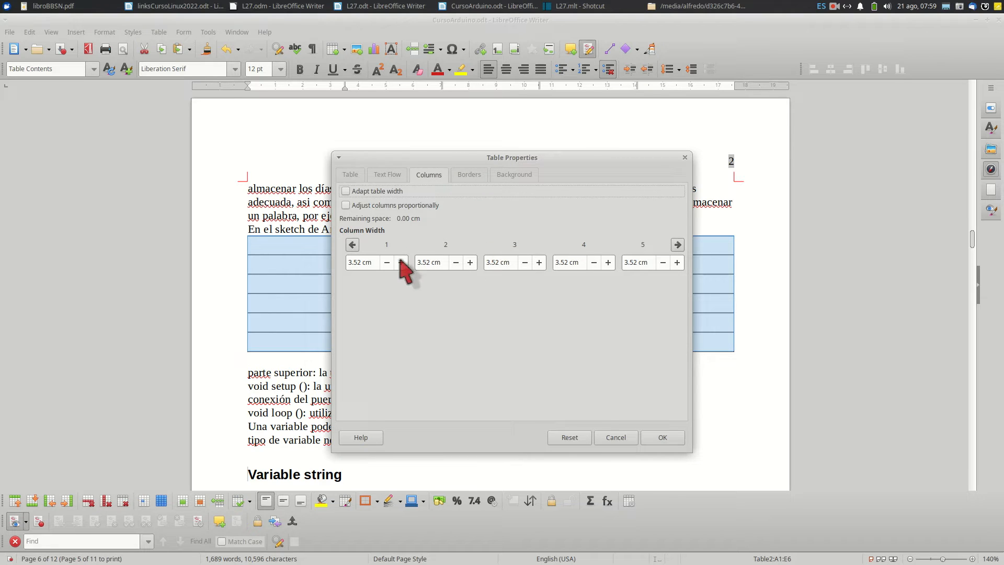
left_click(470, 175)
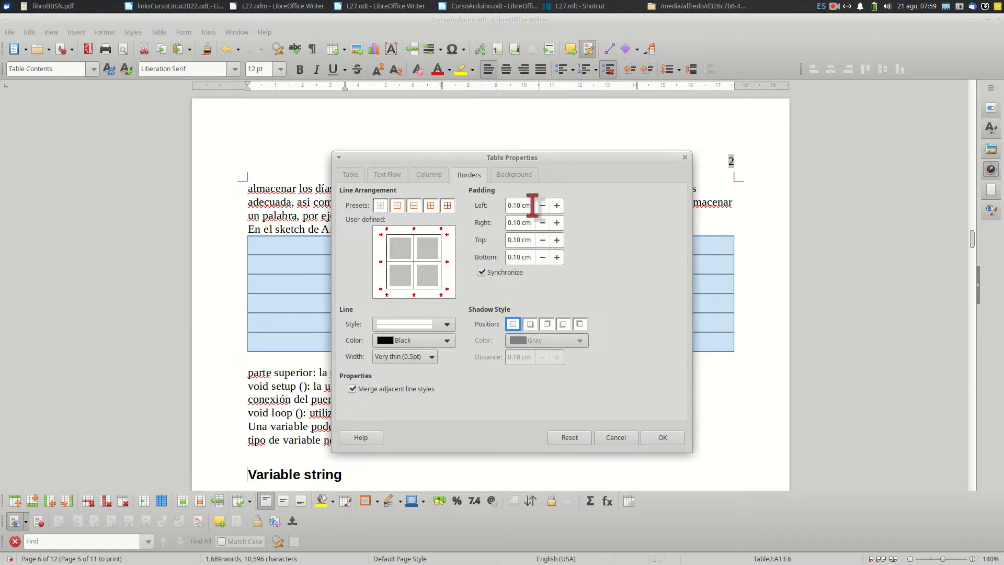
left_click(518, 177)
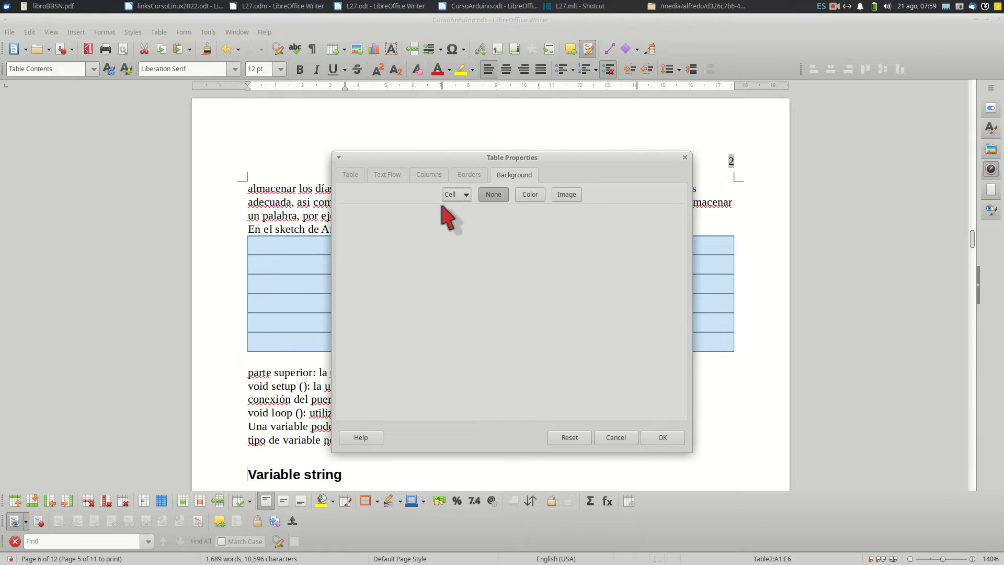
left_click(612, 440)
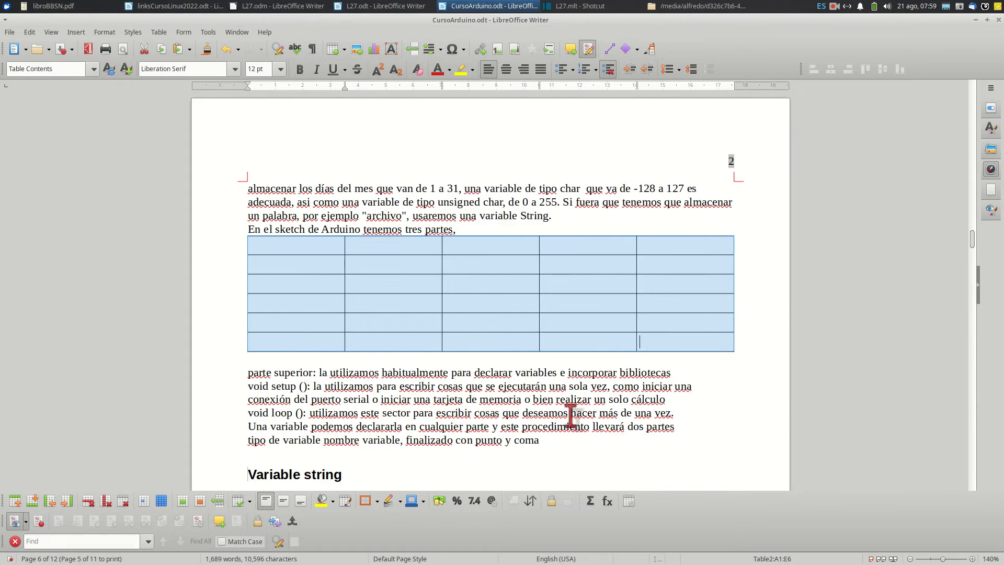
Undo the table insertion and set up a new table of 5 columns and 6 rows with a non-repeating heading and page splitting allowed
left_click(406, 310)
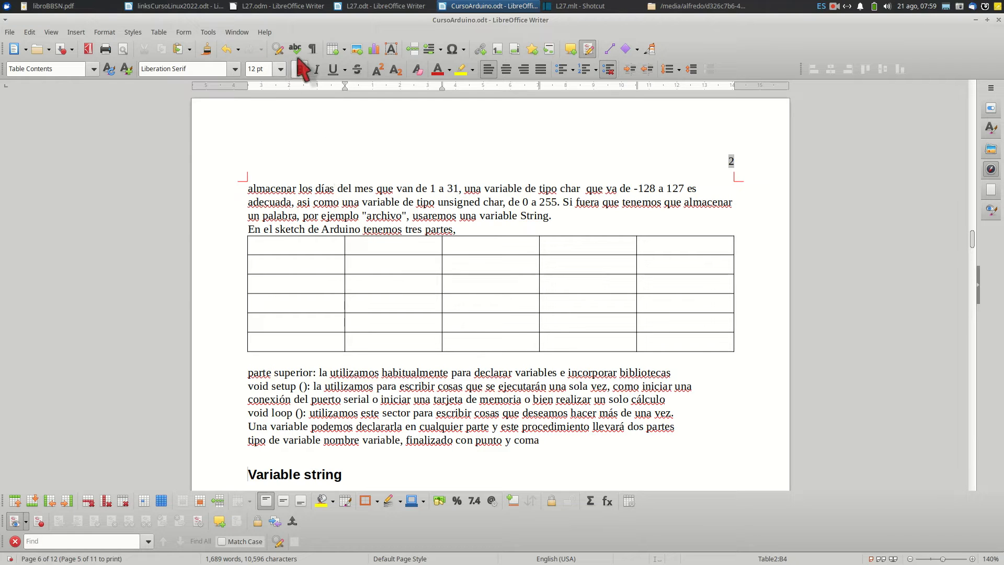
left_click(226, 49)
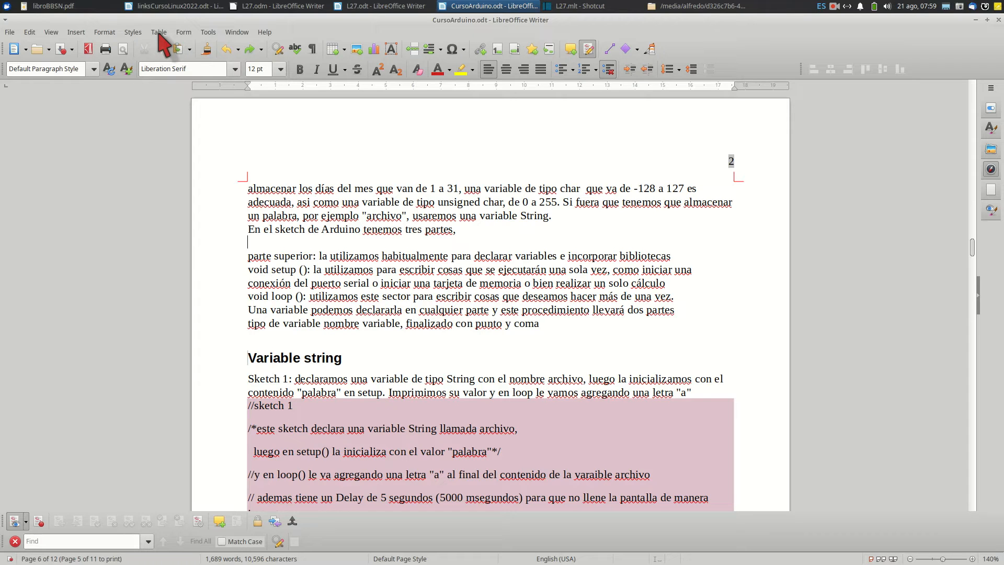
left_click(159, 32)
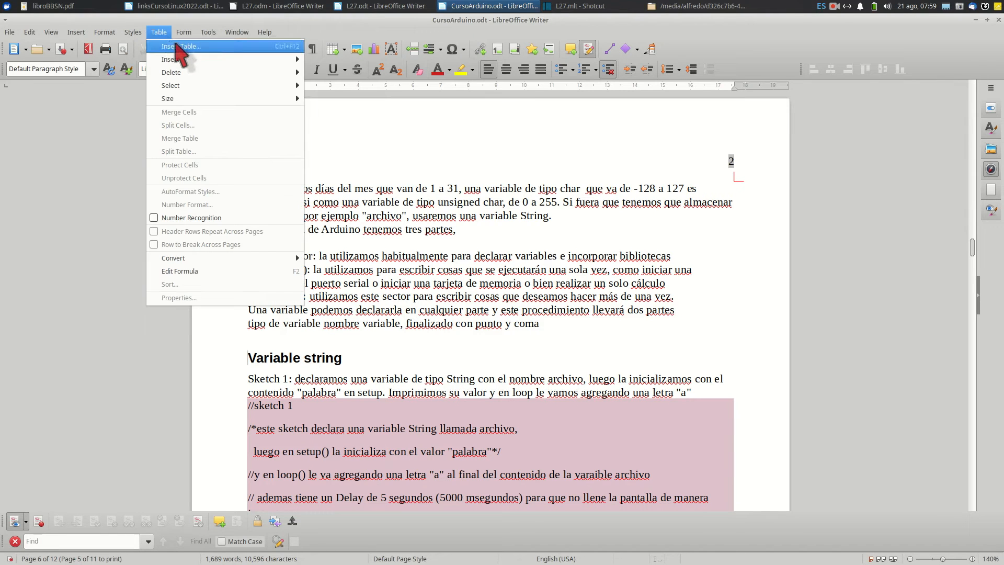
left_click(178, 47)
left_click_drag(534, 173, 557, 92)
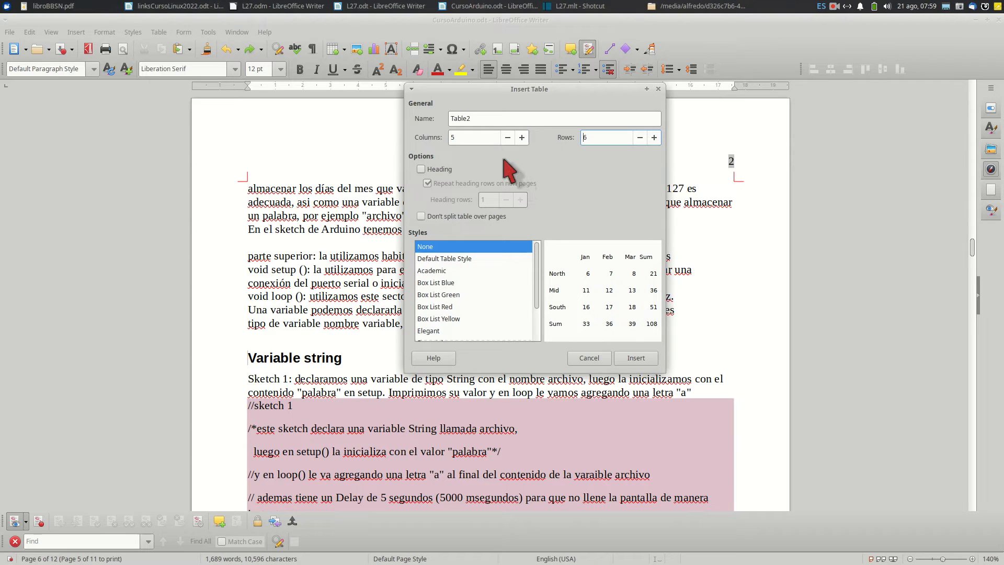
left_click(422, 169)
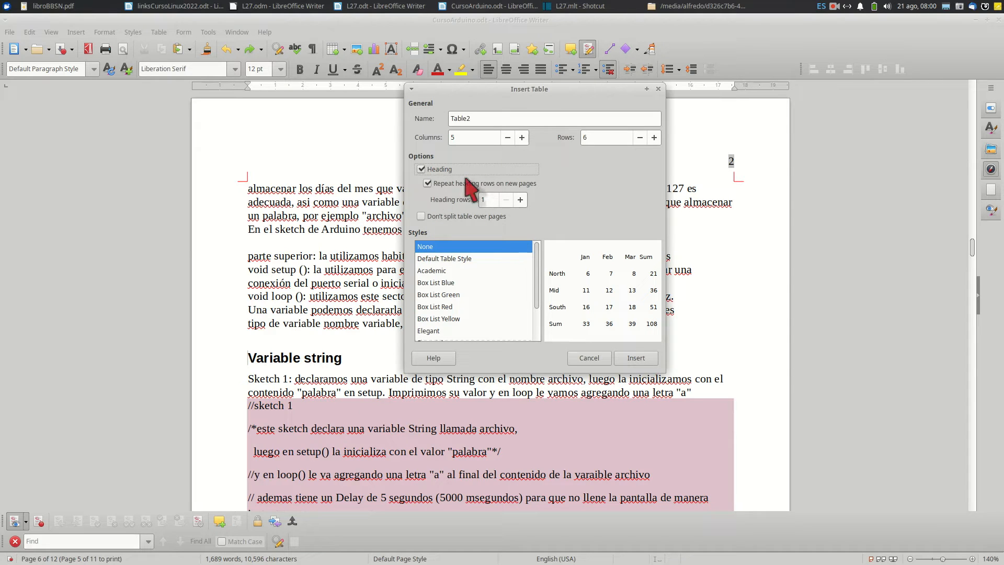
left_click(422, 216)
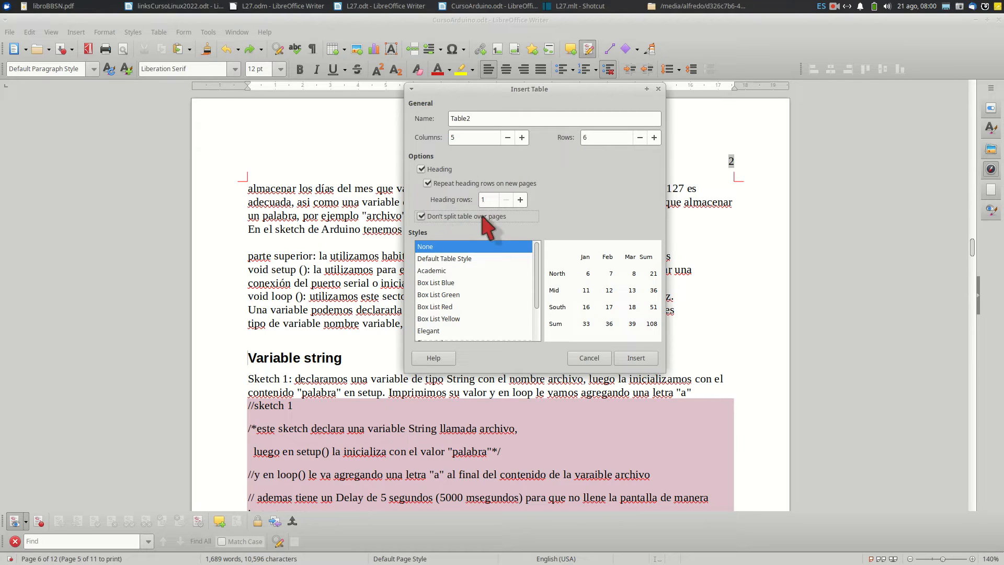
left_click(428, 183)
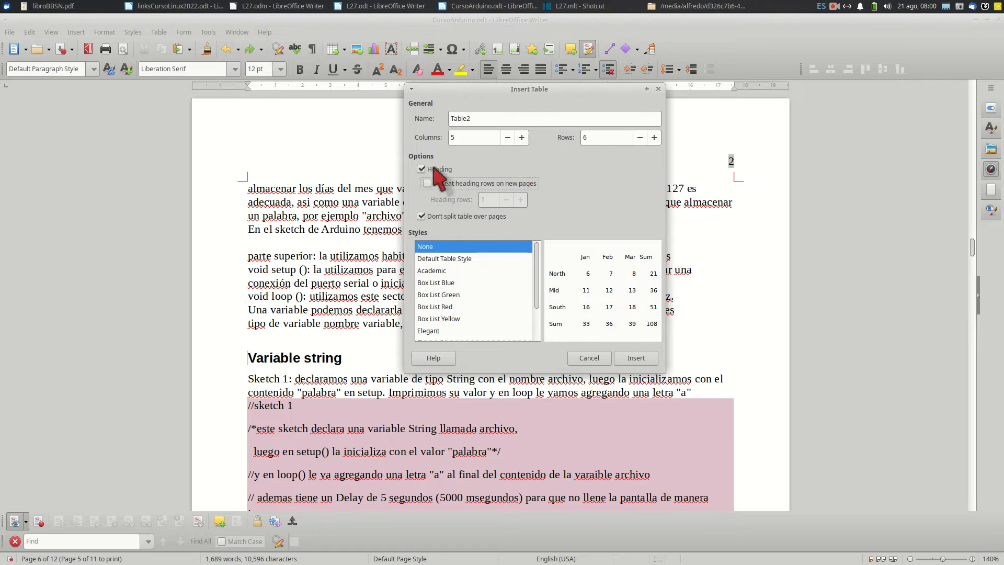
left_click(421, 216)
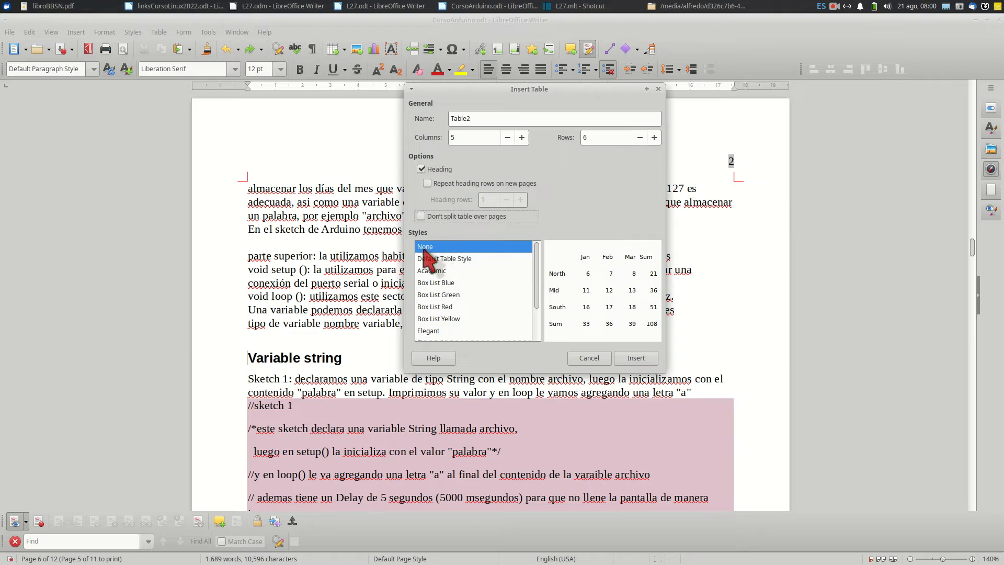
Preview several table styles, including Box List Green, Financial and Simple Grid Rows, and insert the table with the style None
left_click(467, 258)
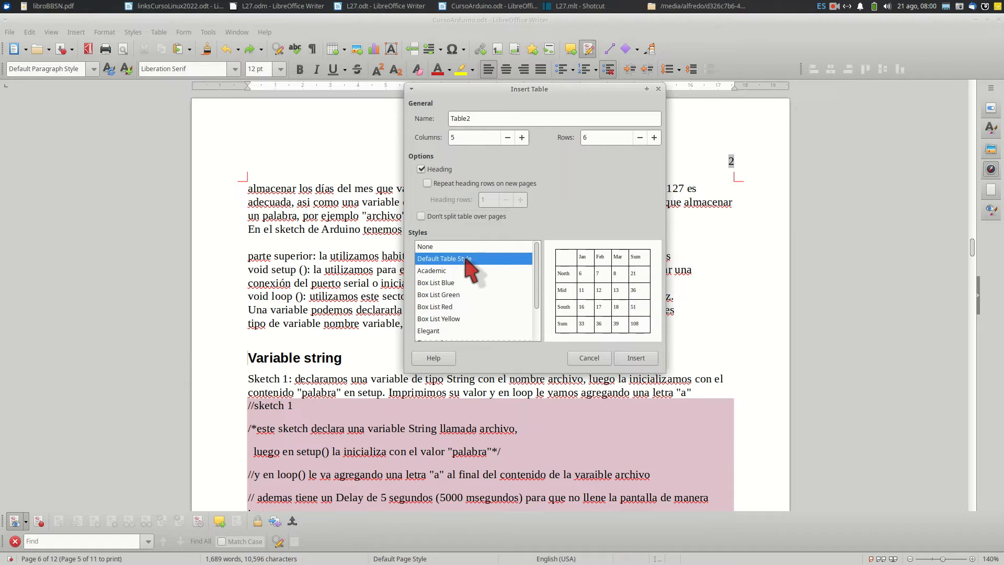
left_click(462, 271)
left_click(471, 295)
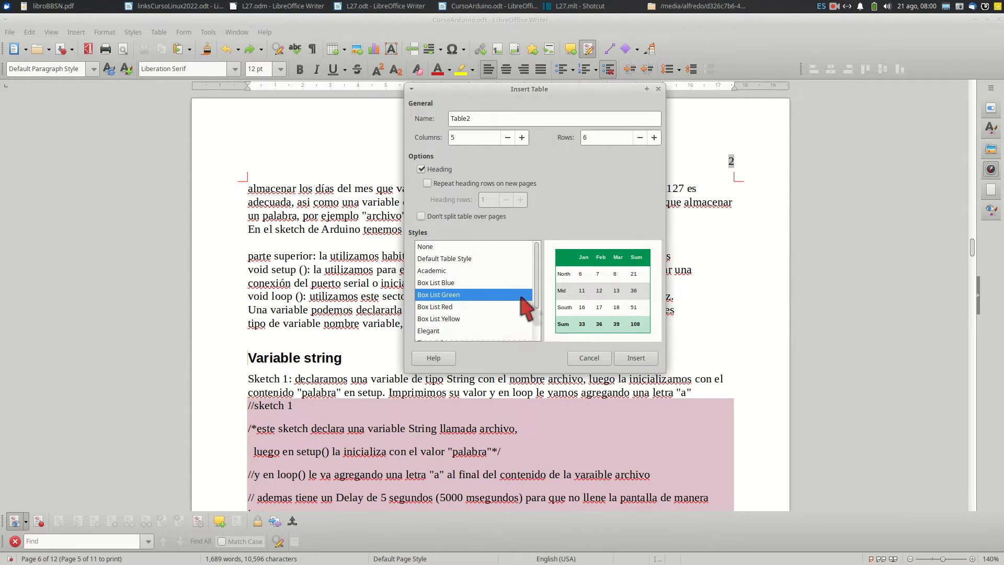
scroll(535, 296, "down", 2)
left_click(450, 300)
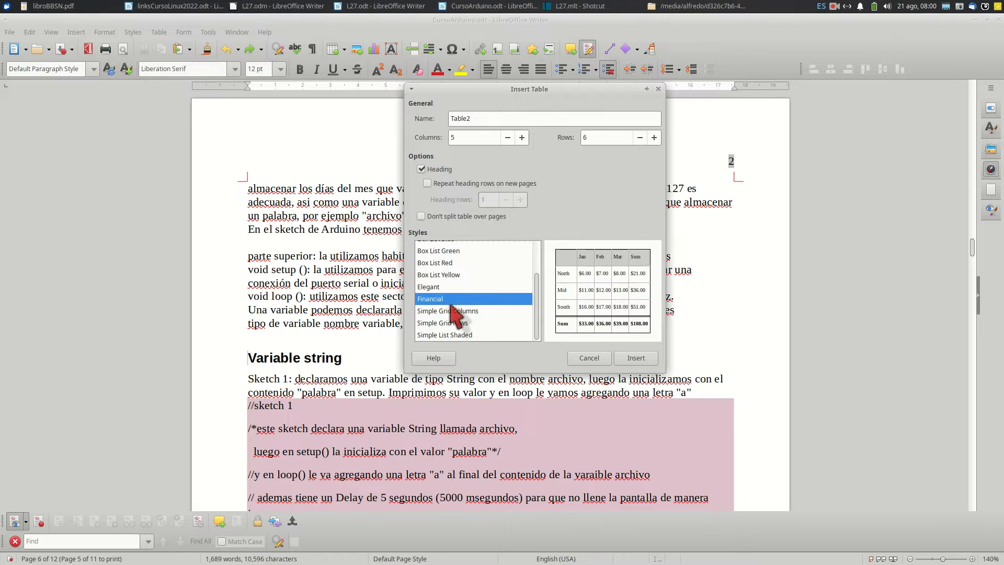
left_click(451, 313)
left_click(453, 323)
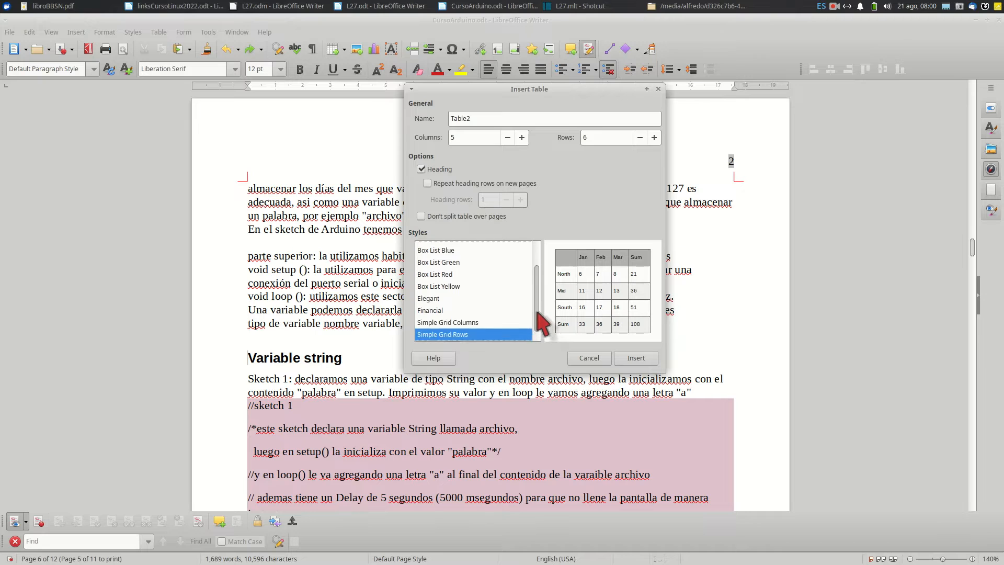
left_click_drag(537, 324, 538, 287)
left_click(467, 247)
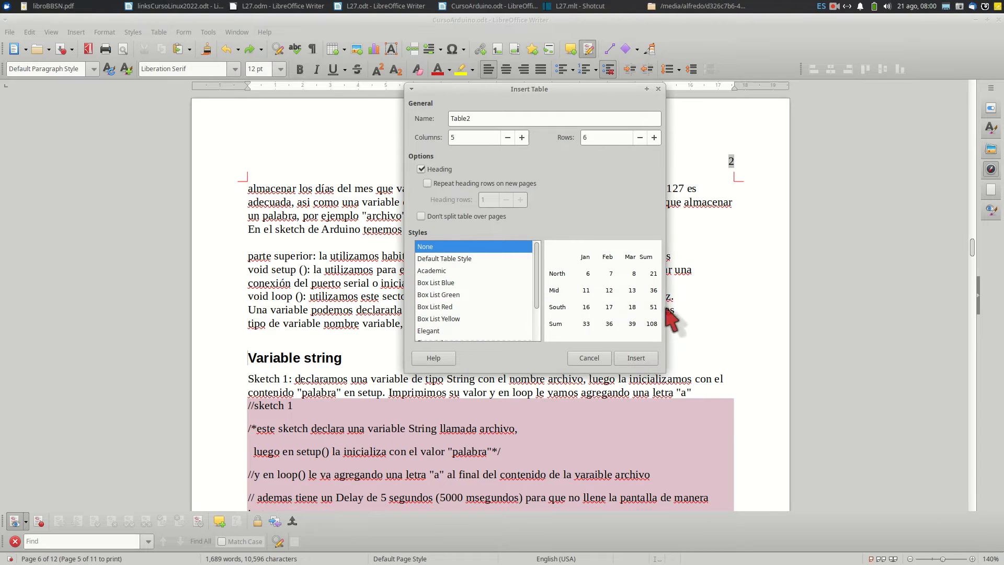
left_click(637, 358)
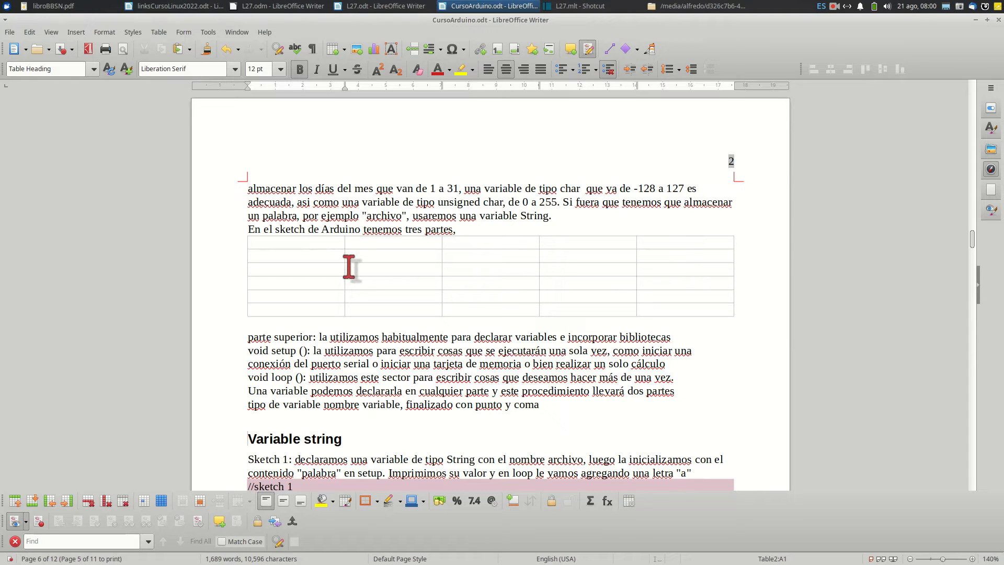
Give the whole new table black hairline (0.05pt) outer borders and all inner lines
scroll(377, 274, "up", 2, "ctrl")
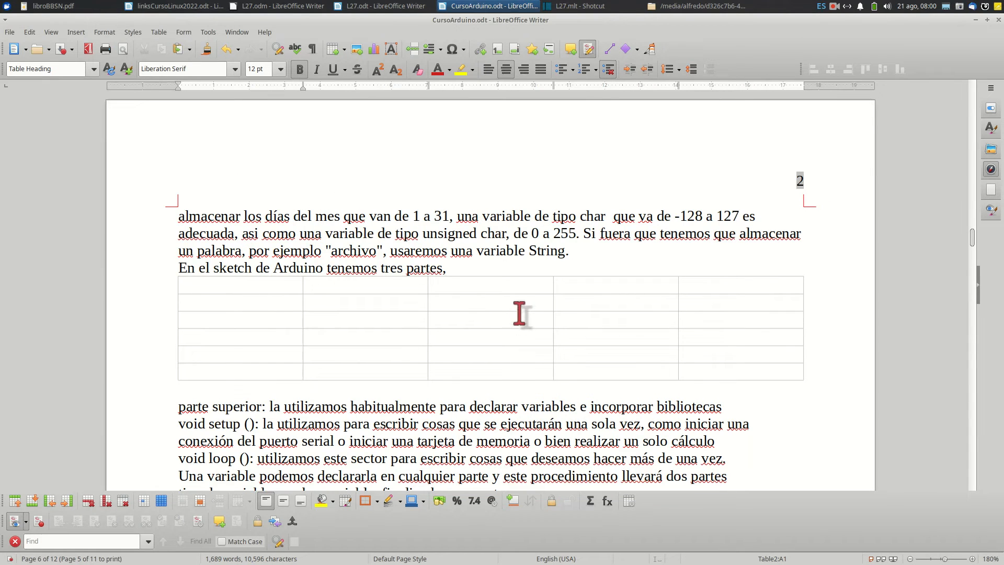
left_click(175, 274)
left_click_drag(198, 285, 795, 372)
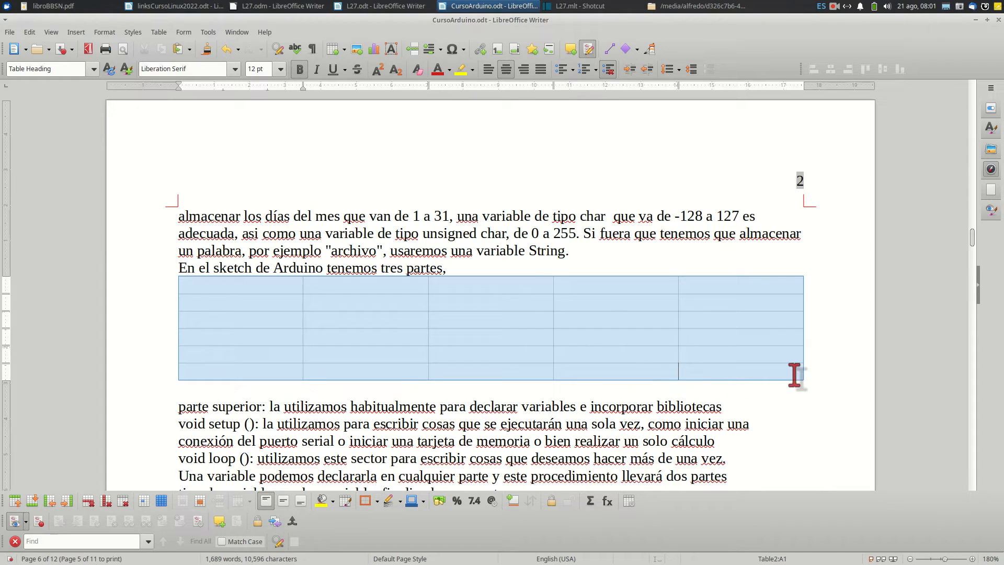
right_click(276, 308)
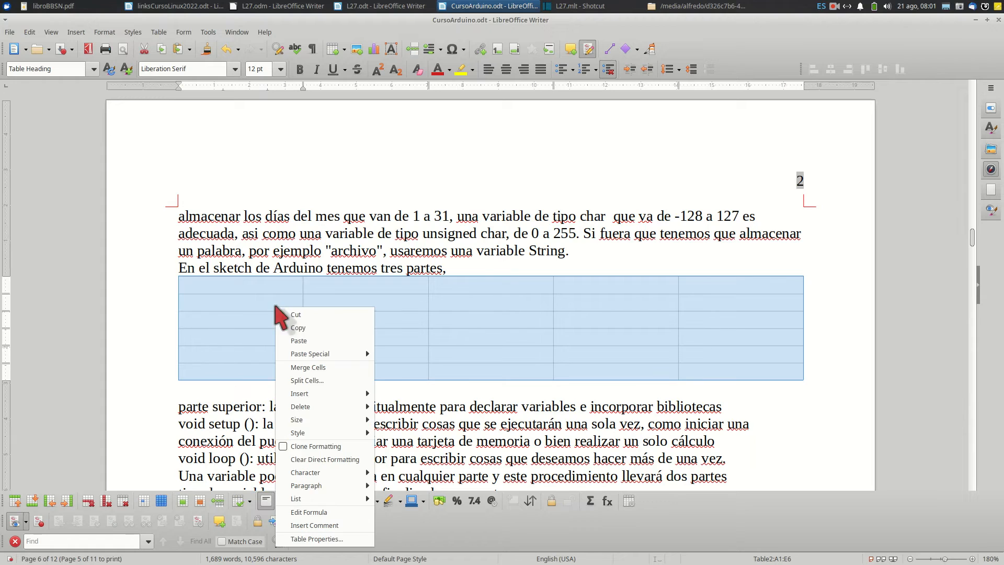
left_click(325, 541)
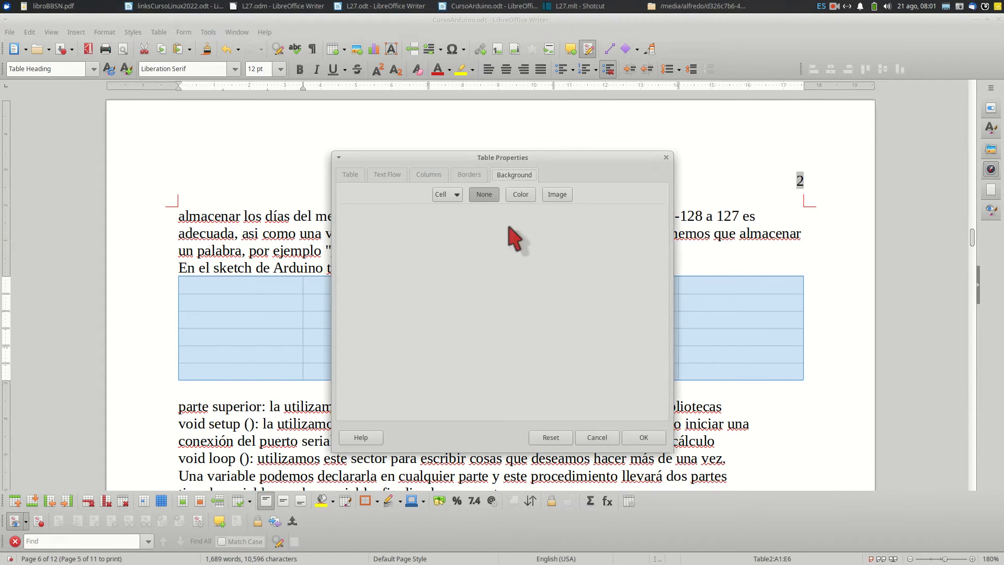
left_click(469, 175)
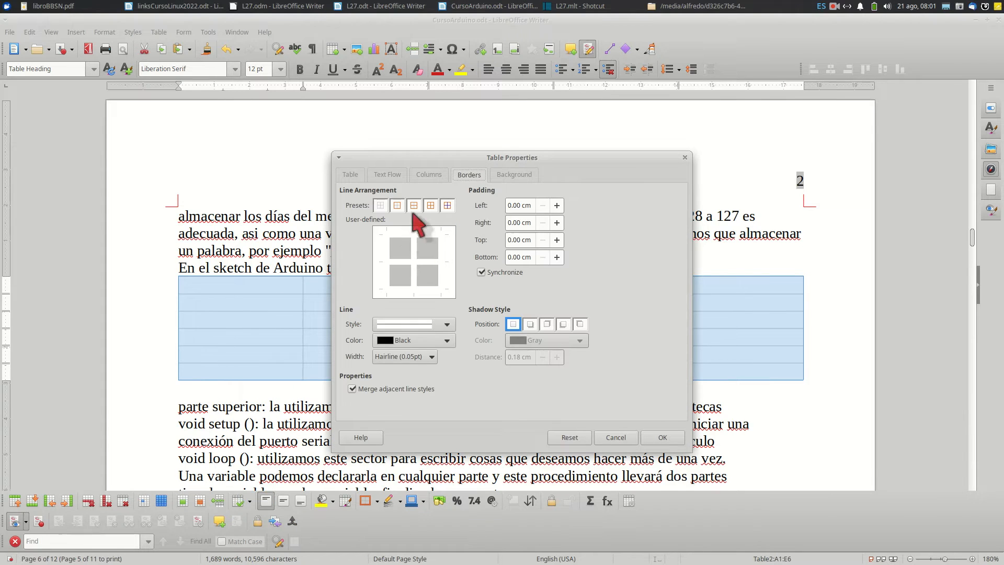
left_click(432, 206)
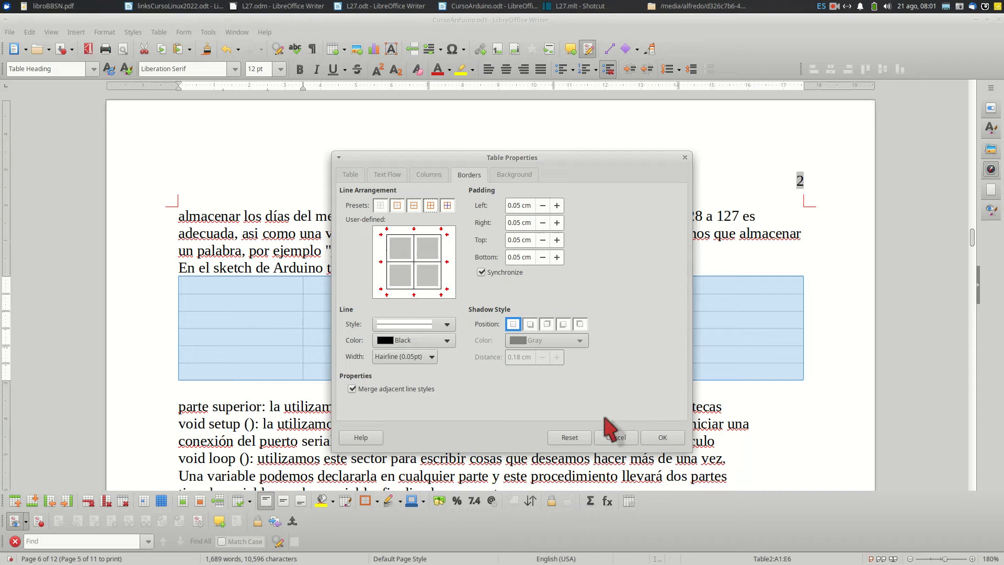
left_click(652, 435)
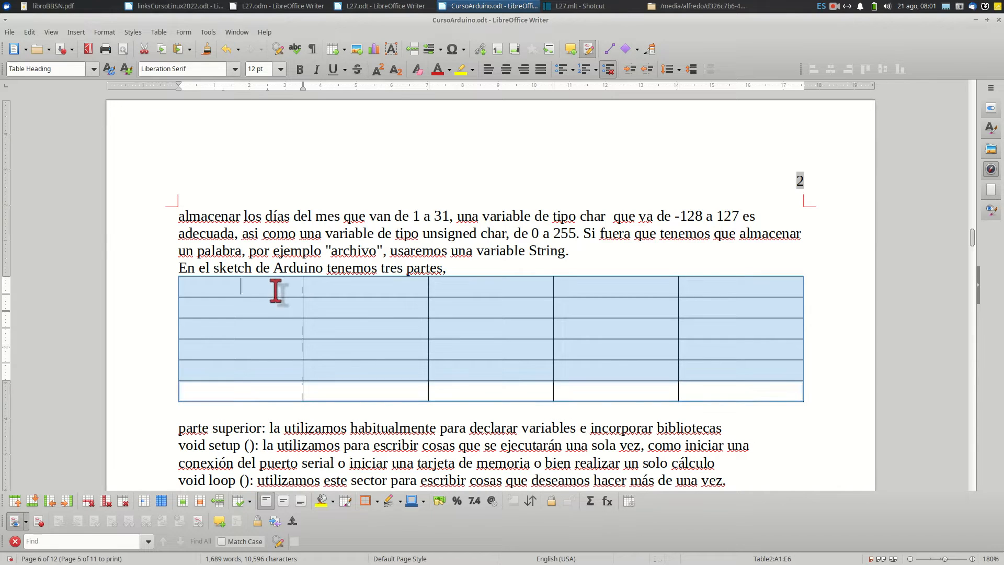
Enter "titulo 1" and "titulo 2" in the first two heading cells and a to e down the first column
left_click(282, 288)
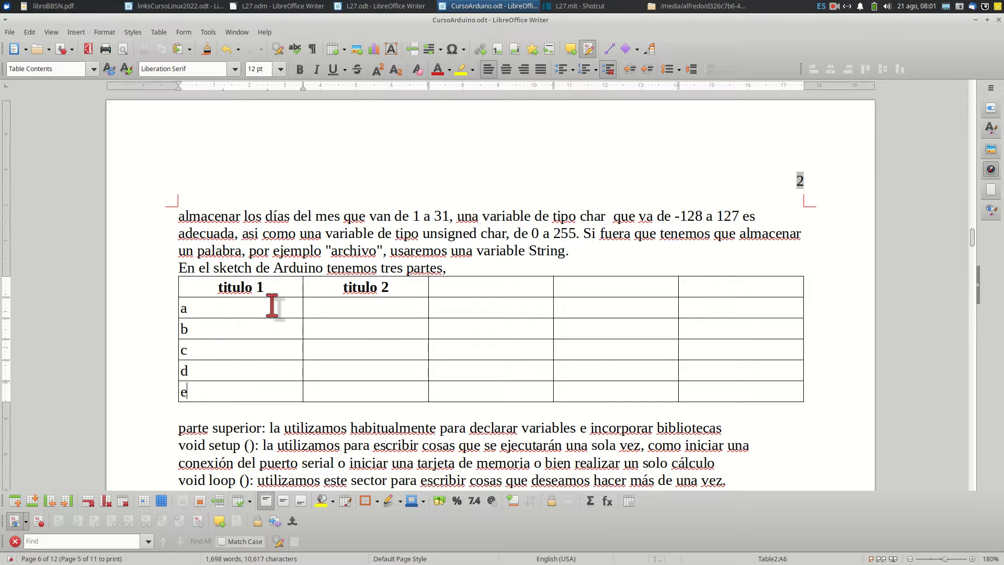
Try center alignment on cells a to e in the first column and return them to left alignment
left_click_drag(240, 307, 250, 393)
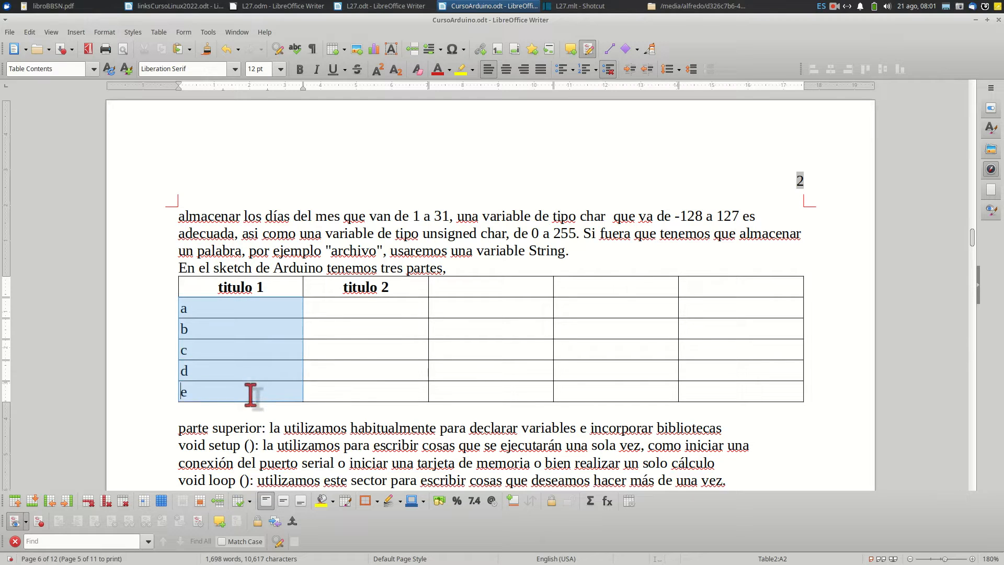
left_click(506, 69)
left_click(488, 69)
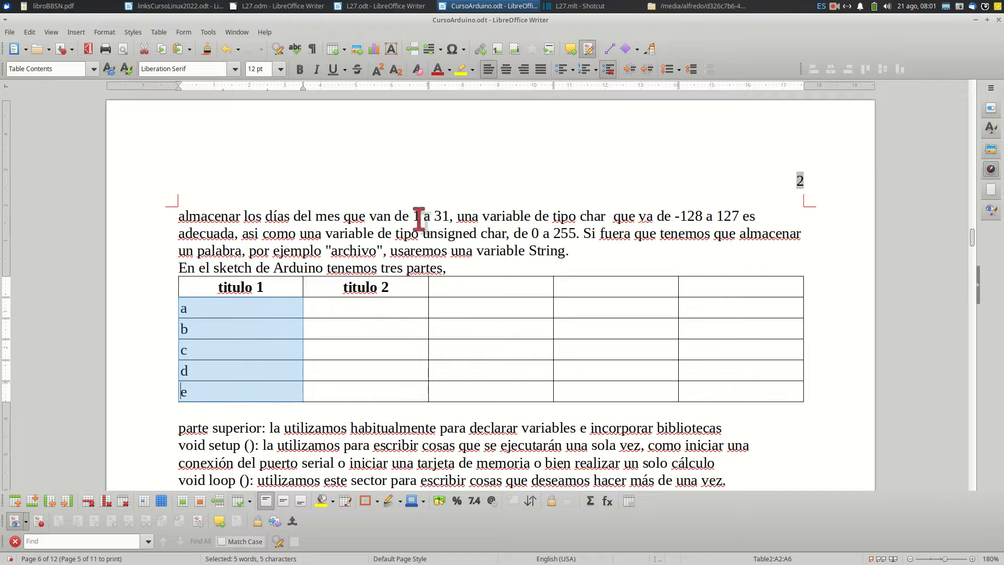
Insert two rows above row b of the table
left_click(372, 327)
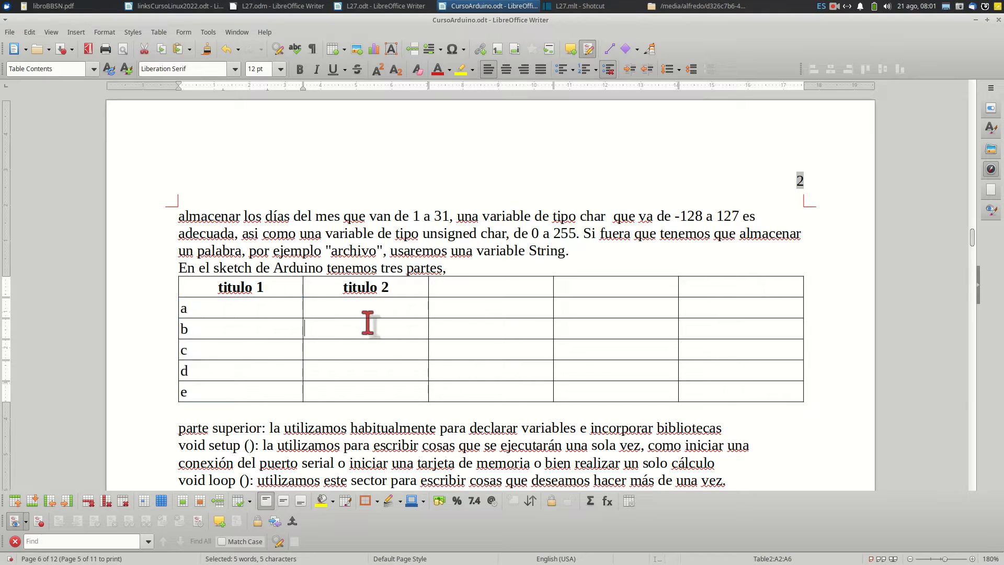
left_click(176, 329)
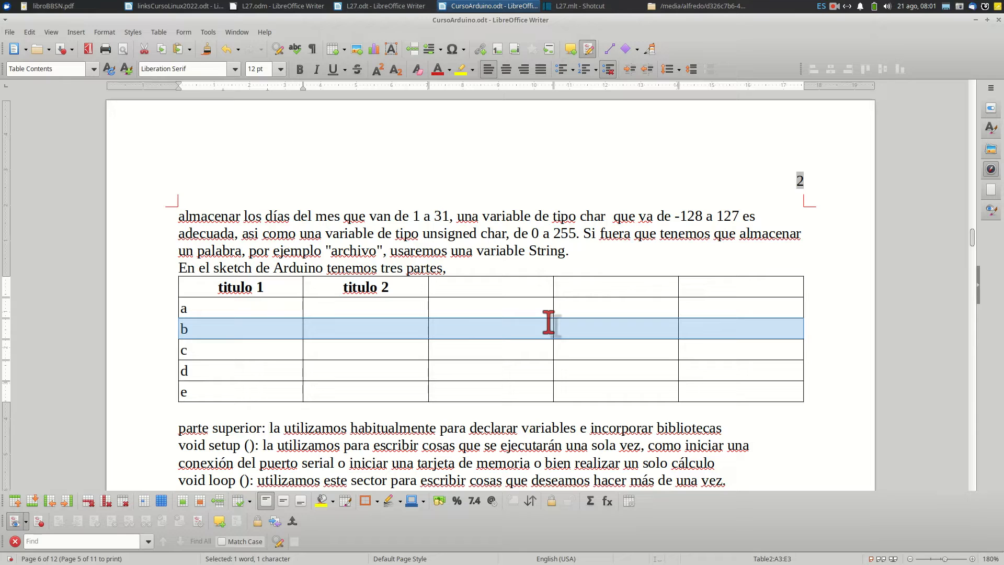
left_click(159, 32)
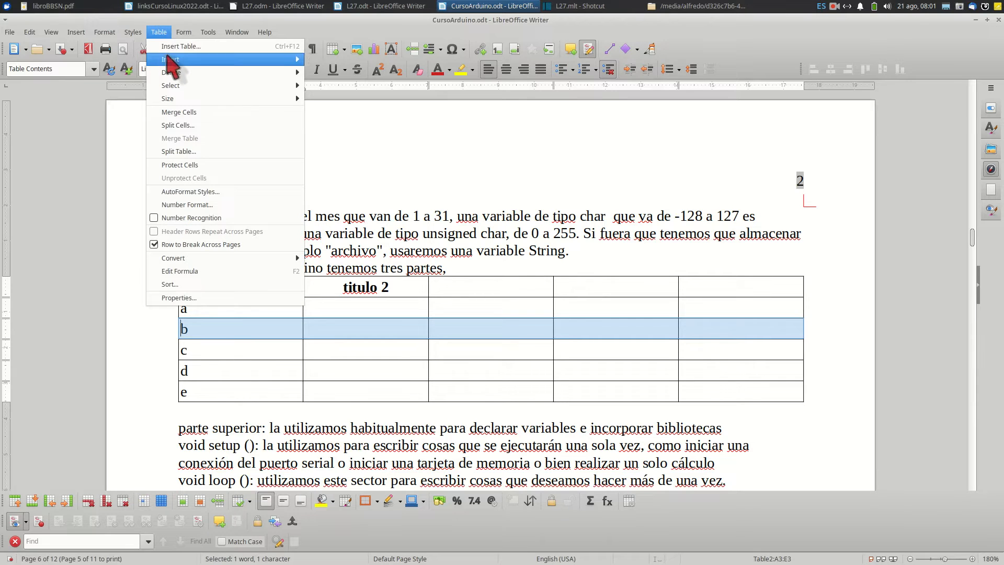
mouse_move(168, 59)
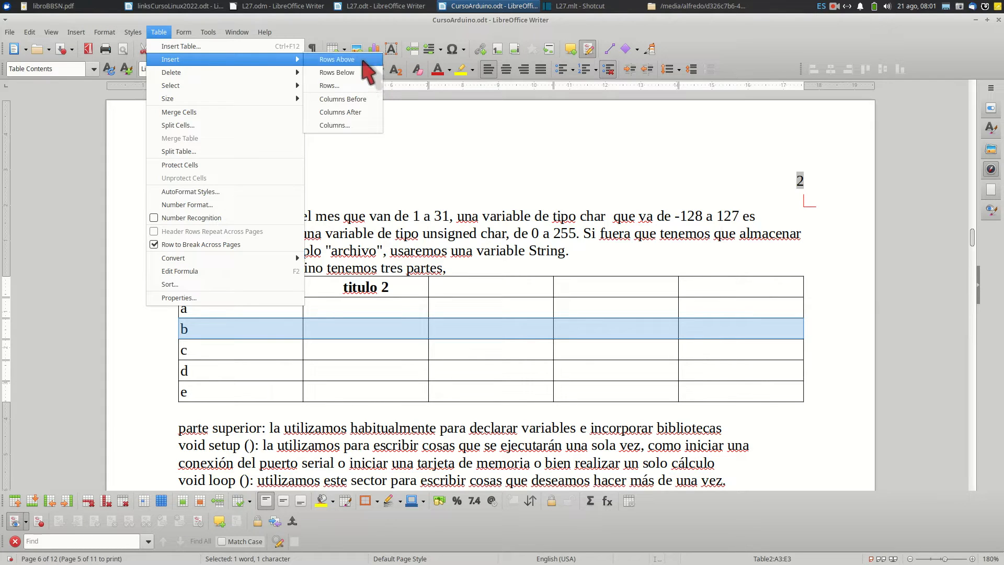
left_click(364, 86)
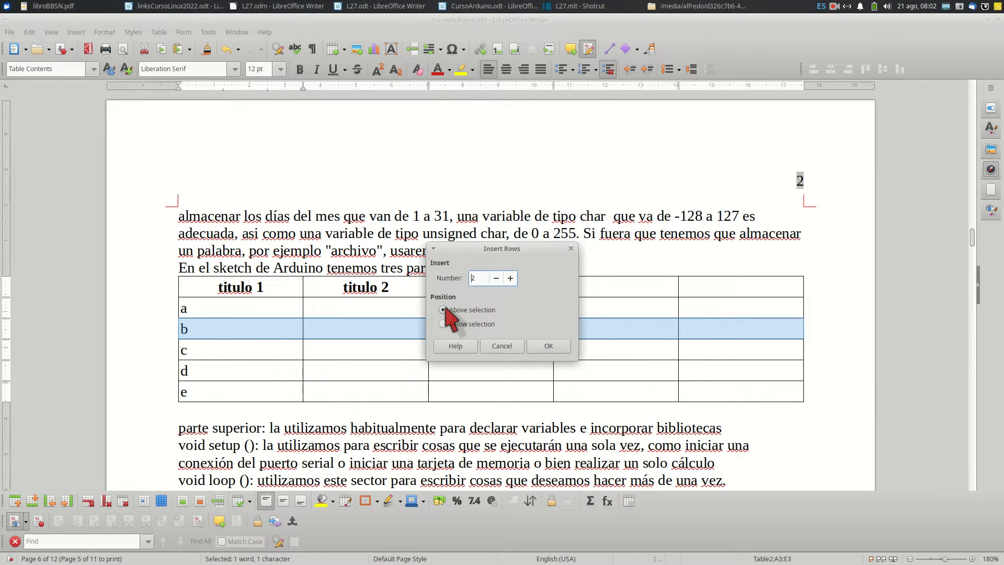
left_click(544, 348)
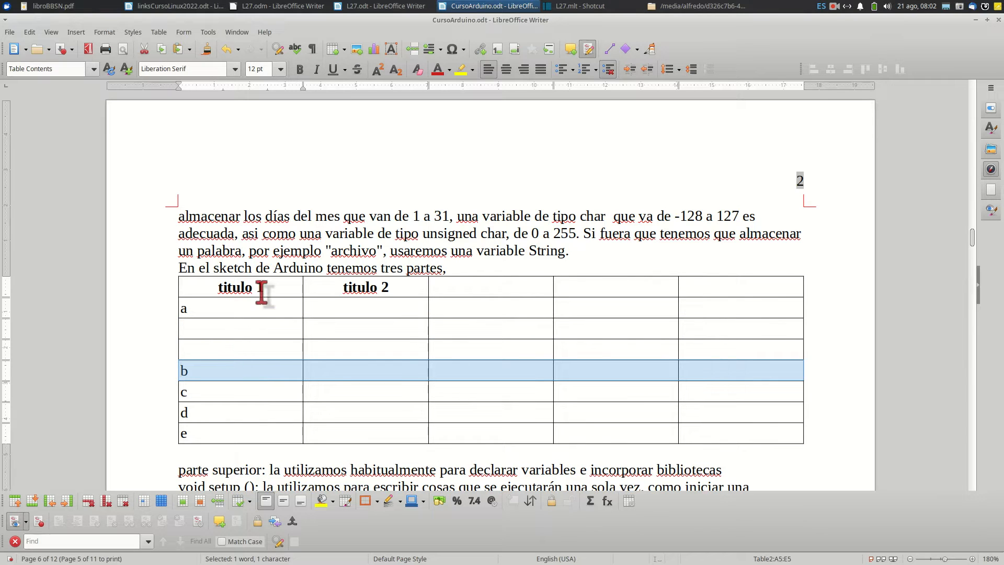
Insert two columns after the first column of the table
left_click(269, 309)
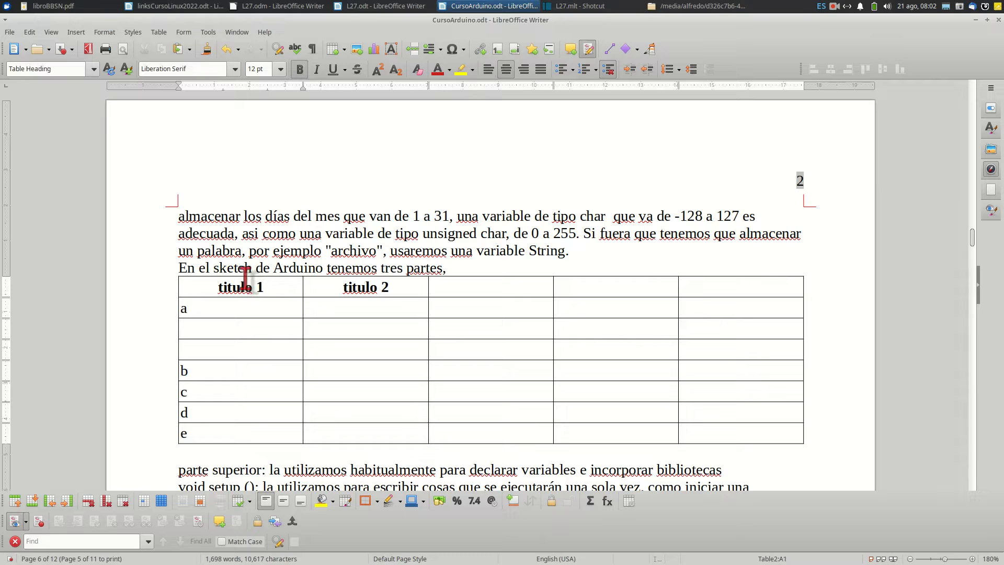
left_click_drag(245, 289, 266, 442)
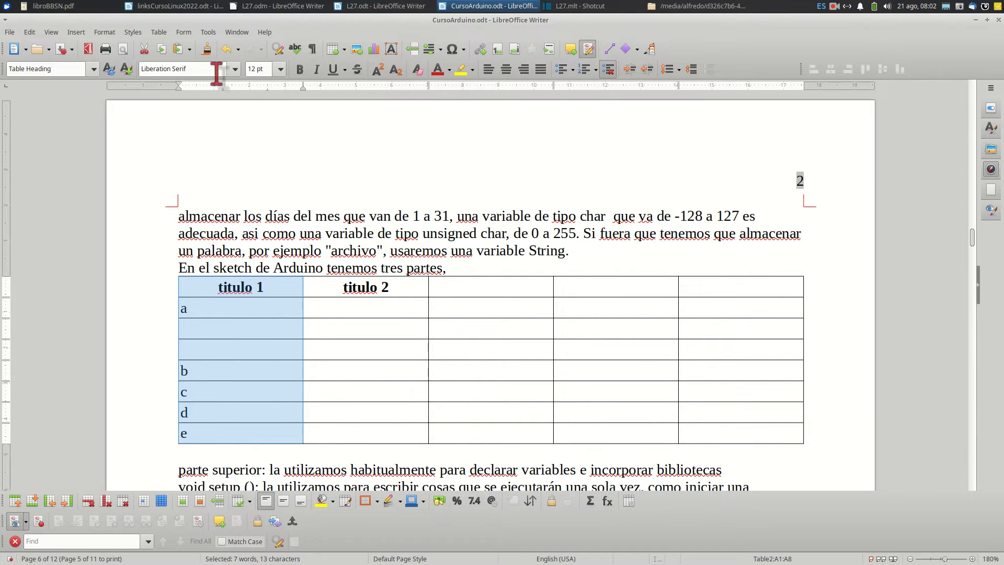
left_click(160, 32)
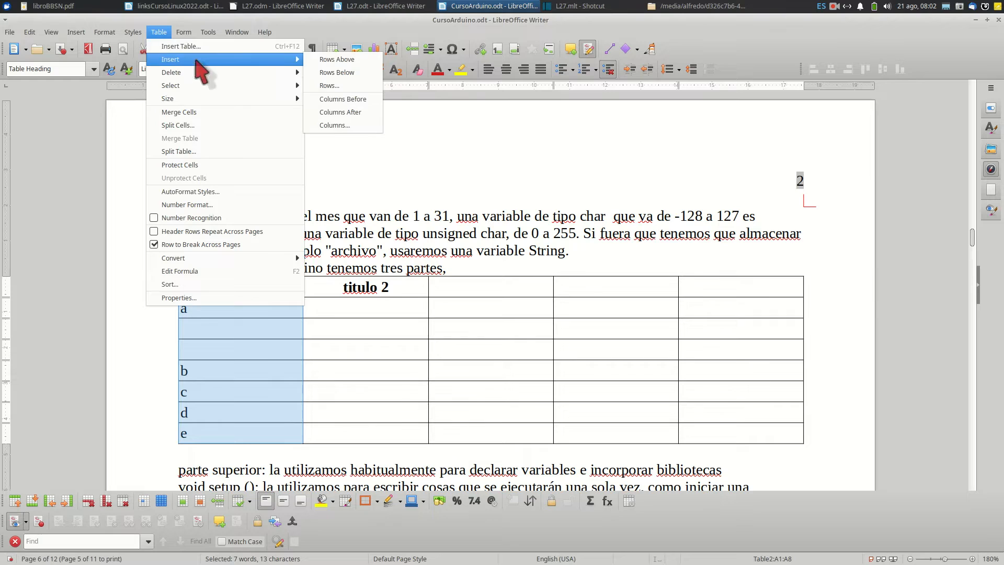
left_click(341, 126)
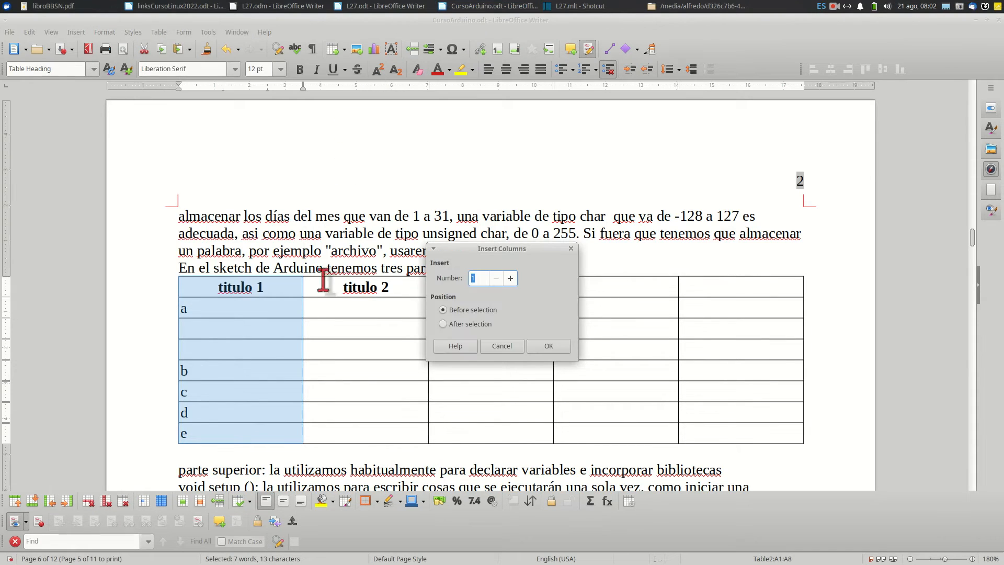
left_click(511, 278)
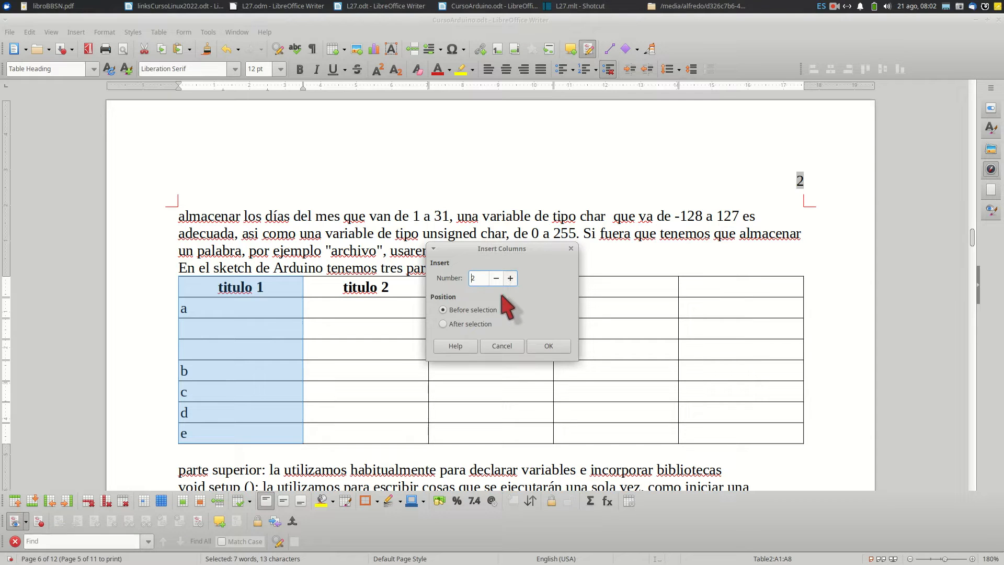
left_click(444, 325)
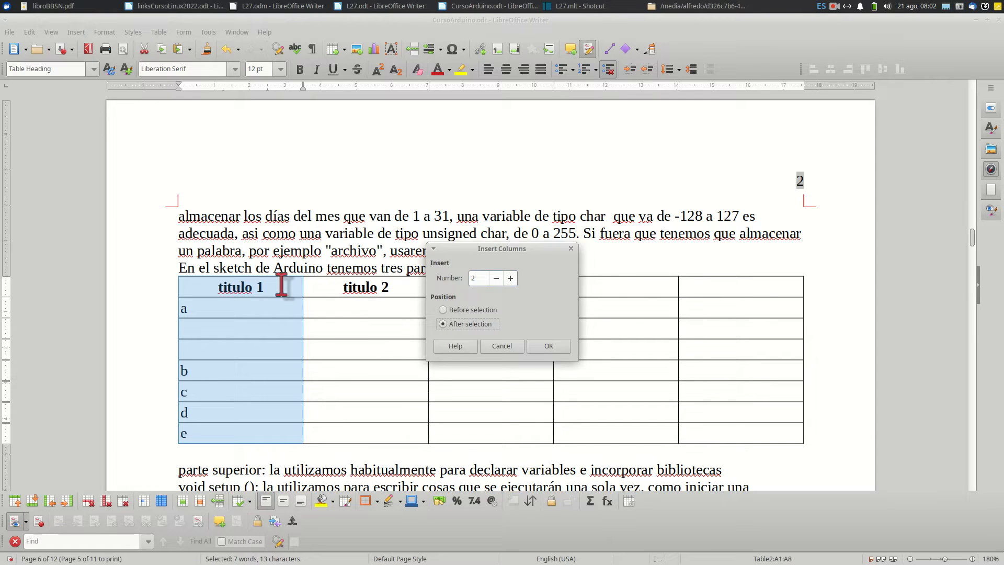
left_click(539, 347)
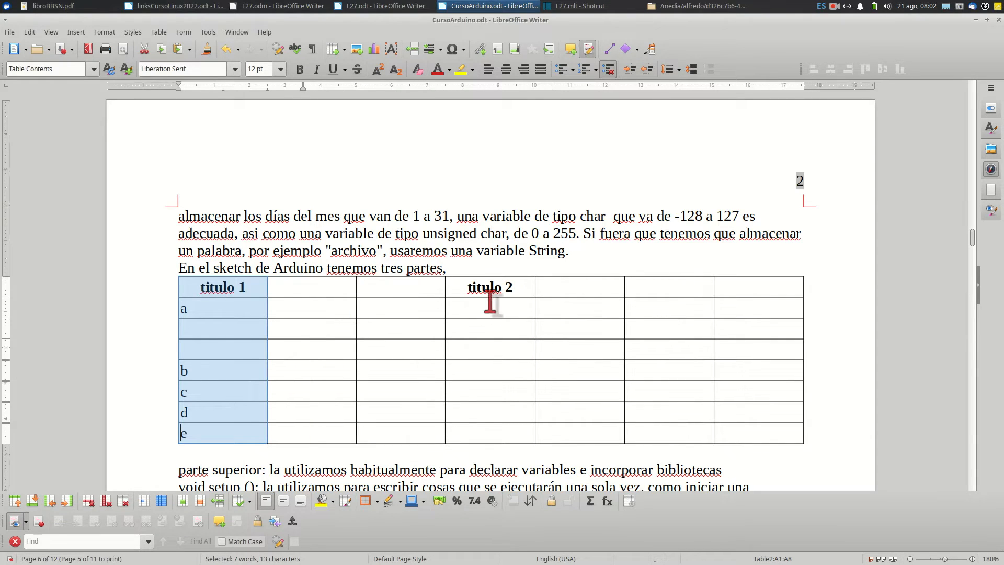
Narrow the table's second column to about half its width and make row a taller
left_click(442, 310)
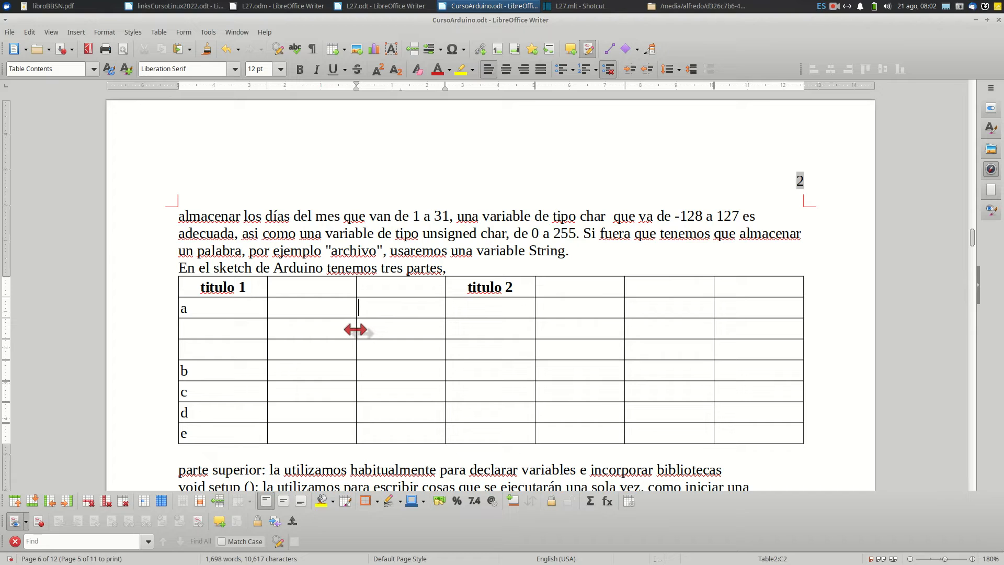
left_click_drag(356, 329, 311, 330)
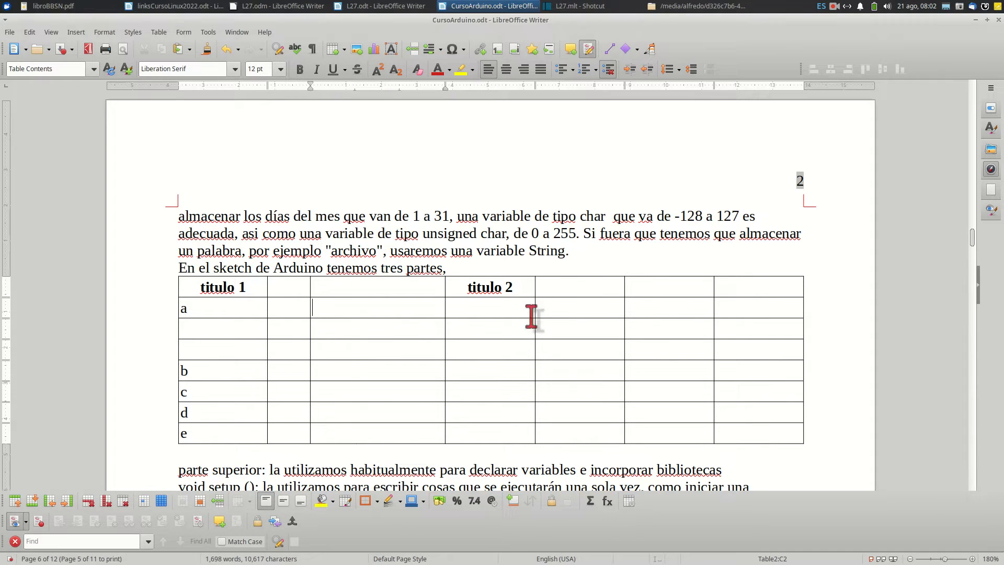
left_click_drag(511, 319, 511, 333)
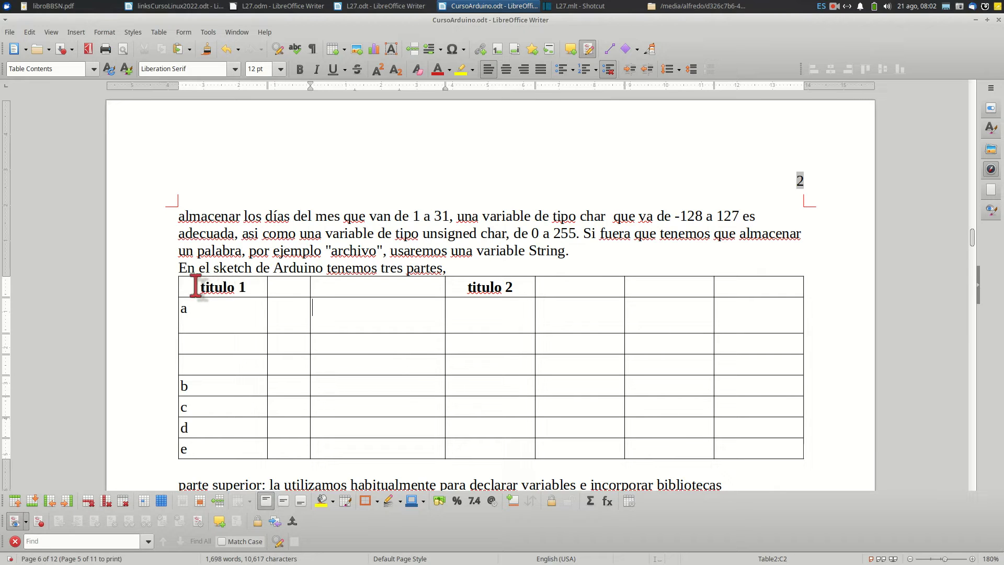
Distribute all rows of the whole table evenly
left_click_drag(205, 291, 728, 428)
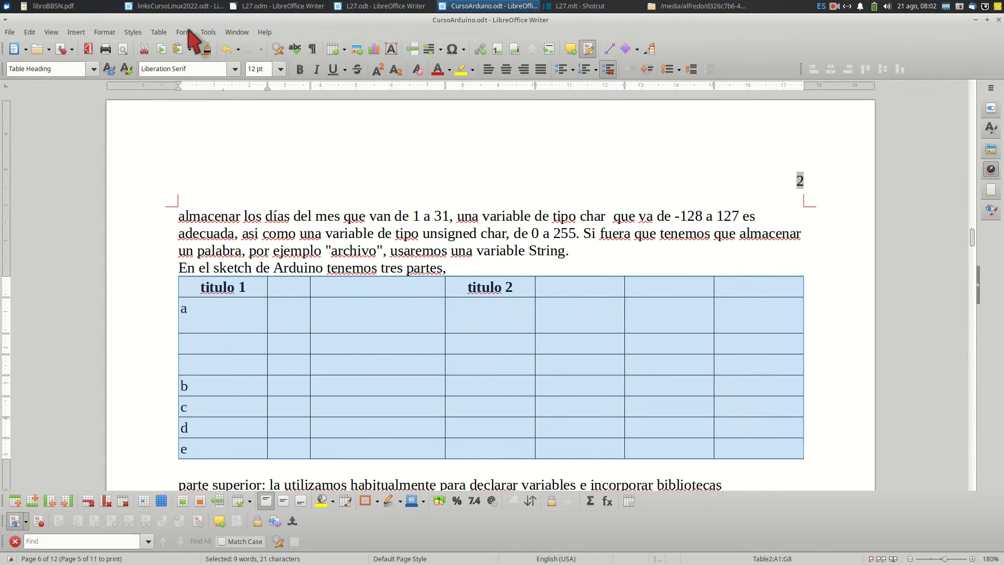
left_click(159, 33)
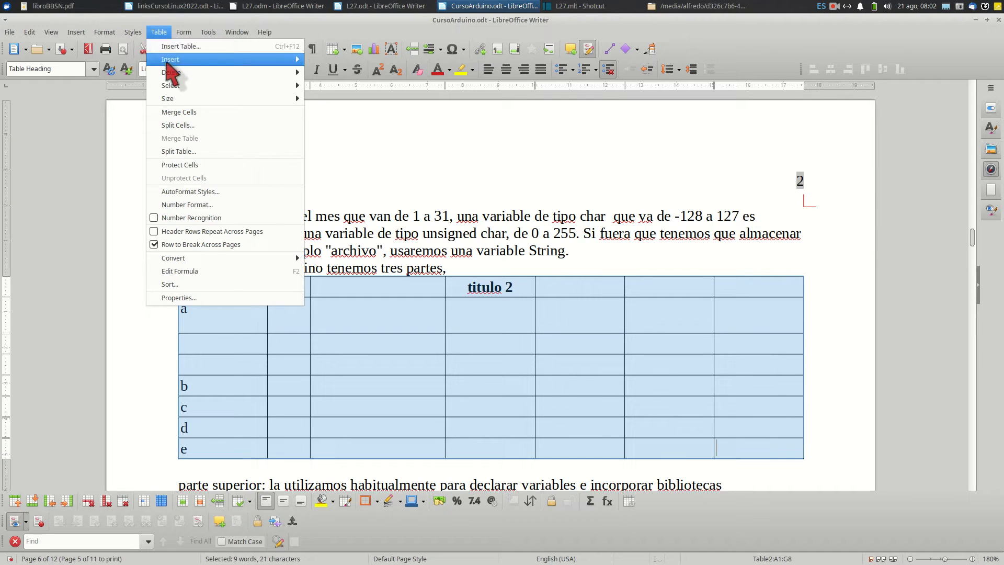
mouse_move(169, 71)
mouse_move(171, 100)
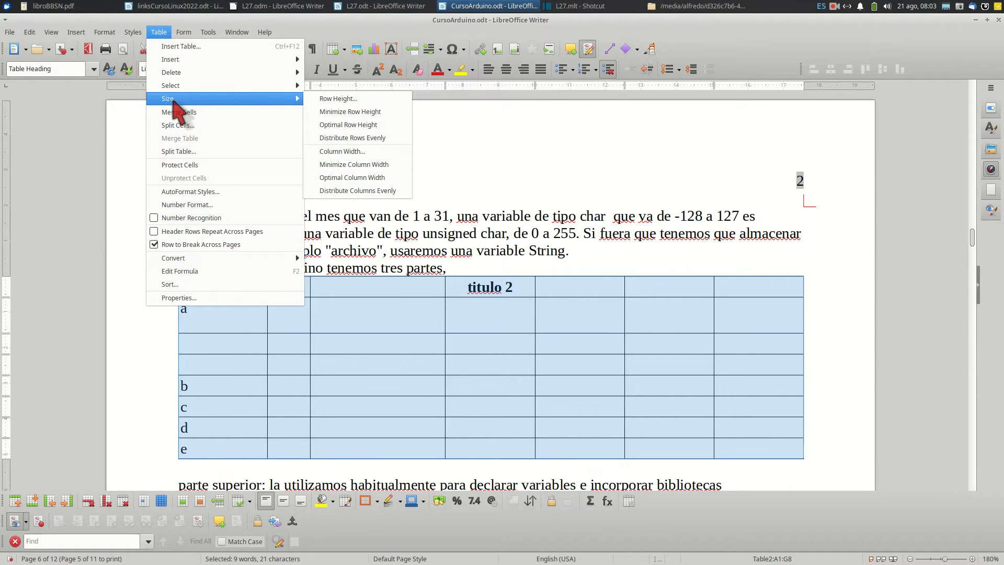
left_click(391, 138)
scroll(389, 210, "up", 5)
scroll(393, 225, "down", 3)
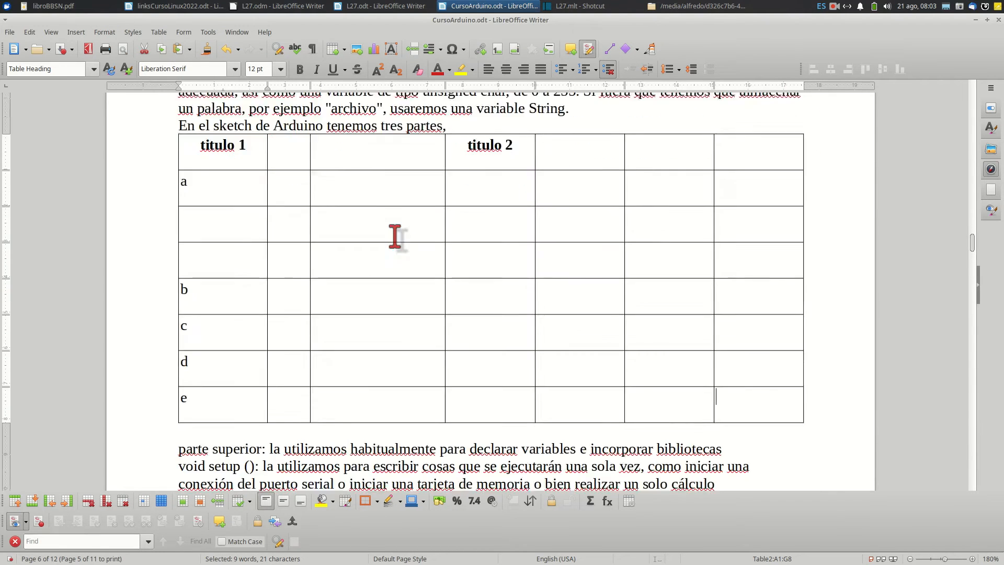
scroll(389, 215, "down", 2)
scroll(386, 198, "up", 4)
scroll(386, 208, "down", 2)
scroll(382, 197, "down", 3)
scroll(381, 193, "up", 3)
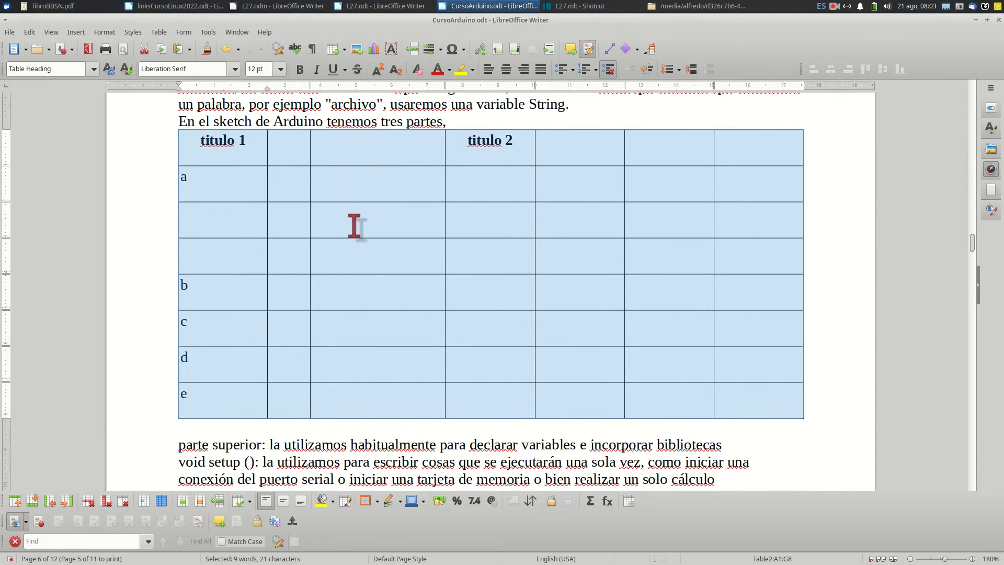
Distribute all columns of the whole table evenly
left_click(159, 33)
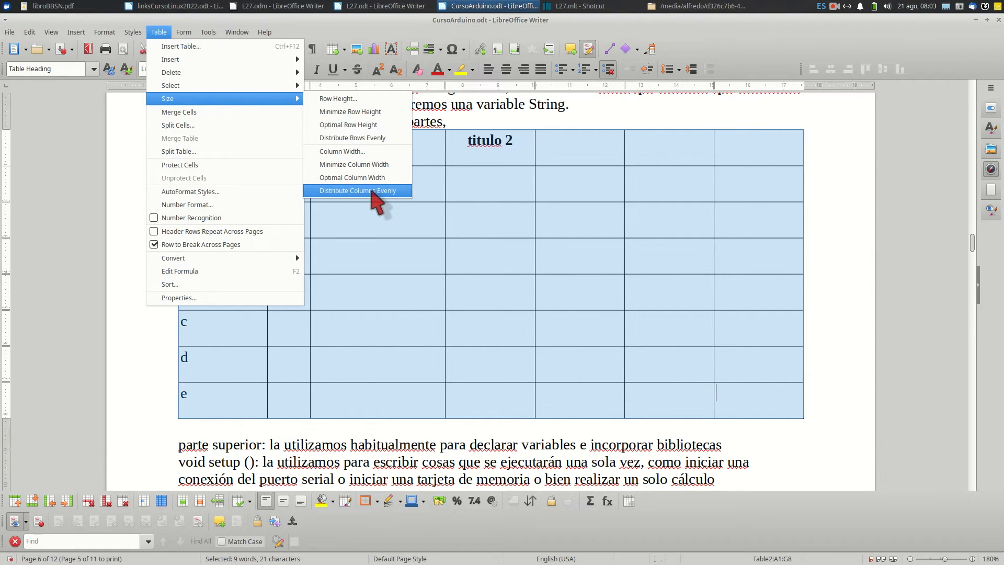
left_click(374, 192)
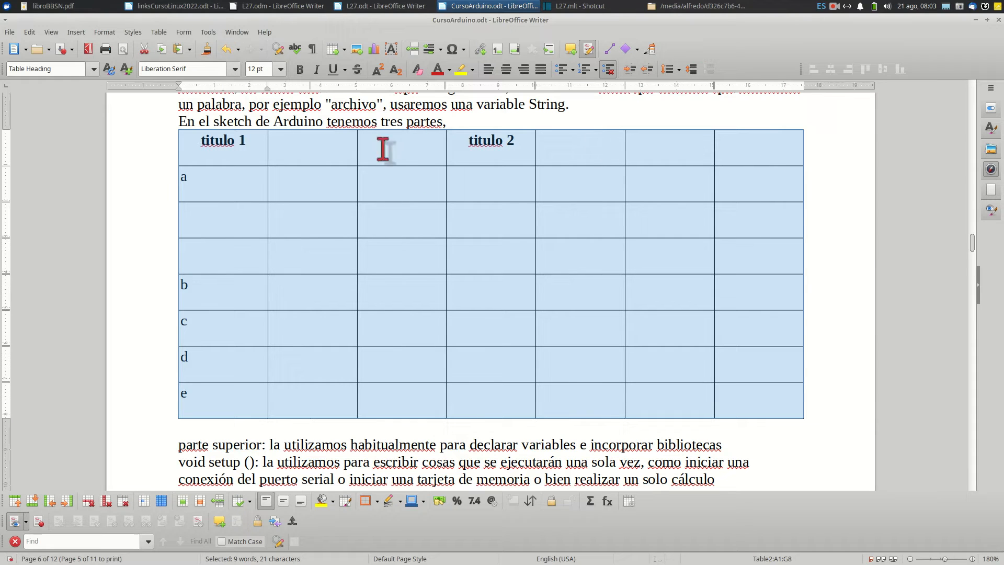
left_click(345, 196)
Set the height of every table row to 1.31 cm with Fit to size turned off
left_click_drag(196, 144, 755, 406)
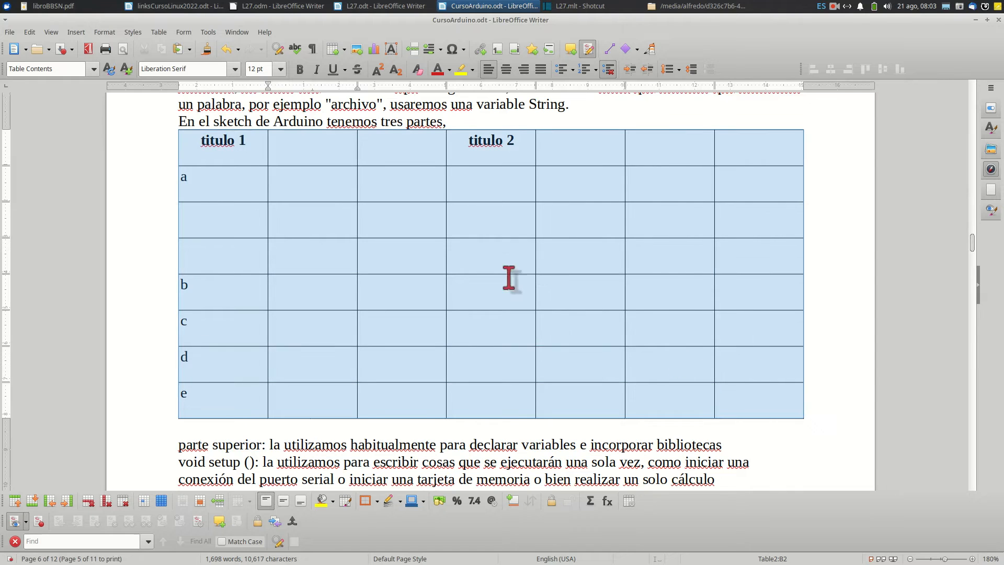
left_click(158, 32)
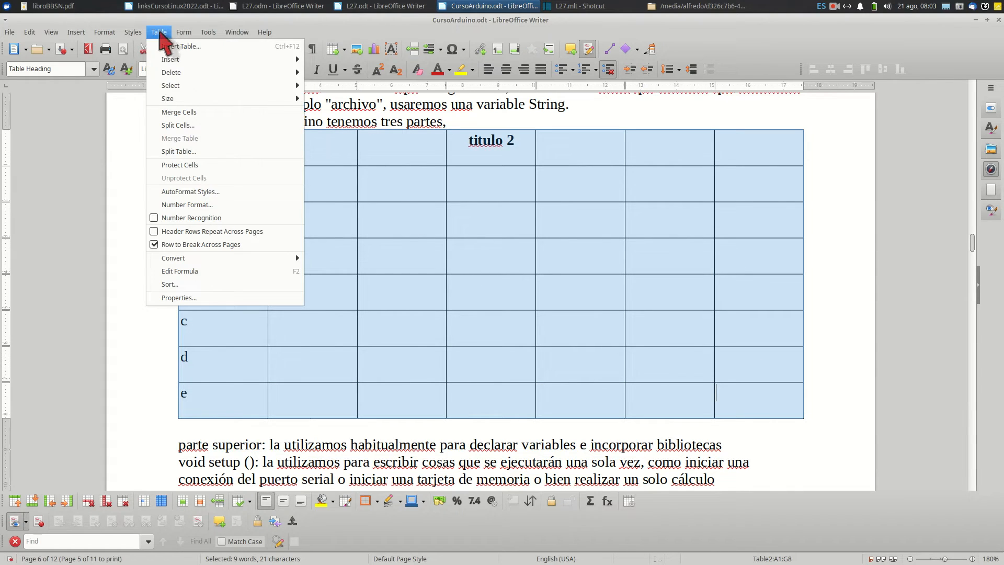
mouse_move(173, 99)
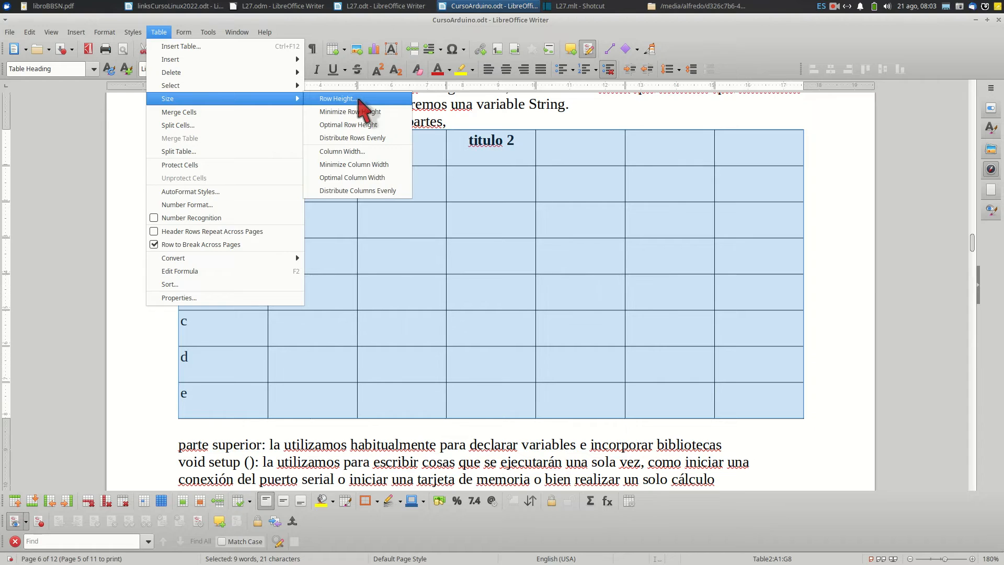
left_click(358, 100)
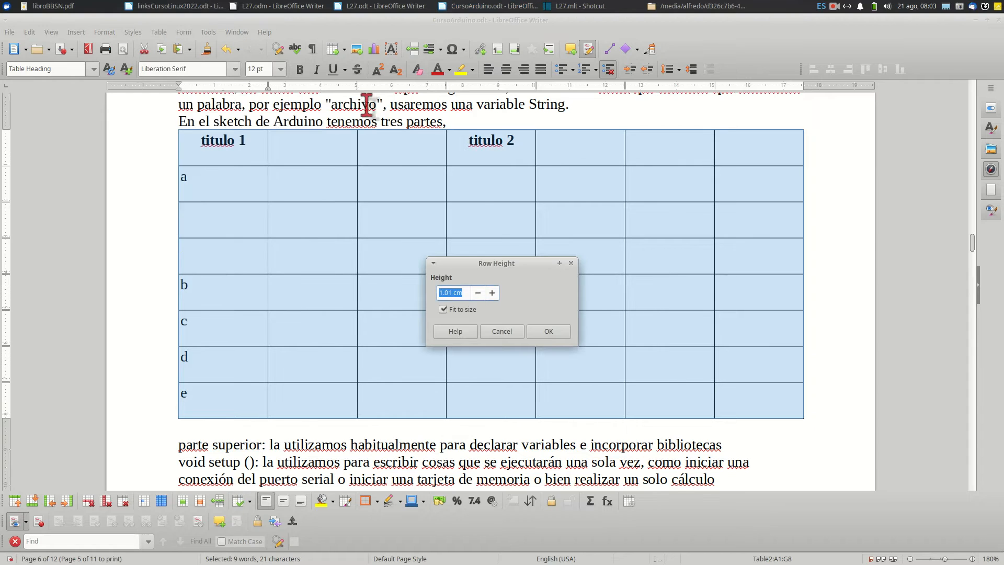
left_click(443, 309)
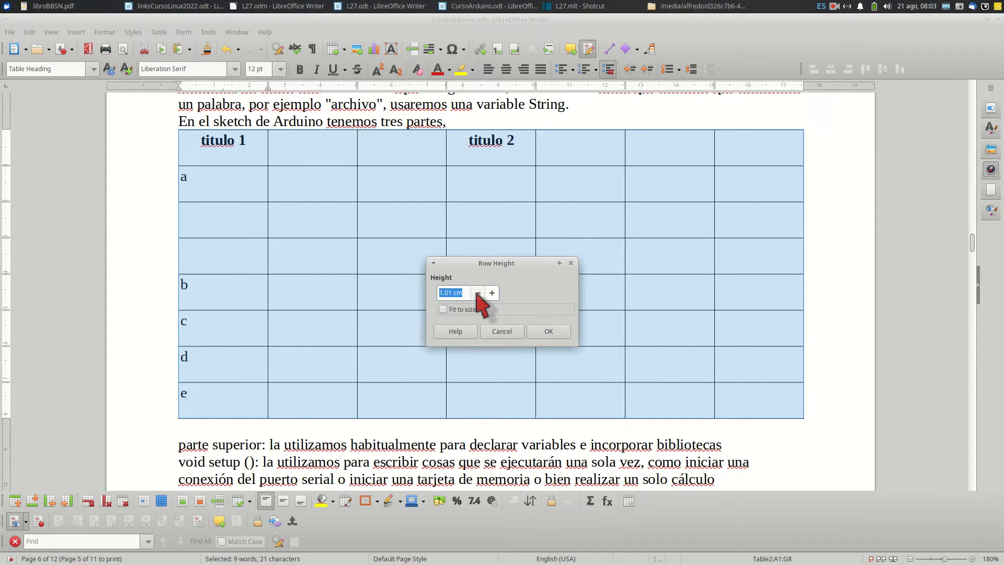
left_click(492, 293)
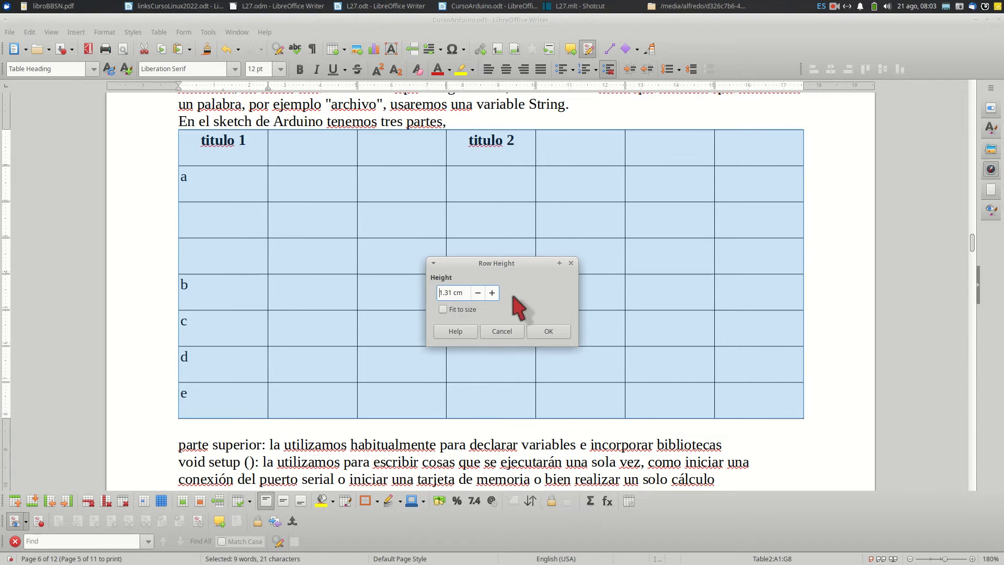
left_click(546, 331)
scroll(446, 240, "up", 5)
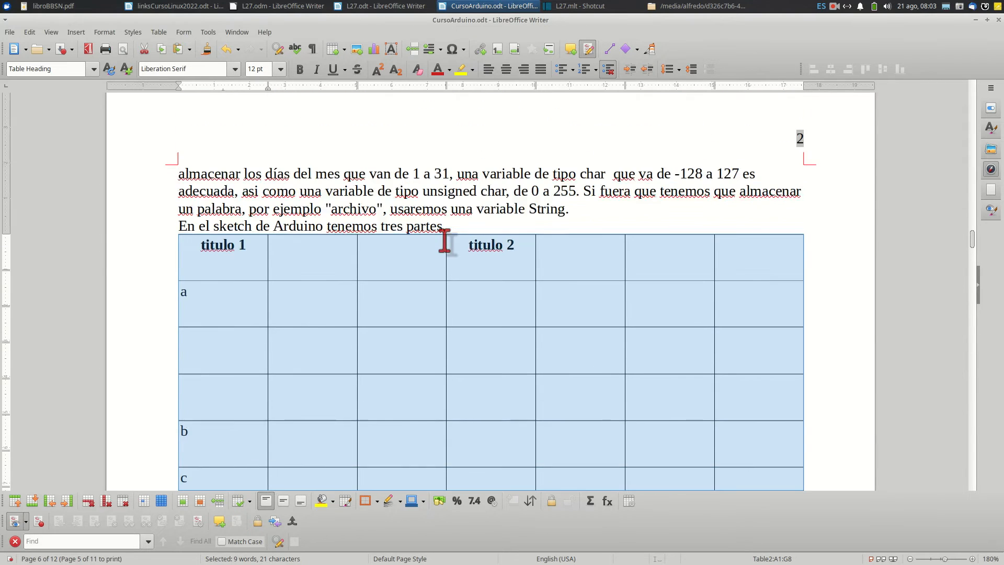
scroll(390, 253, "down", 2)
Set the height of all rows of the whole table to 0.51 cm with Fit to size turned off
right_click(319, 217)
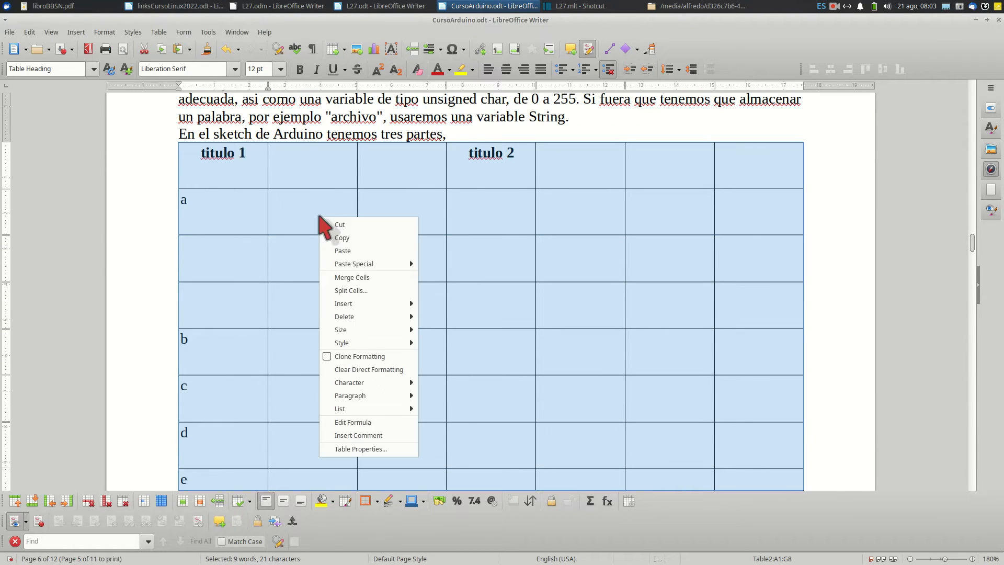
left_click(297, 244)
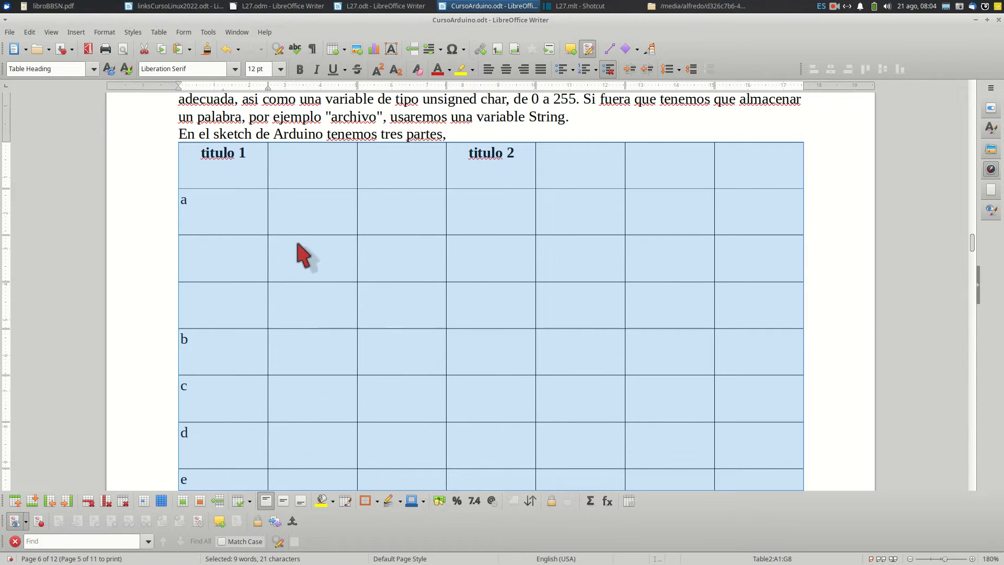
left_click(159, 33)
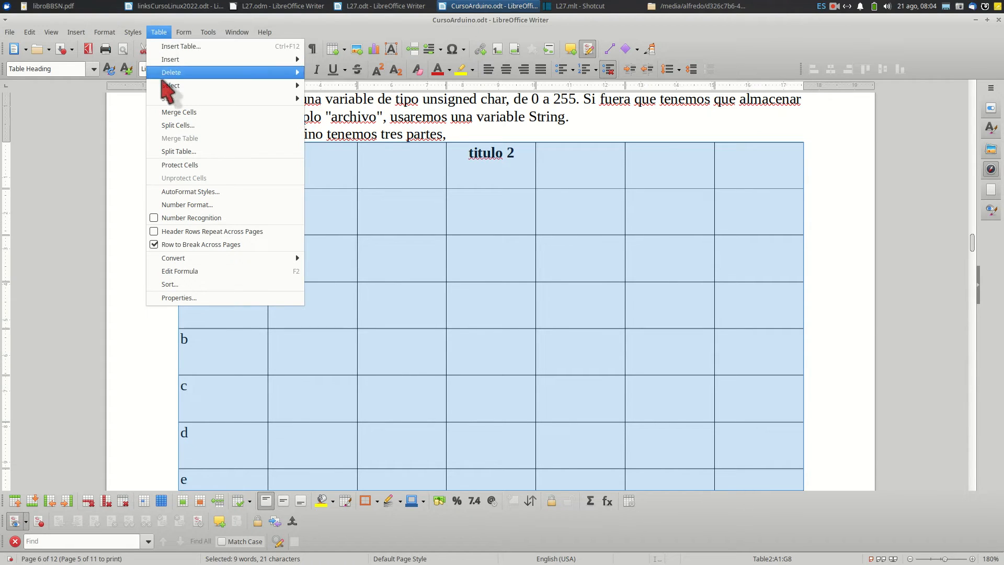
mouse_move(168, 99)
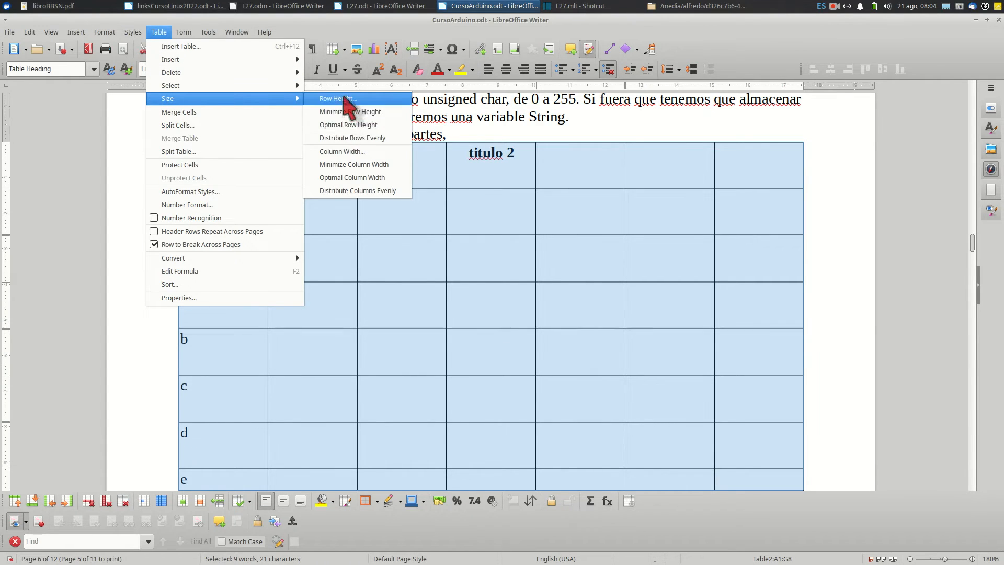
left_click(346, 98)
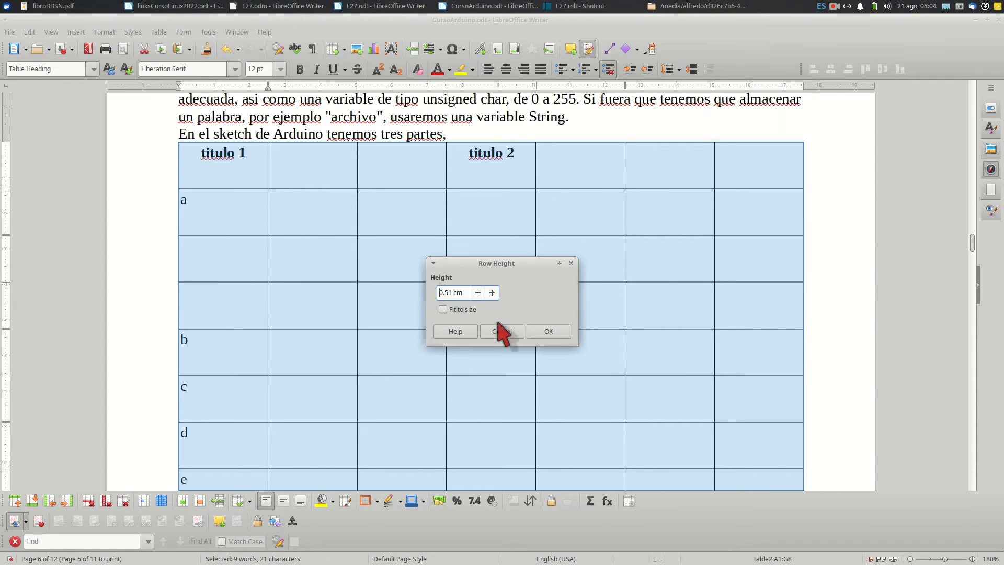
left_click(548, 331)
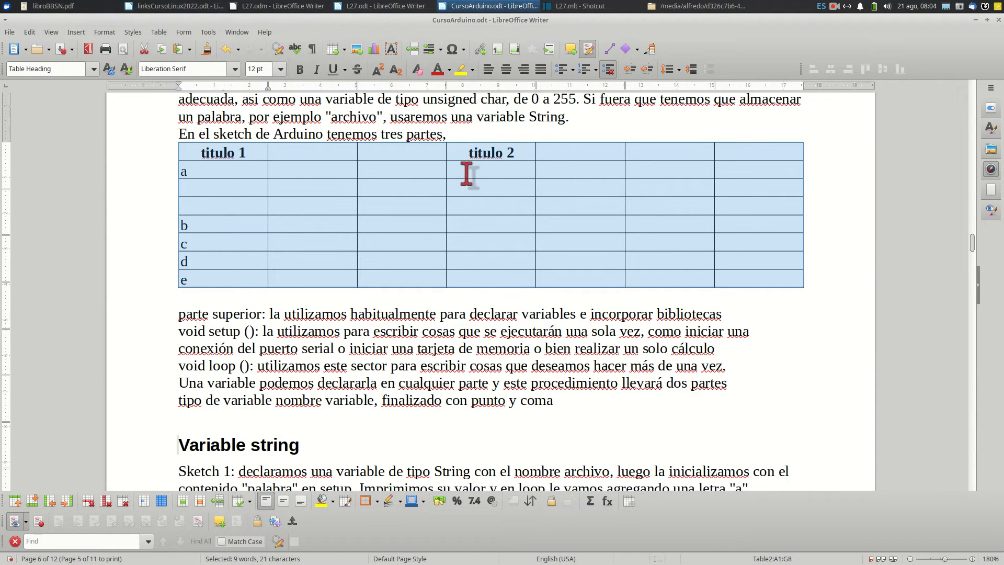
right_click(389, 186)
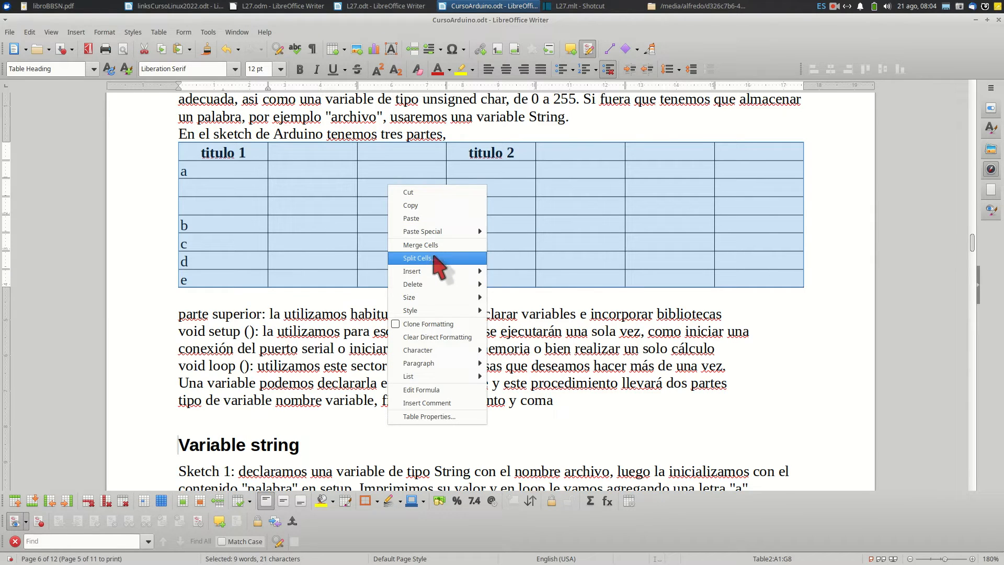
mouse_move(438, 272)
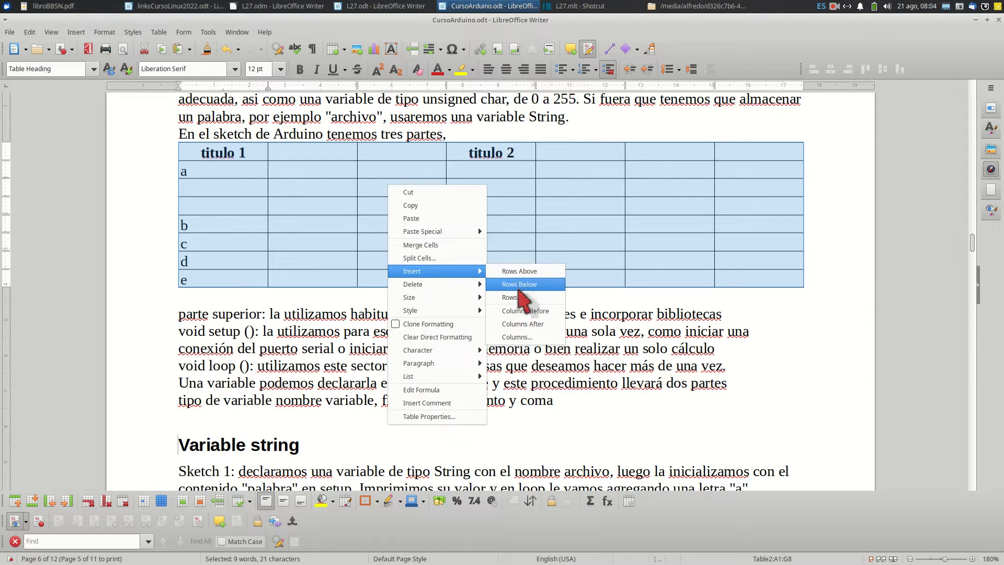
mouse_move(472, 284)
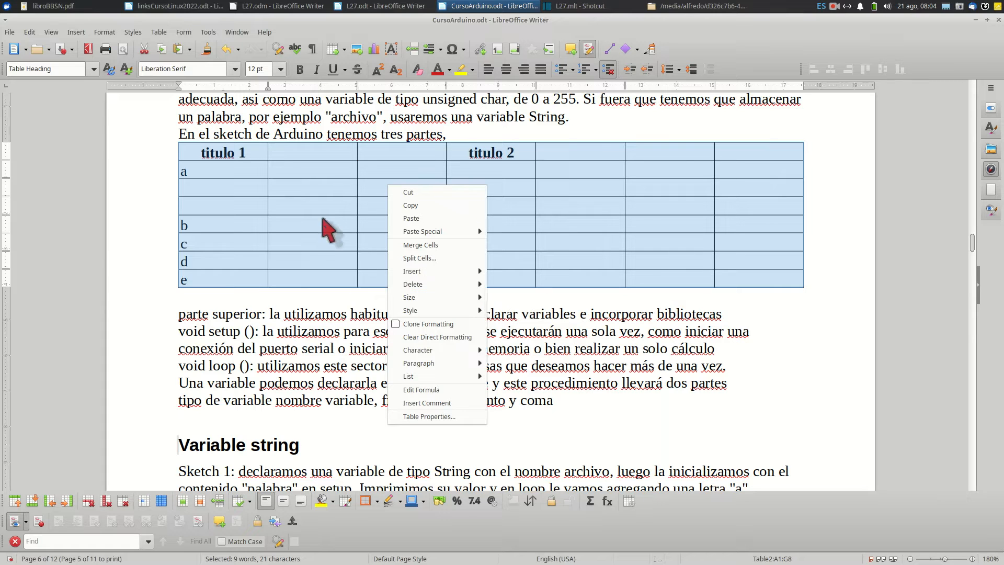
key("Escape")
left_click(159, 32)
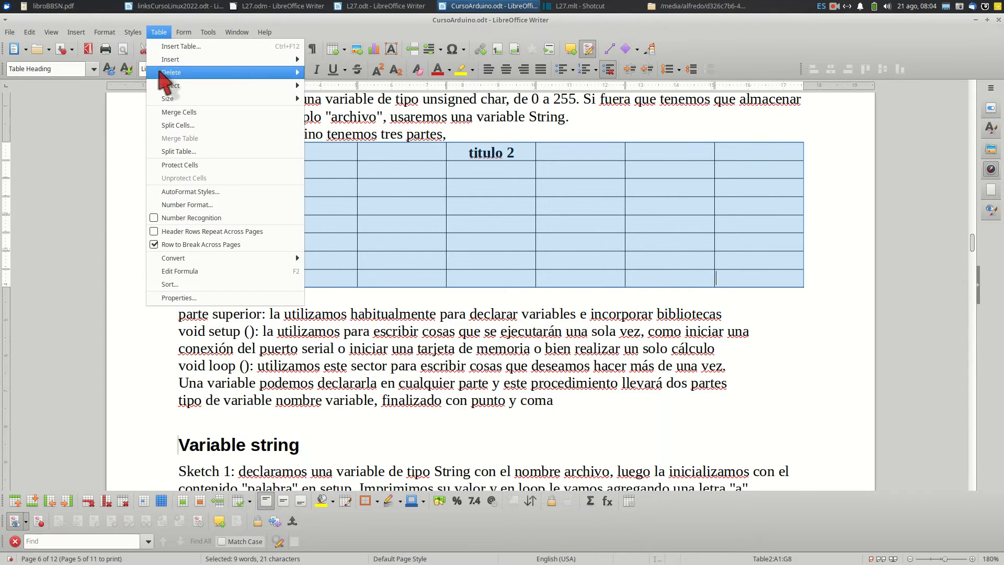
mouse_move(166, 75)
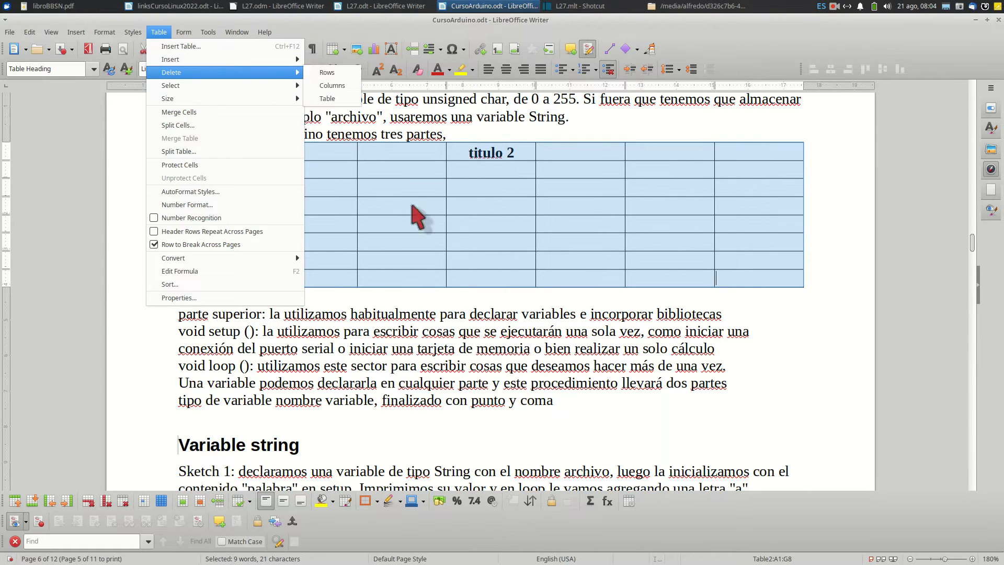
left_click(412, 206)
right_click(413, 208)
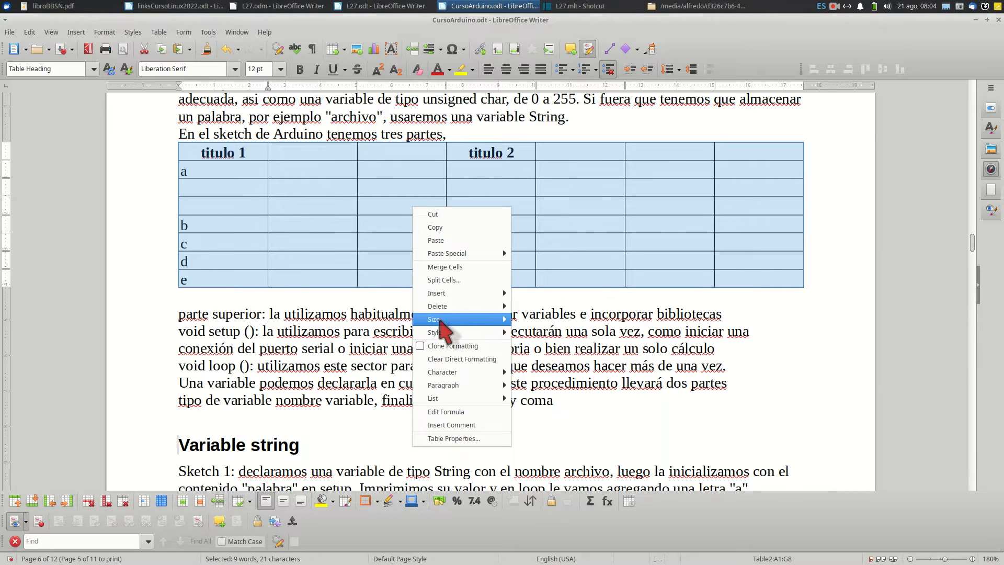
mouse_move(441, 323)
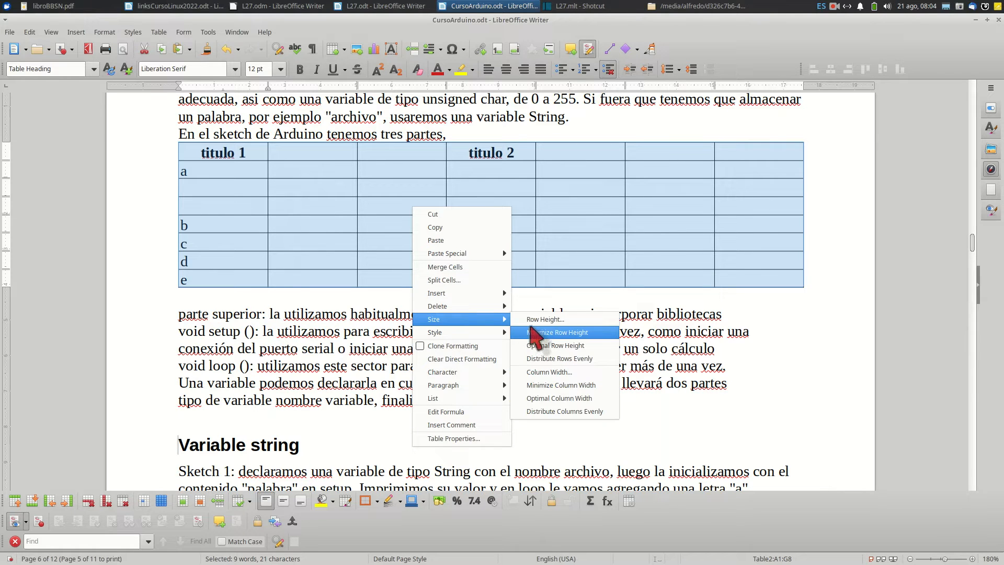
left_click(361, 231)
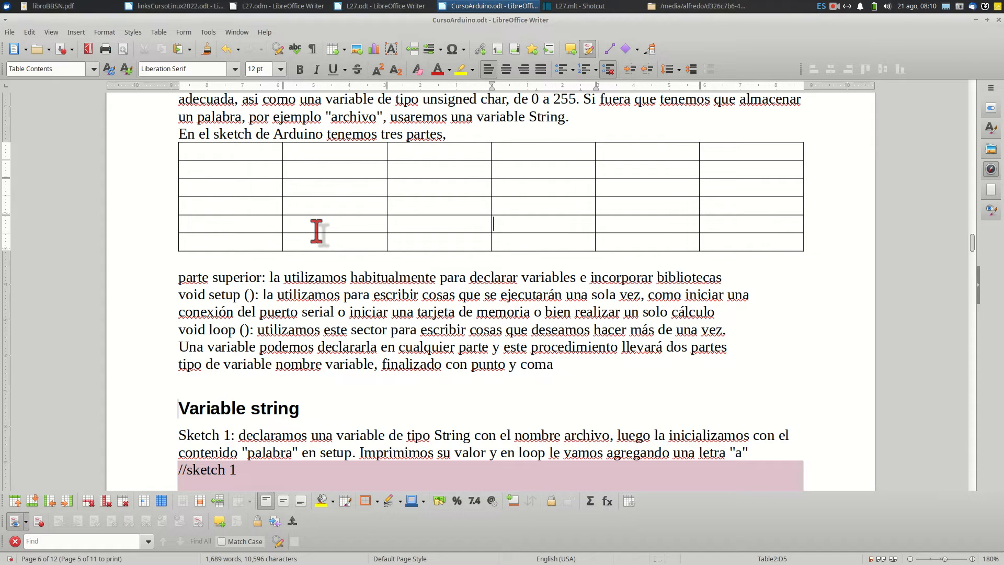
Enter x and y in the third and fourth cells of row two, and merge the two cells above them under the heading "criterio 1"
left_click(448, 168)
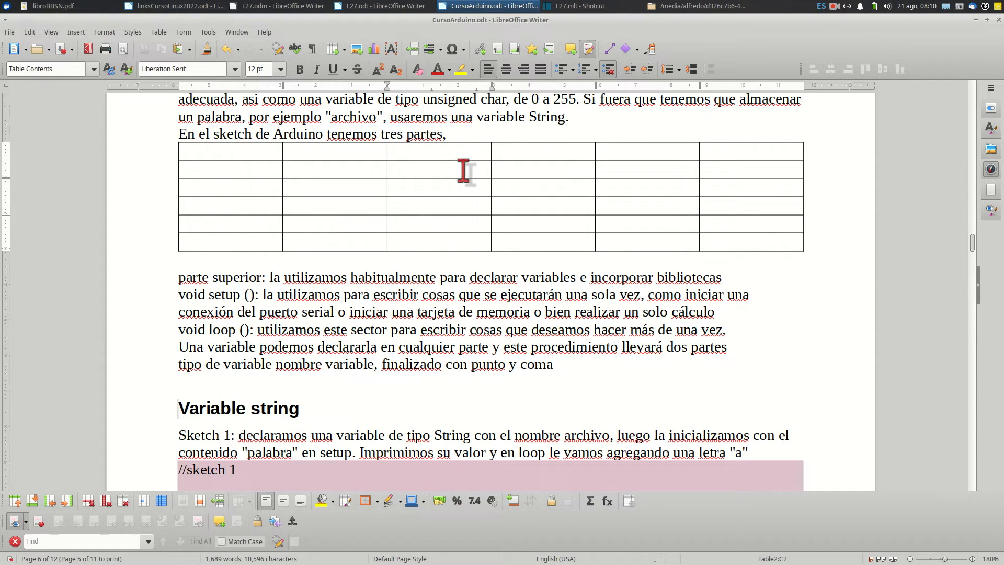
type("v")
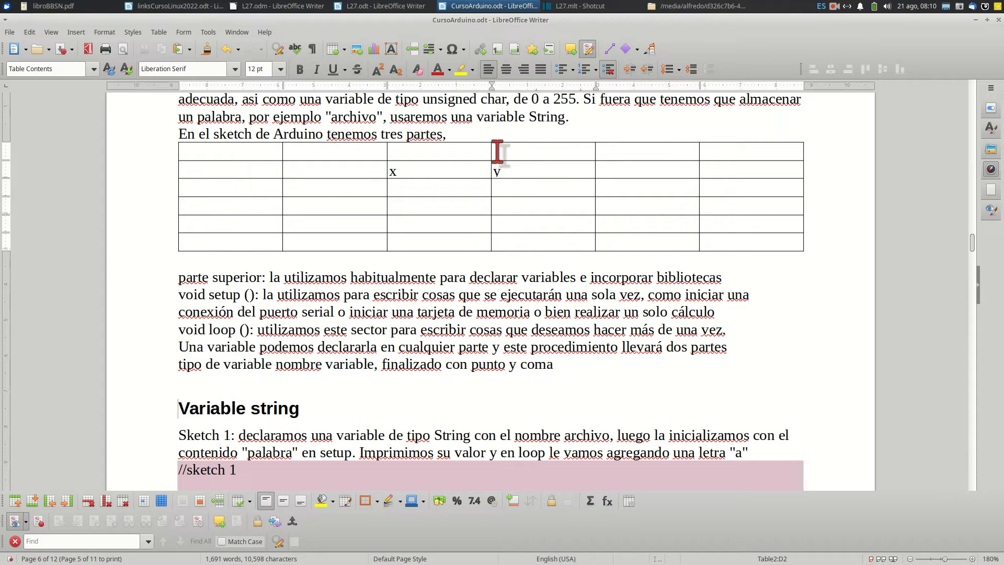
left_click_drag(497, 151, 475, 153)
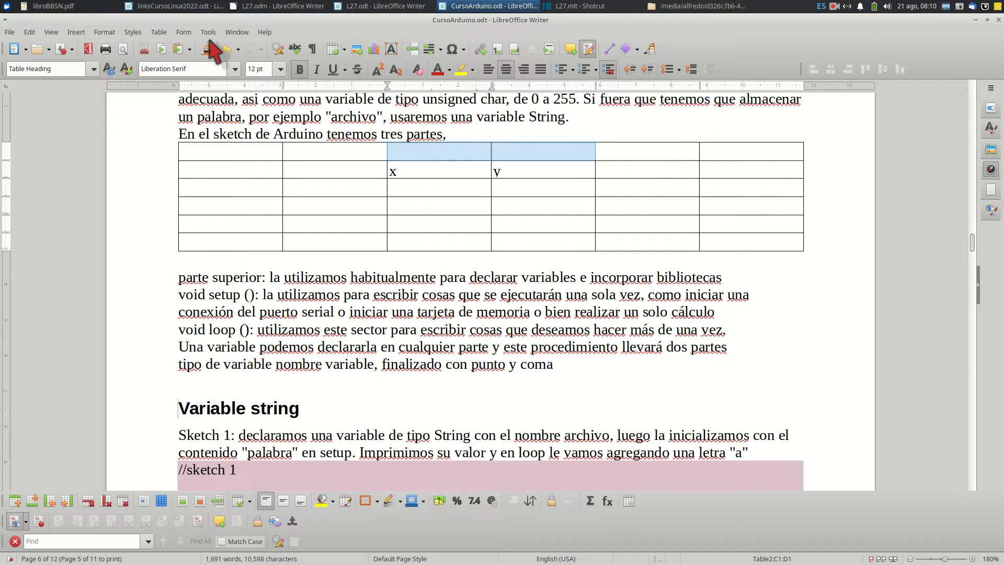
left_click(159, 32)
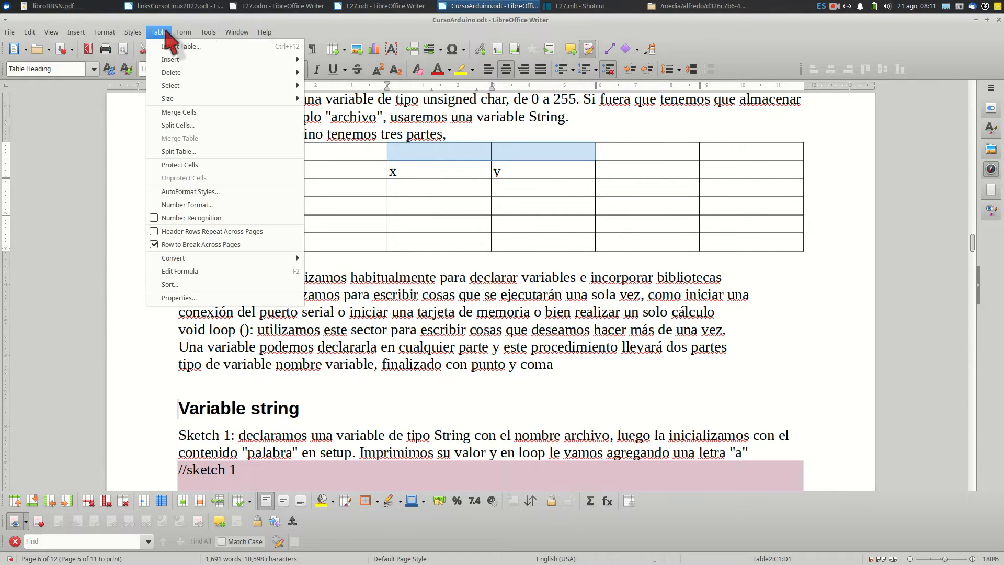
left_click(168, 111)
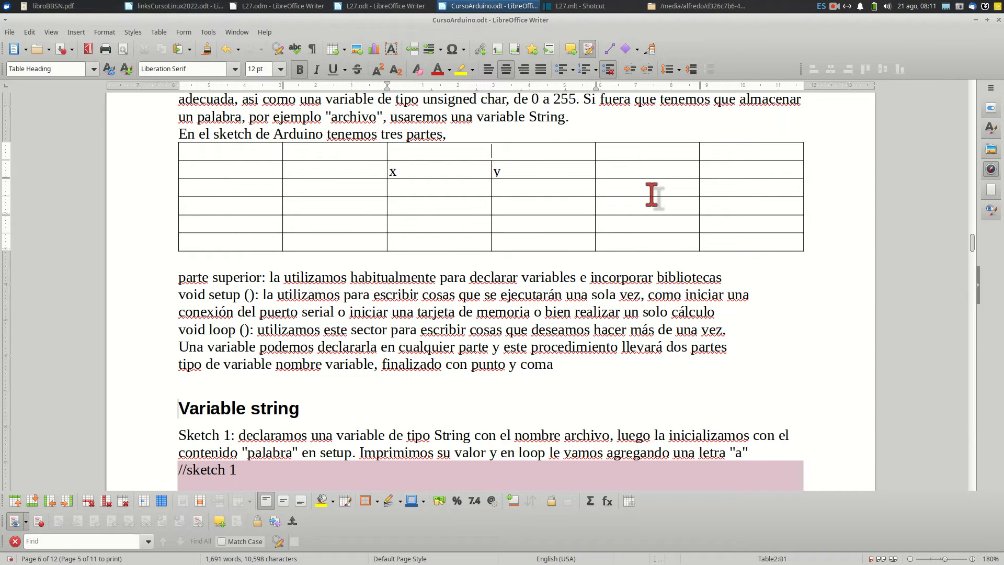
type("criterio 1")
Make the table's second row and first row slightly taller by moving their lower borders
left_click(531, 172)
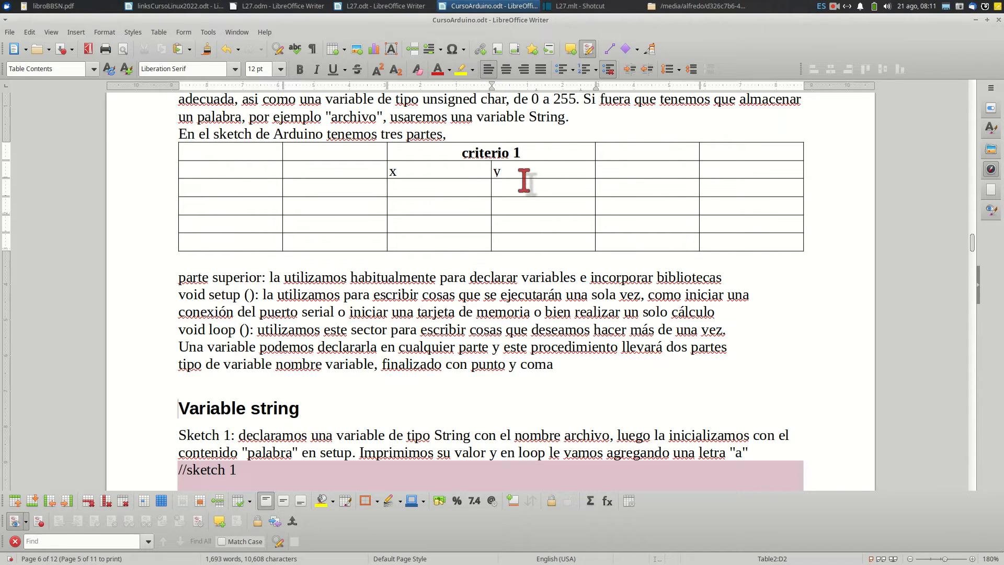
left_click_drag(523, 179, 525, 185)
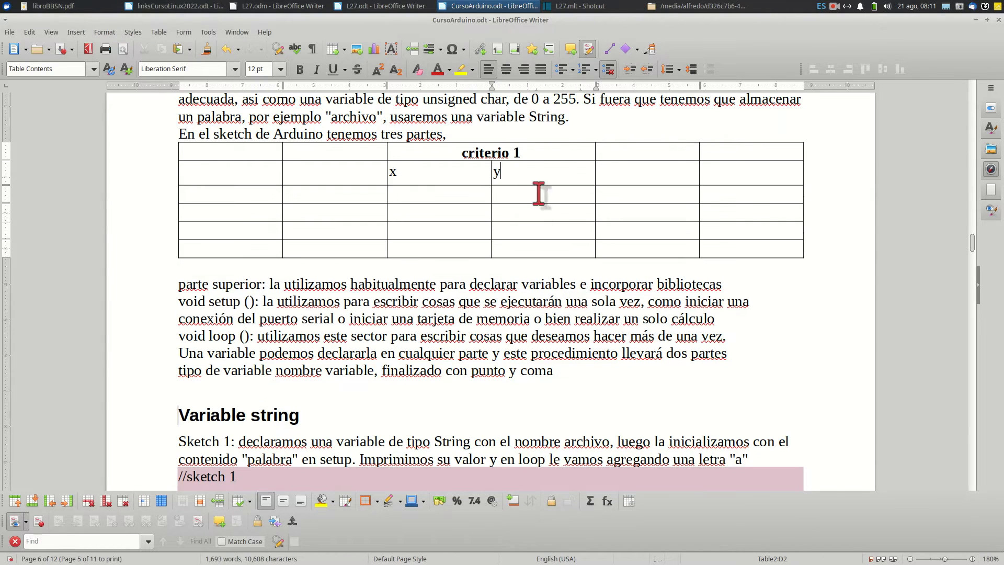
left_click_drag(453, 161, 452, 167)
Set the height of all rows of the whole table to 0.81 cm
left_click_drag(188, 158, 610, 274)
right_click(543, 218)
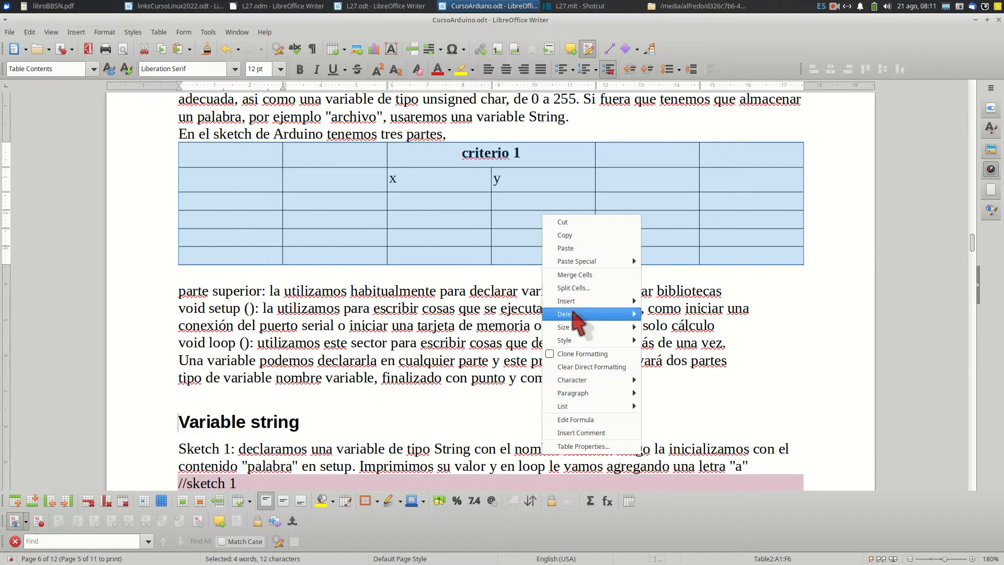
mouse_move(578, 328)
left_click(658, 325)
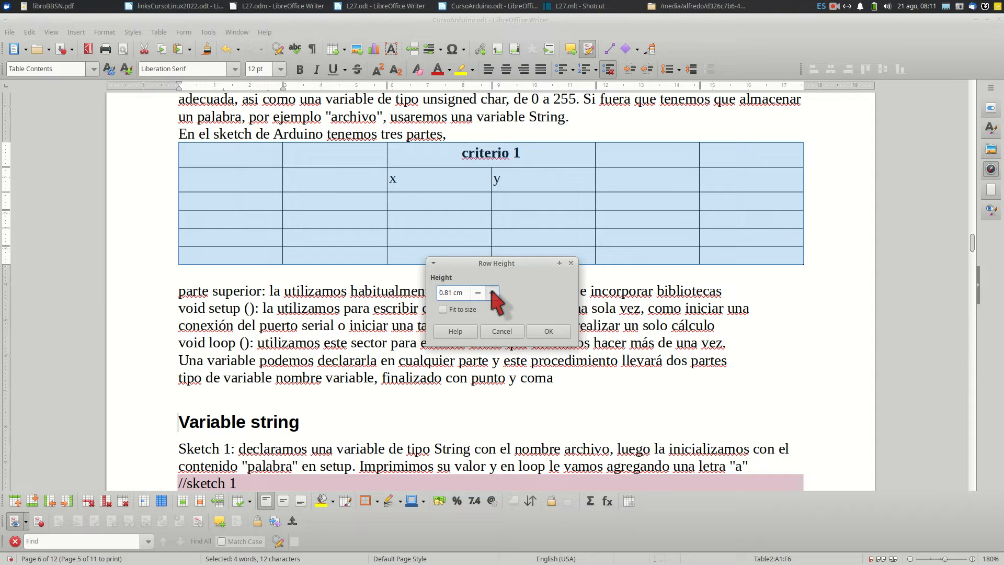
left_click(548, 331)
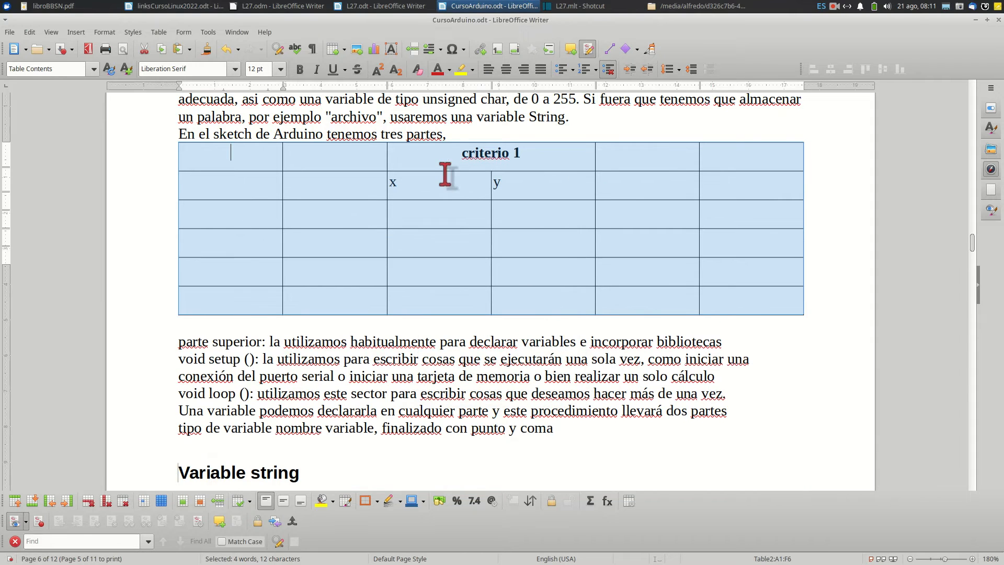
Centre the x and y cells beneath the criterio 1 heading
left_click(464, 205)
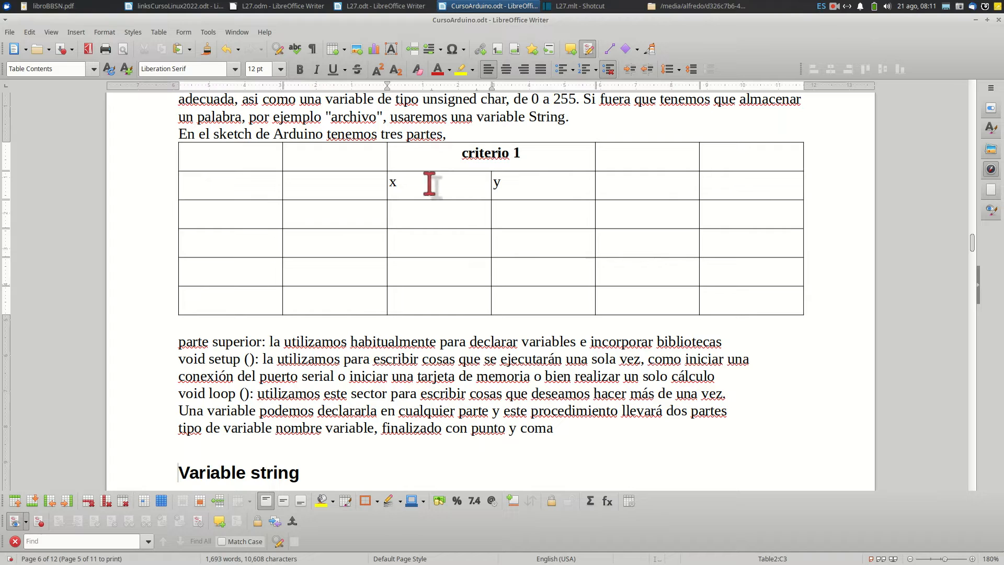
left_click_drag(422, 184, 518, 183)
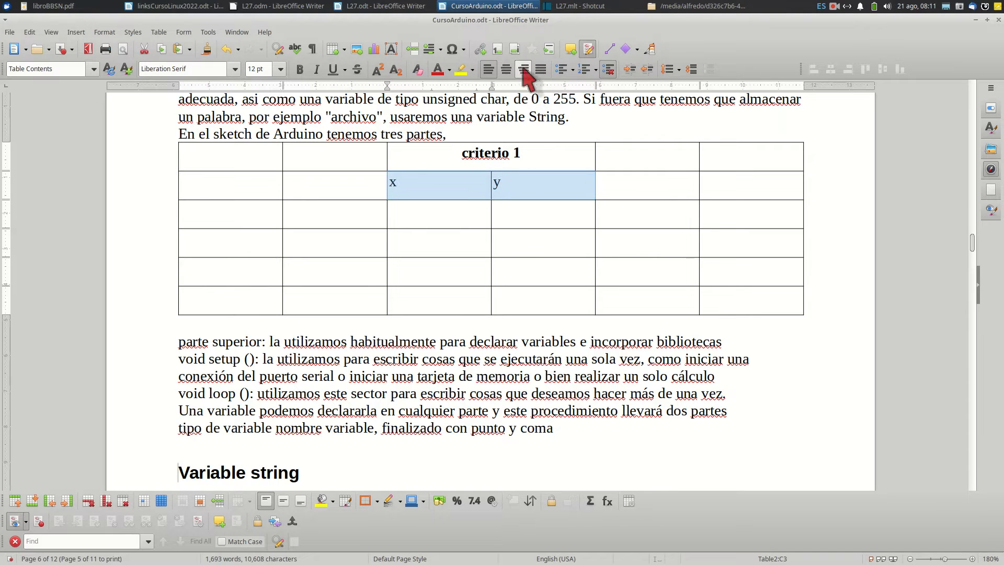
left_click(506, 69)
Merge the last two cells of the table's first row and enter the heading "criterio 2" in the merged cell
left_click_drag(637, 153, 711, 155)
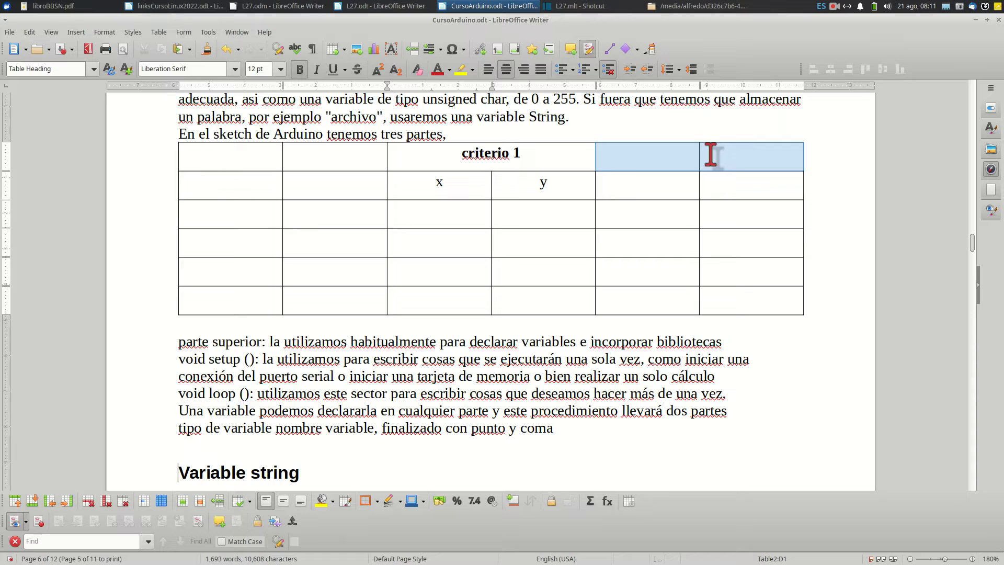
left_click(159, 32)
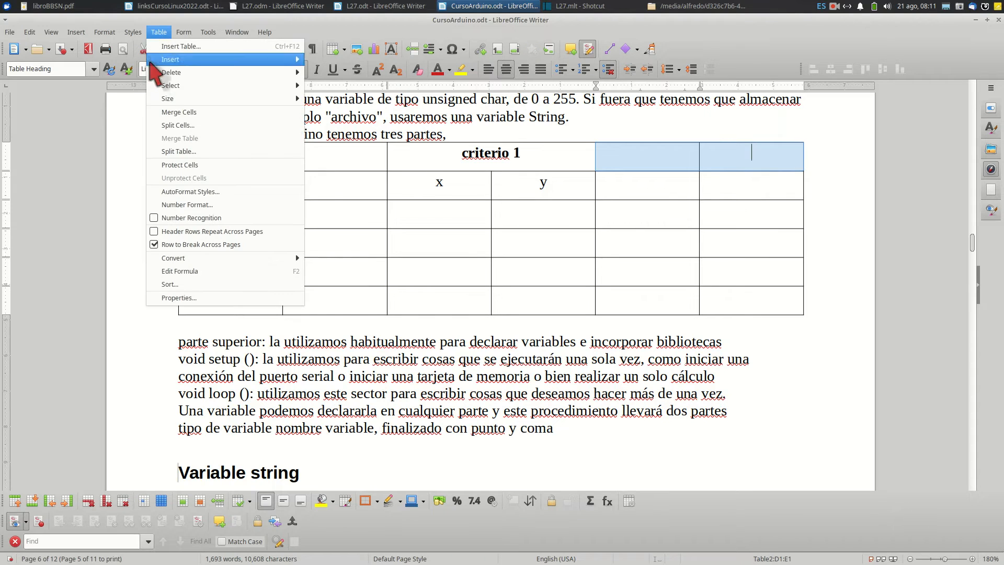
left_click(179, 112)
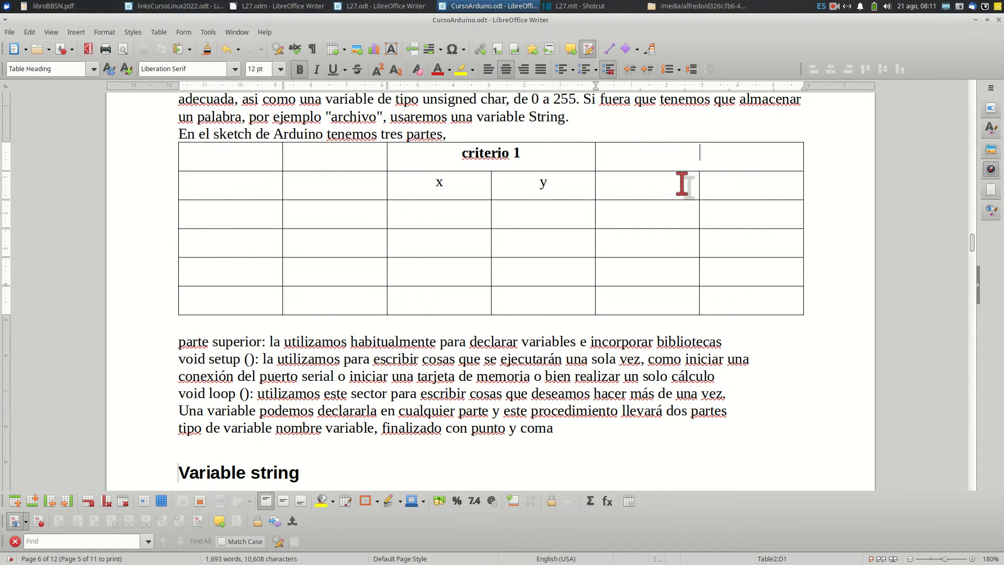
type("creierier")
key("BackSpace")
type("teri")
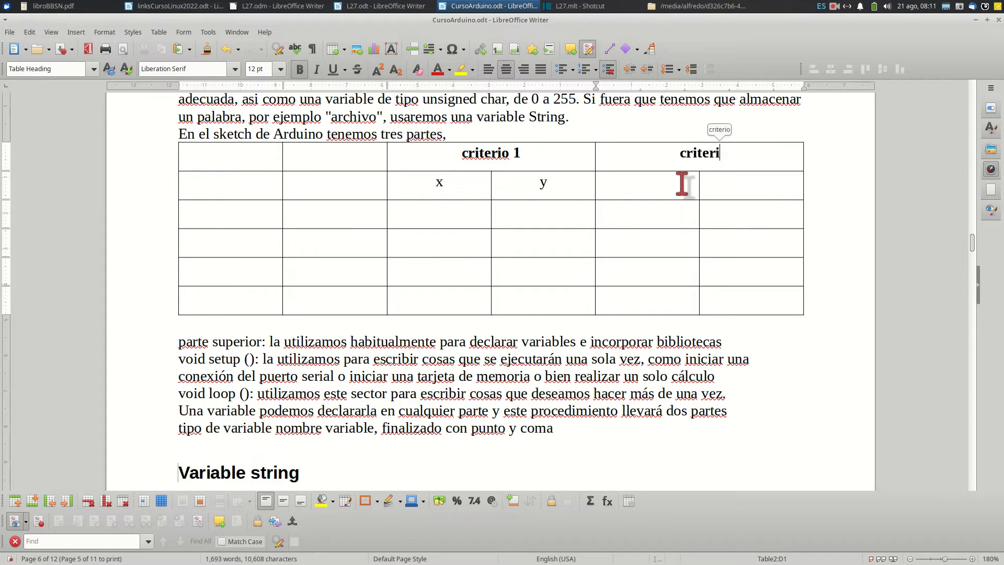
type("o 2")
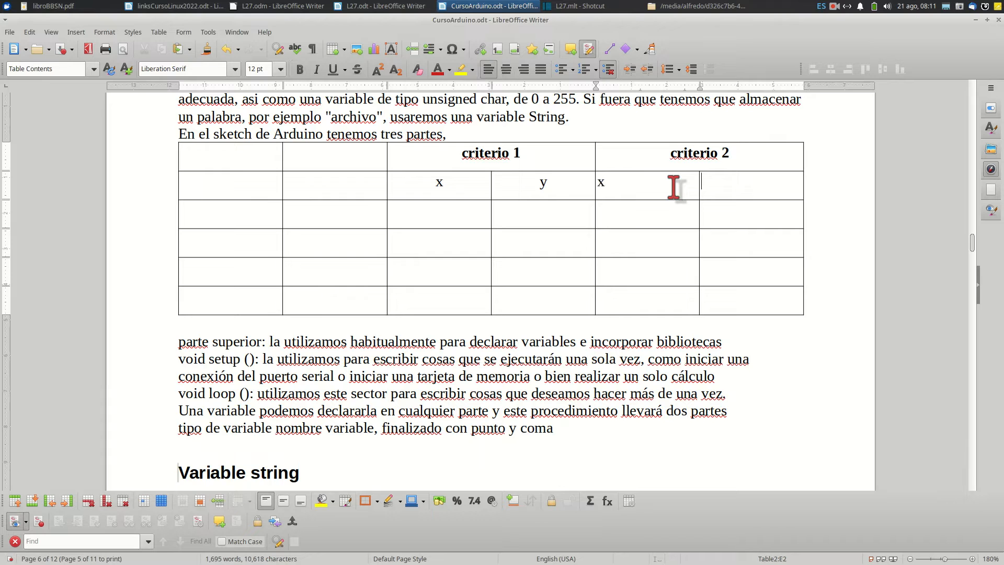
Enter x and y in the two cells beneath the criterio 2 heading and centre them
left_click_drag(713, 189, 658, 183)
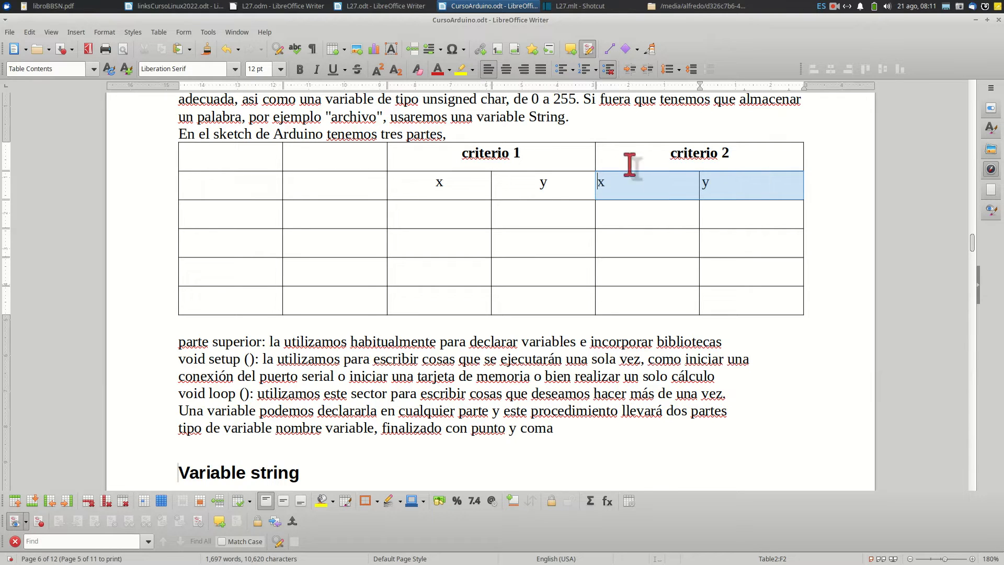
left_click(505, 69)
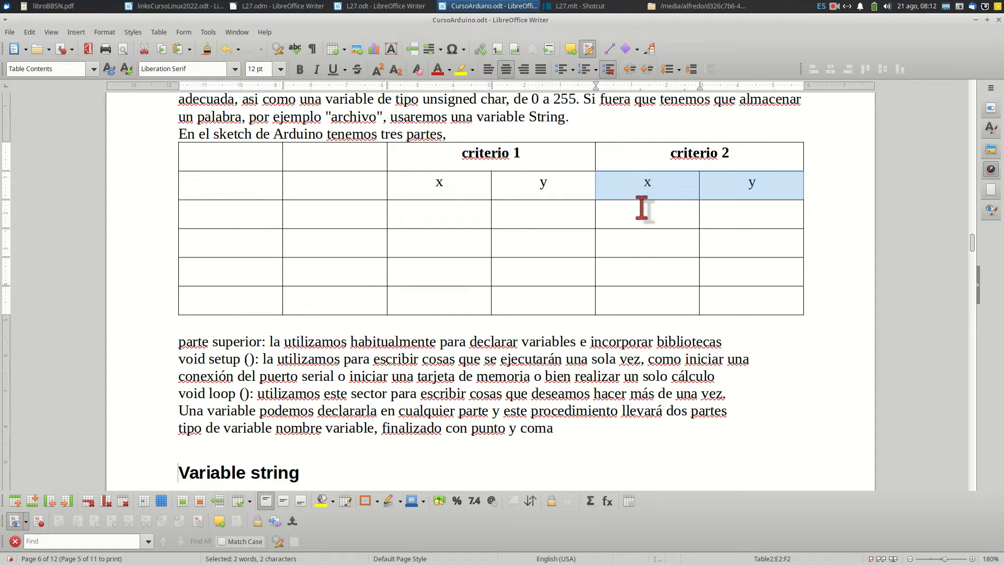
Enter A, B, A, B down the table's second column and merge the first-column cells beside the first pair, labelled "opción 1"
left_click(363, 211)
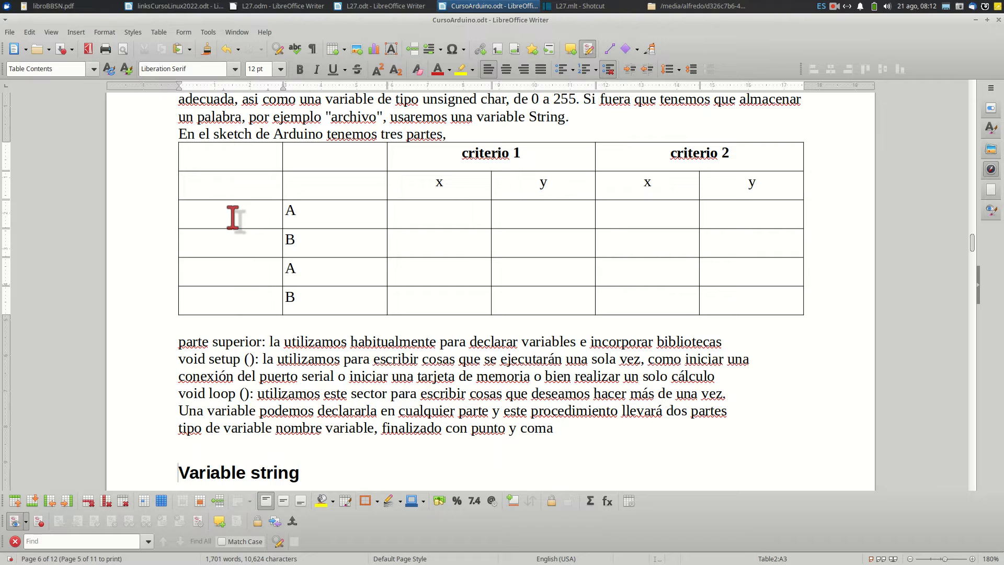
left_click_drag(233, 216, 230, 231)
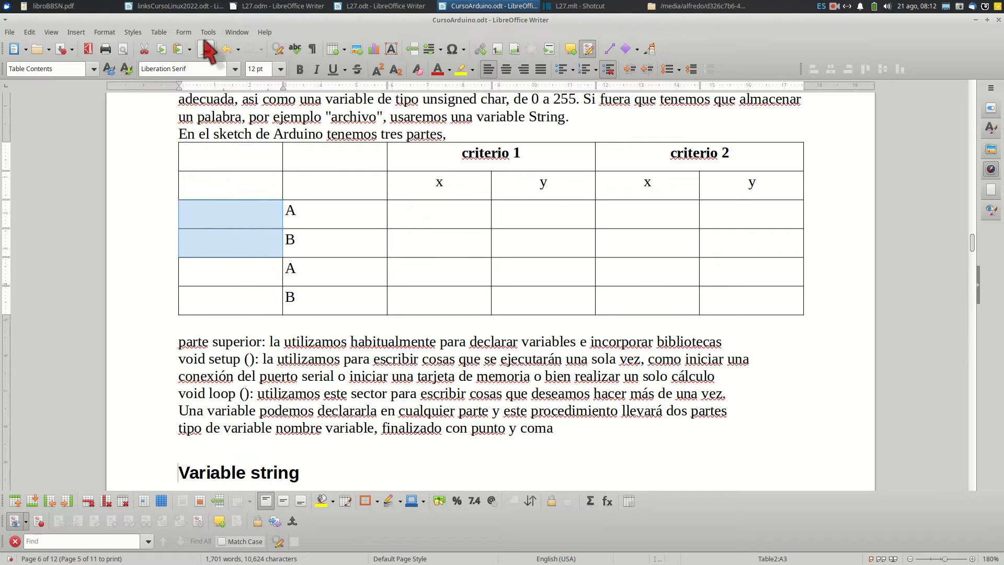
left_click(159, 32)
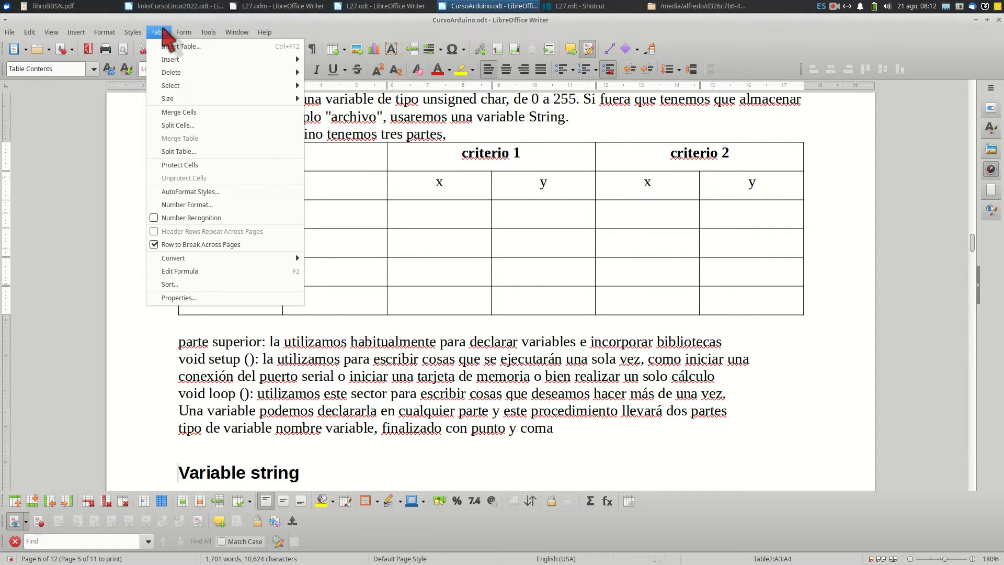
left_click(186, 112)
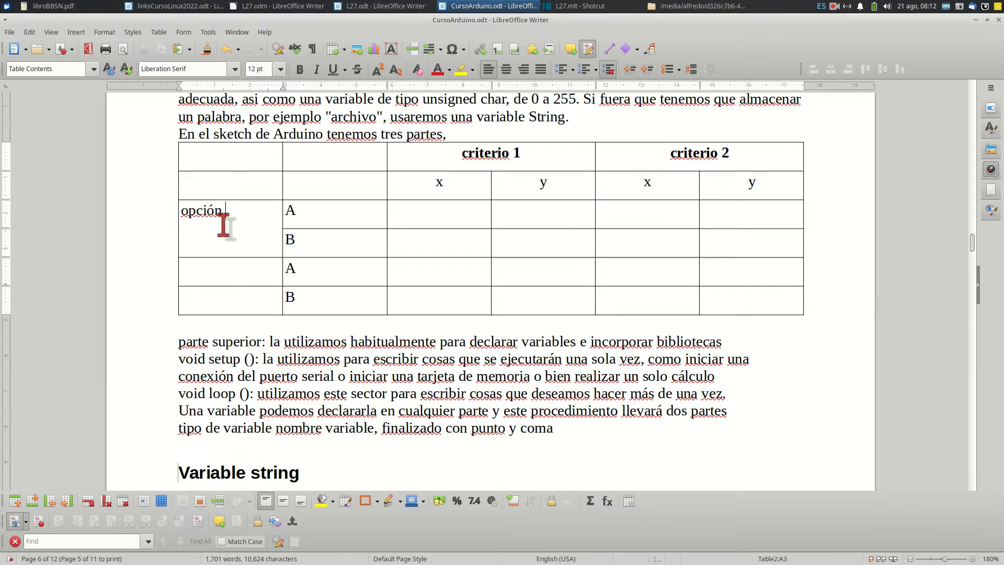
Merge the first-column cells beside the second A and B pair and enter "opción 2" in the merged cell
left_click_drag(208, 269, 216, 292)
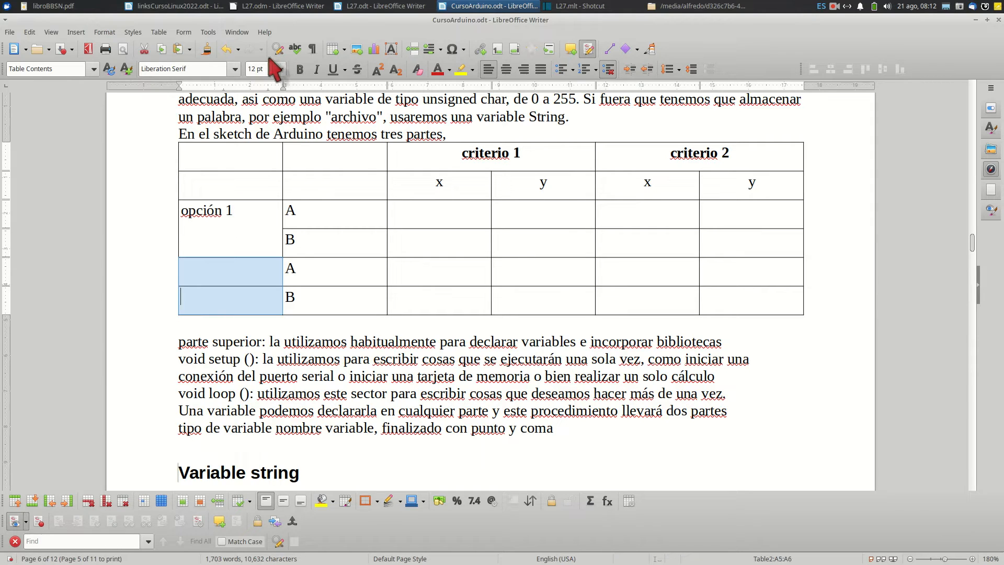
left_click(160, 32)
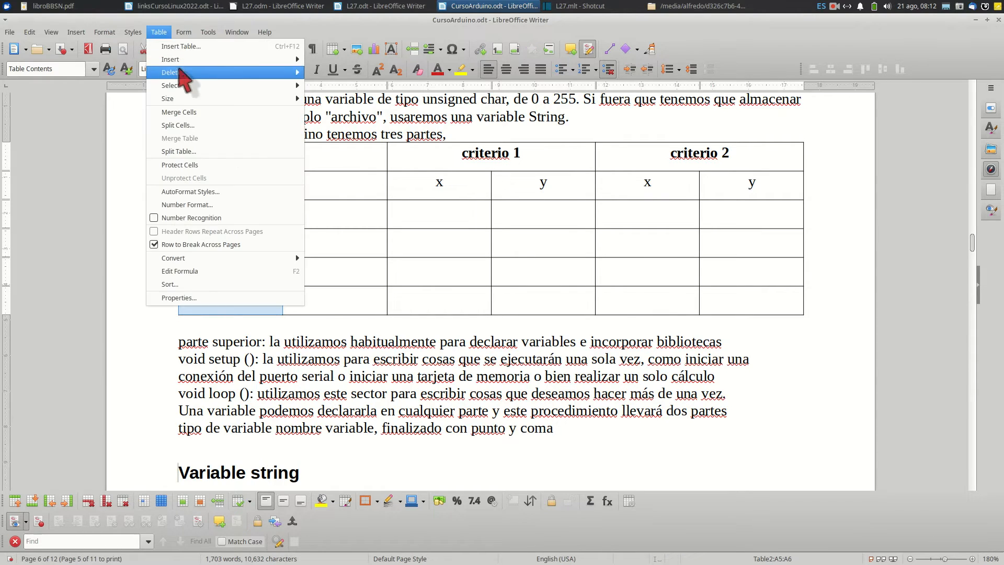
left_click(195, 114)
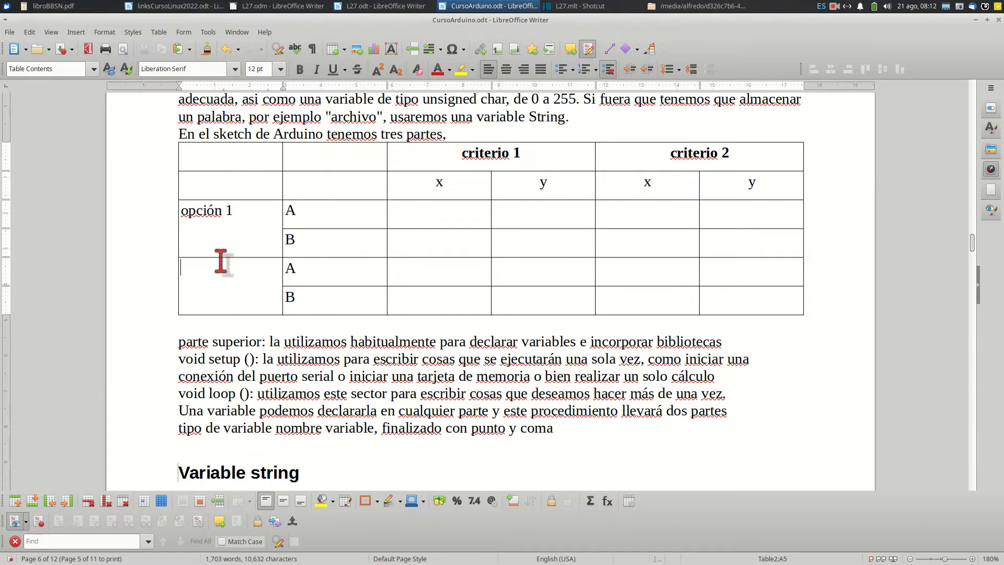
type("opci´")
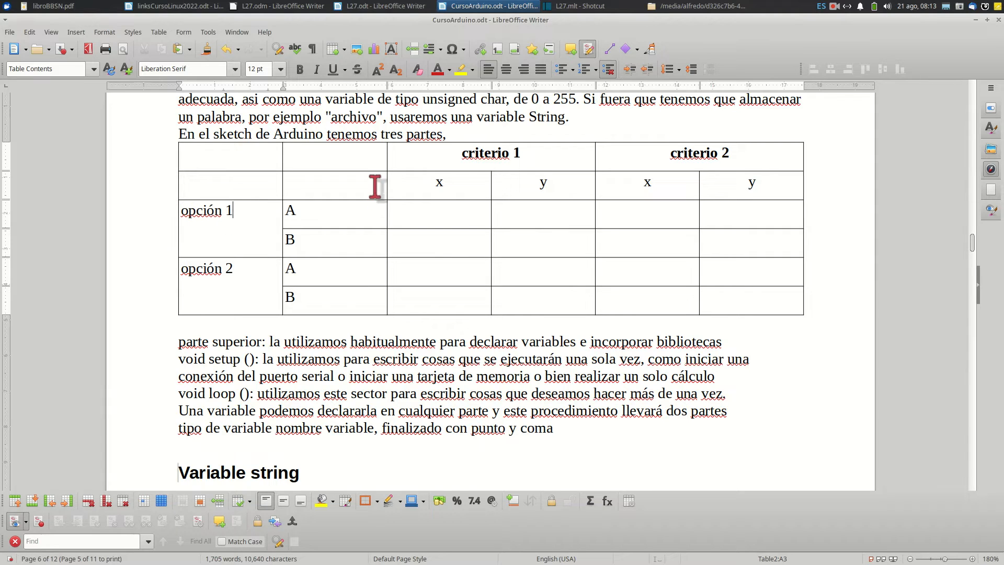
Merge the four empty cells in the table's upper-left corner, beside the criterio 1 heading, into one cell
left_click(304, 184)
left_click_drag(303, 185, 234, 161)
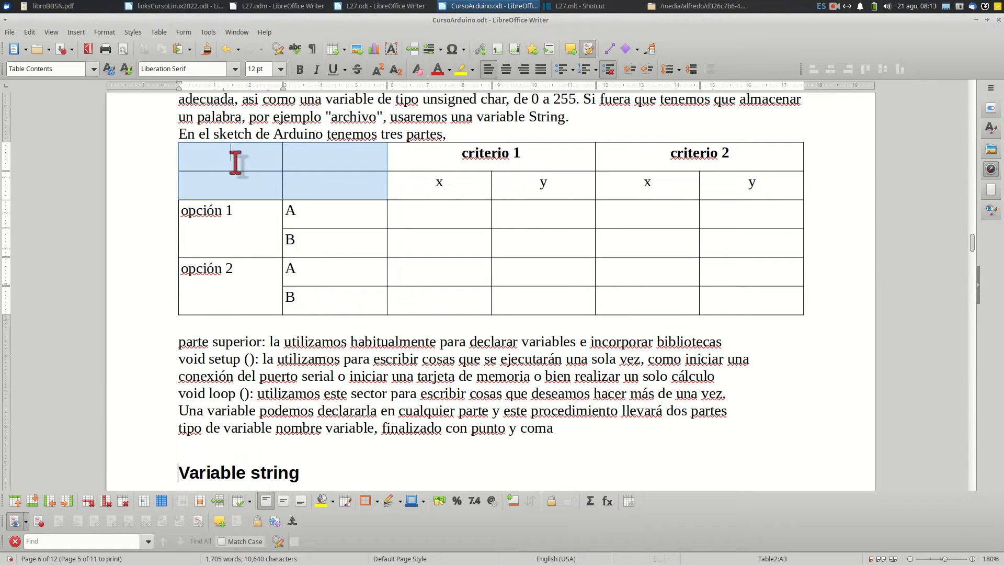
left_click(184, 32)
left_click(181, 110)
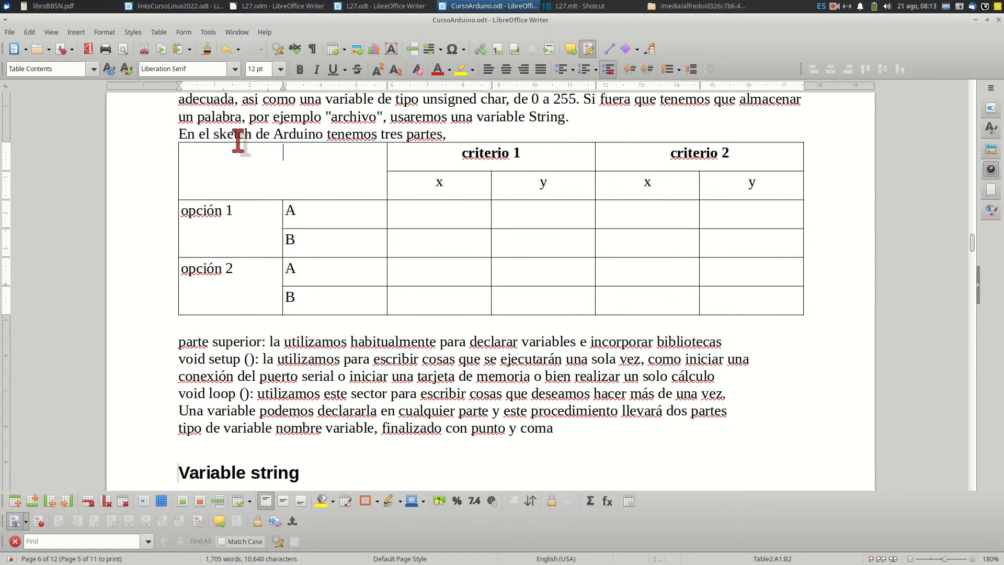
Give the merged empty corner cell of the table a grey background colour from the standard palette
right_click(301, 179)
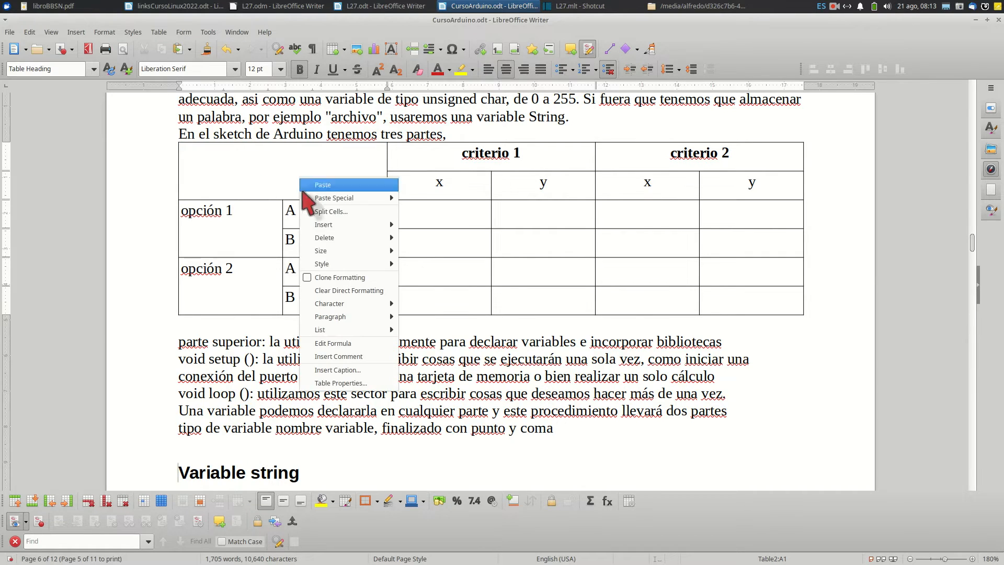
left_click(348, 383)
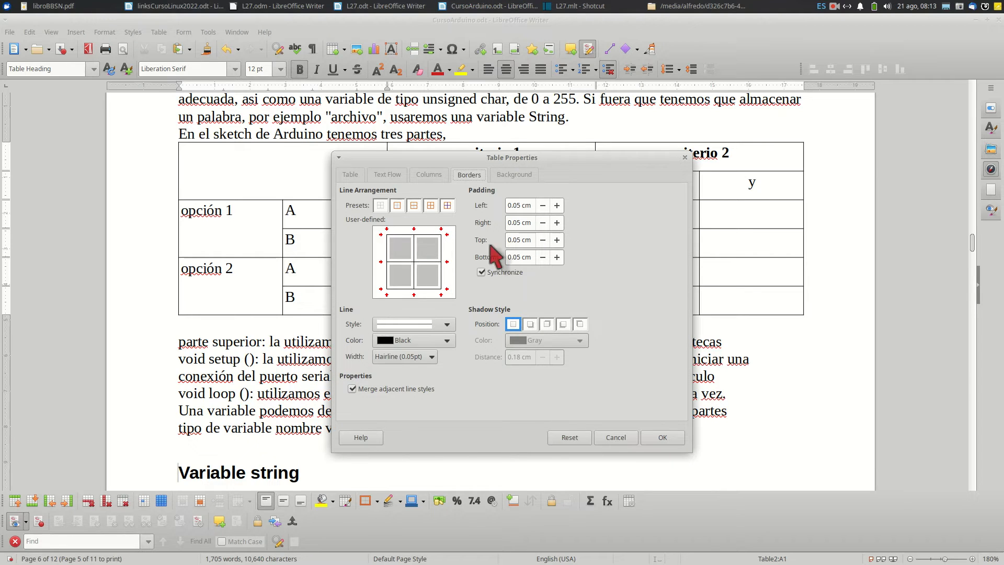
left_click(512, 175)
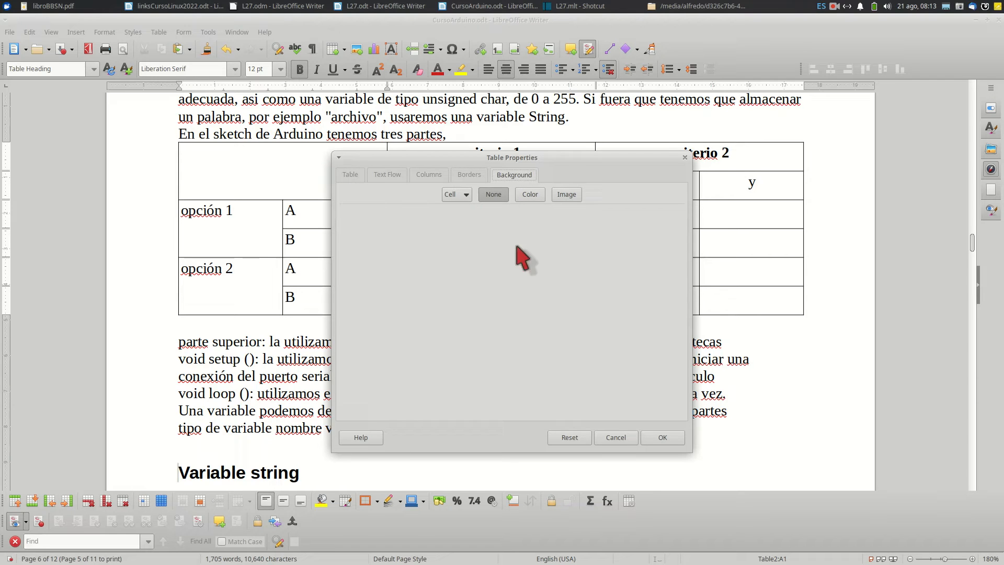
left_click(530, 195)
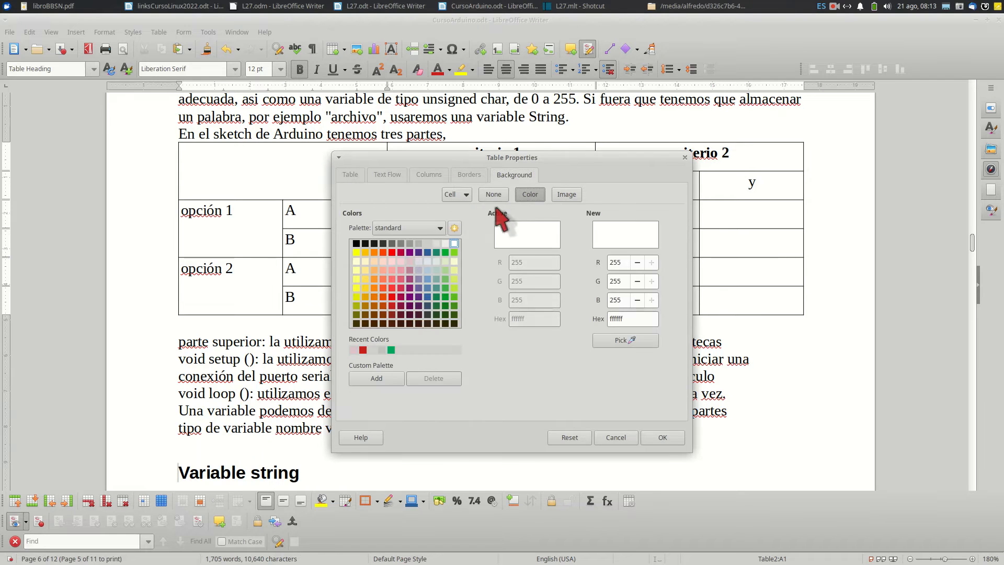
left_click(418, 244)
left_click(662, 437)
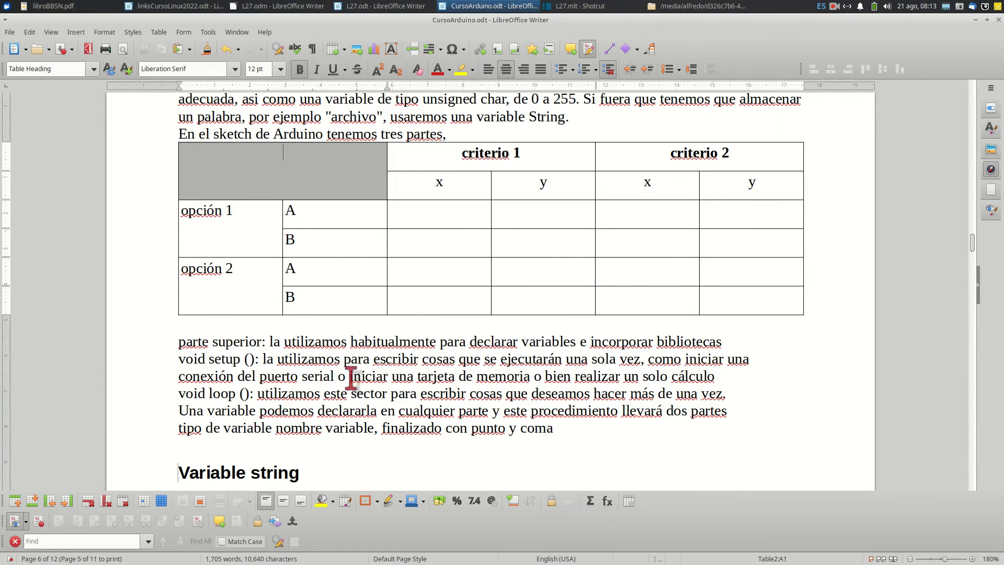
Centre the opción 1 text vertically within its merged cell
key("Down")
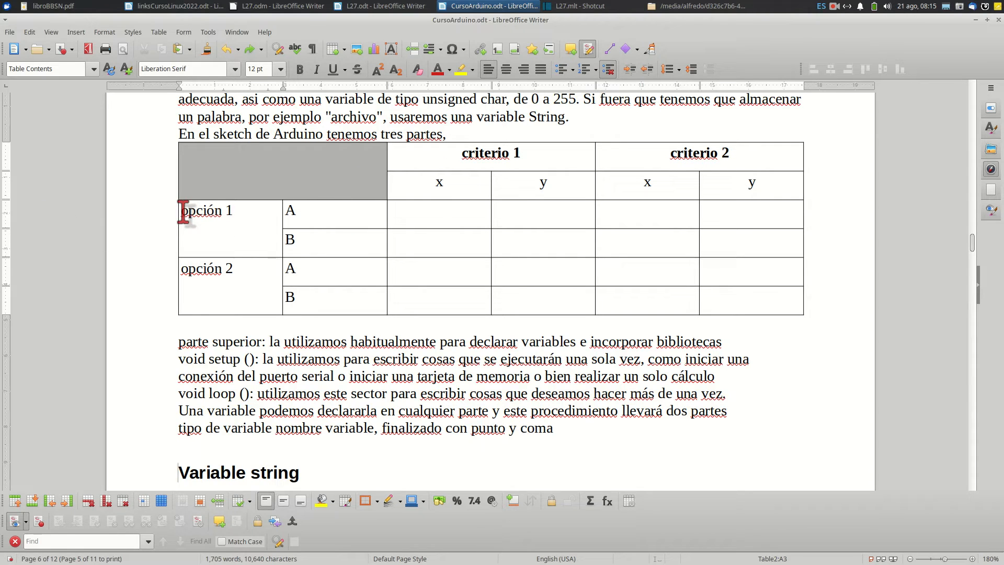
left_click_drag(183, 211, 238, 217)
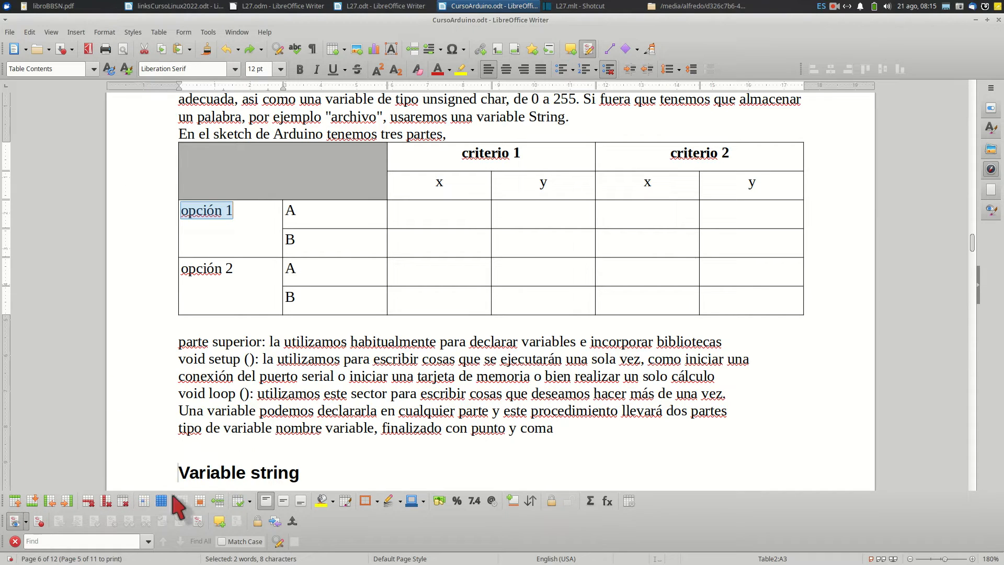
left_click(284, 501)
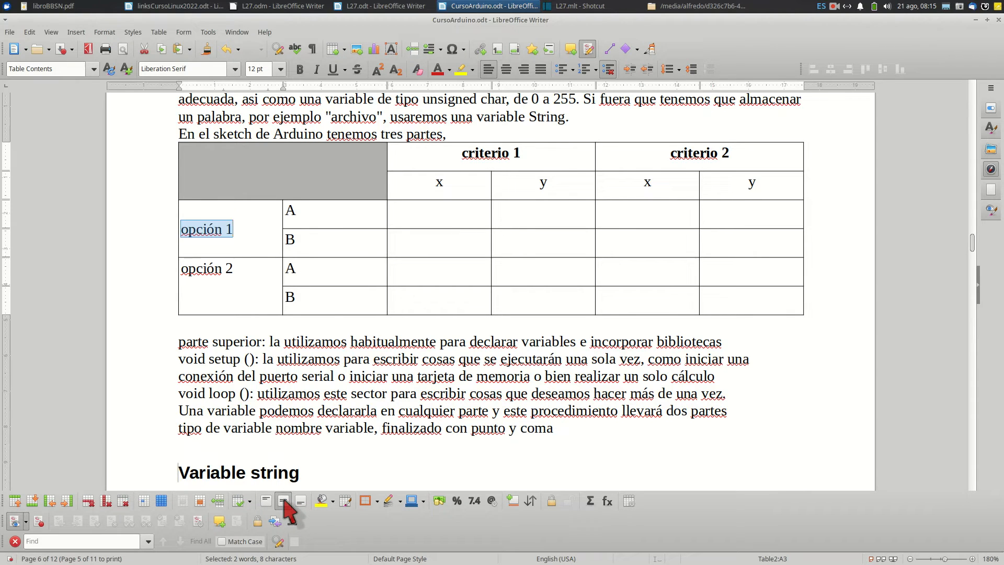
Fill the opción 1 cell with yellow and clear the background again with No Fill
left_click(321, 501)
left_click(333, 501)
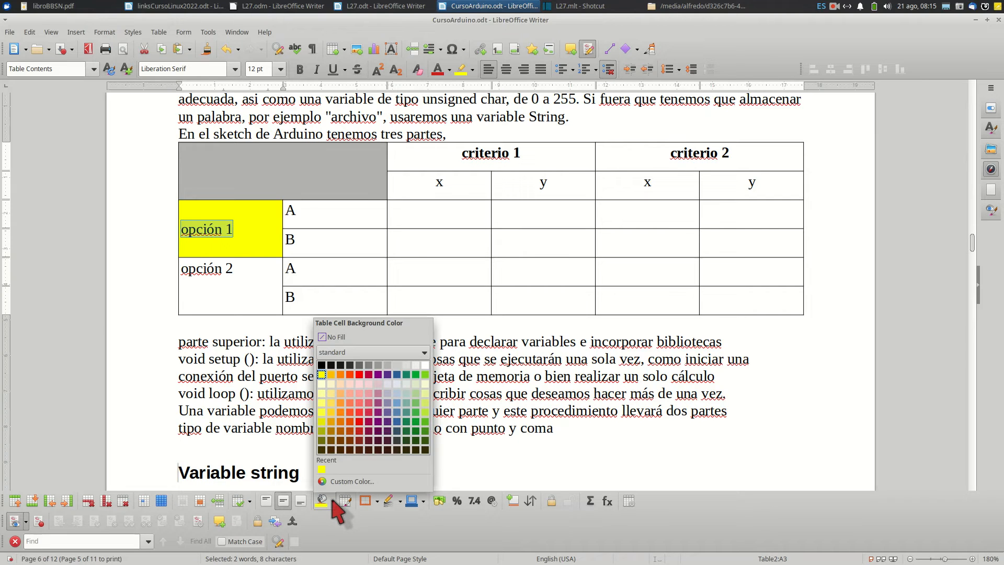
left_click(326, 340)
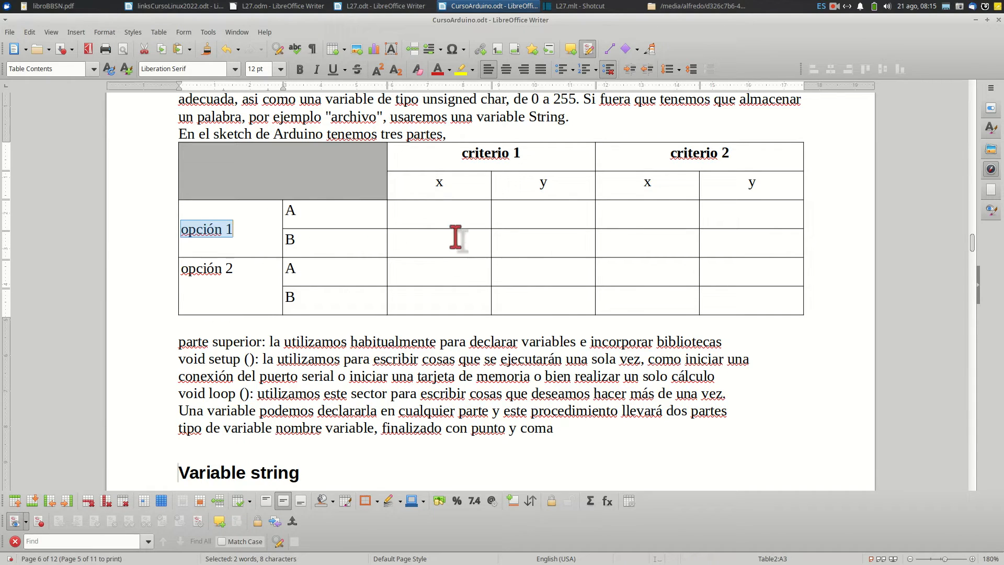
Try splitting the four empty cells beneath the x of criterio 1 horizontally into 2
left_click(439, 183)
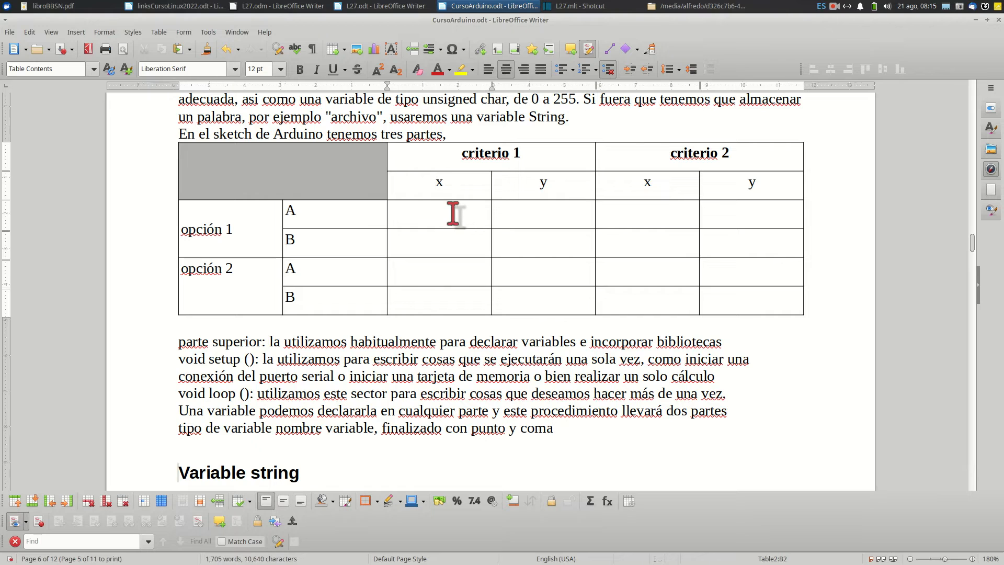
left_click_drag(439, 224, 443, 299)
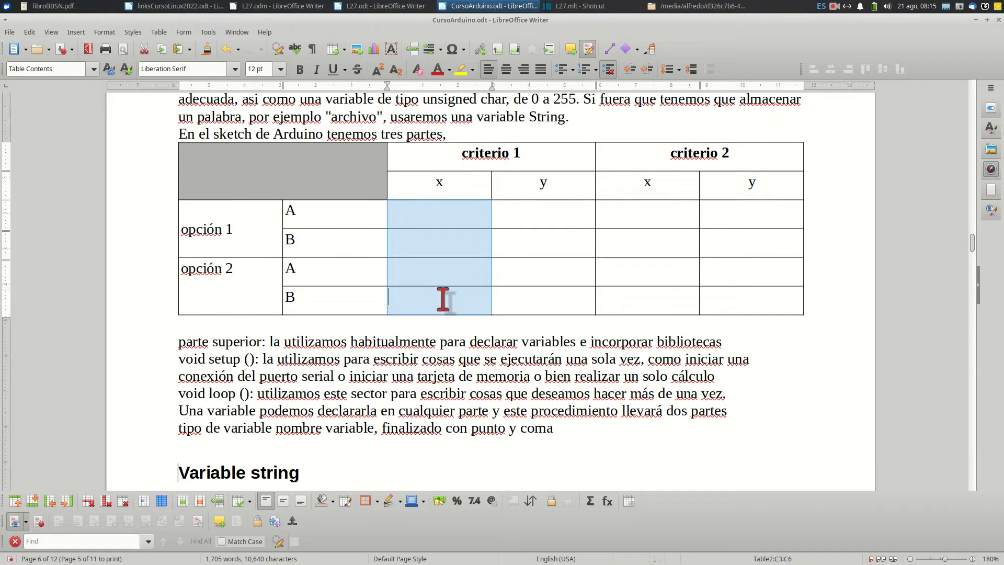
left_click(159, 32)
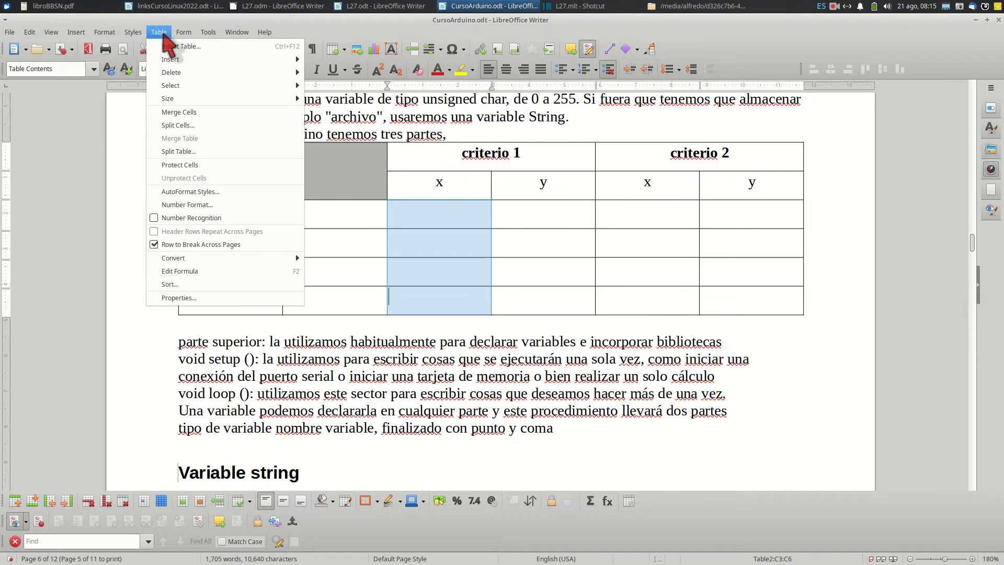
left_click(178, 125)
left_click_drag(491, 241, 615, 196)
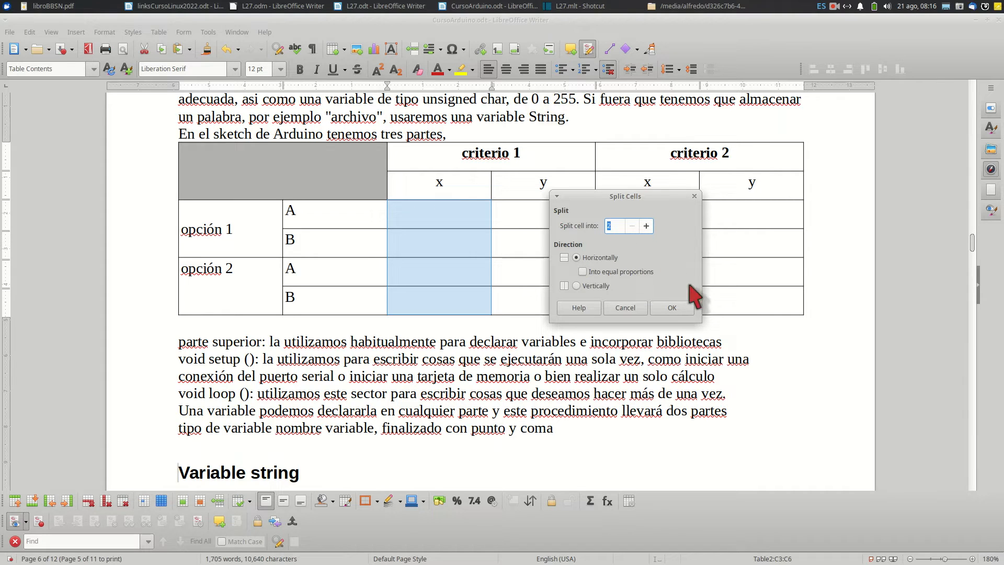
left_click(675, 310)
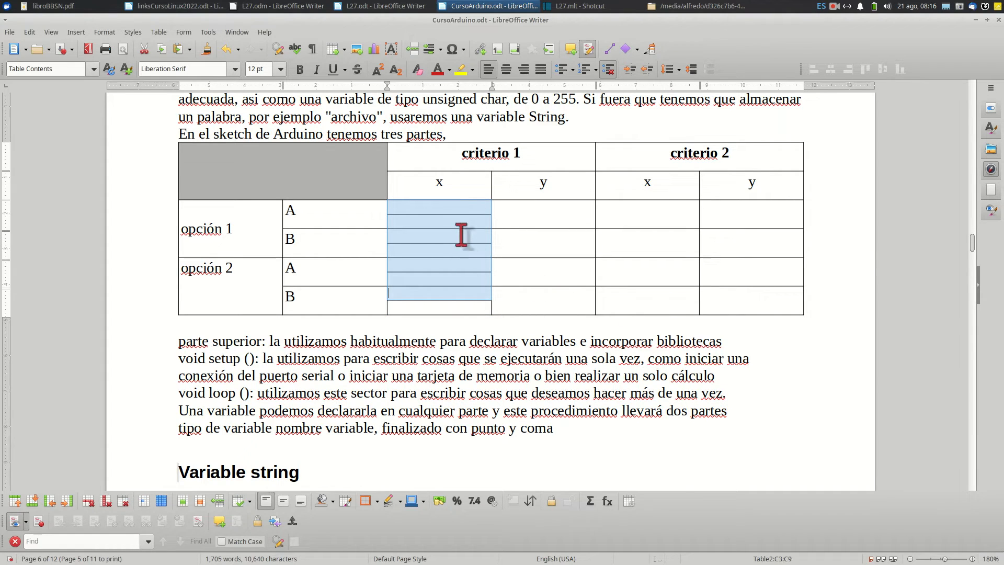
left_click(456, 212)
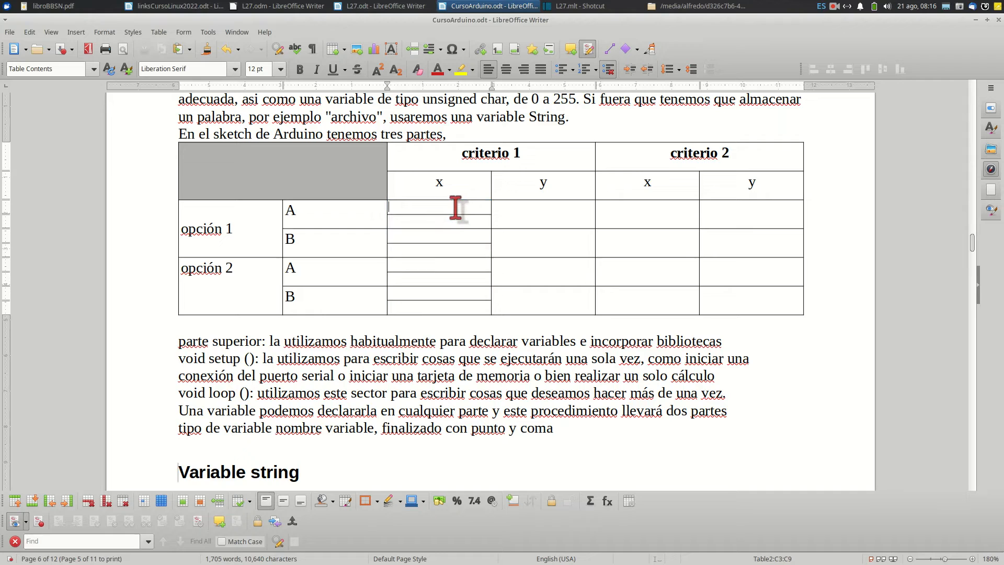
Split the four empty cells beneath the x of criterio 1 vertically into 2
left_click_drag(460, 213, 462, 316)
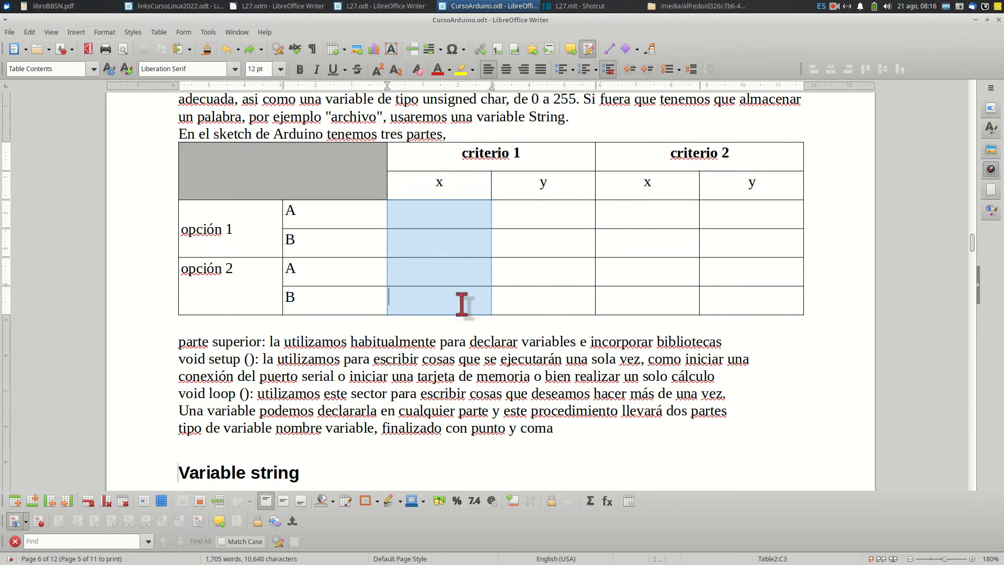
left_click(159, 32)
left_click(187, 127)
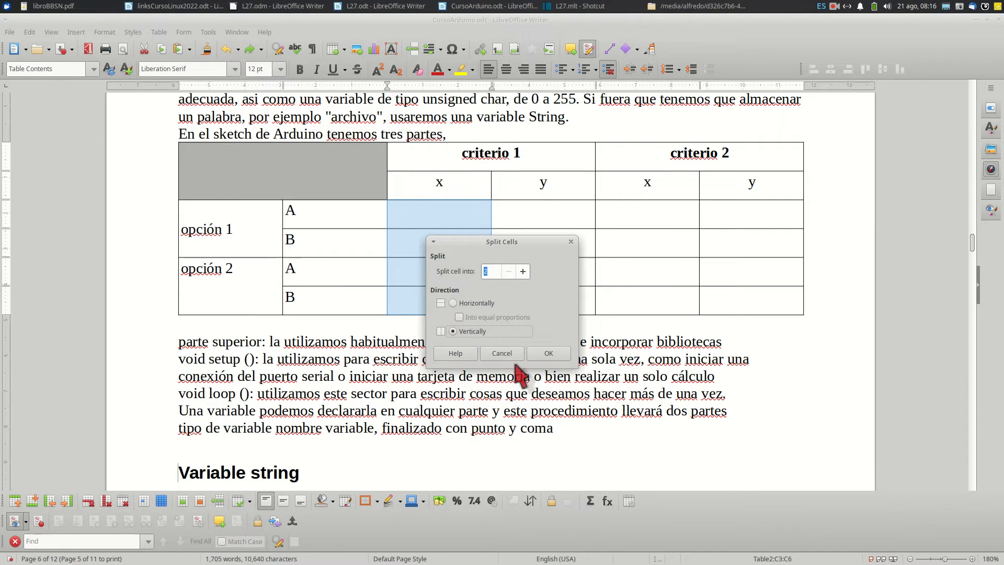
left_click(548, 353)
left_click(451, 248)
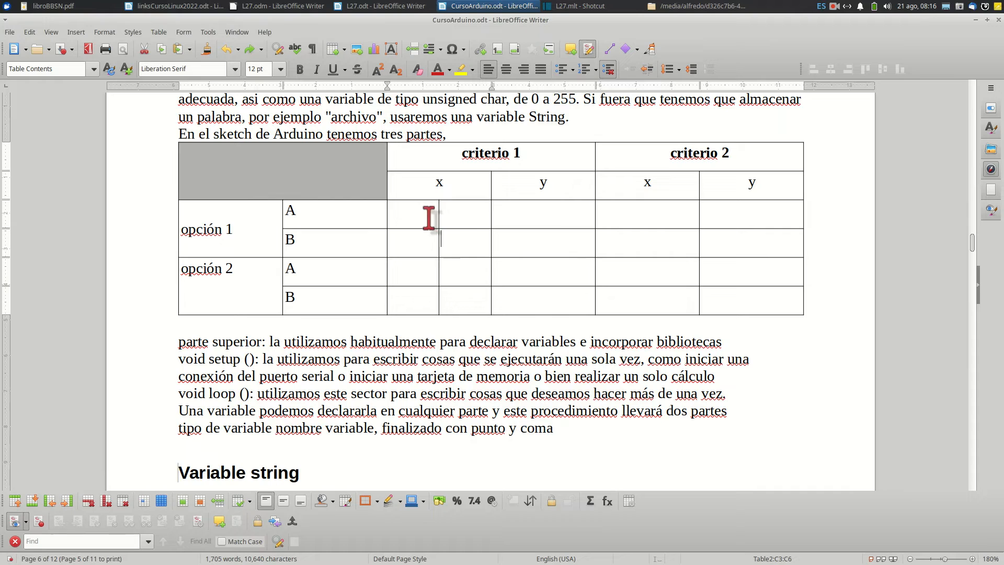
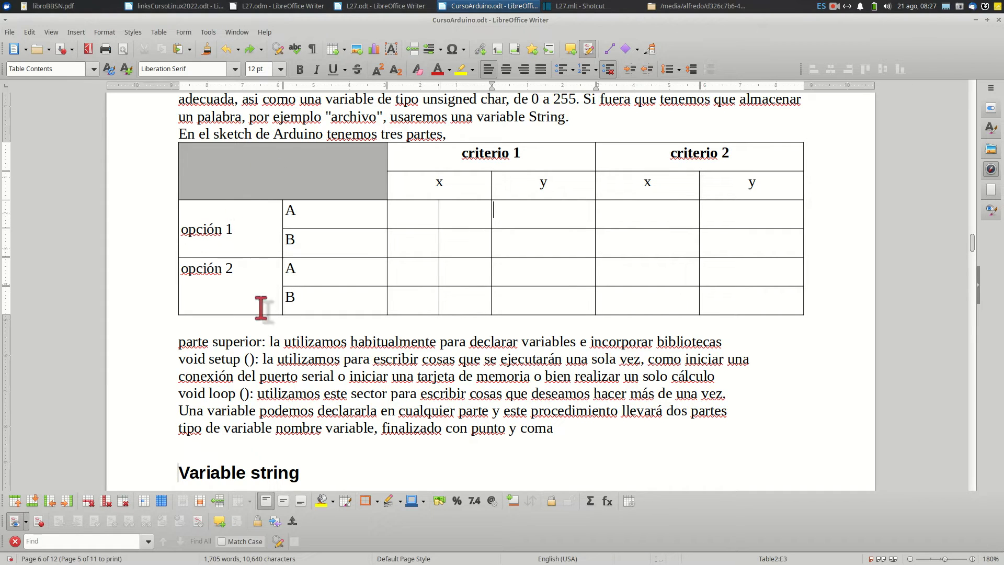
Split the table at the opción 2 row, copying the heading into the second table
left_click(222, 264)
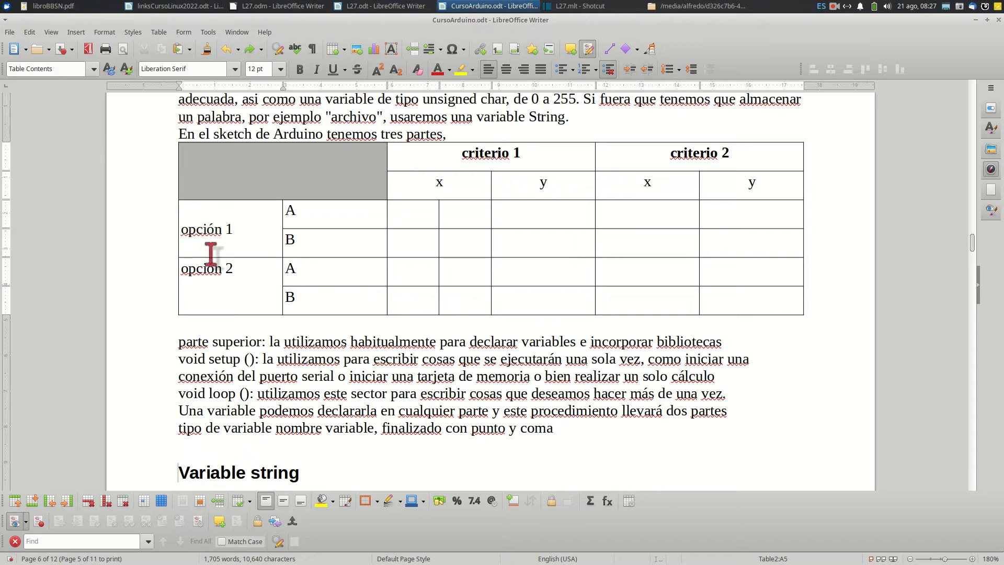
left_click(159, 32)
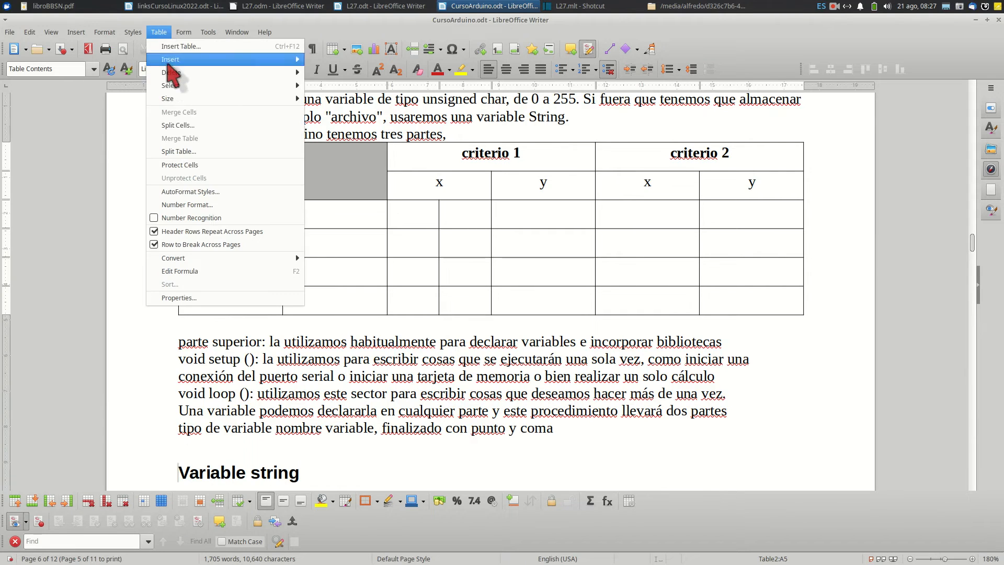
left_click(184, 151)
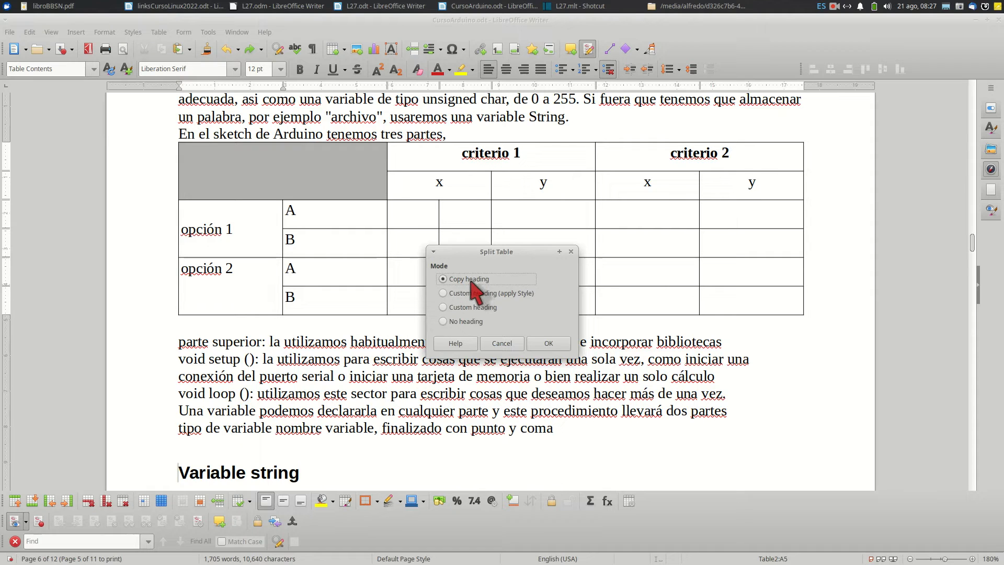
left_click(549, 343)
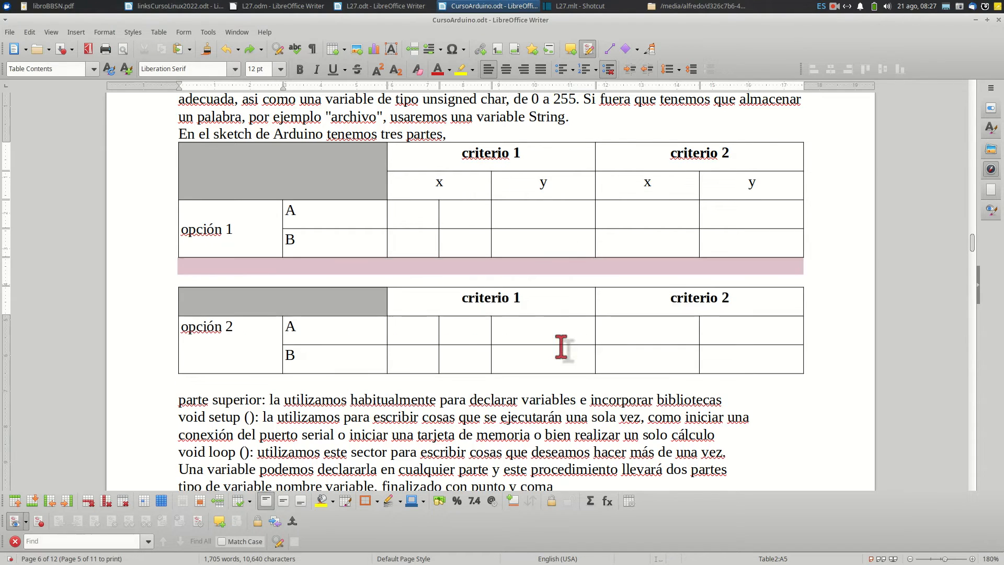
Apply Default Paragraph Style to the line between the two tables and add an empty line there
left_click(183, 266)
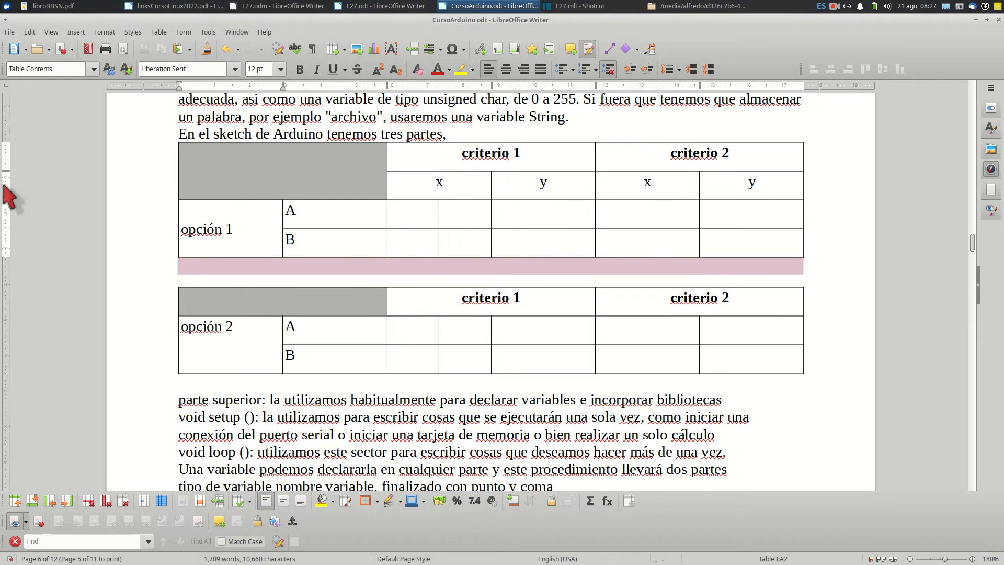
left_click(92, 70)
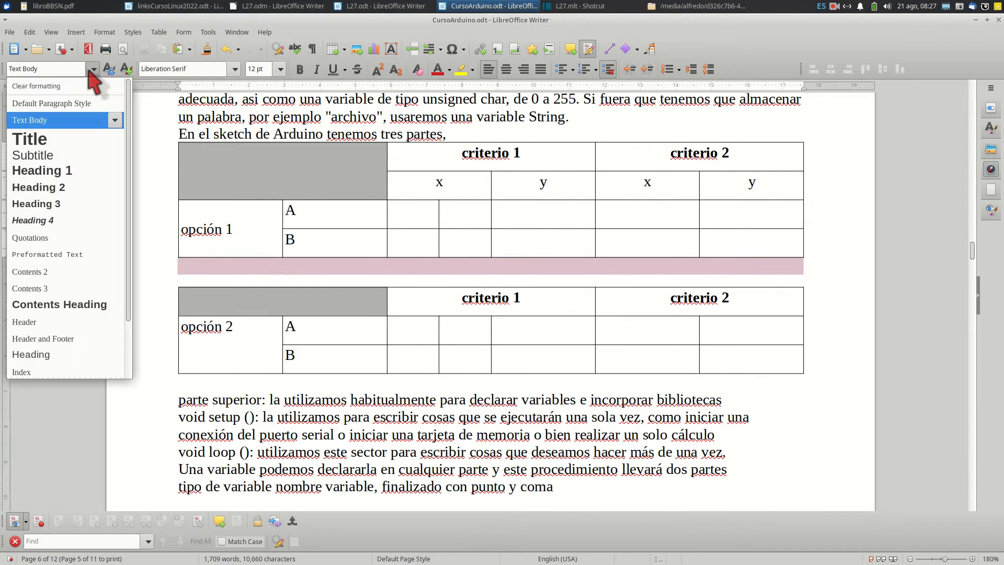
left_click(79, 103)
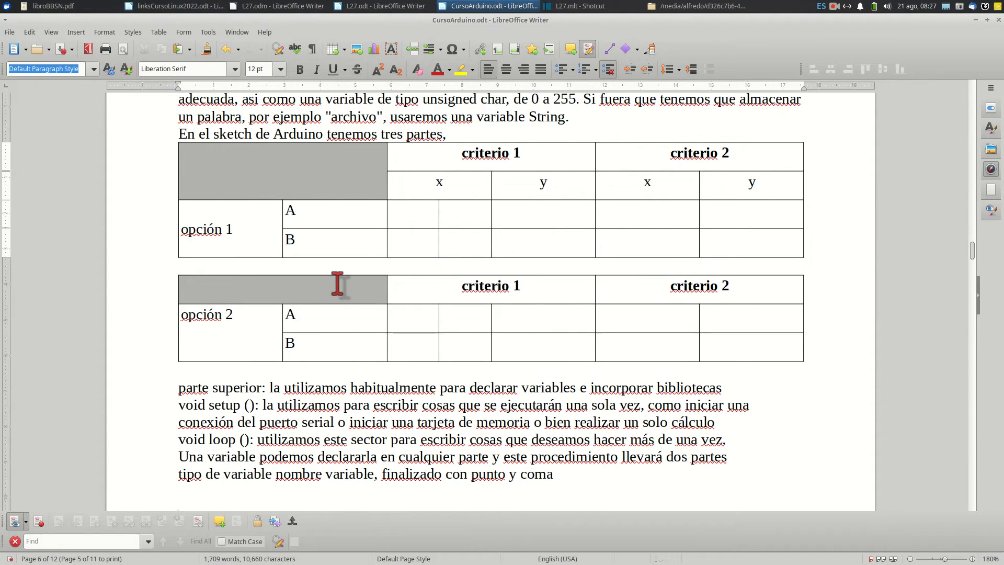
key("Return")
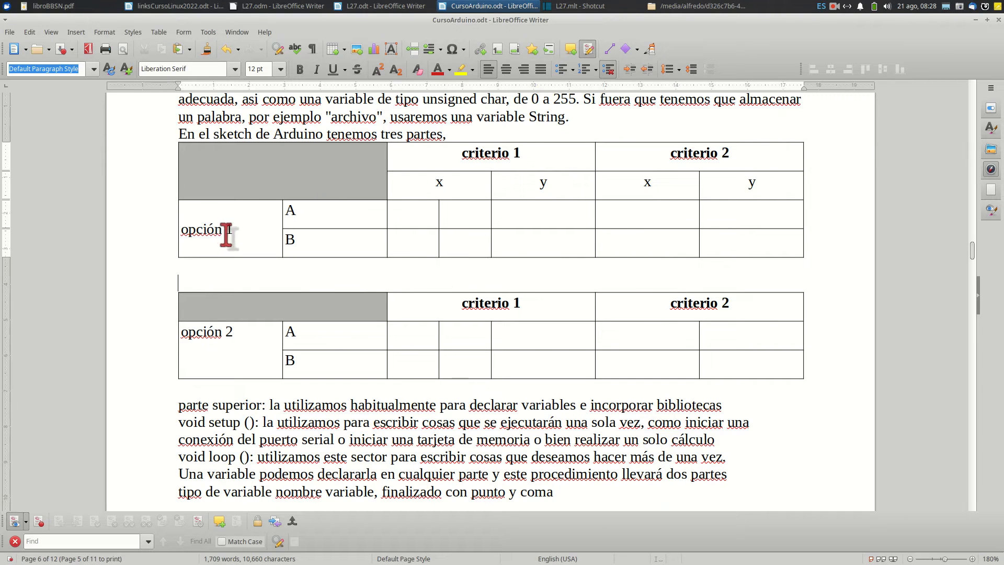
Center the opción 2 text vertically within its merged cell in the second table
left_click(219, 333)
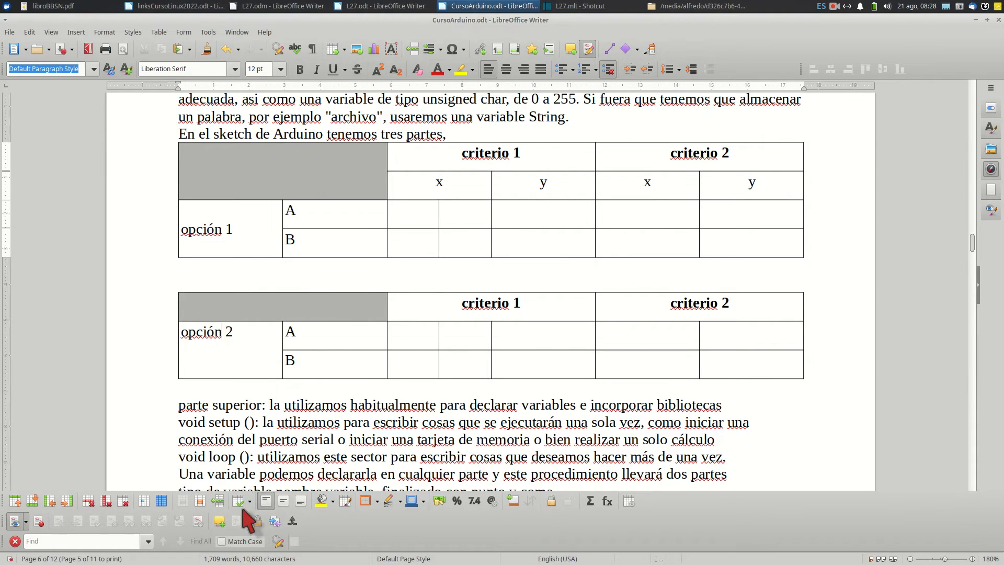
left_click(283, 501)
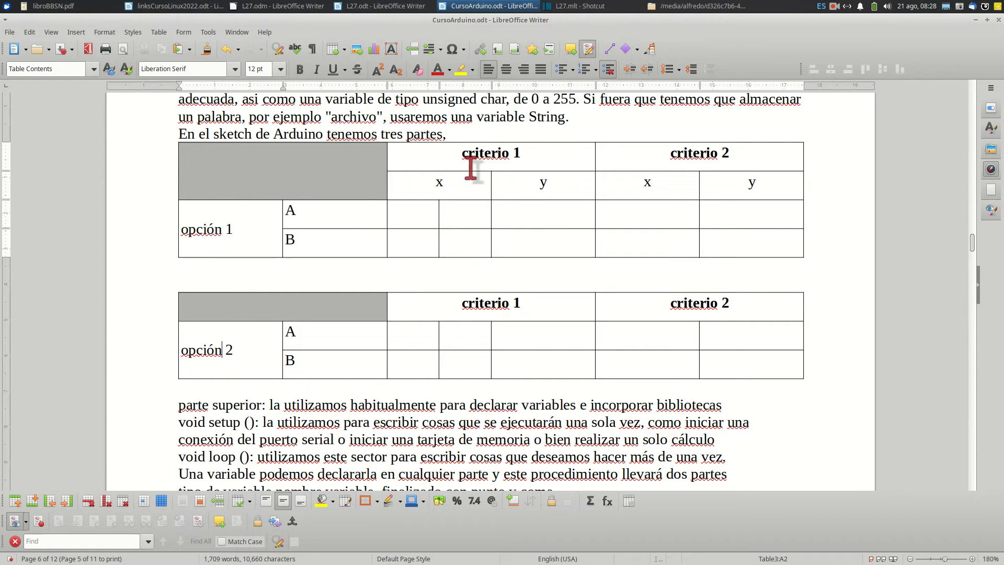
Split the second table's criterio 1 and criterio 2 heading cells horizontally into 2 and enlarge the heading text row's height
left_click_drag(416, 307, 764, 307)
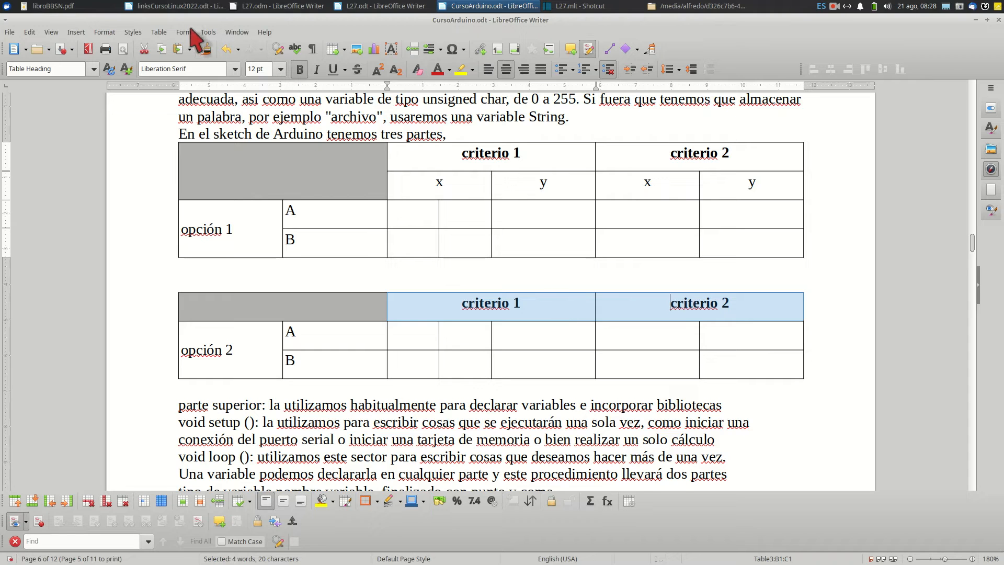
left_click(160, 32)
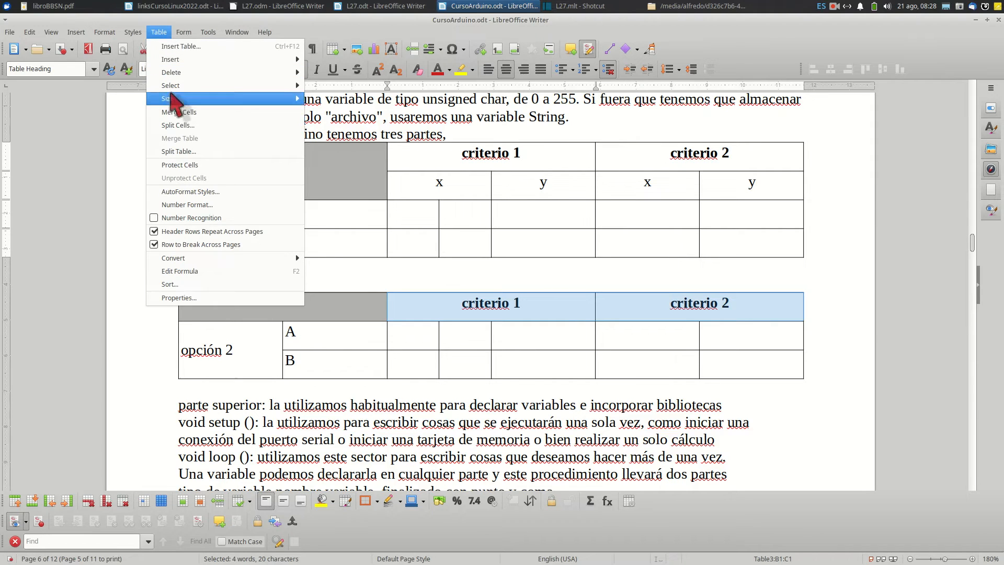
left_click(175, 127)
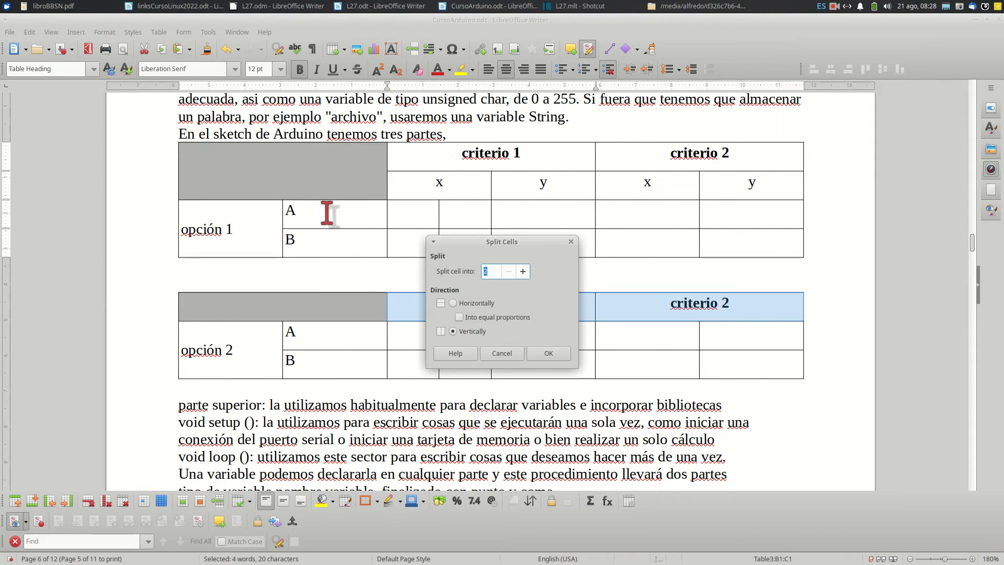
left_click(451, 304)
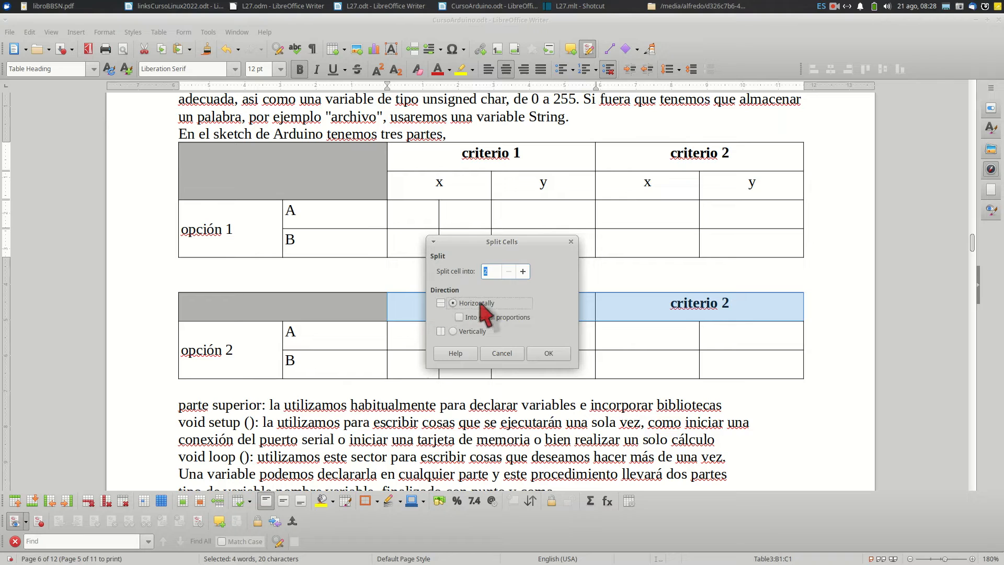
left_click(547, 353)
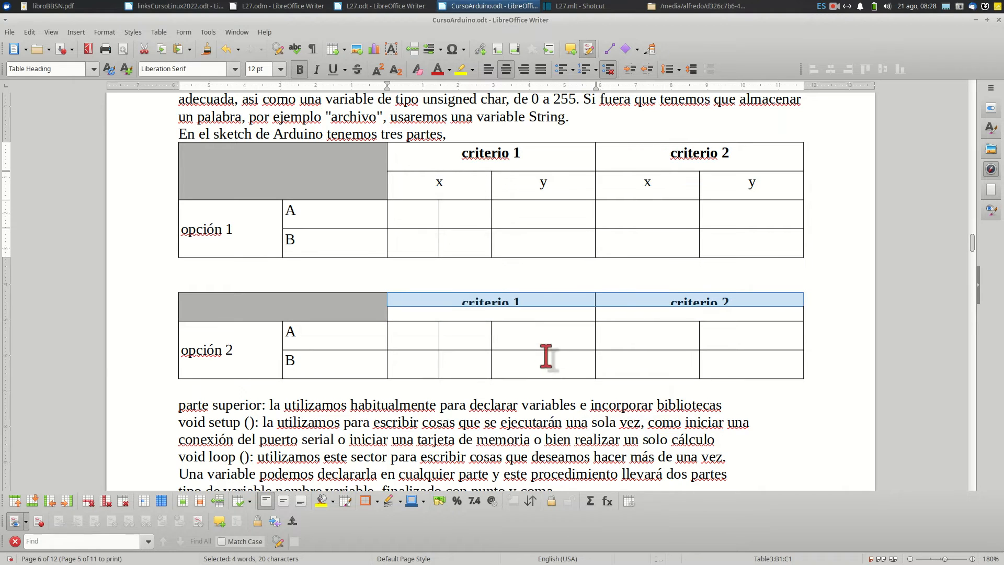
left_click(534, 307)
left_click_drag(534, 306, 536, 317)
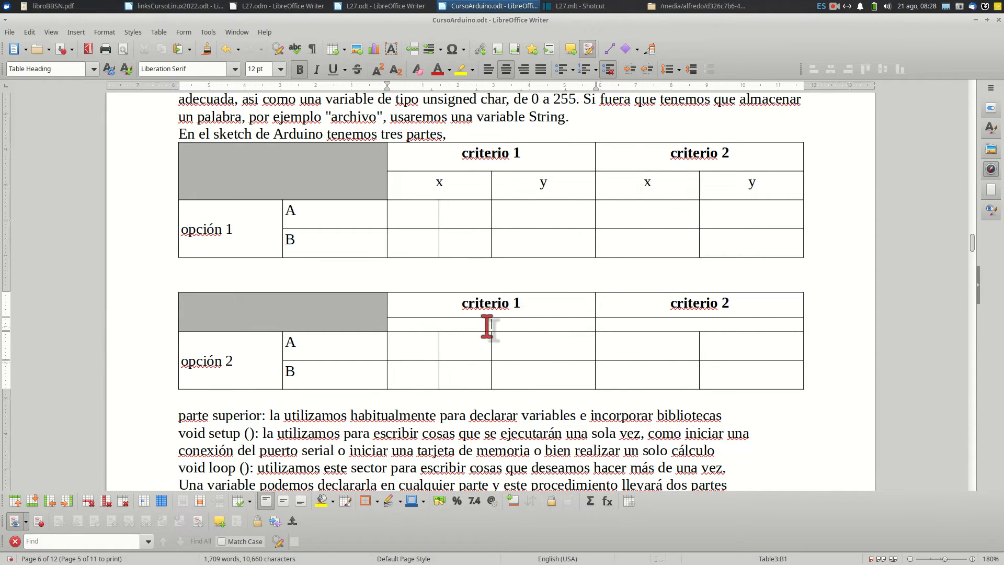
Split the empty cell beneath the second table's criterio 1 vertically into 2, labelled x and y, and increase that row's height
left_click(442, 325)
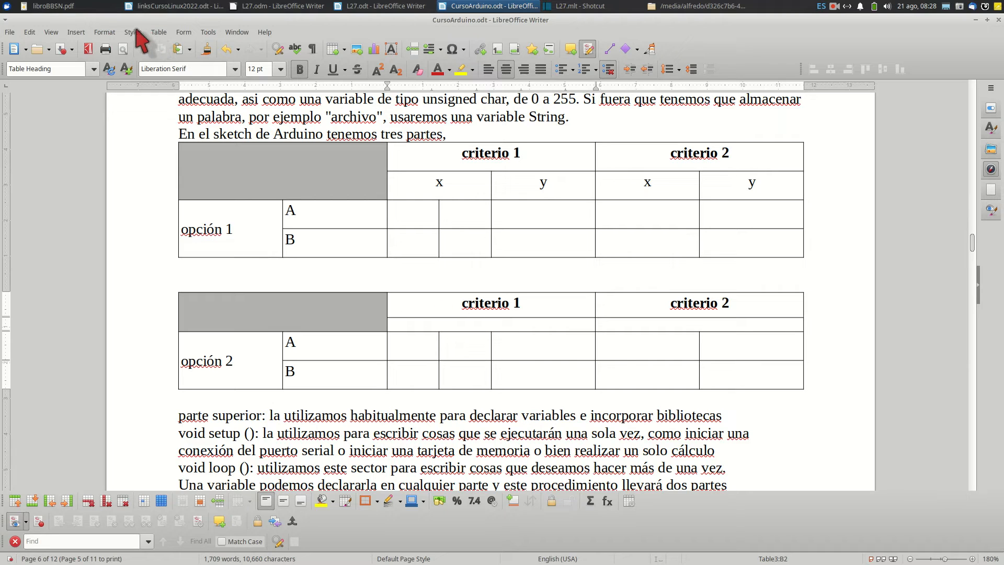
left_click(158, 32)
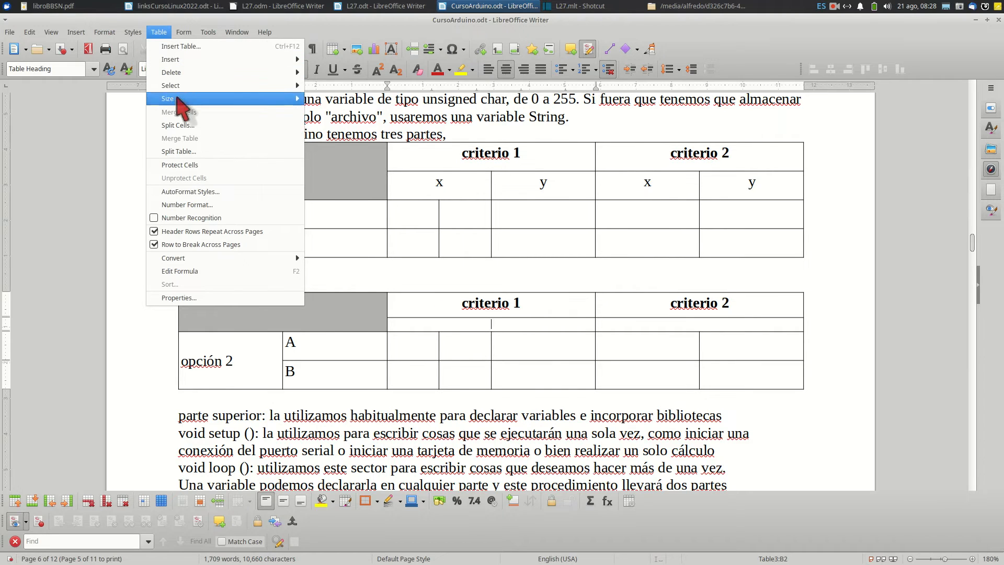
left_click(179, 126)
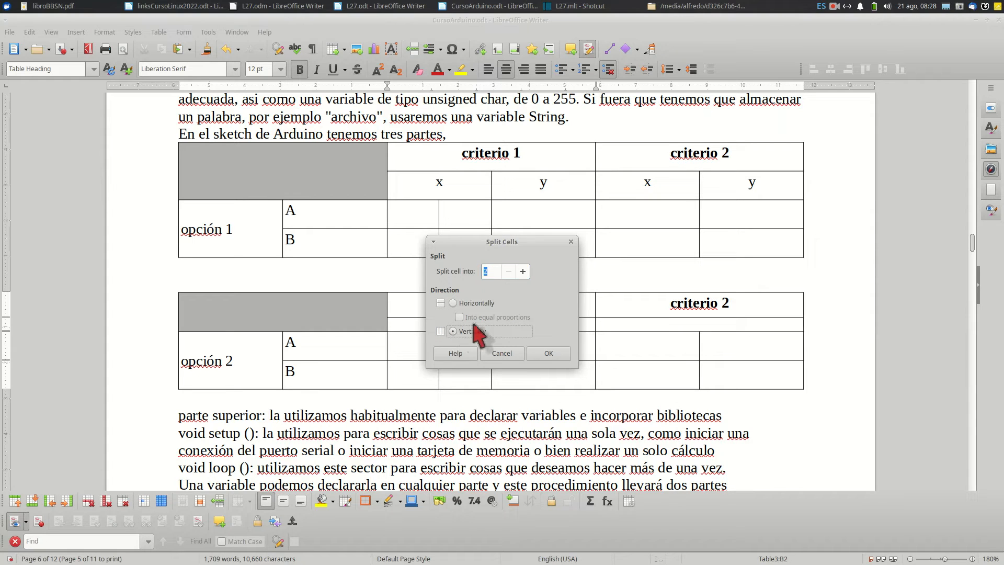
left_click(548, 354)
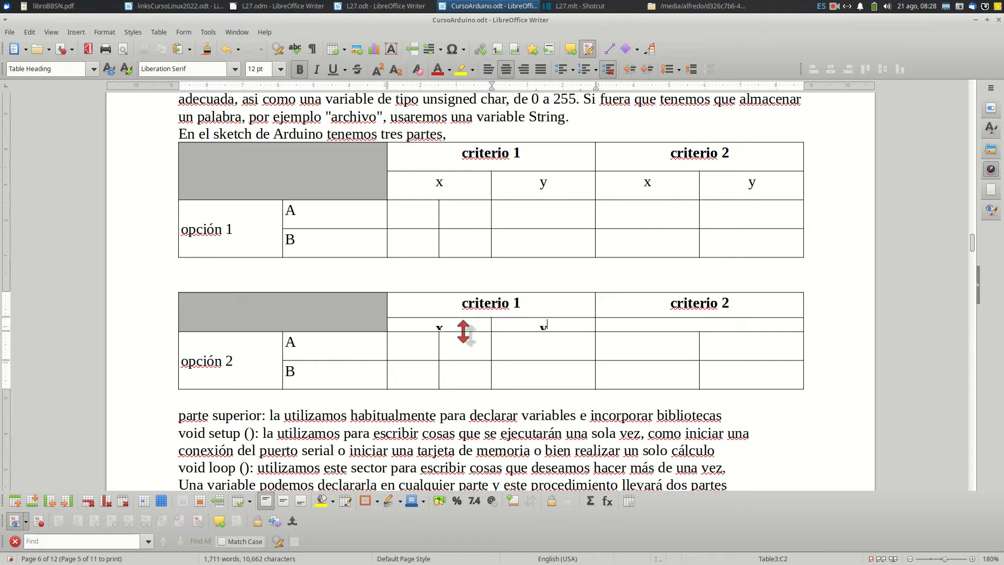
left_click_drag(463, 331, 464, 348)
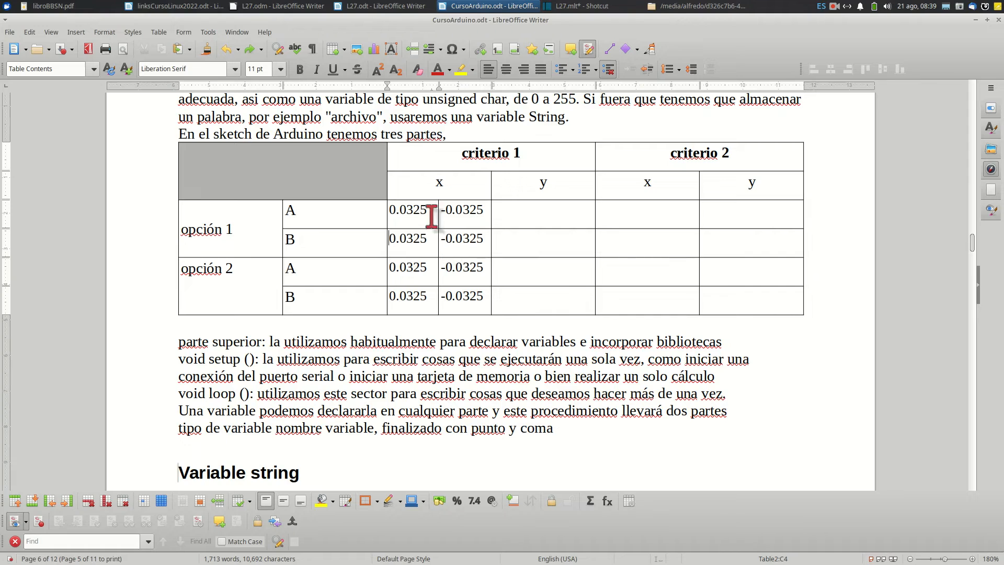
Choose the two-decimal number format -1234.57 for the eight values beneath the x of criterio 1
left_click(392, 217)
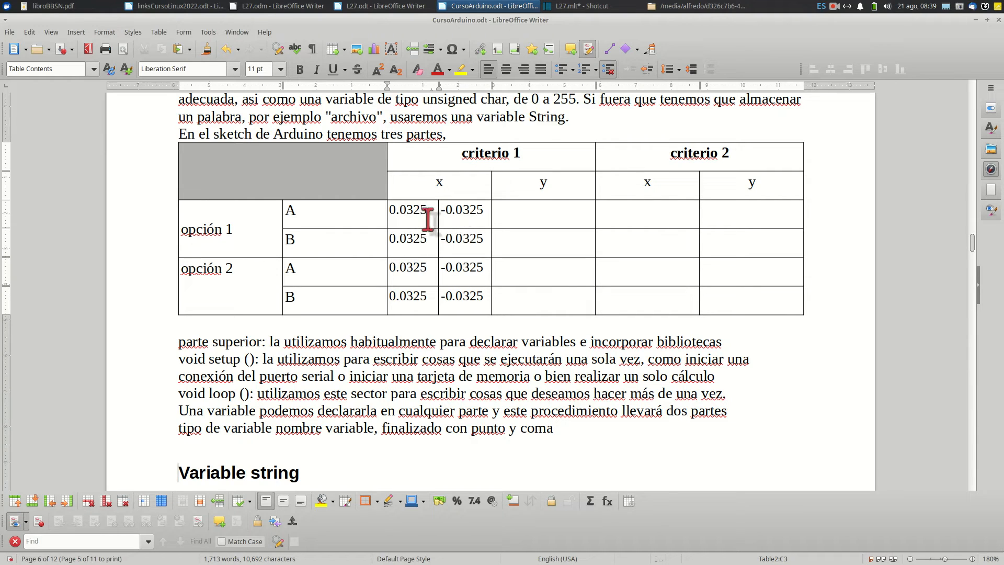
left_click_drag(391, 211, 460, 305)
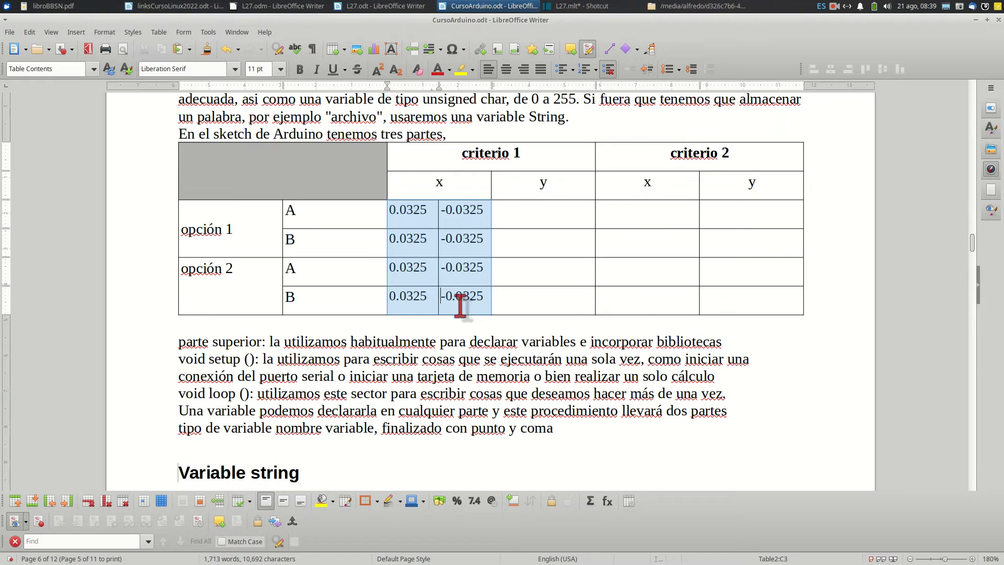
left_click(159, 31)
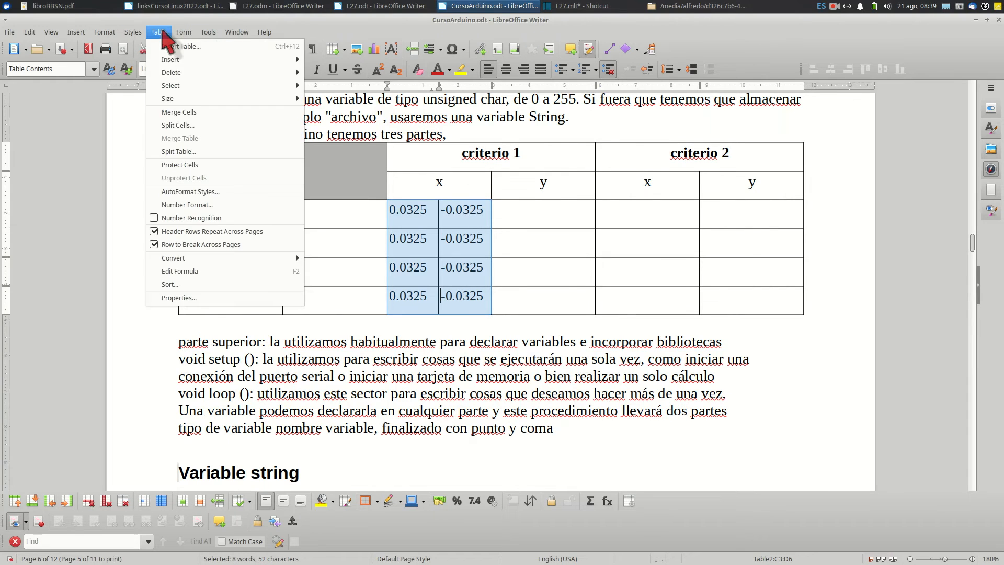
left_click(177, 205)
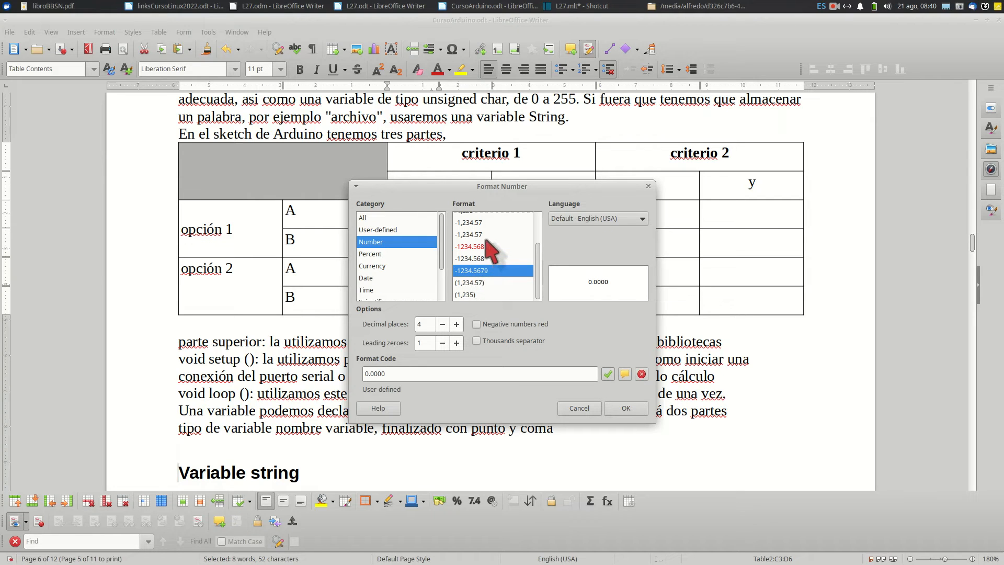
scroll(485, 250, "up", 2)
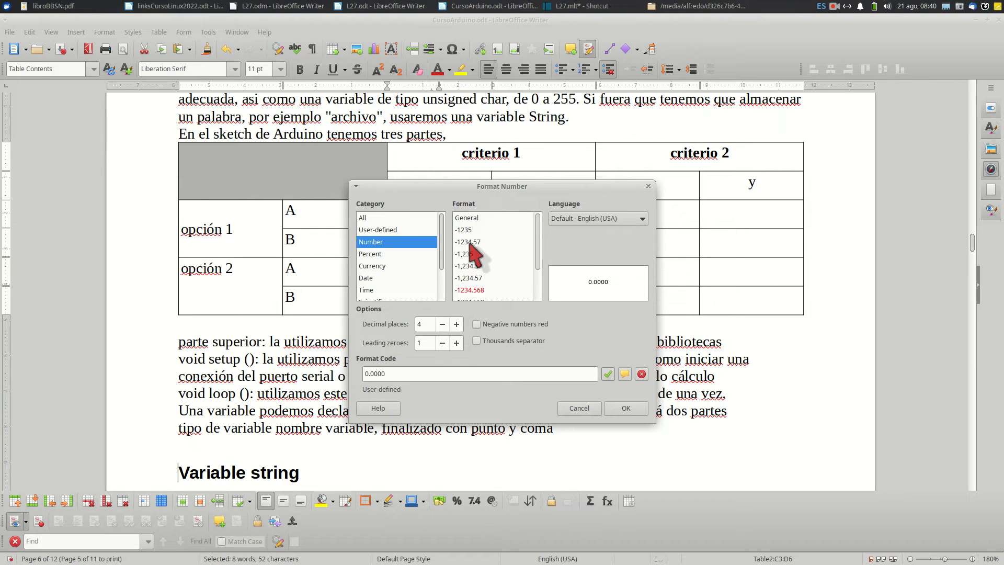
left_click(474, 242)
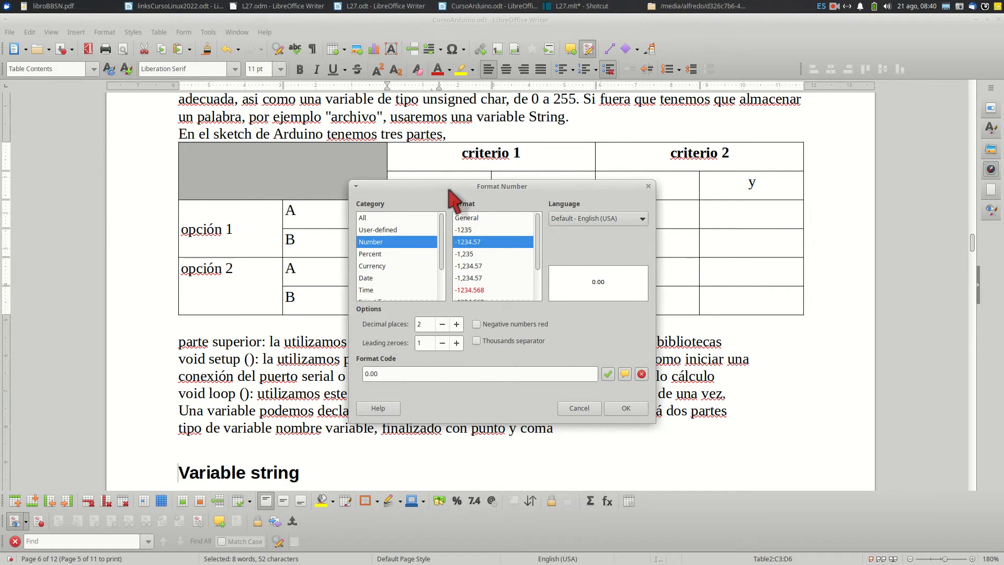
Try formatting the selected values with 4 decimal places and negative numbers in red, and undo the formatting
left_click_drag(451, 187, 613, 201)
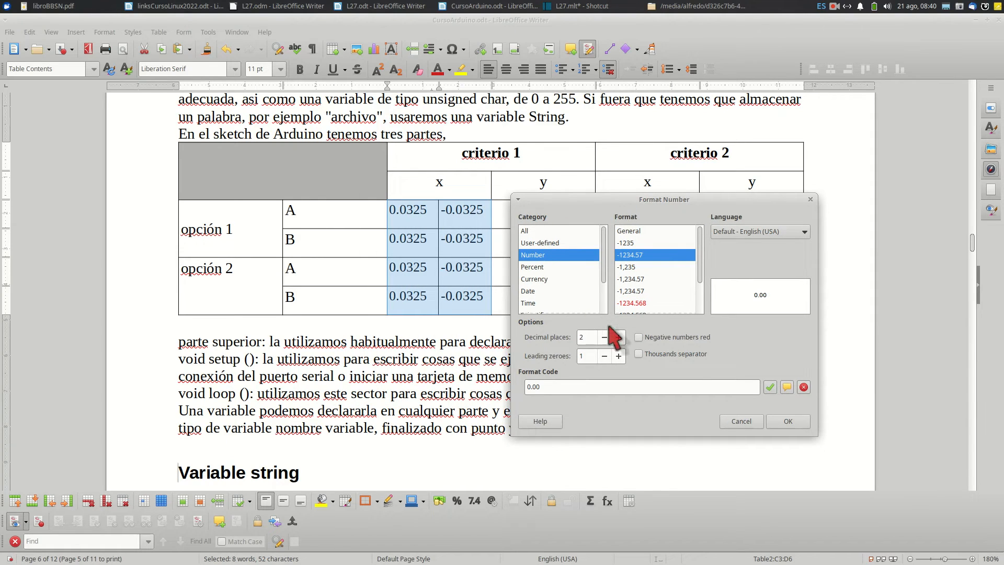
left_click(620, 337)
left_click(619, 337)
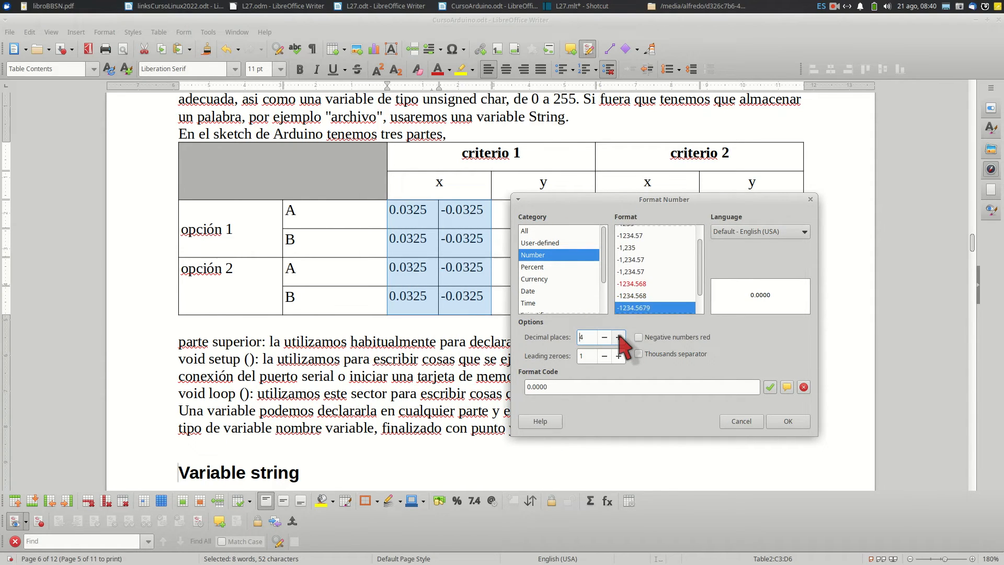
left_click(619, 338)
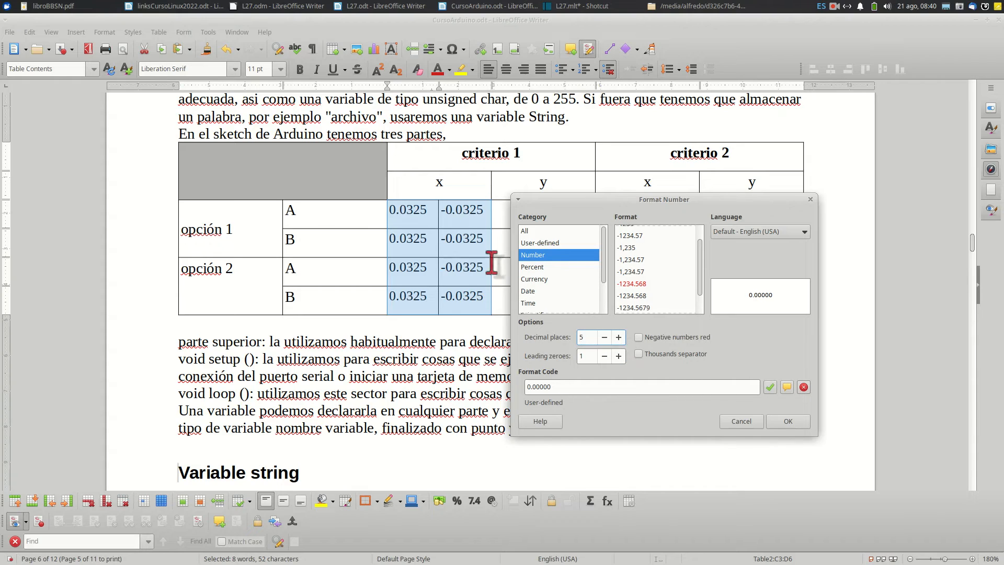
left_click(608, 337)
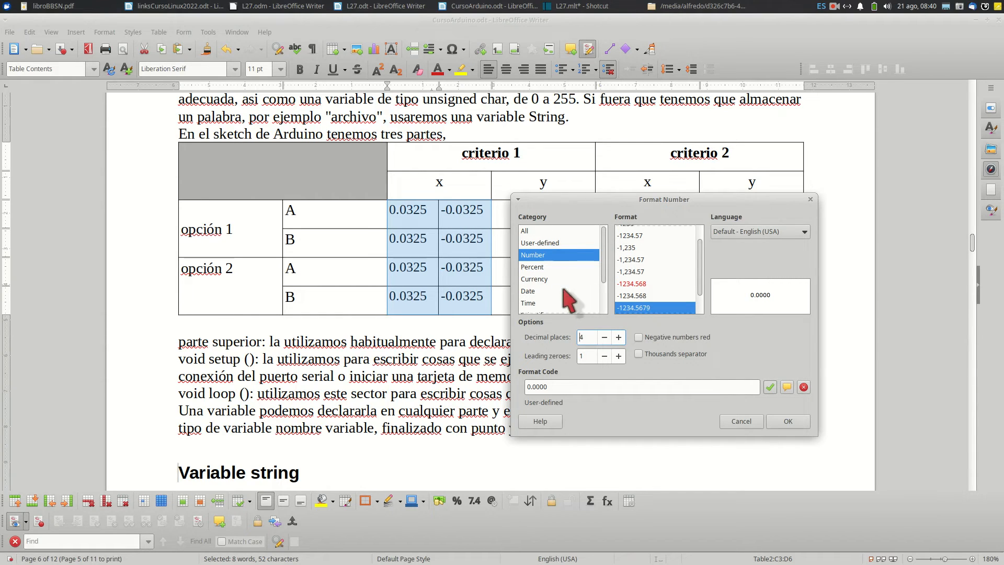
left_click(640, 338)
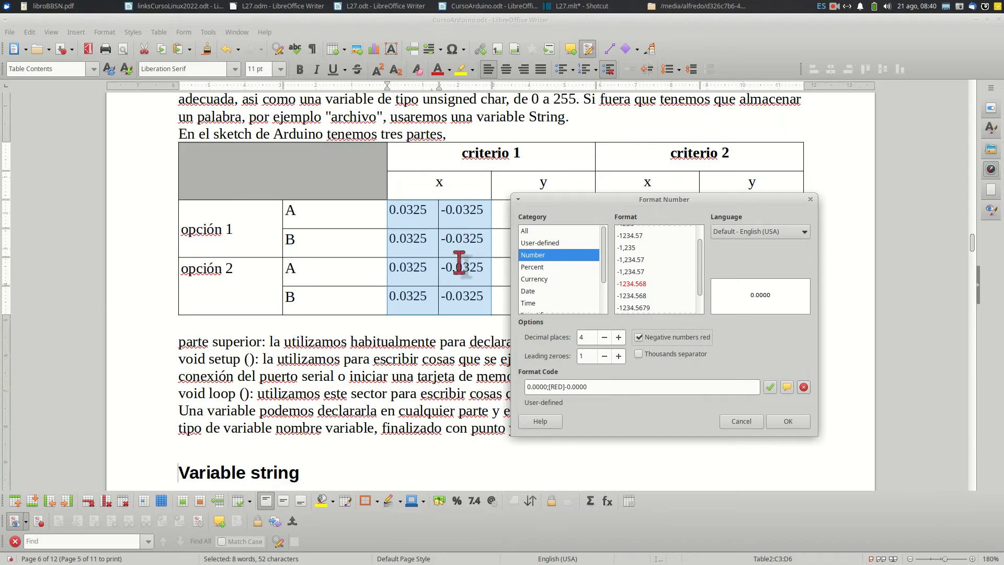
left_click(790, 423)
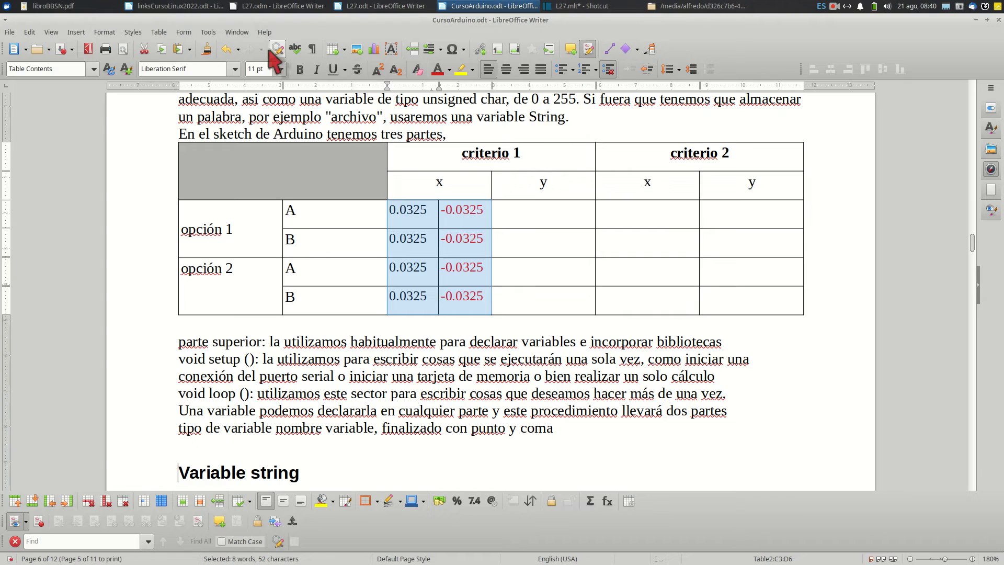
left_click(227, 49)
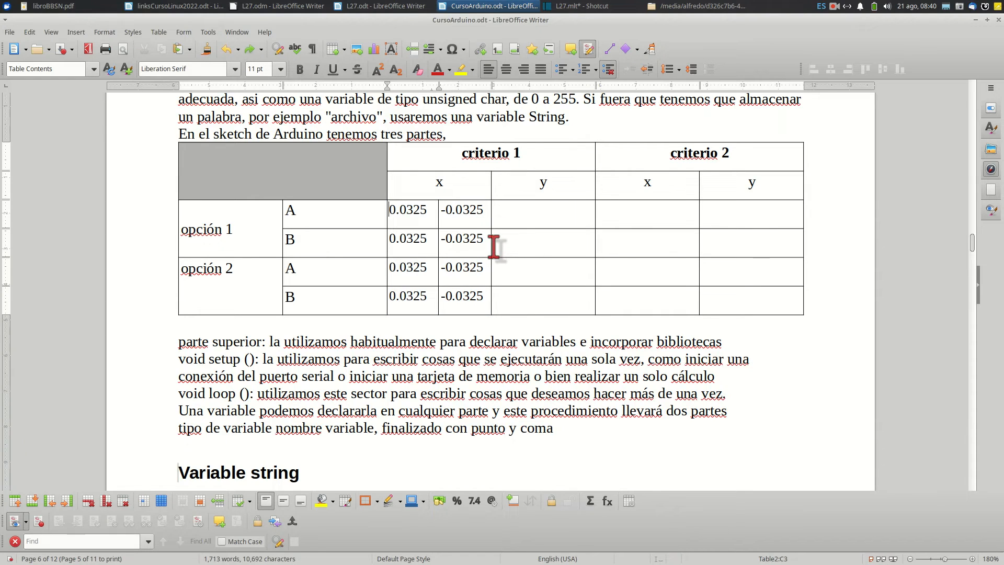
Format the two option 1 row B values with 3 decimal places and negative numbers in red
left_click_drag(487, 242, 416, 242)
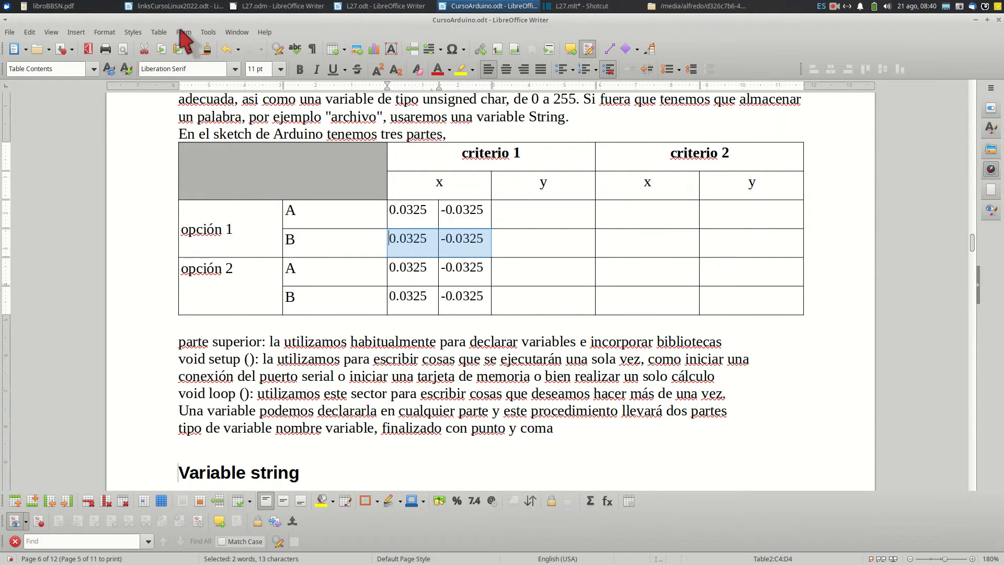
left_click(159, 32)
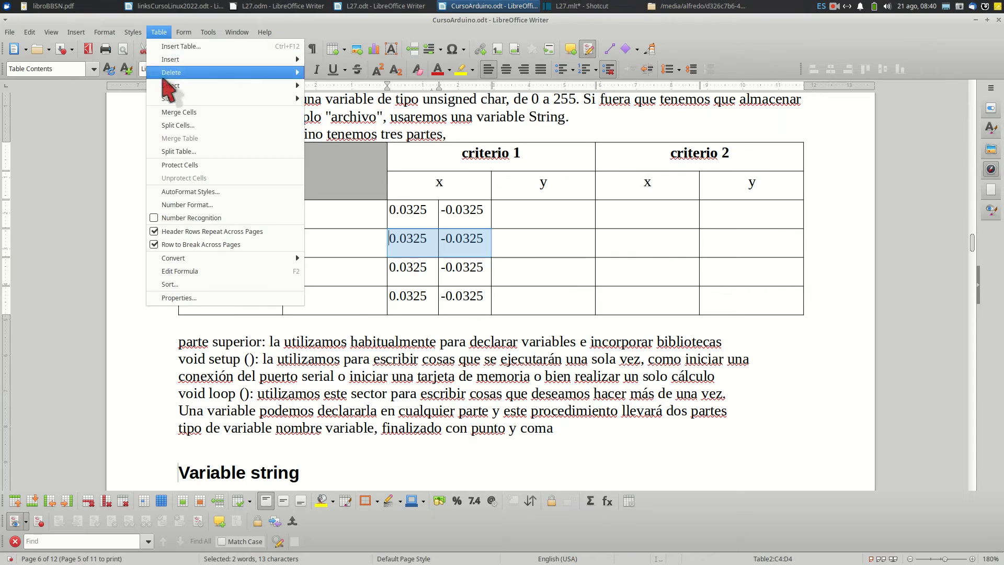
left_click(188, 205)
left_click(443, 324)
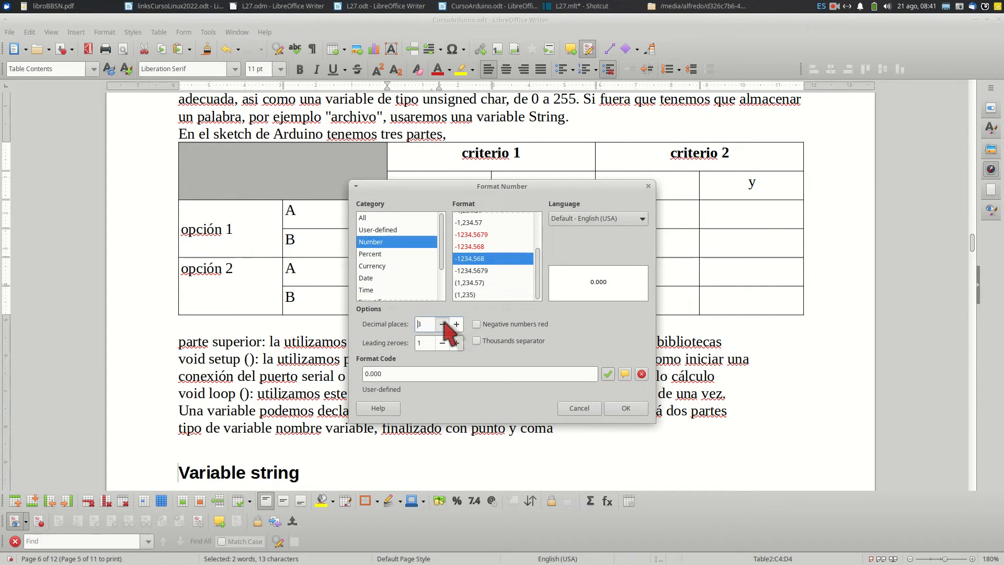
left_click(477, 324)
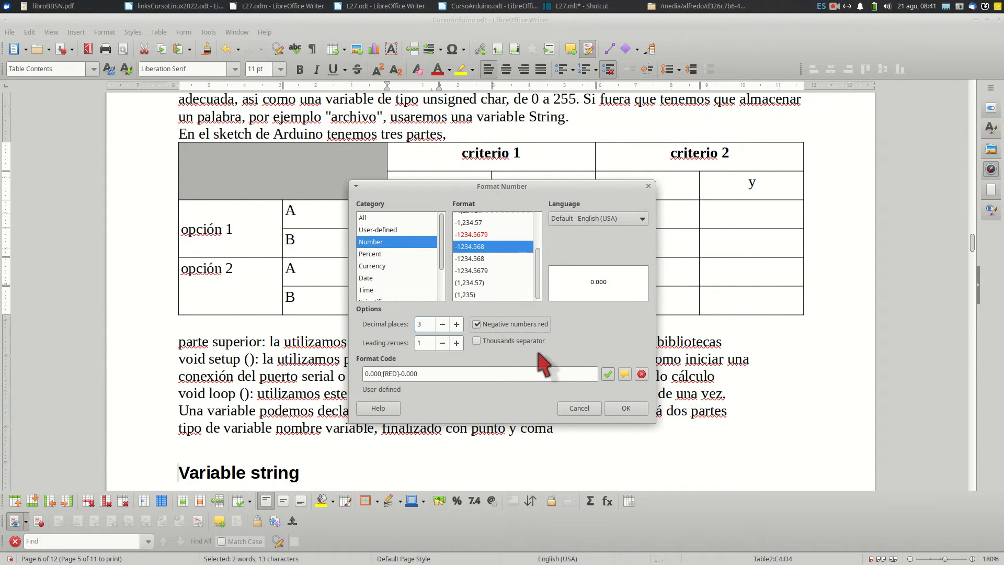
left_click(622, 408)
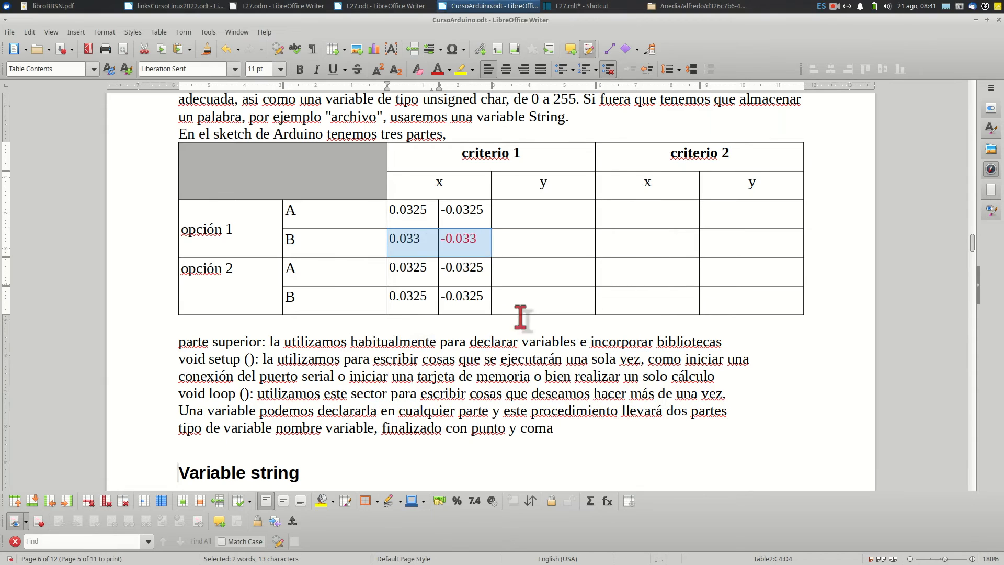
left_click(504, 232)
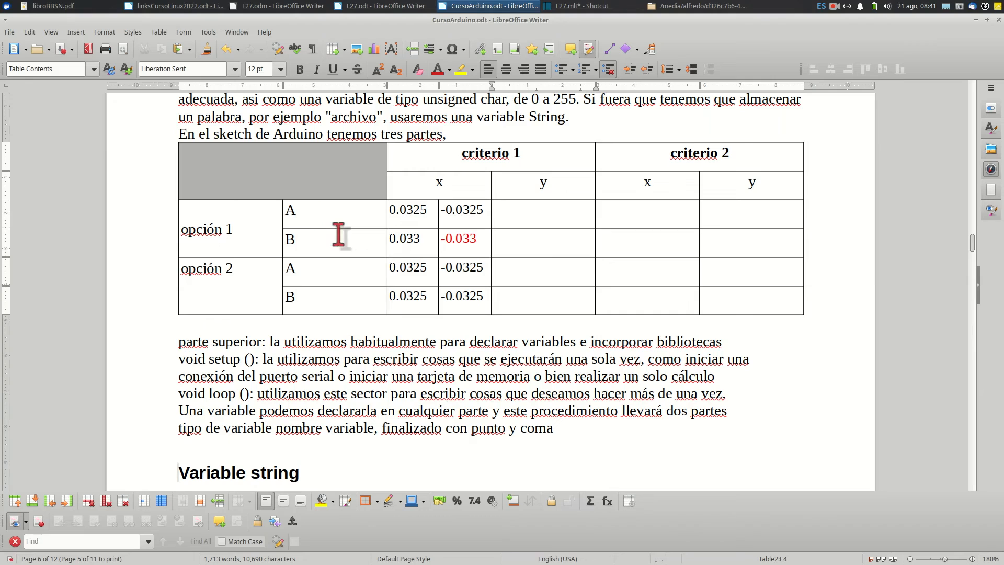
Insert blank paragraphs after "En el sketch de Arduino tenemos tres partes," until the table splits across two pages
scroll(325, 296, "down", 10)
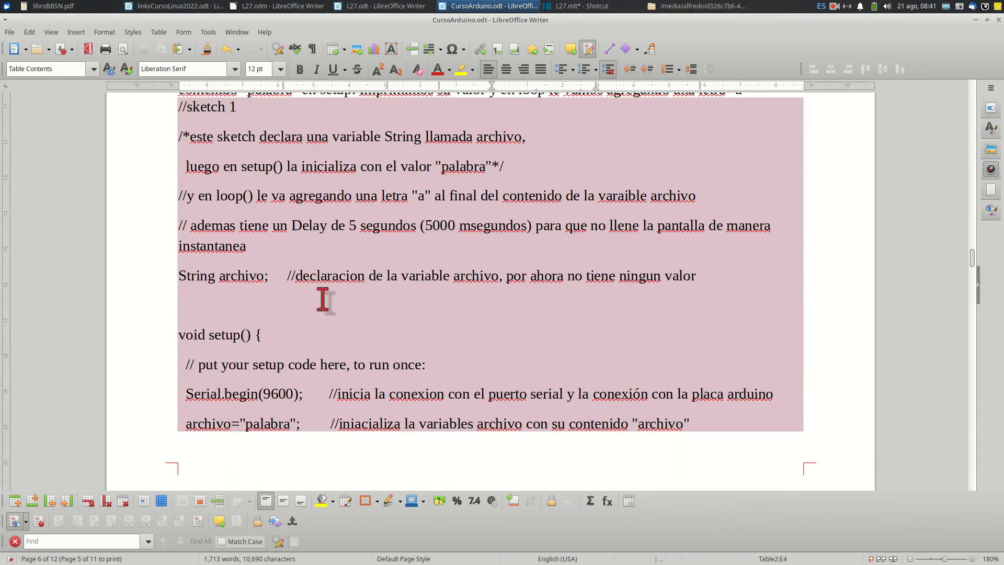
scroll(324, 300, "down", 5)
scroll(323, 299, "up", 4)
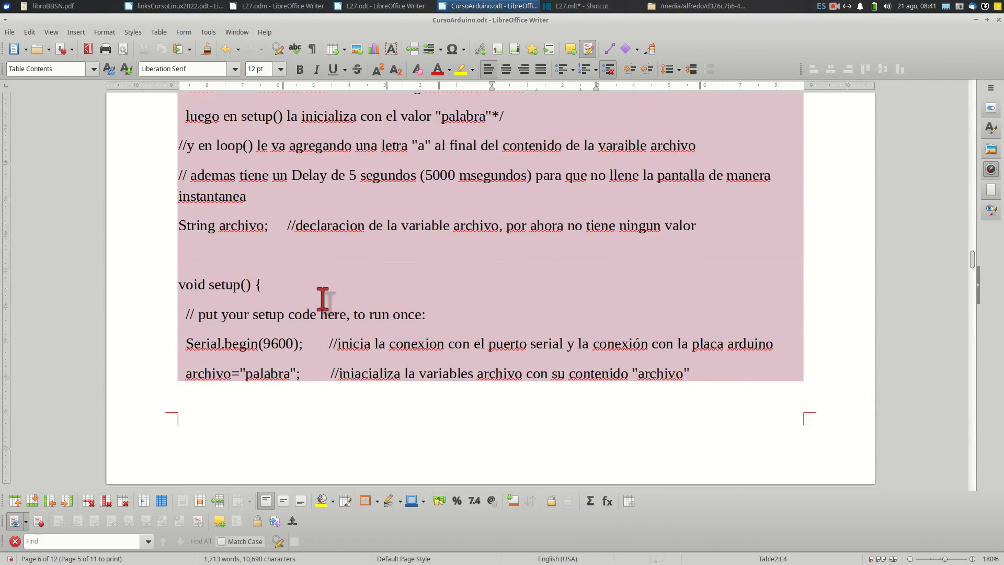
scroll(323, 300, "up", 11)
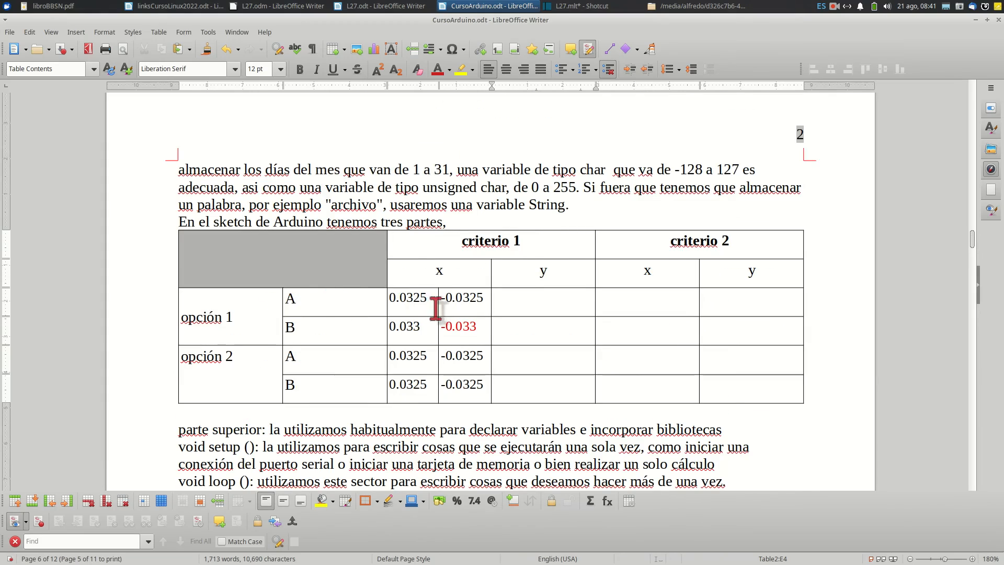
left_click(461, 222)
key("Return")
key("Return")
key("Return")
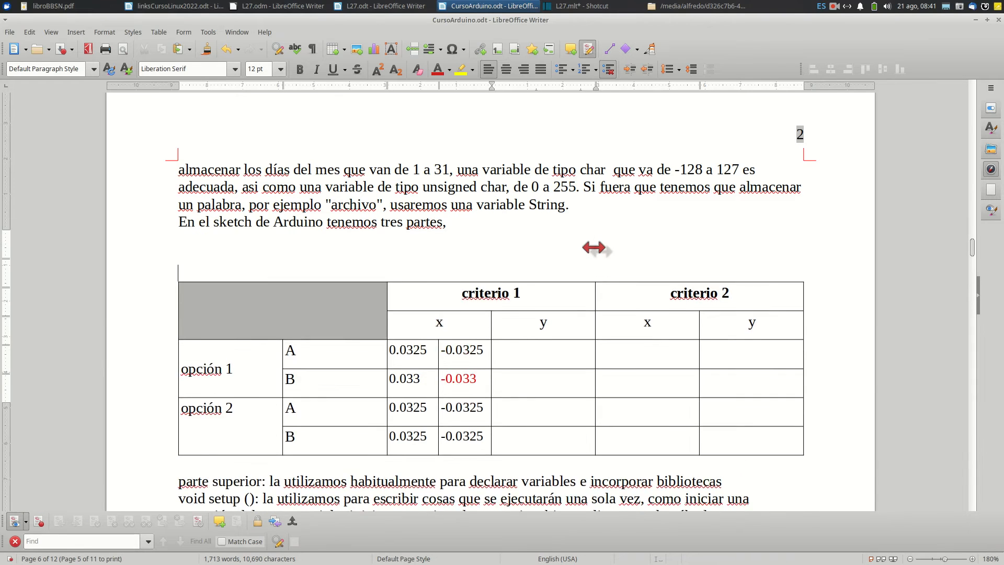
key("Return")
key("Return")
key("Return")
key("Return")
scroll(598, 254, "down", 5)
key("Return")
key("Return")
key("Return")
key("Return")
key("Return")
key("Return")
key("Return")
key("Return")
key("Return")
key("Return")
key("Return")
key("Return")
key("Return")
scroll(597, 254, "down", 3)
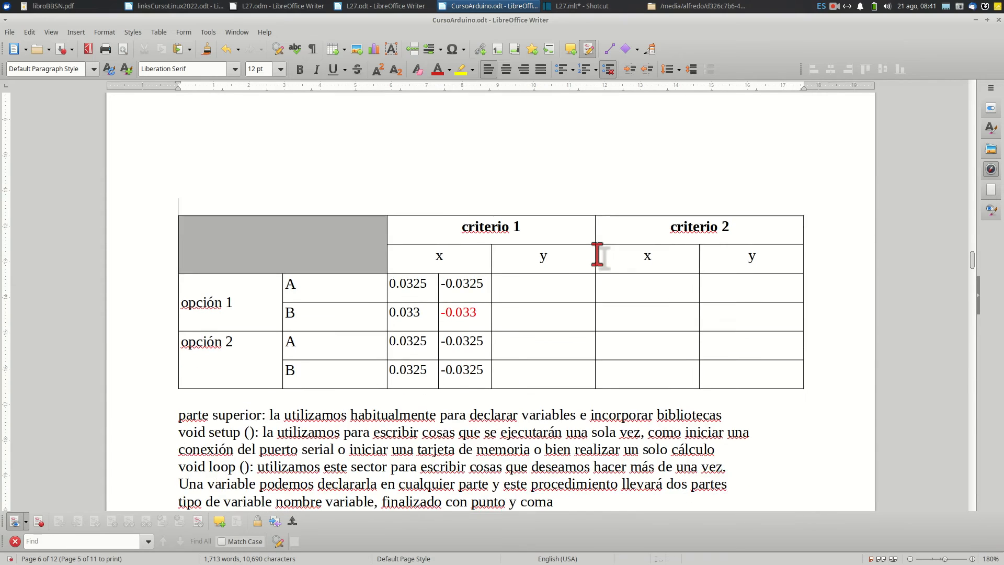
key("Return")
key("Return")
key("Return")
key("Return")
key("Return")
scroll(597, 255, "down", 2)
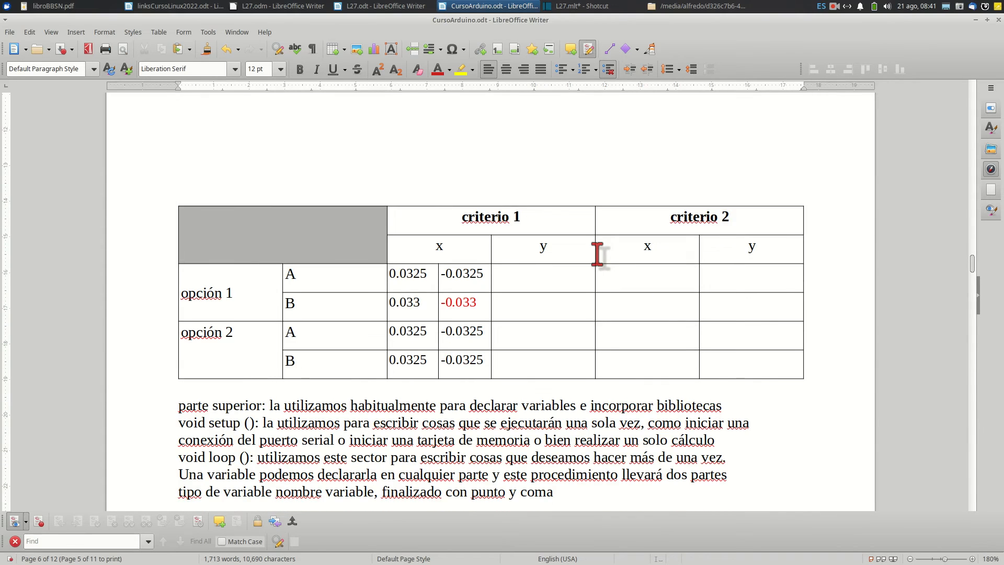
scroll(598, 254, "down", 4)
key("Return")
key("Return")
key("Return")
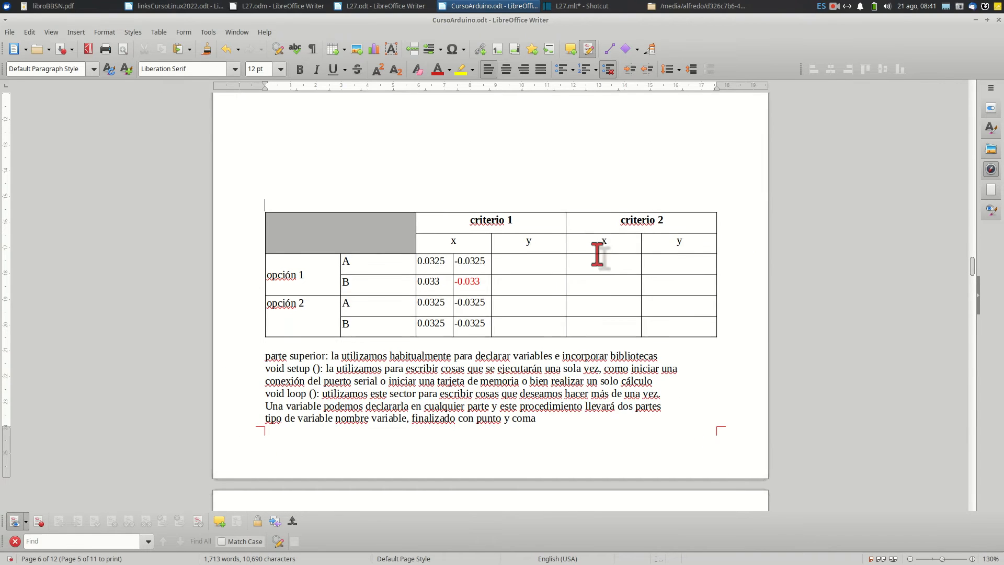
key("Return")
key("Return")
key("Return")
key("Return")
key("Return")
key("Return")
key("Return")
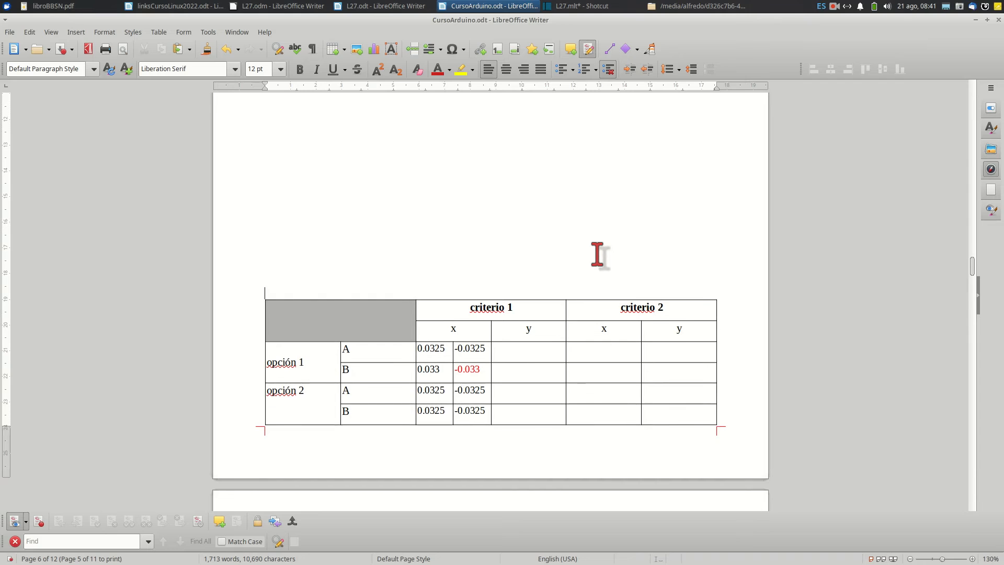
key("Return")
scroll(598, 254, "down", 6)
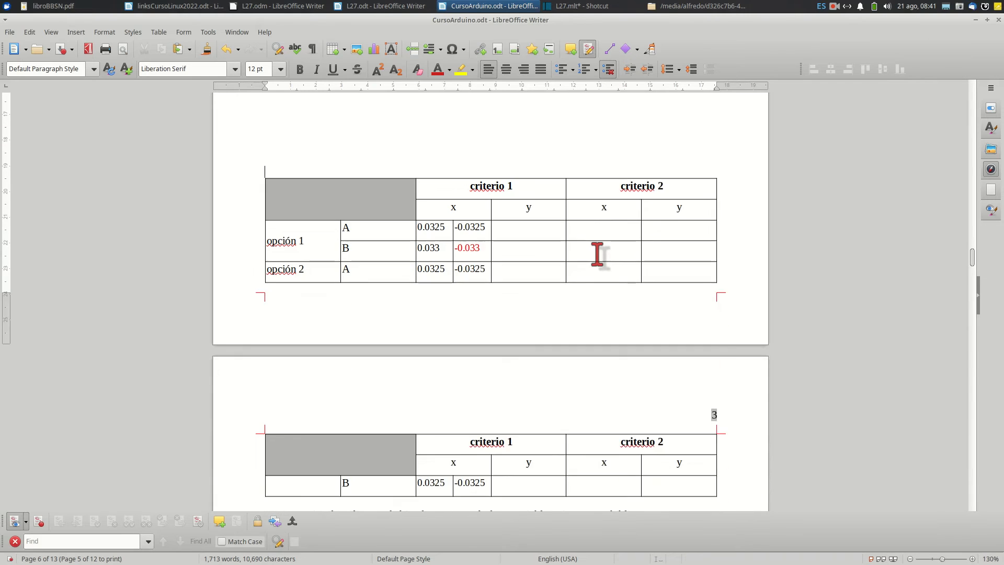
scroll(598, 254, "up", 3)
scroll(598, 255, "down", 1)
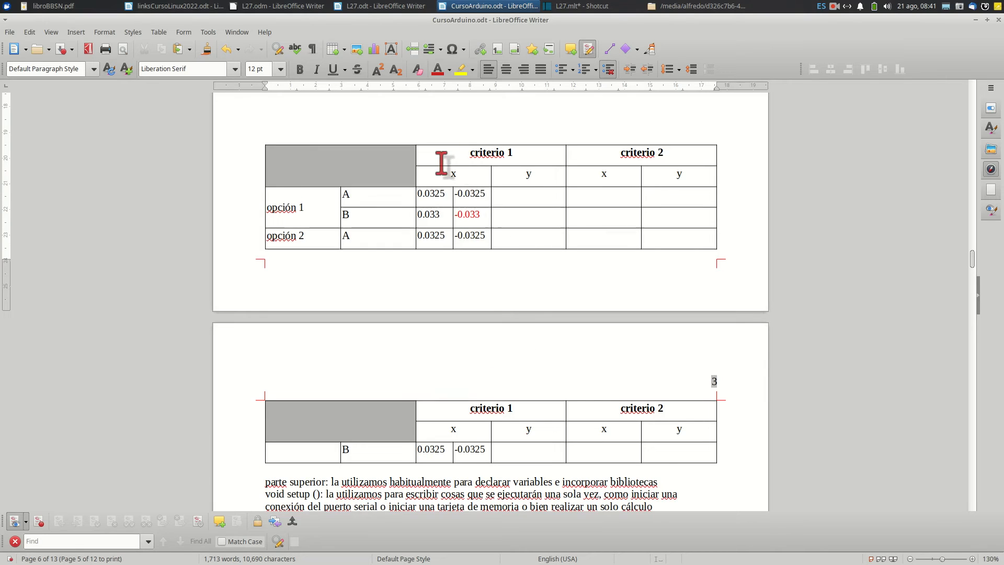
Turn off Repeat heading in the text flow properties of the whole criteria table
scroll(441, 164, "up", 5)
scroll(441, 164, "down", 3)
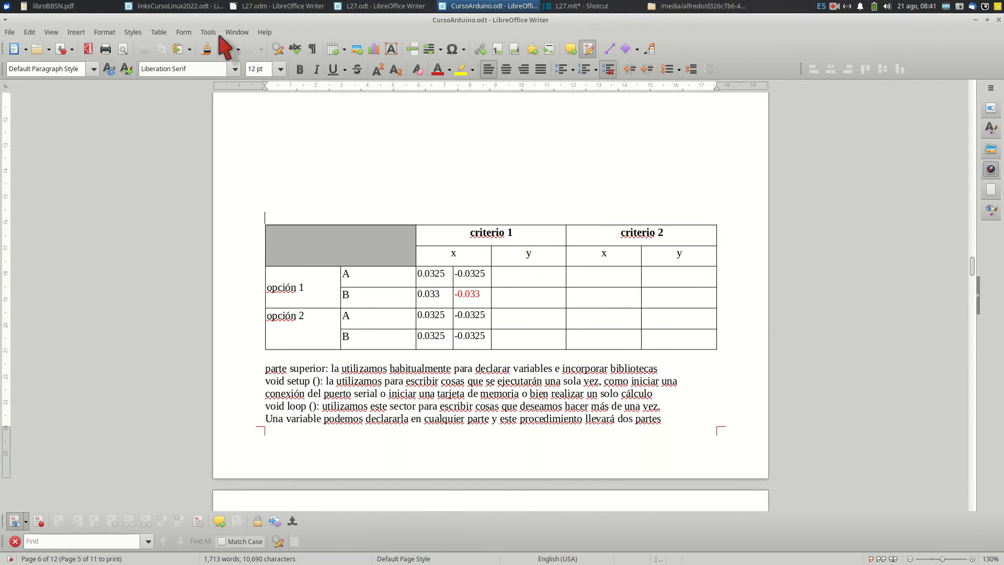
left_click_drag(271, 234, 673, 333)
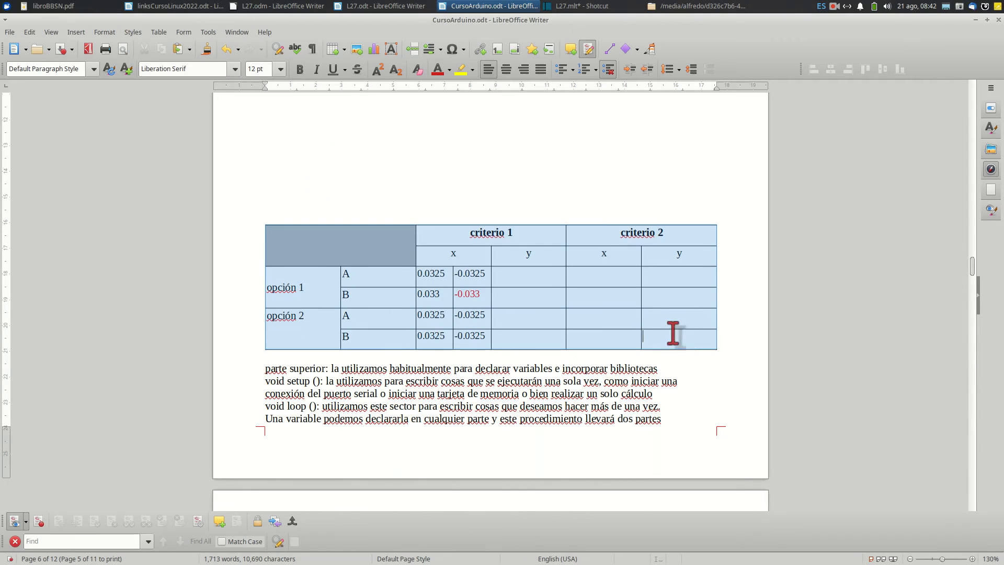
right_click(569, 314)
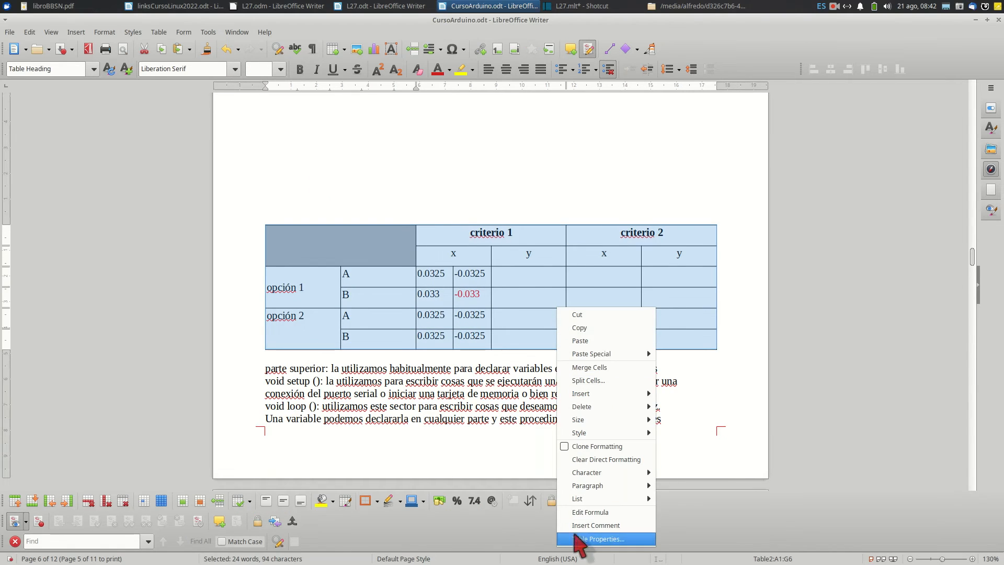
left_click(578, 539)
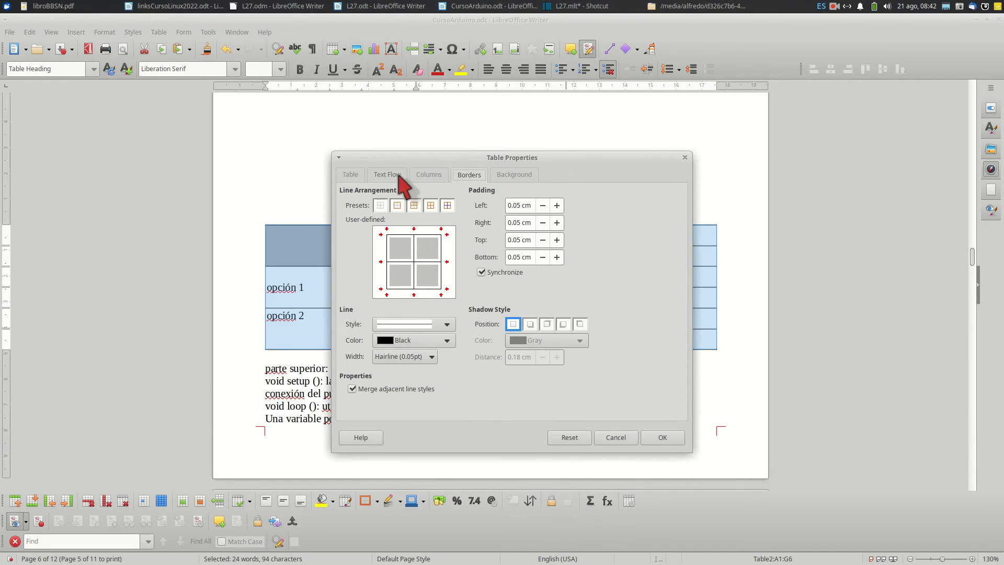
left_click(398, 176)
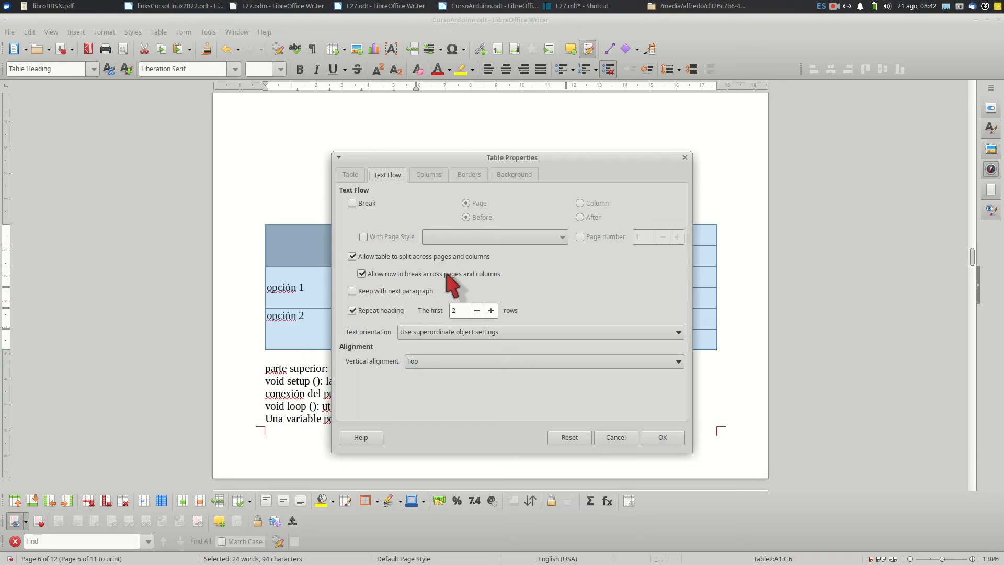
left_click(352, 311)
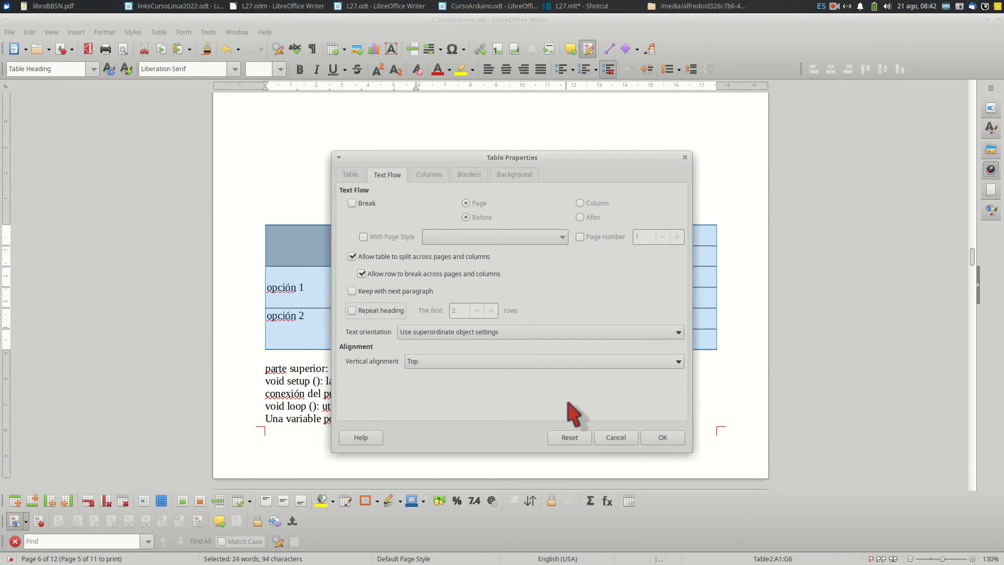
left_click(662, 438)
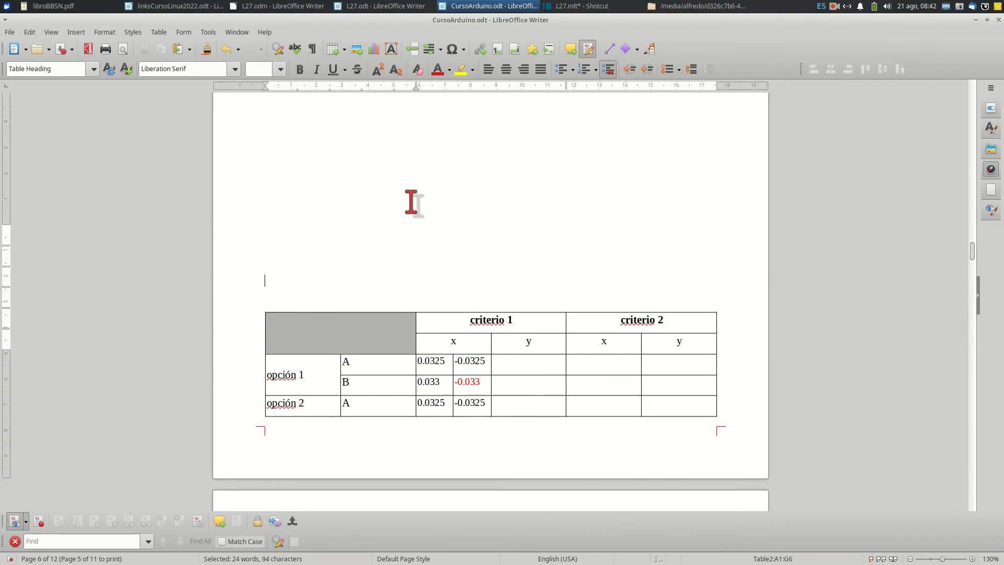
Check the split table's continuation on the following page and delete blank paragraphs above it to bring it back onto one page
scroll(411, 203, "down", 3)
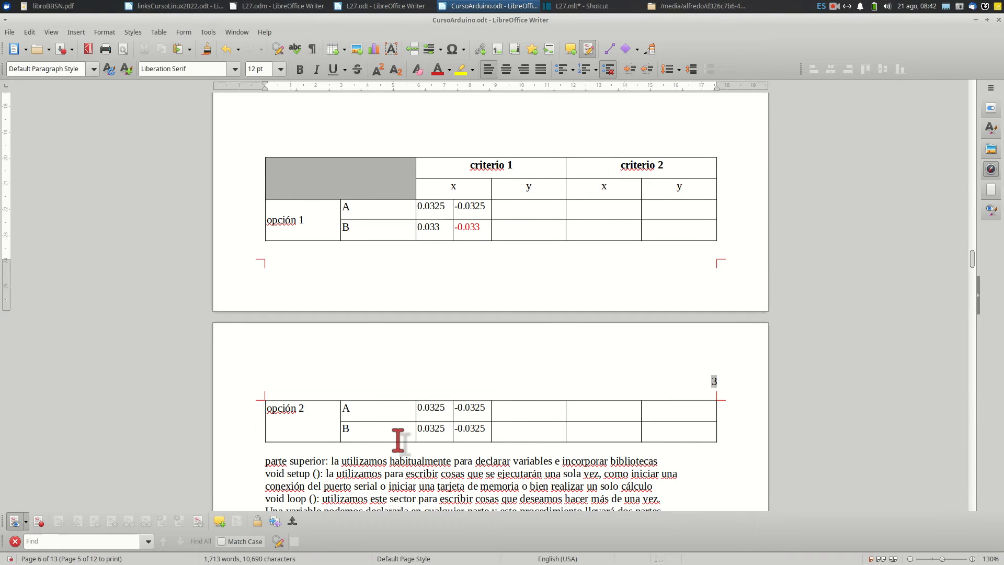
scroll(378, 327, "up", 1)
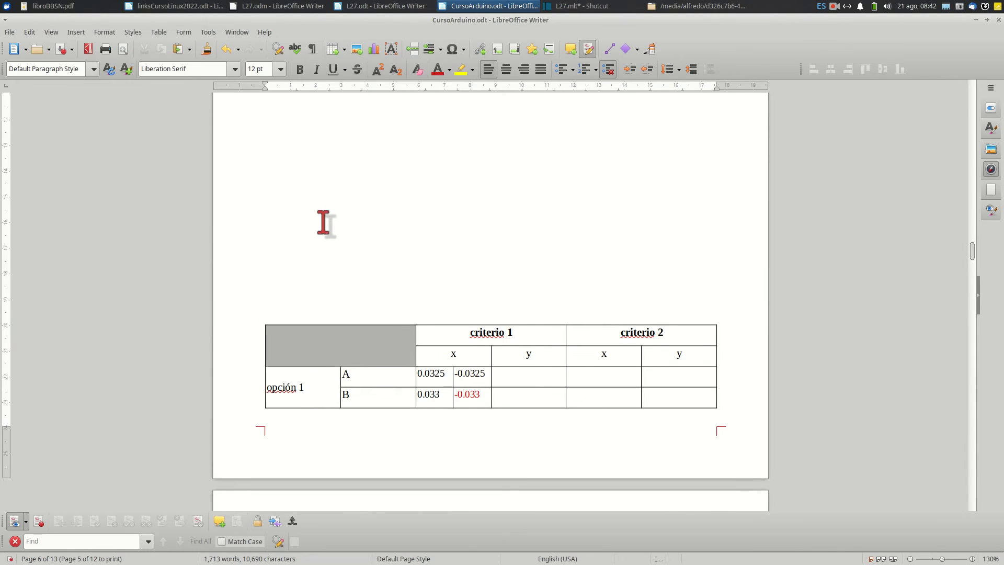
key("BackSpace")
key("BackSpace")
key("BackSpace")
key("BackSpace")
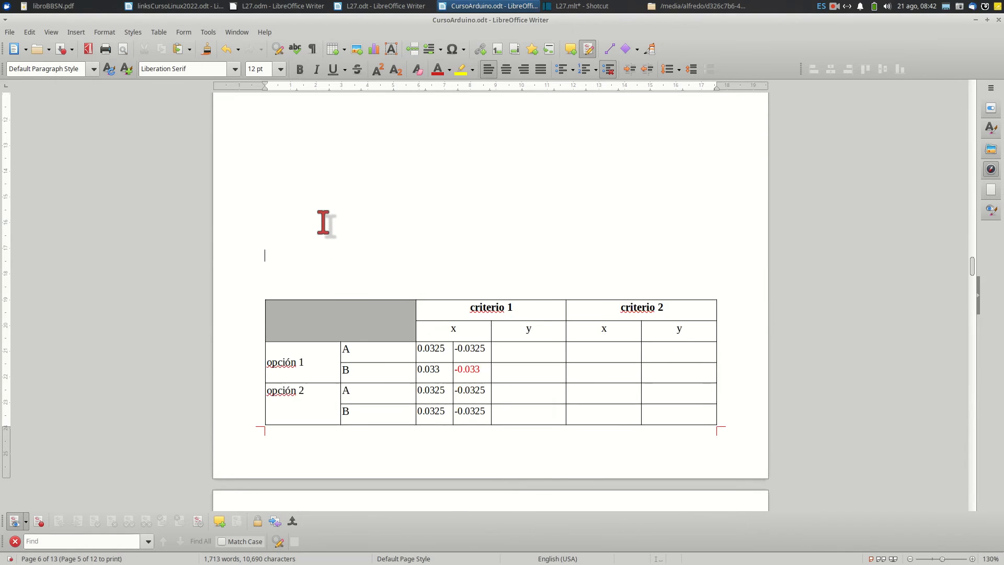
Enable Repeat heading for the criteria table with the first 2 rows as the heading
left_click_drag(270, 286, 666, 392)
right_click(562, 339)
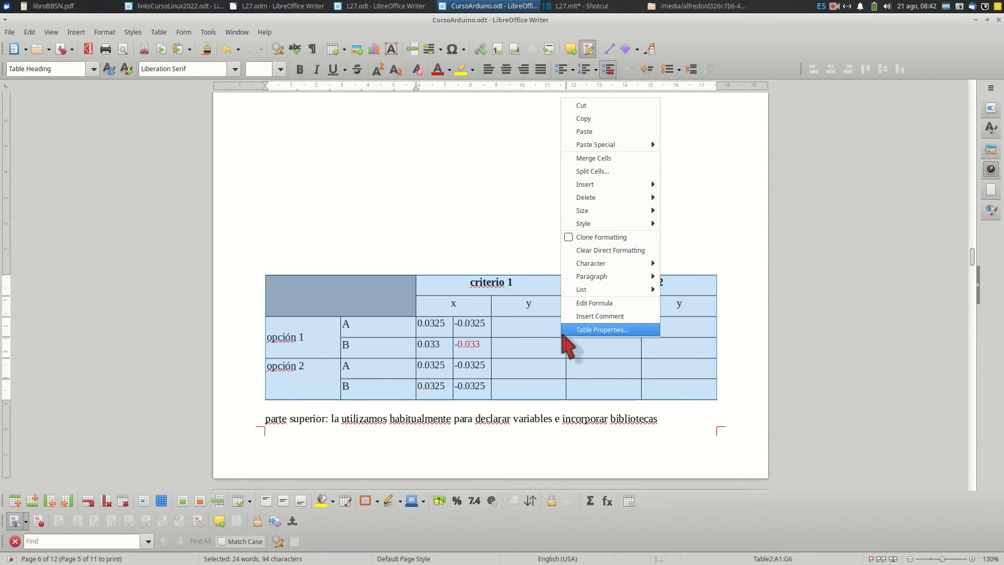
left_click(564, 329)
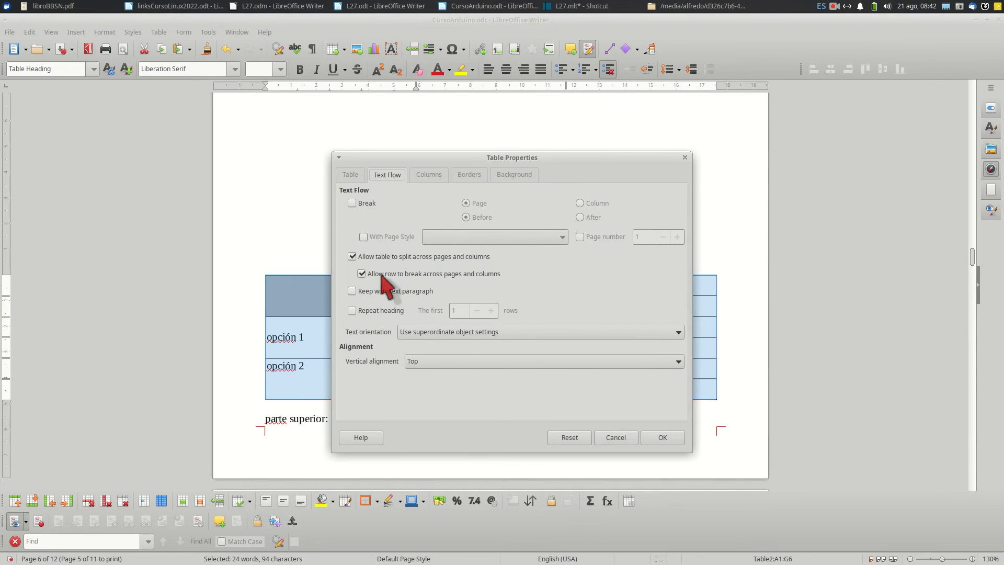
left_click(356, 311)
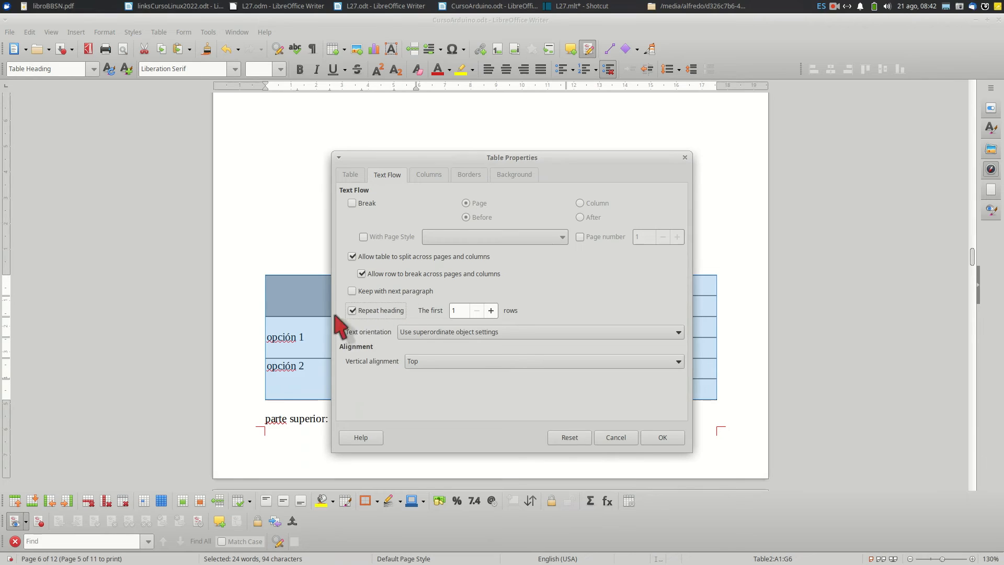
left_click_drag(411, 160, 625, 272)
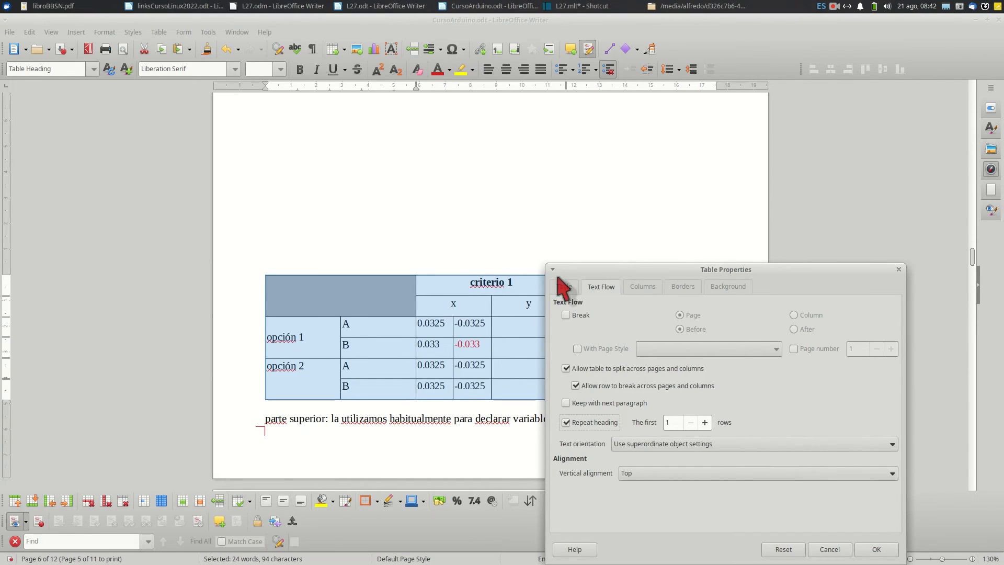
left_click_drag(572, 268, 373, 143)
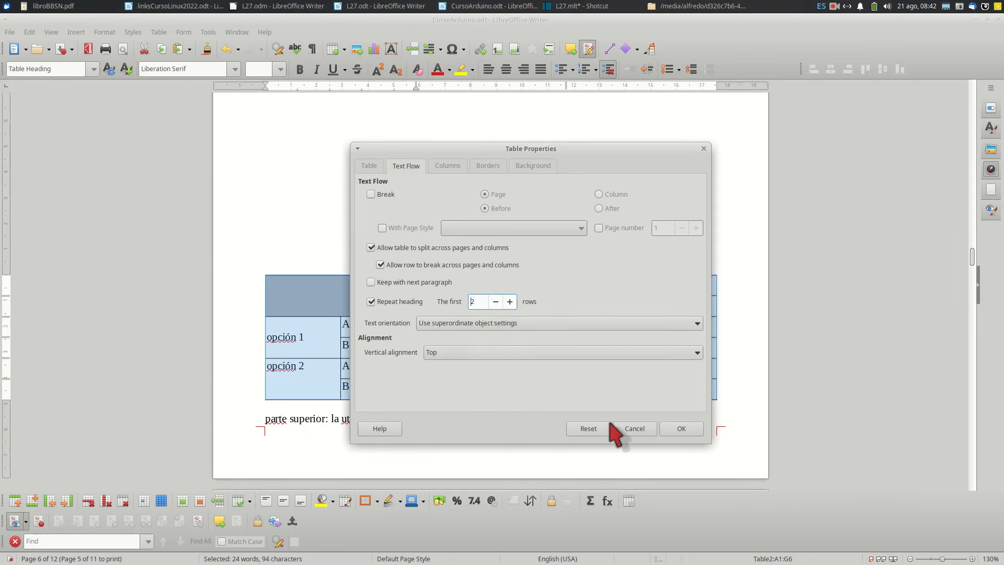
left_click(678, 434)
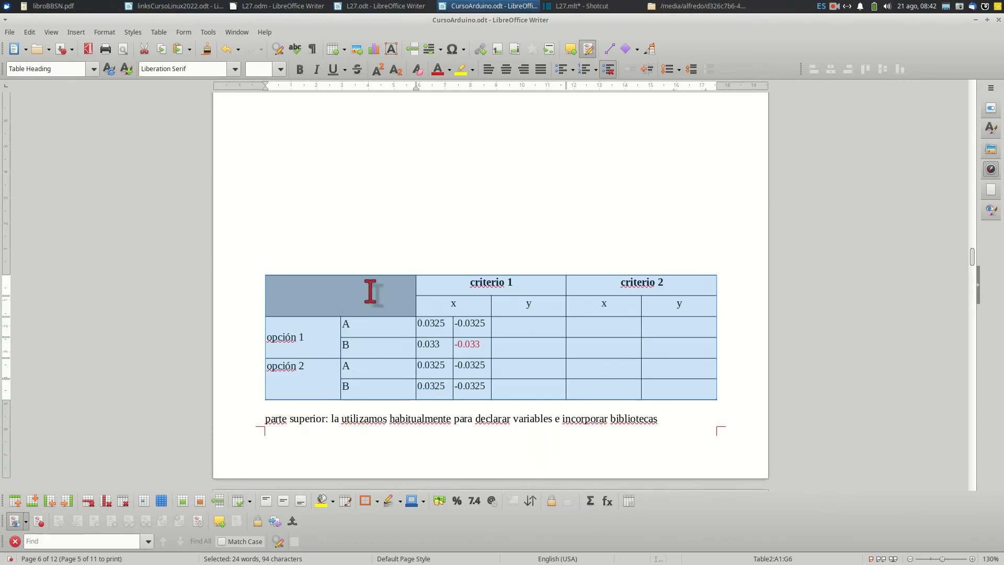
Add blank paragraphs above the criteria table to push its last row onto the following page, and check the repeated heading there
left_click(339, 261)
key("Return")
key("Return")
key("Return")
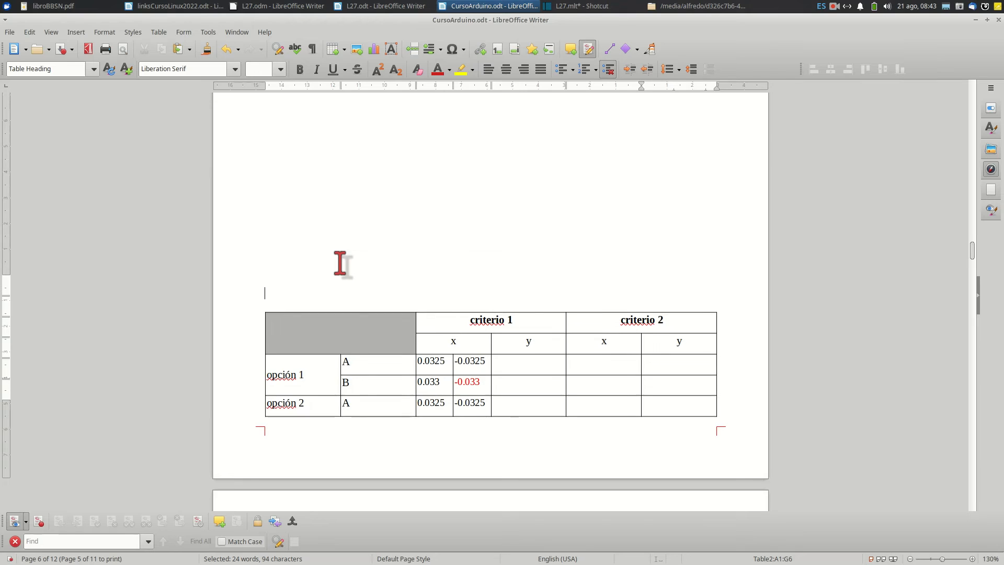
scroll(368, 303, "down", 5)
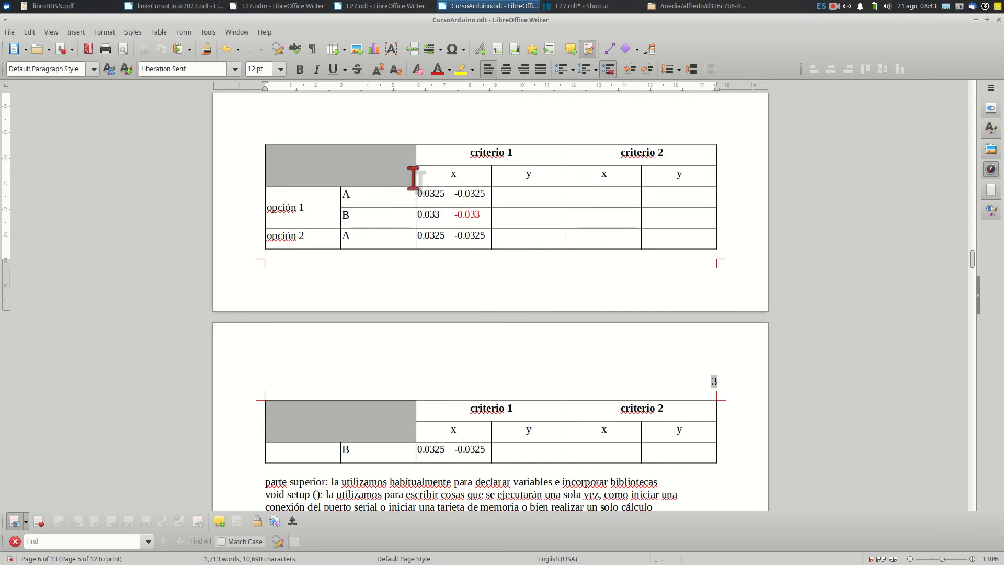
scroll(417, 213, "up", 3)
left_click(337, 229)
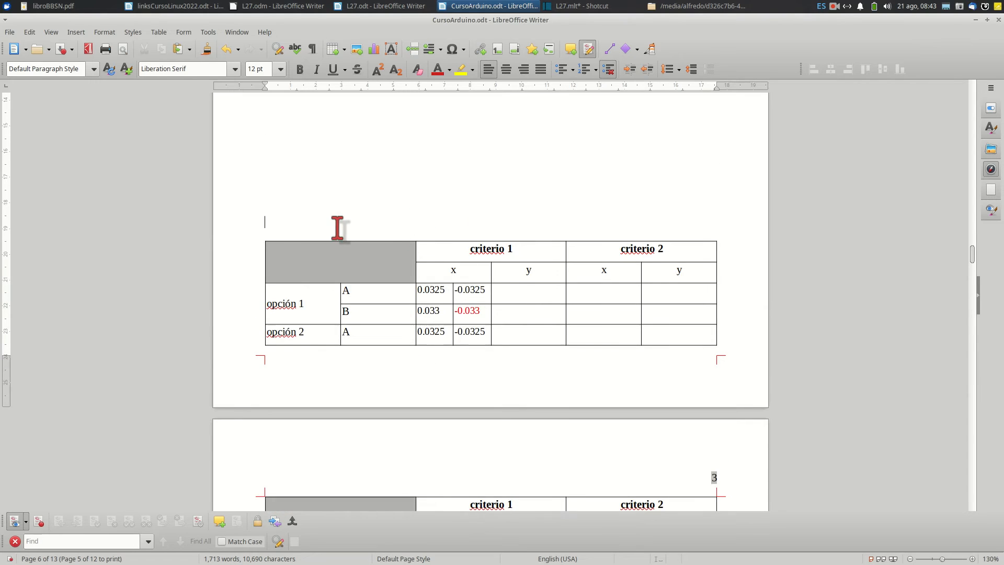
Delete blank paragraphs above the criteria table to bring the whole table back onto one page
scroll(337, 229, "up", 2)
left_click(305, 195)
key("Delete")
key("Delete")
key("Delete")
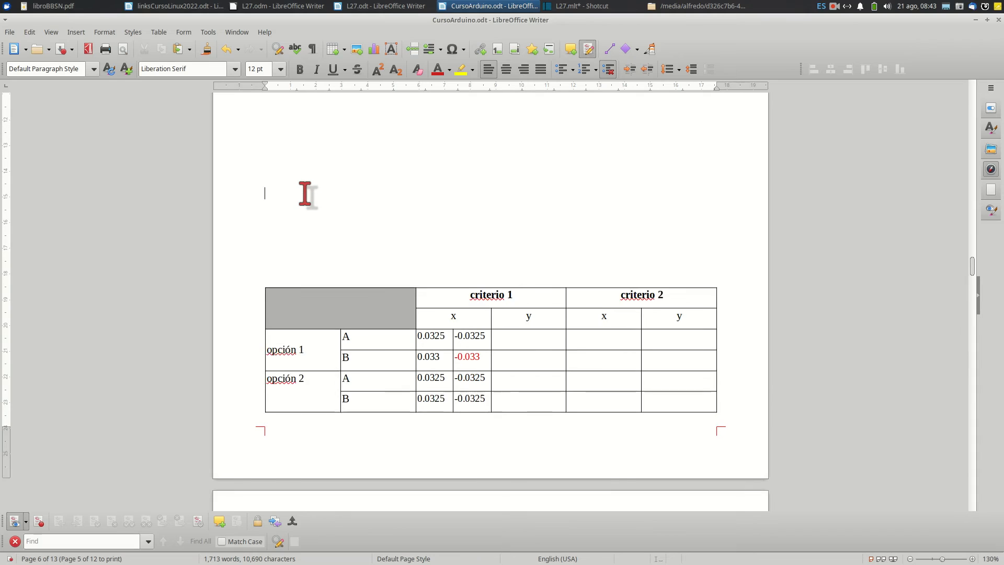
left_click(272, 285)
Disable splitting across pages and columns and turn off Repeat heading for the whole criteria table
left_click_drag(326, 314, 686, 393)
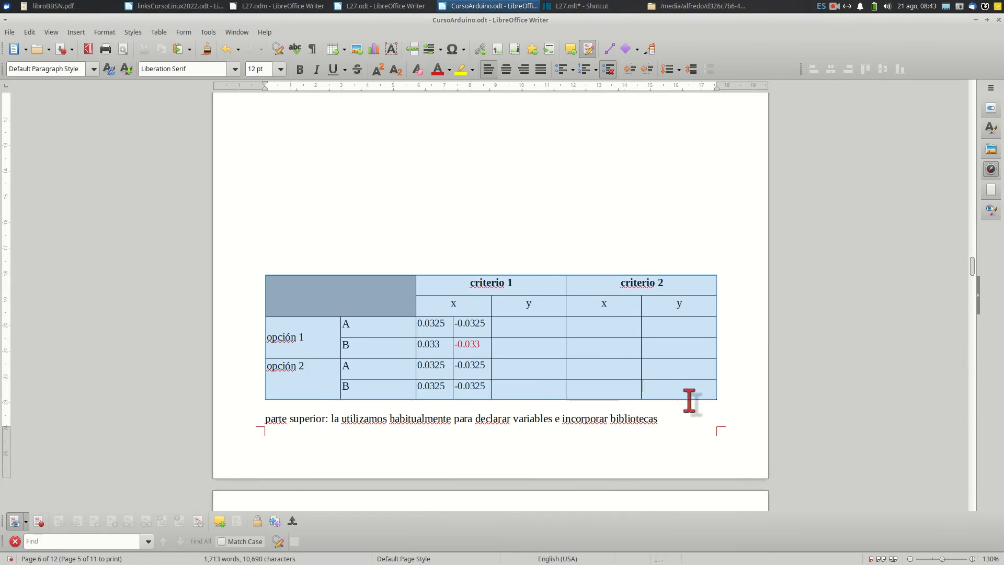
right_click(560, 352)
left_click(584, 347)
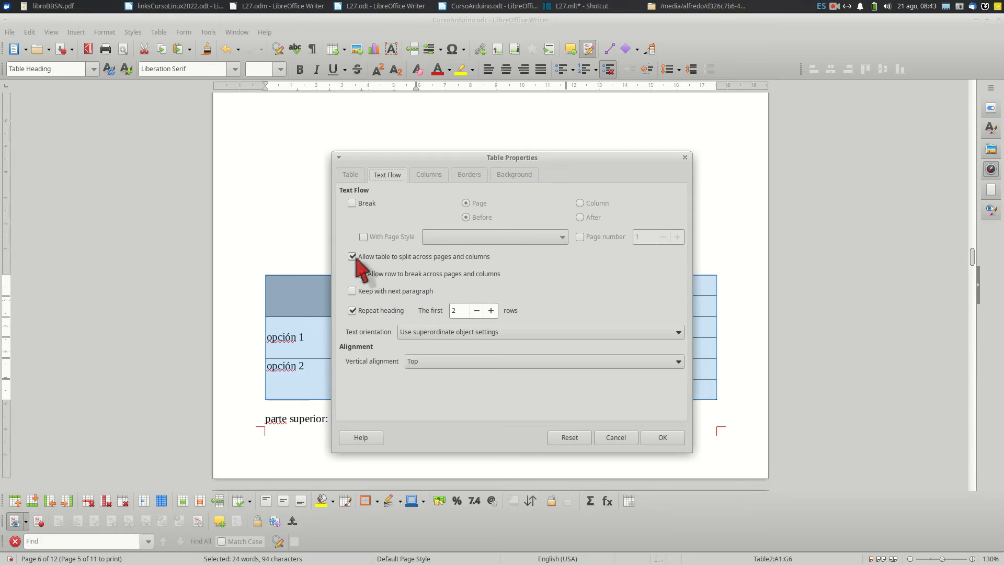
left_click(352, 256)
left_click(352, 311)
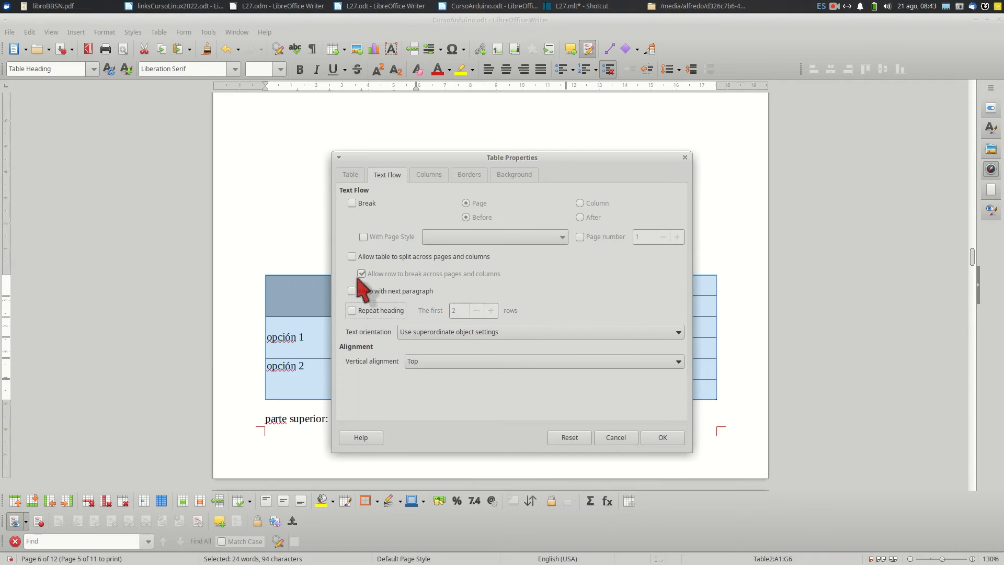
left_click(661, 439)
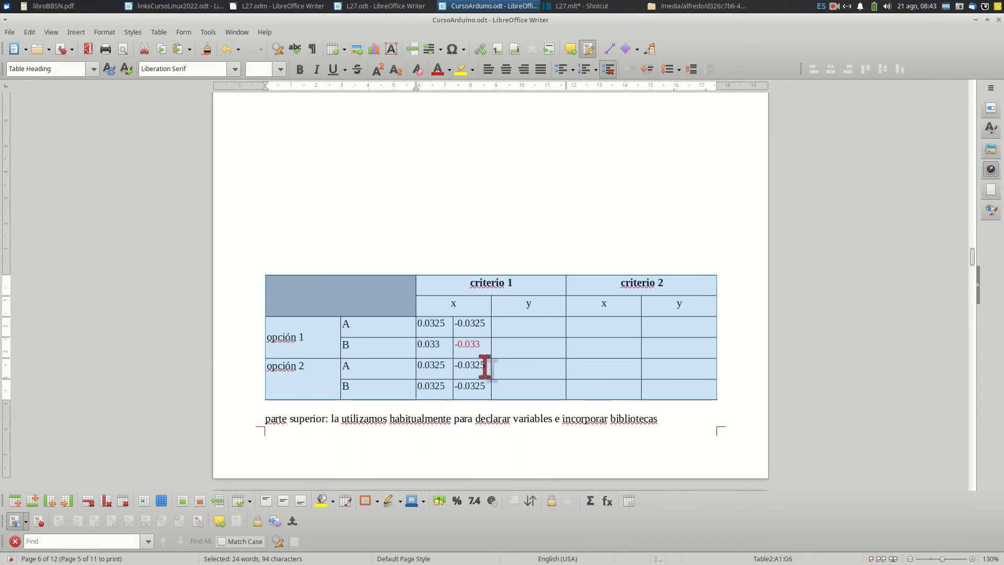
Add blank paragraphs above the criteria table to push it past the page end, and check its placement on the following page
left_click(349, 238)
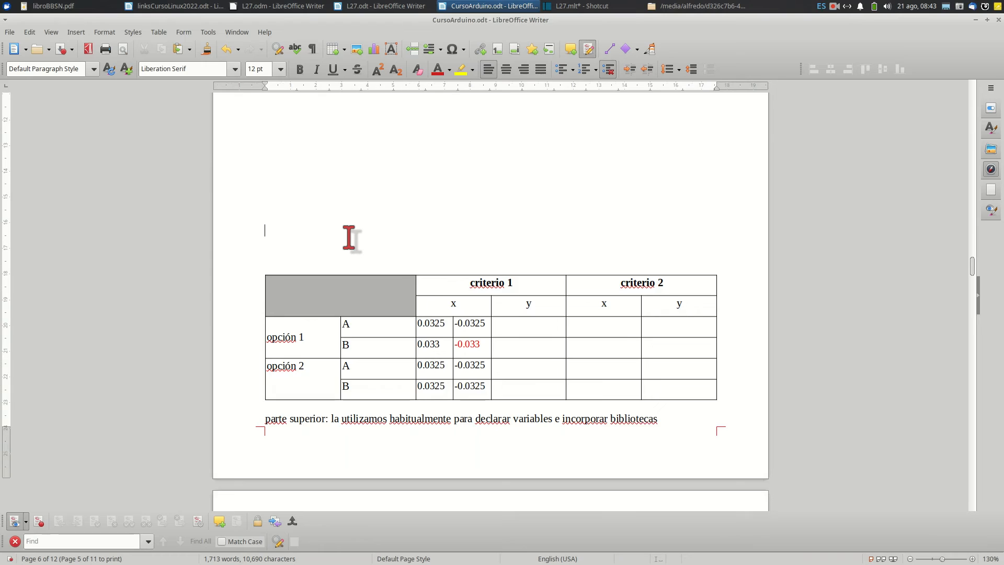
key("Return")
key("Return")
key("Return")
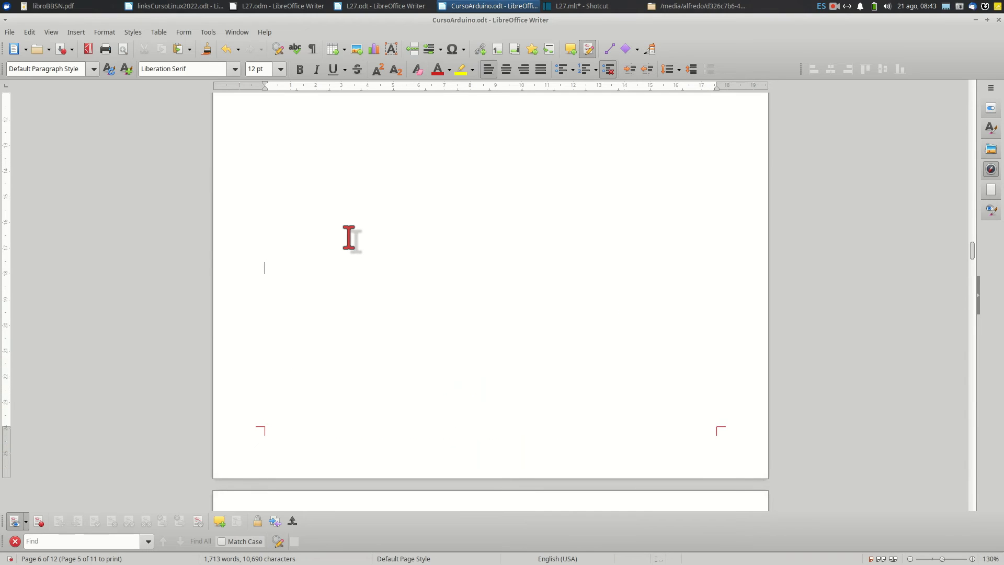
scroll(349, 241, "down", 8)
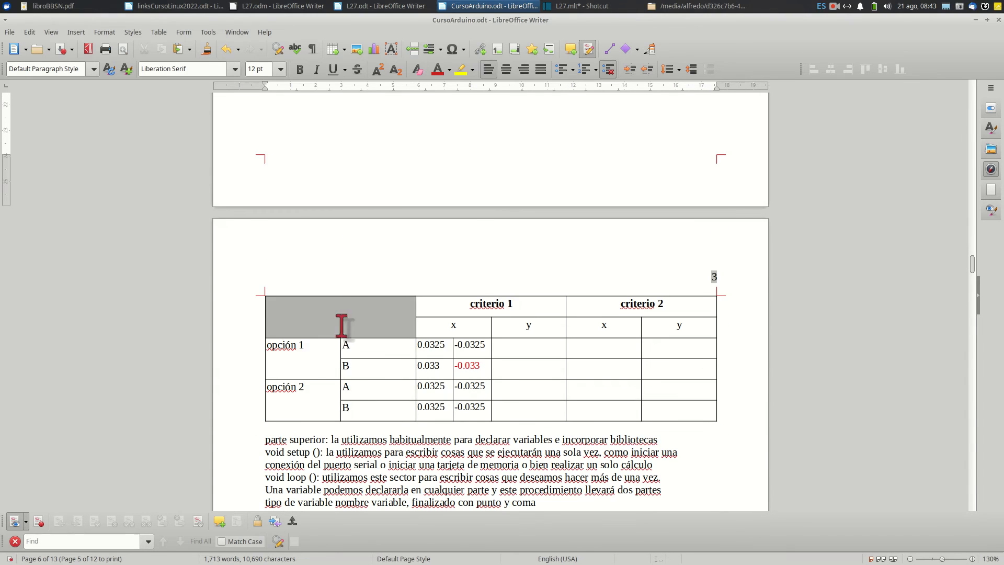
Delete the blank paragraphs between the line ending in "tenemos tres partes," and the criteria table to move the table back up
scroll(341, 295, "up", 3)
scroll(342, 297, "up", 10)
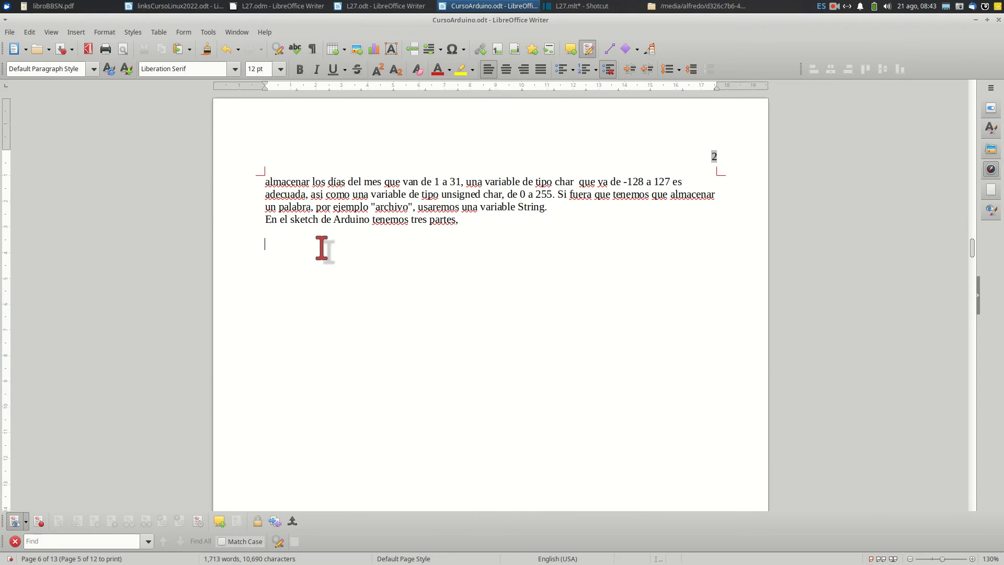
key("Delete")
key("Delete")
key("Delete")
key("Delete")
key("Delete")
key("Delete")
key("Delete")
key("Delete")
key("Delete")
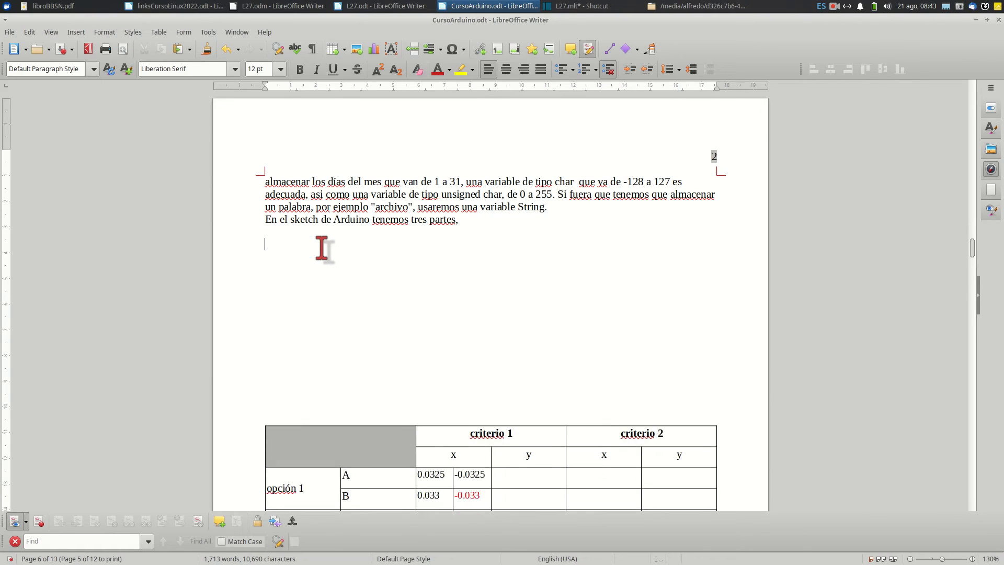
key("Delete")
key("Delete")
key("Delete")
key("Delete")
key("Delete")
key("Delete")
key("Delete")
key("Delete")
key("Delete")
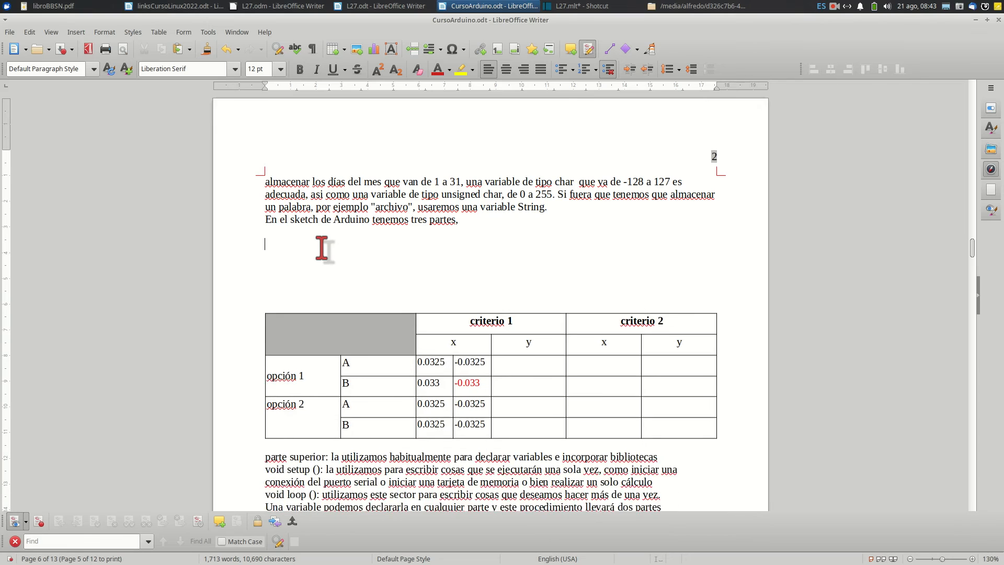
key("Delete")
key("Delete")
key("Delete")
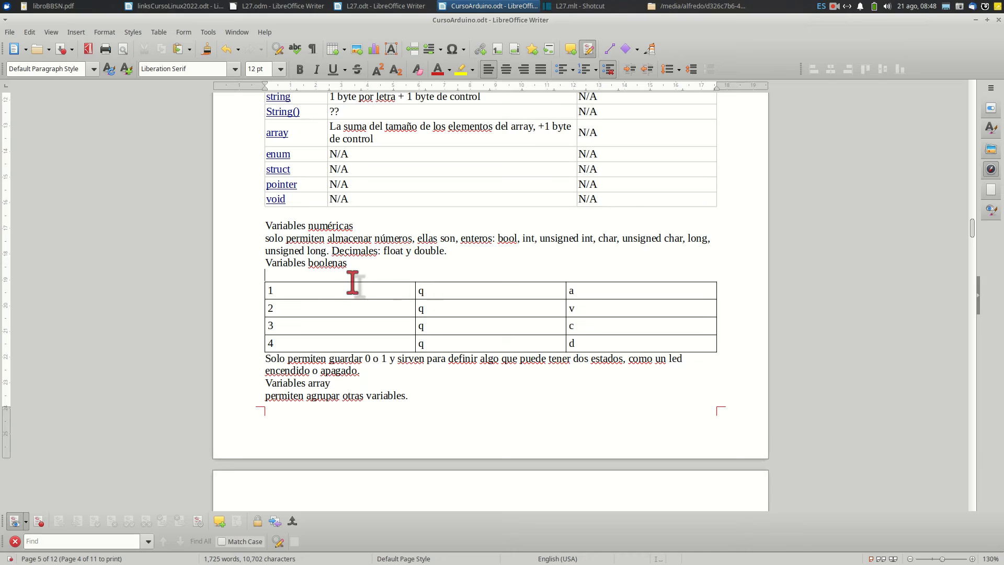
Convert the four-row table under Variables boolenas to text, separating the cells with tabs
left_click_drag(270, 292, 655, 340)
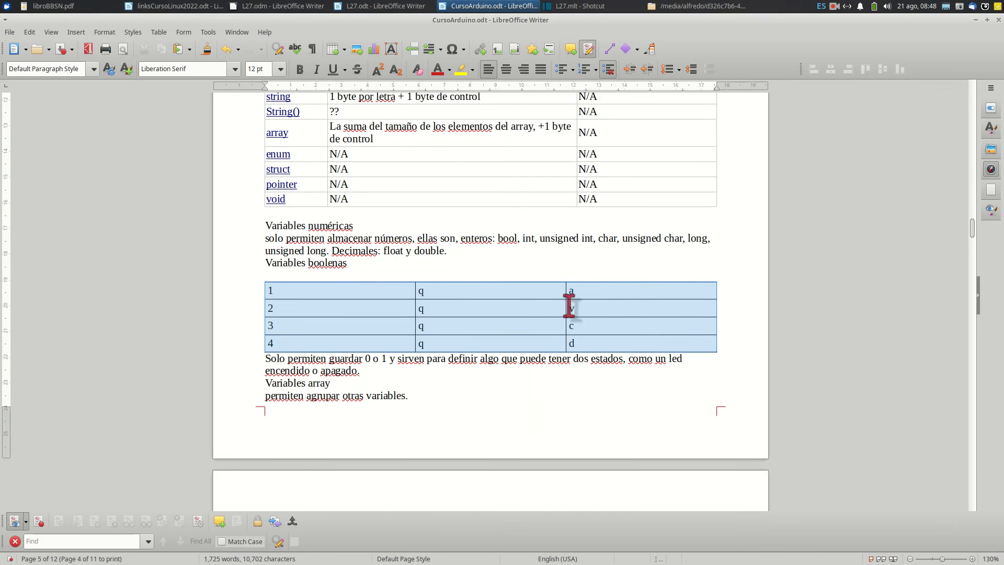
left_click(158, 32)
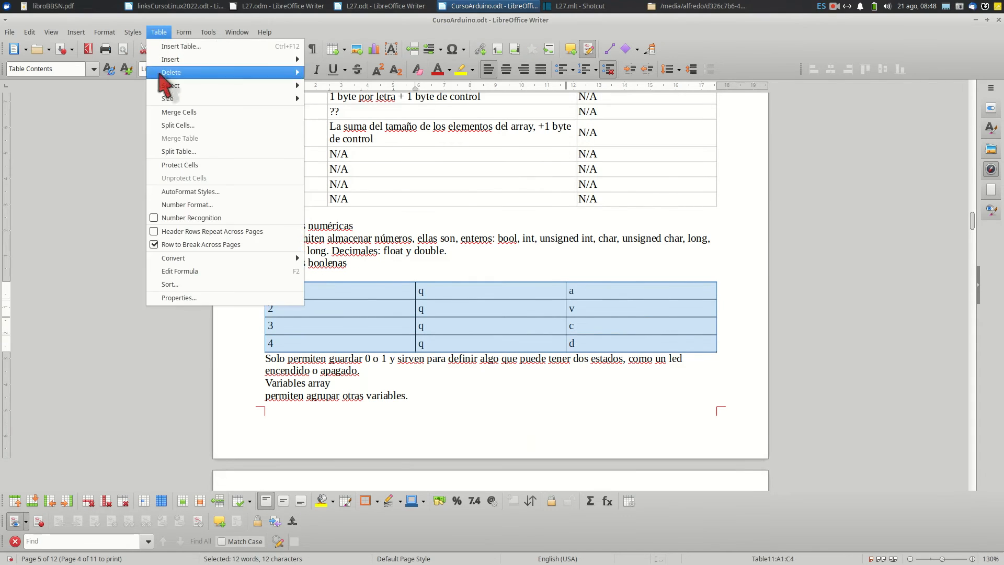
mouse_move(188, 258)
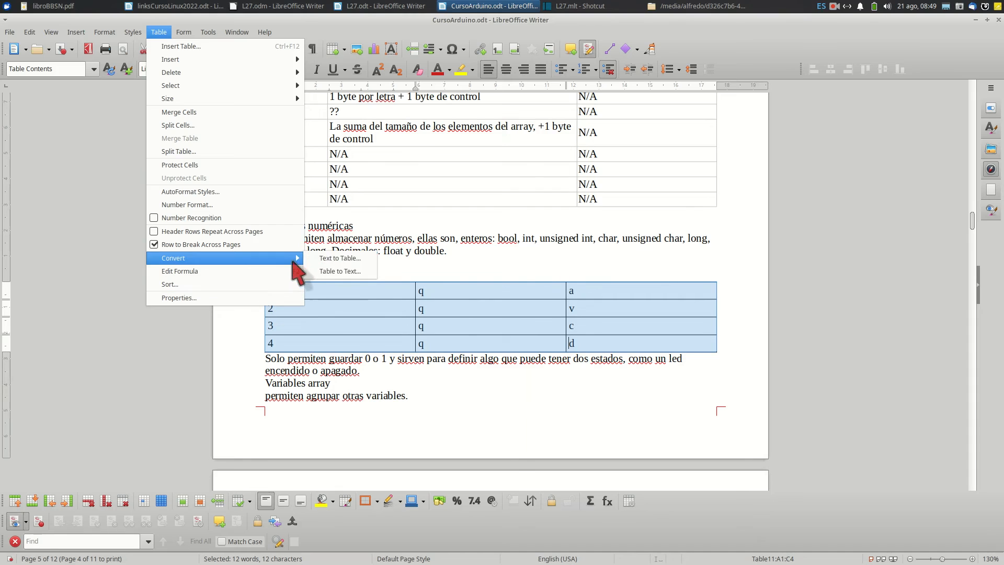
left_click(340, 271)
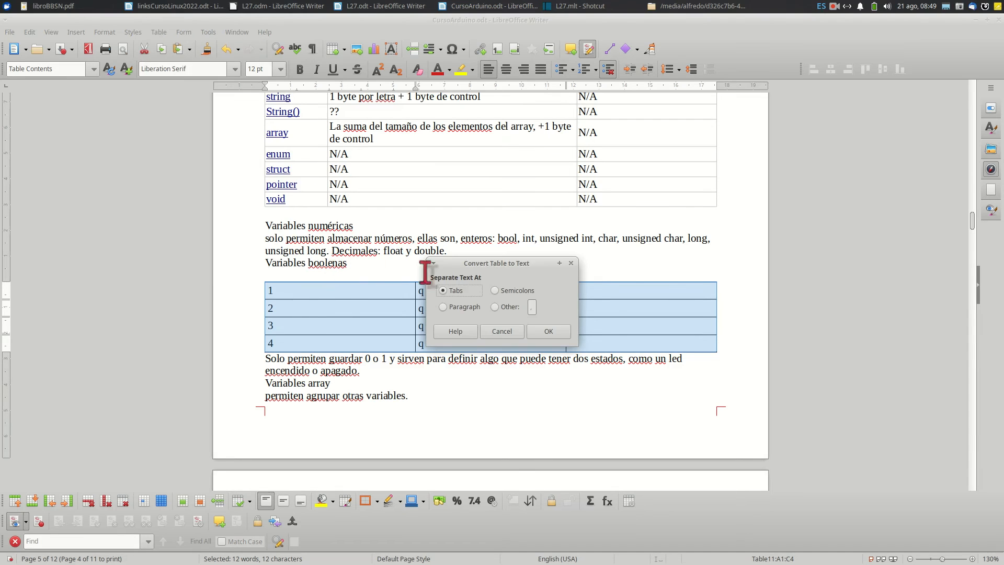
left_click_drag(467, 264, 445, 177)
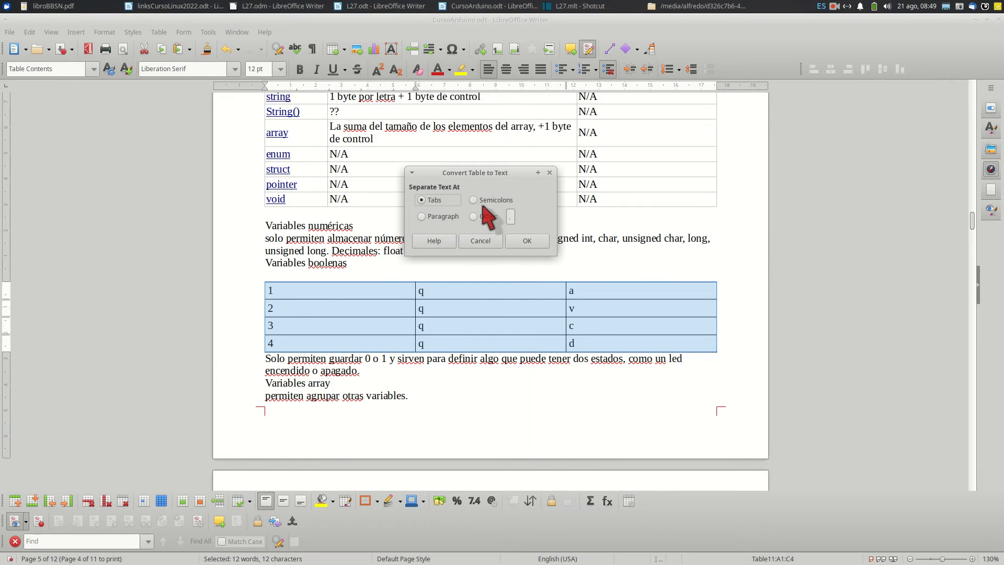
left_click(524, 240)
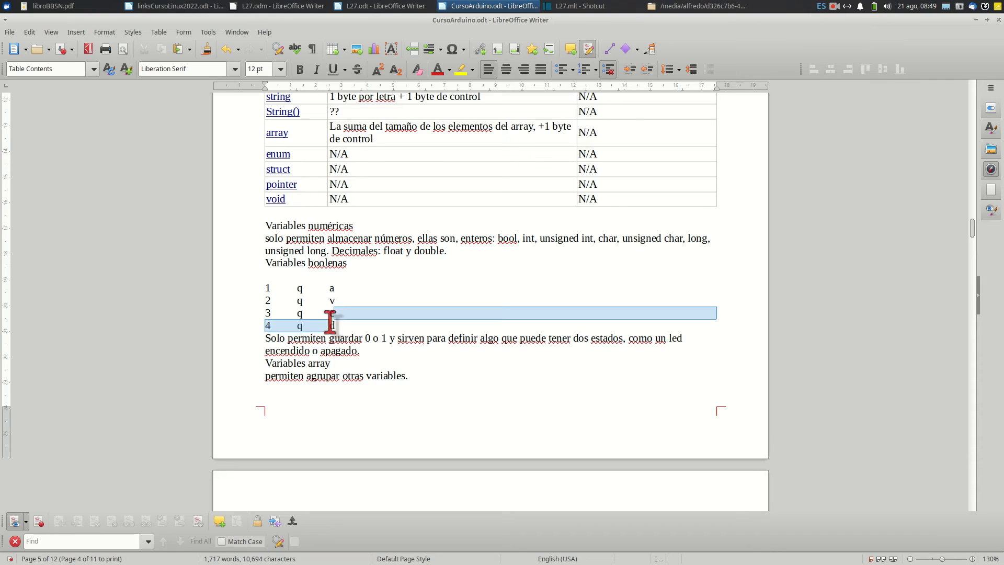
Replace the tab-separated text under Variables boolenas with the pasted lines "a a a", "b b b" and "x x x"
left_click_drag(335, 325, 239, 280)
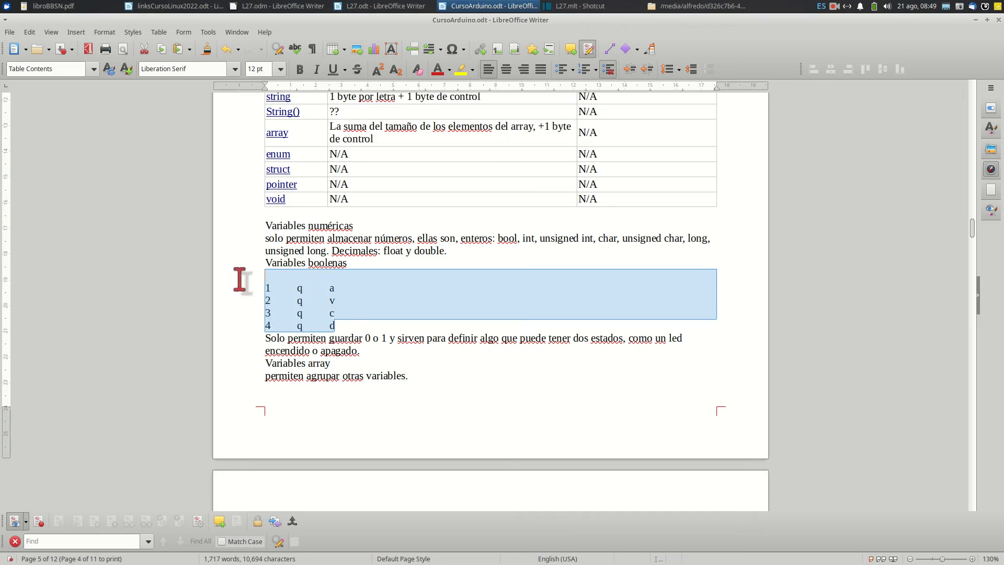
key("Delete")
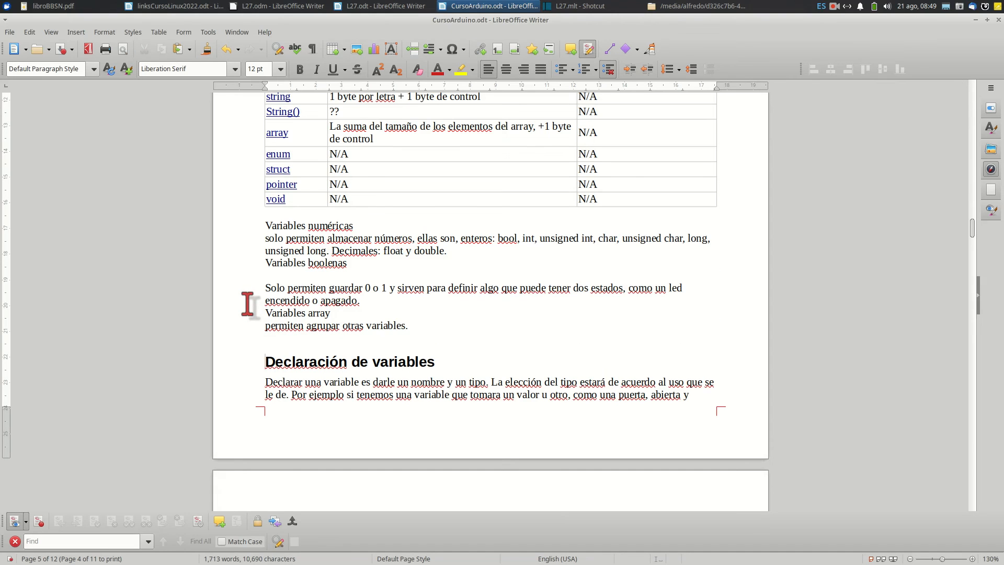
type("a a a b b b x x x")
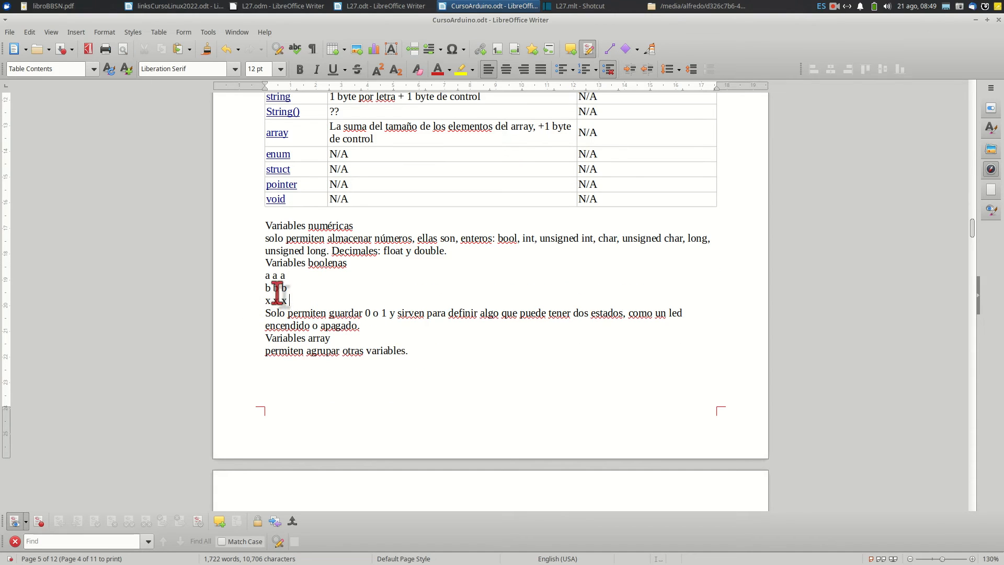
left_click(282, 281)
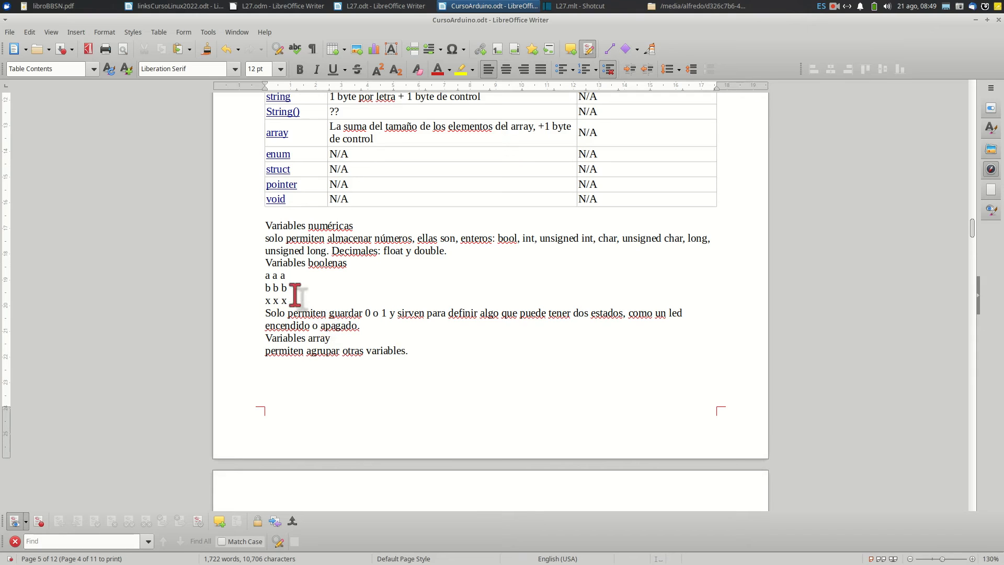
Convert the three pasted lines to a table, using a space as the custom separator and the first 1 row as a repeating heading
left_click_drag(268, 277, 288, 301)
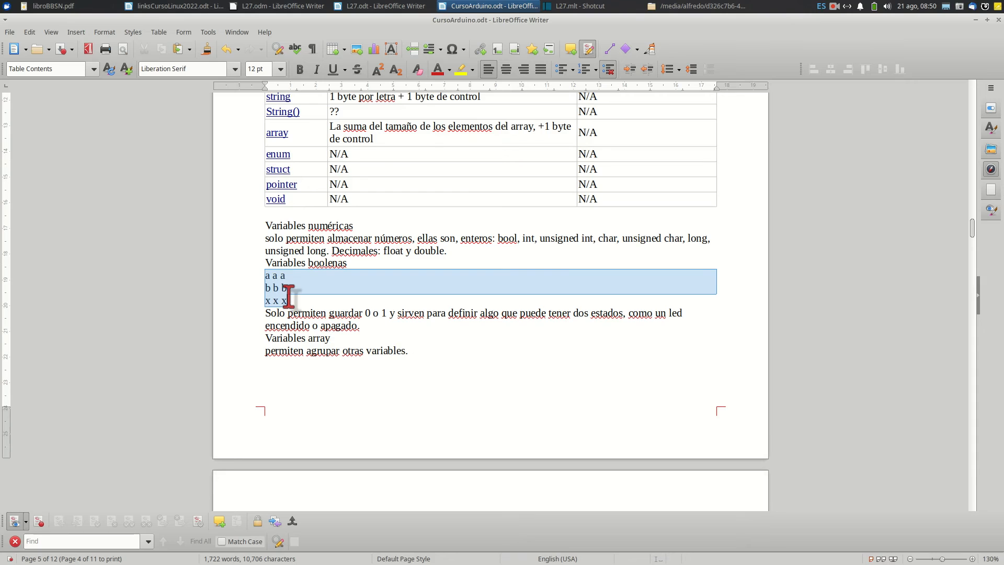
left_click(162, 33)
mouse_move(187, 261)
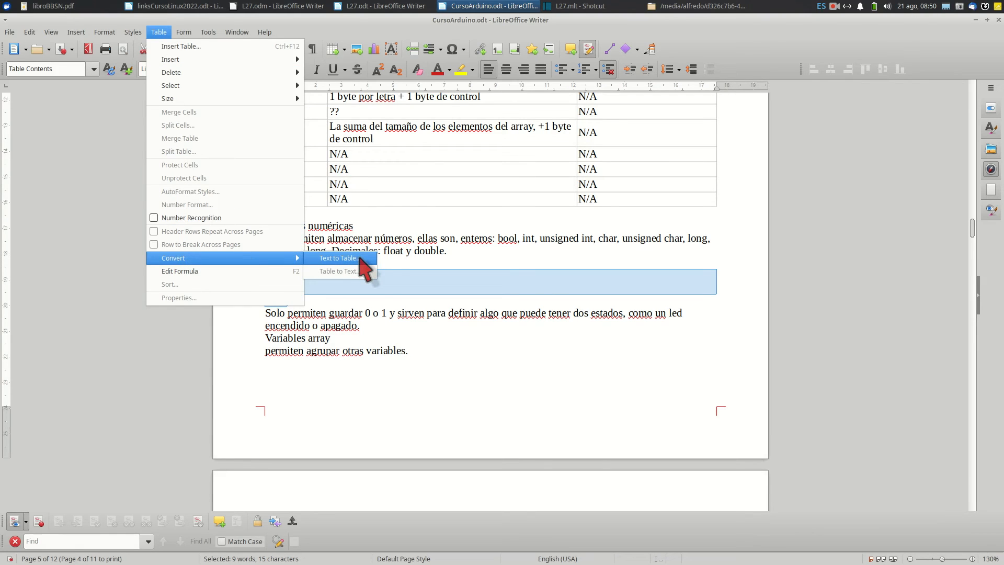
left_click(337, 259)
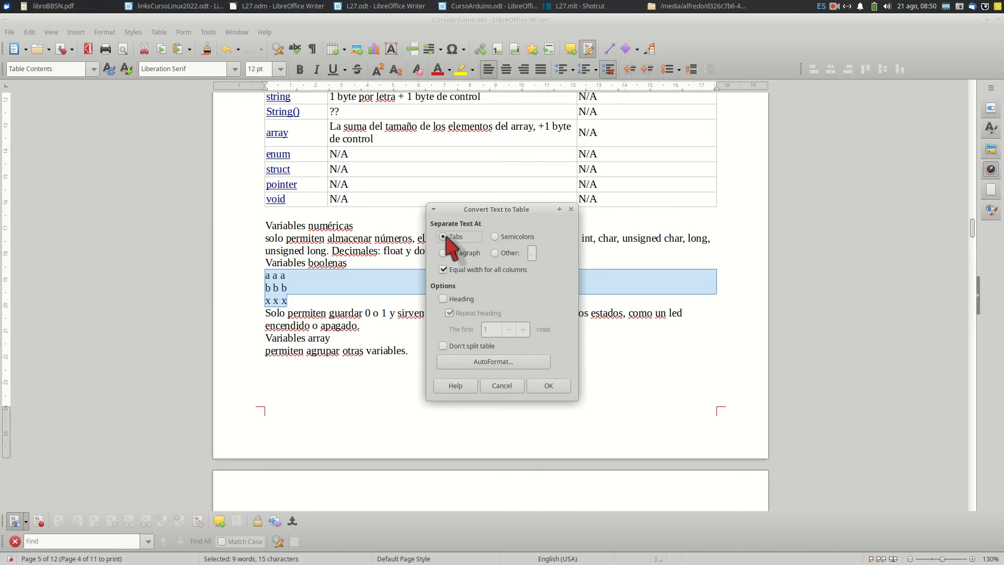
left_click(494, 253)
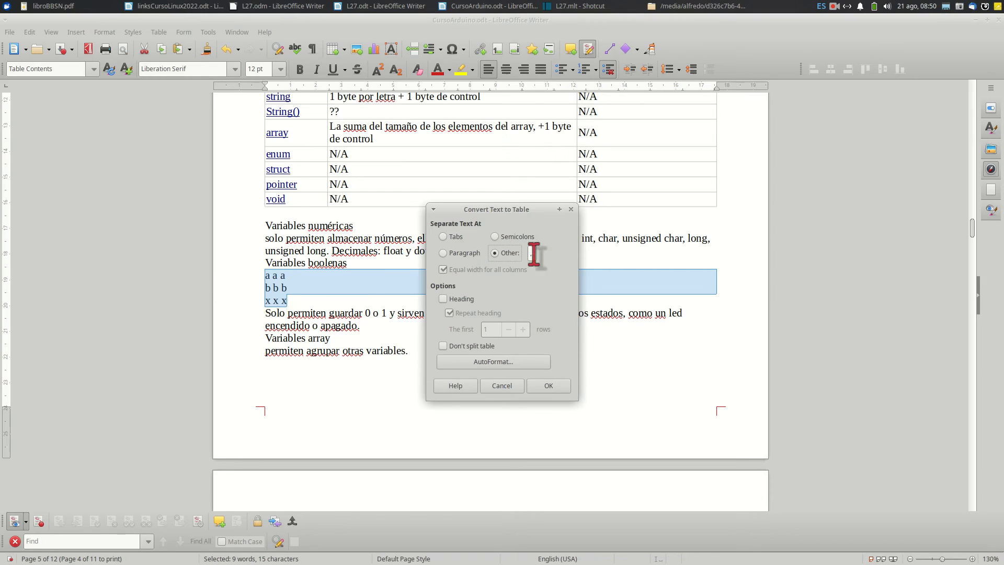
left_click(533, 253)
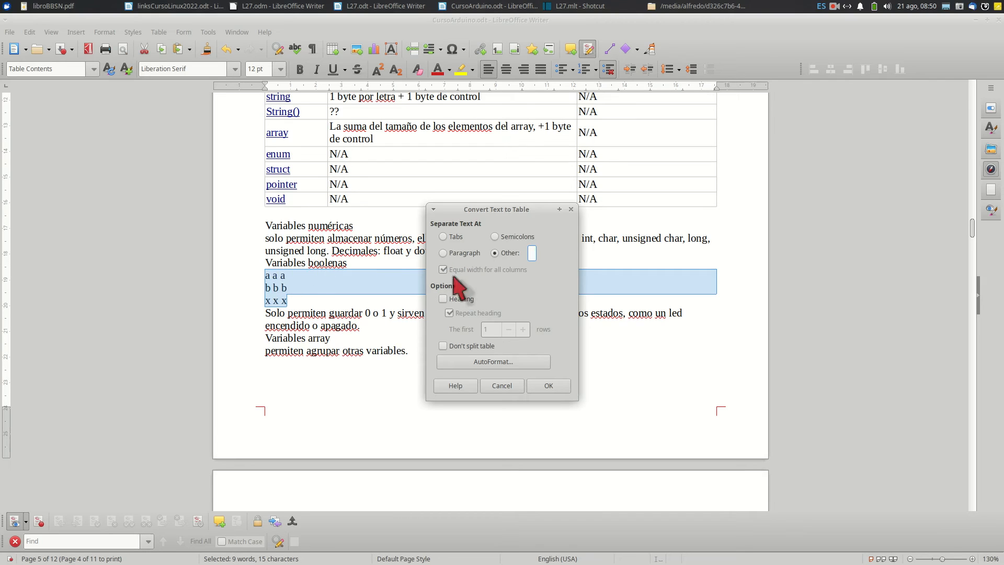
left_click(444, 299)
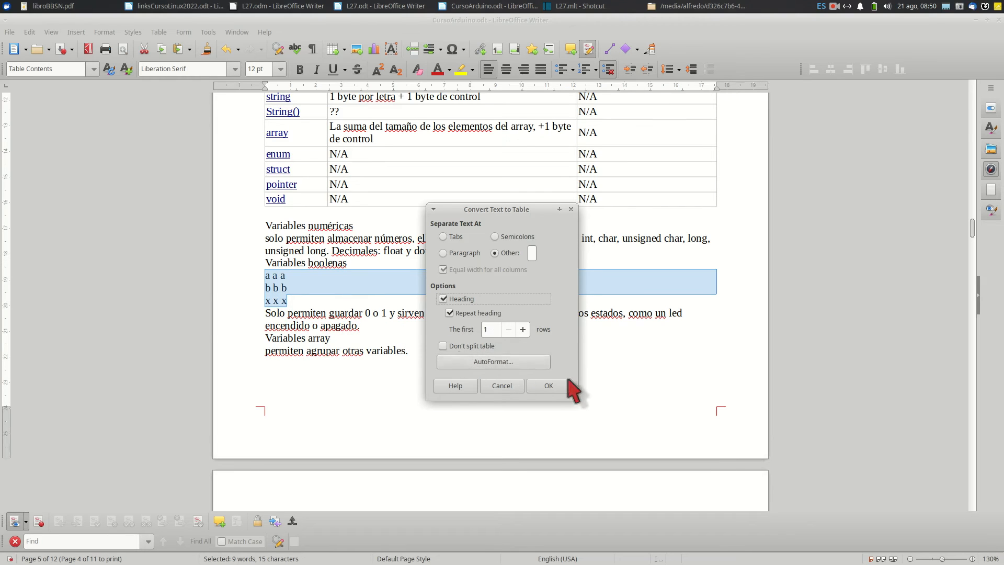
left_click(549, 386)
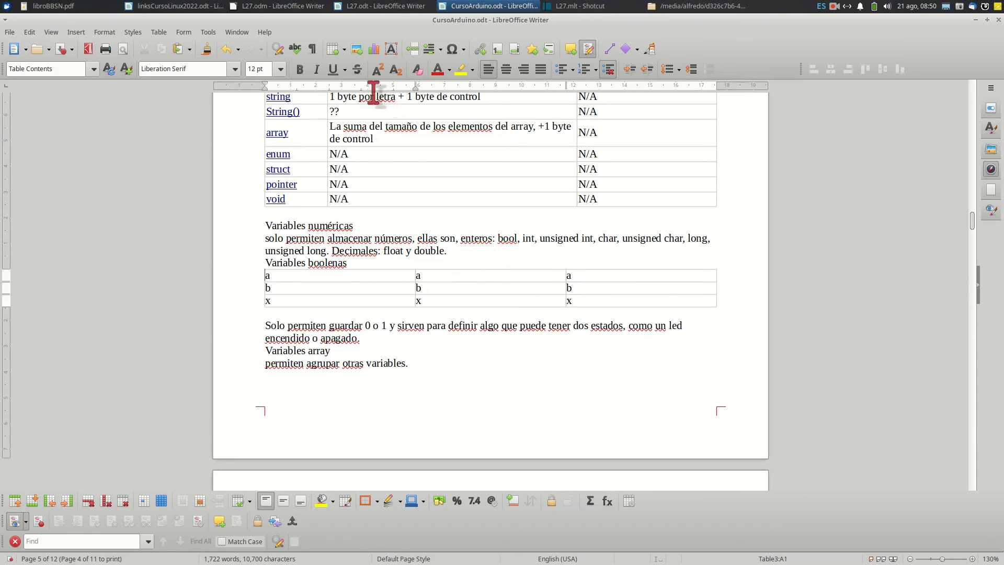
Undo the text-to-table conversion and redo it to compare the text with the table
left_click(226, 51)
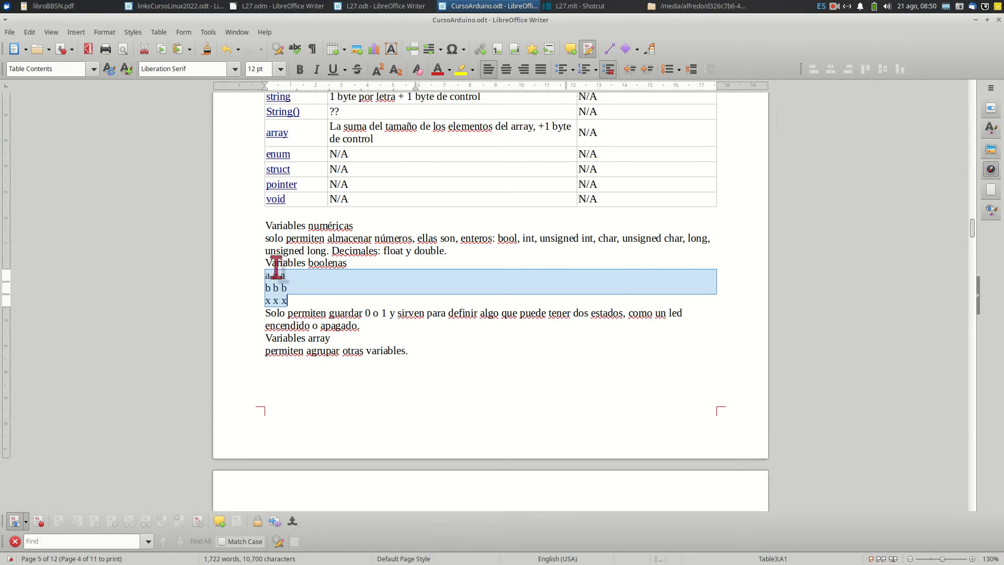
left_click(250, 50)
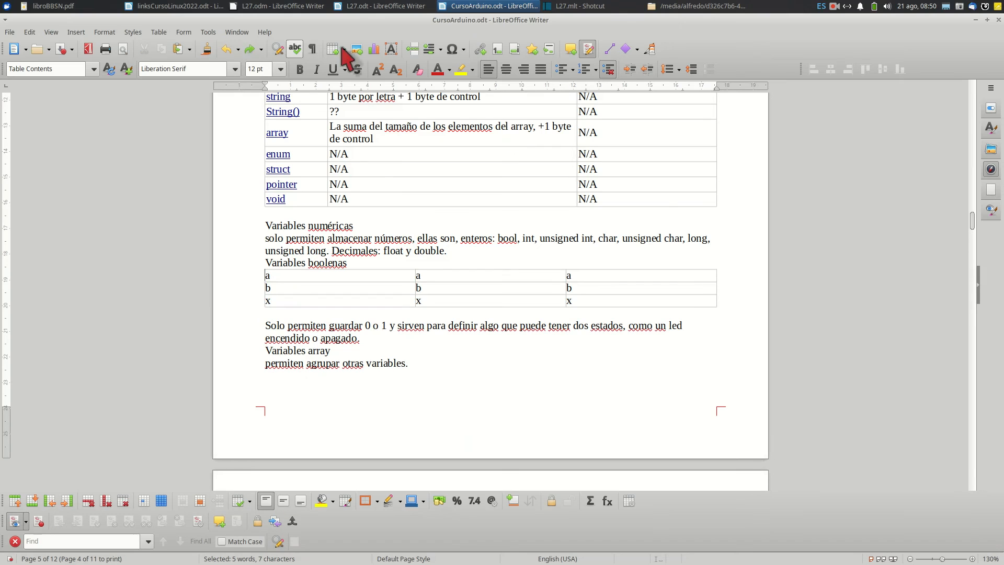
scroll(569, 340, "up", 5)
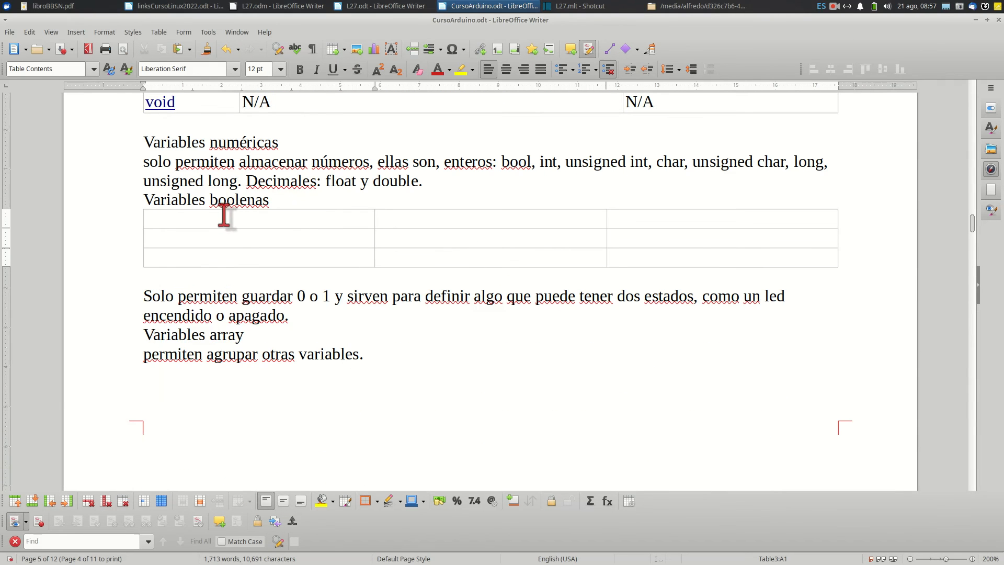
Apply outer borders and all inner lines to the three-by-three table under Variables boolenas
left_click_drag(253, 217, 722, 253)
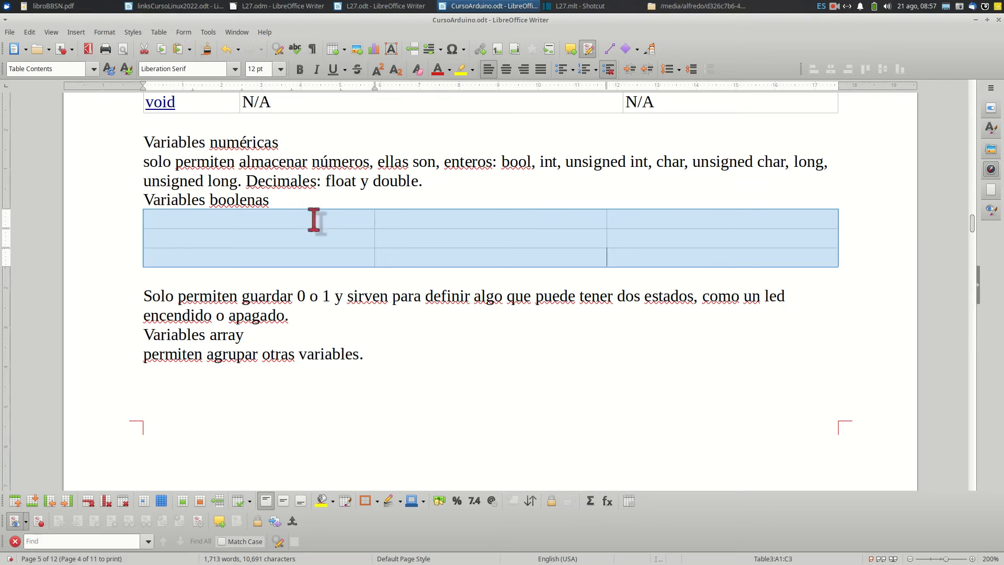
right_click(324, 236)
left_click(366, 468)
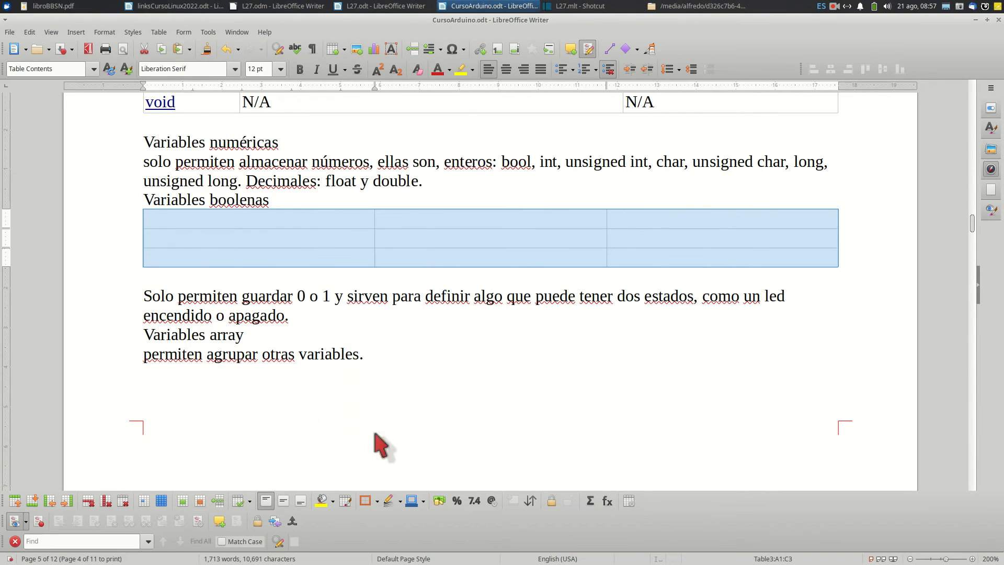
left_click(469, 174)
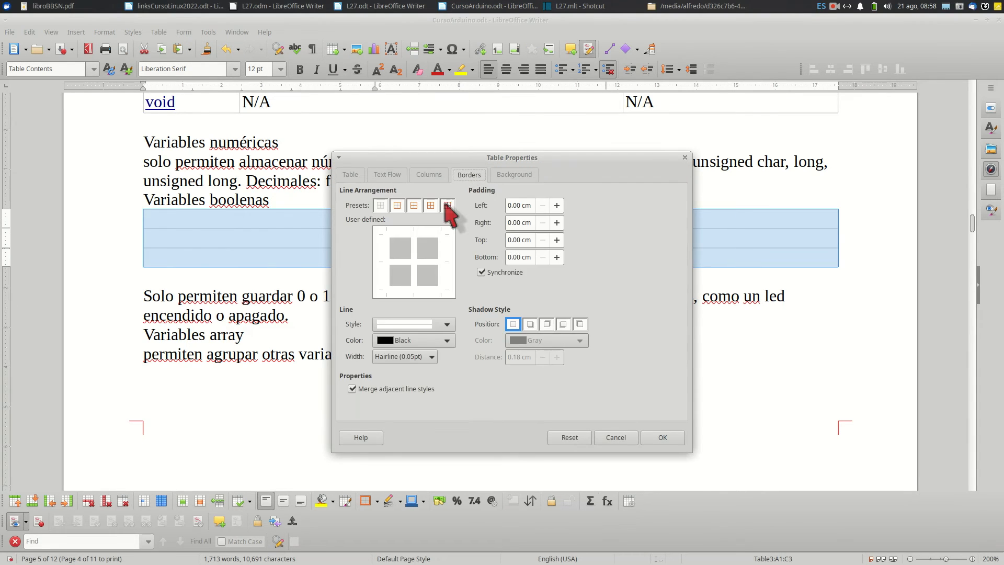
left_click(447, 205)
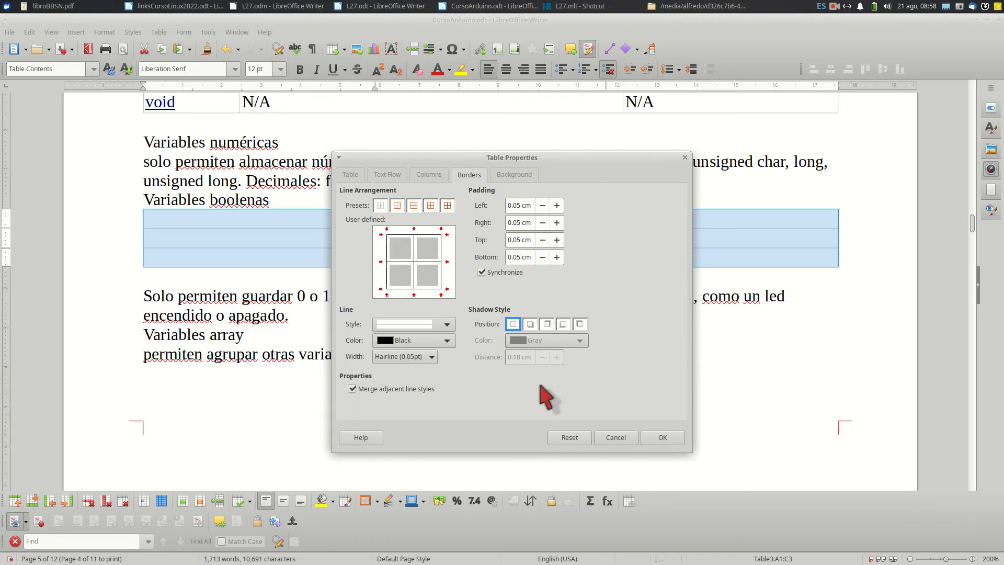
left_click(663, 438)
Fill the table's first row with the headings "cantidad", "precio unitario" and "precio"
left_click(306, 226)
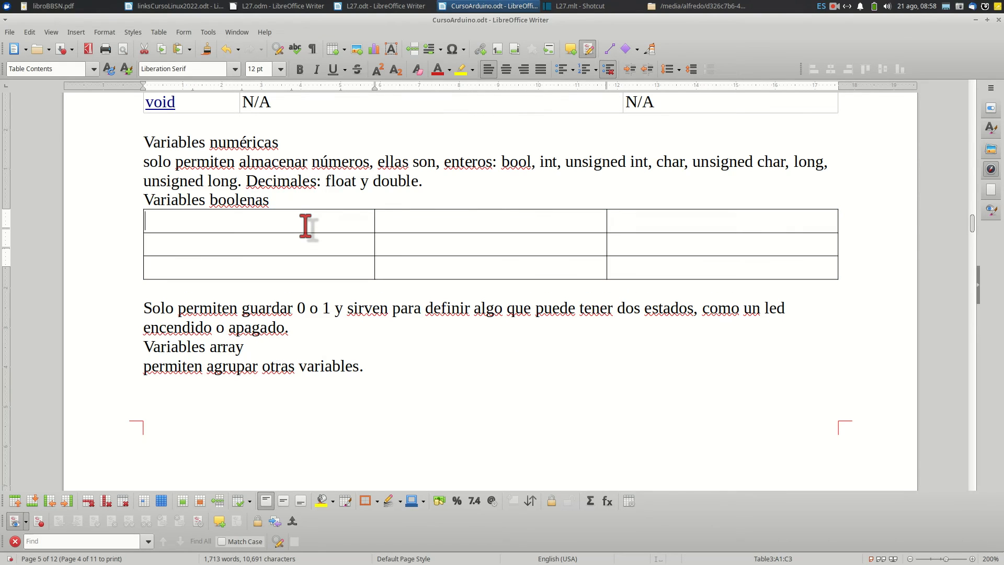
type("cantidad")
key("Tab")
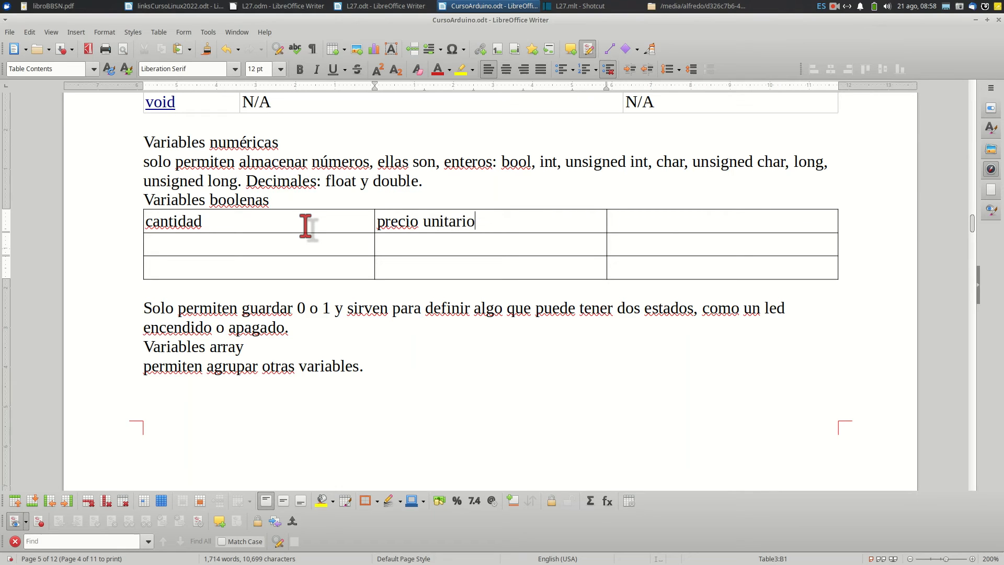
type("precio")
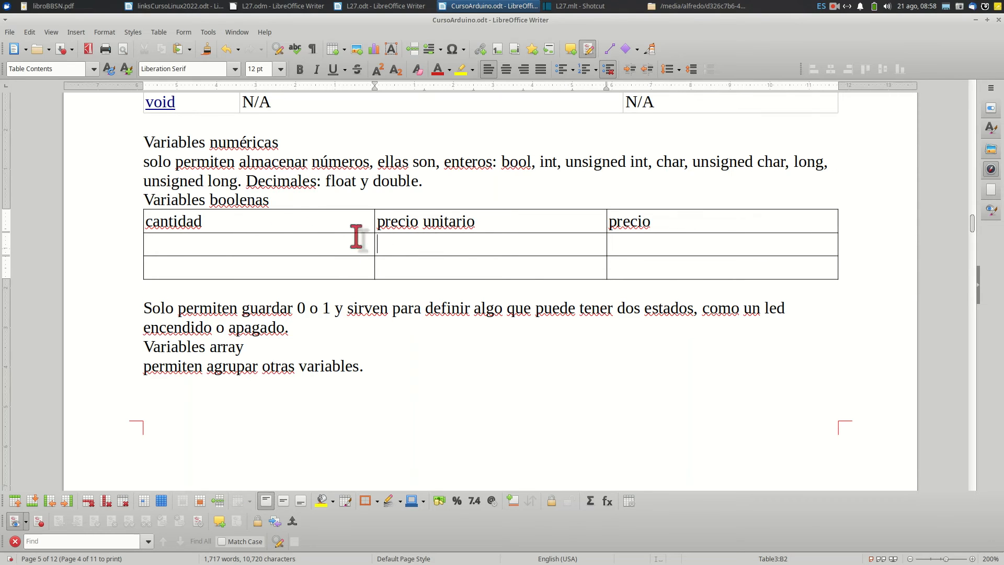
Enter the quantities 1 and 3 under cantidad and the prices 300 and 200 under precio unitario
left_click(170, 241)
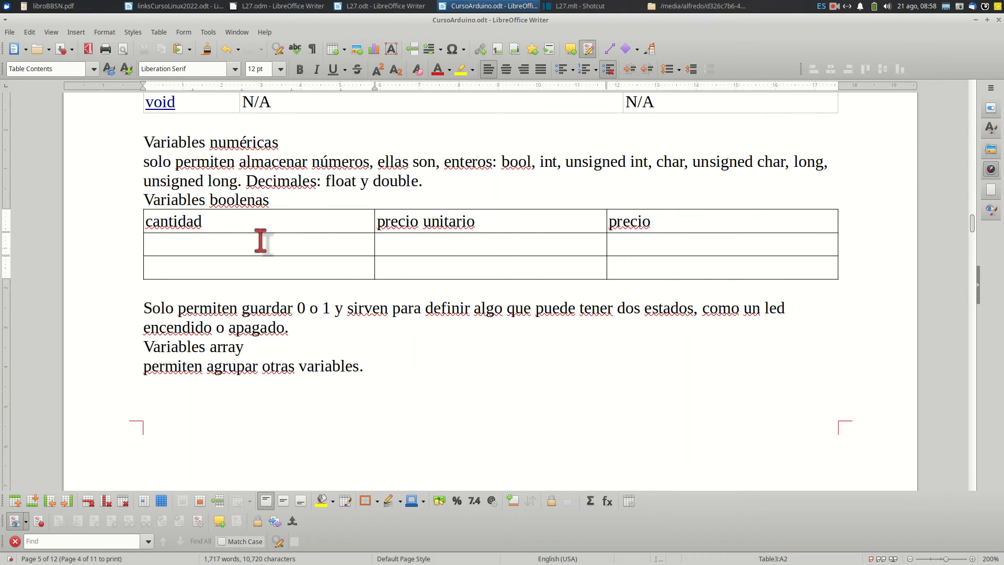
left_click(393, 249)
type("300")
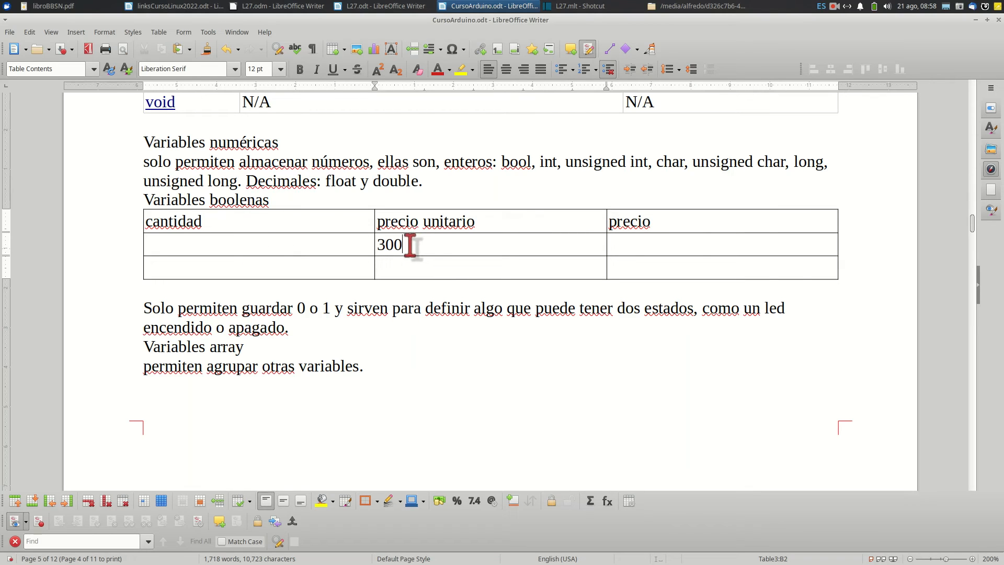
left_click(421, 269)
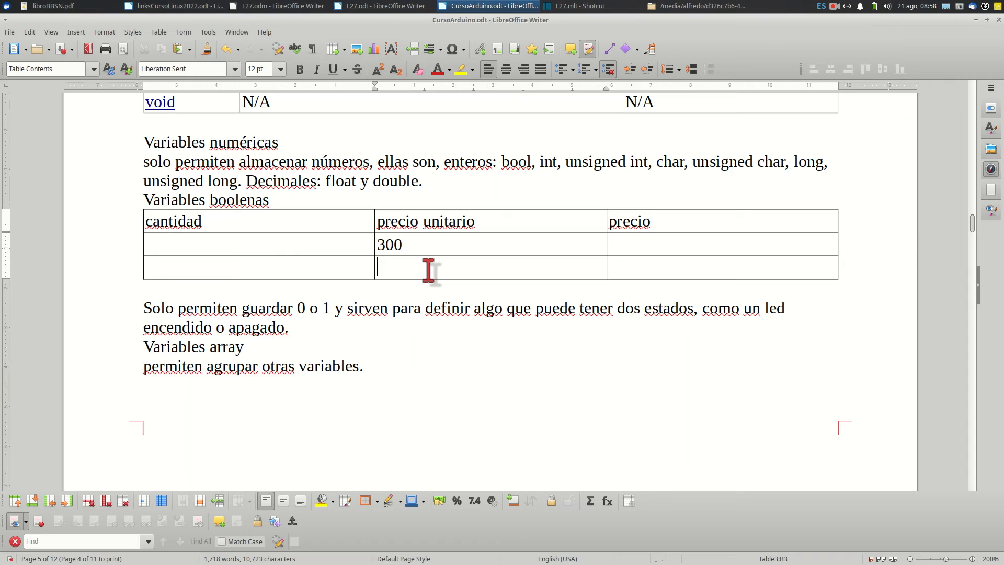
type("200")
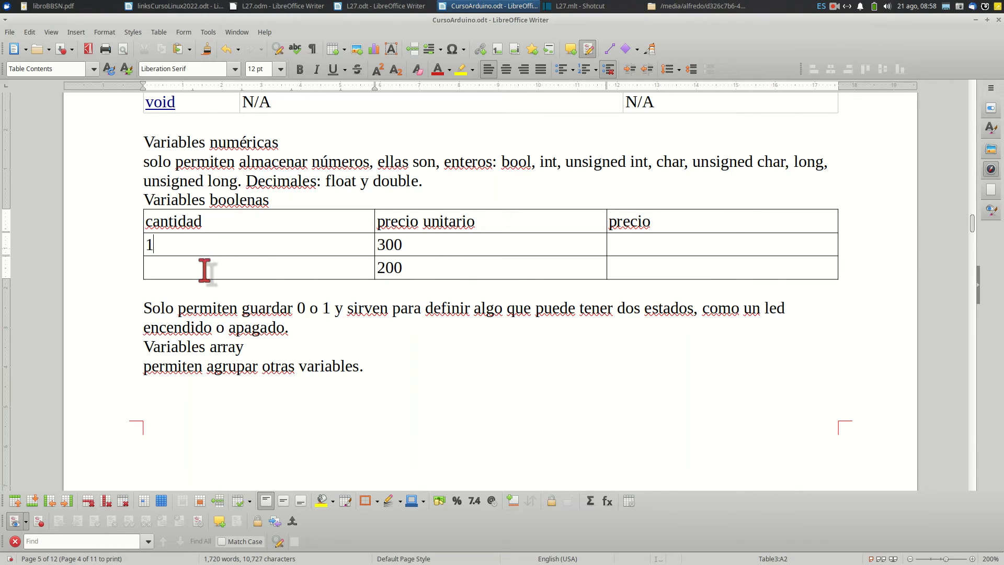
type("3")
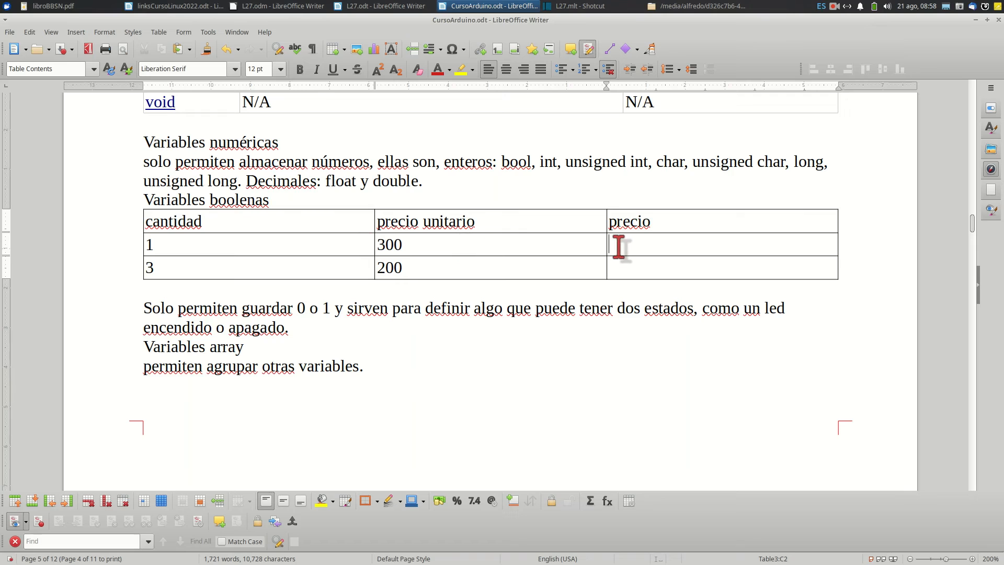
Enter the formula =<A2>*<B2> in cell C2, the first data cell under precio
left_click(159, 31)
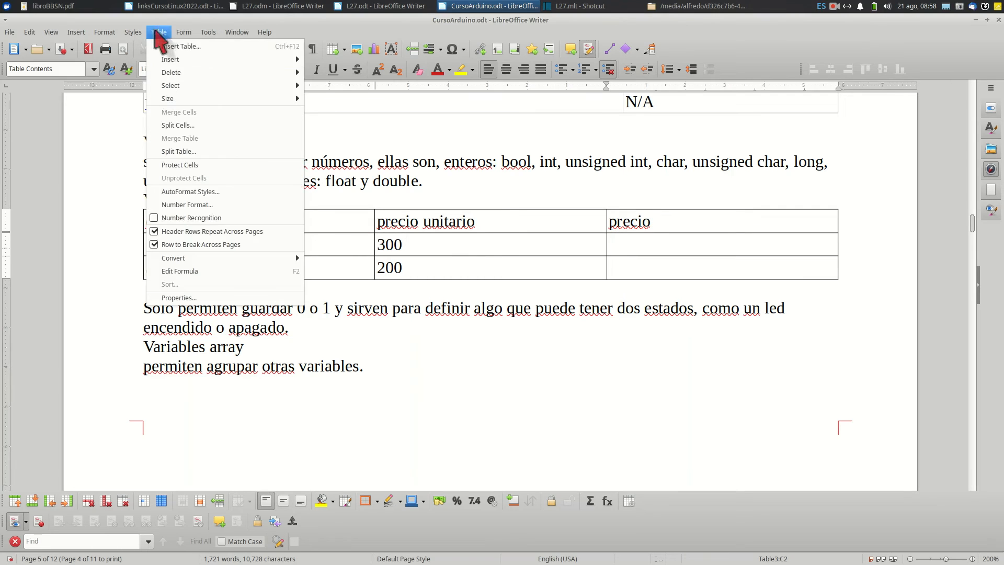
left_click(181, 271)
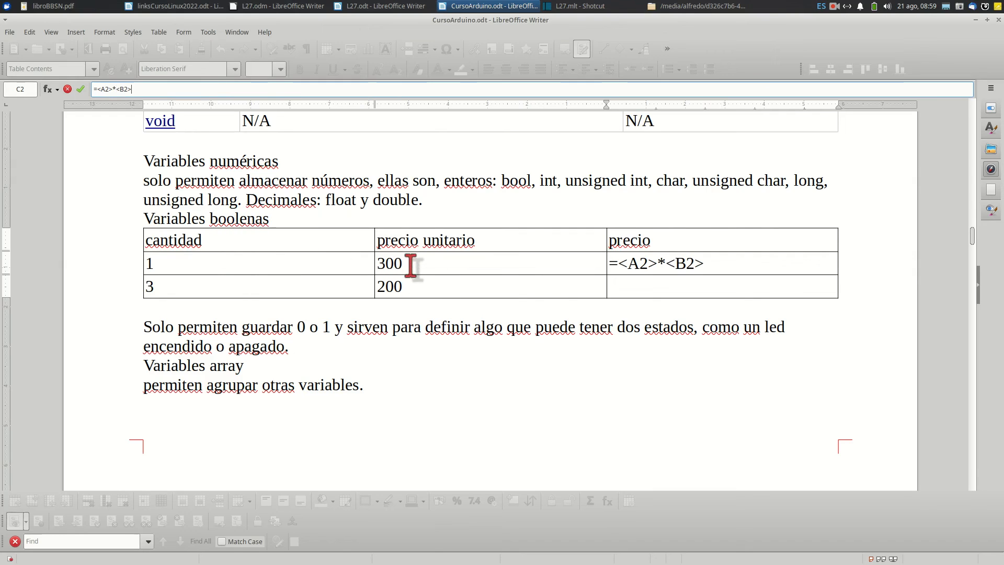
key("Return")
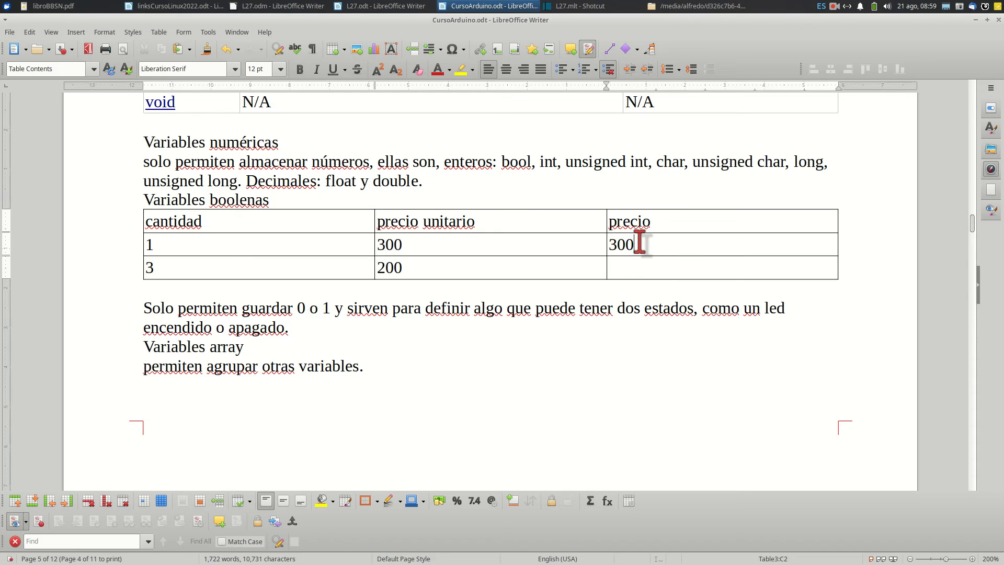
Fill cell C3 under precio with the product of its row's cantidad and precio unitario
left_click_drag(640, 244, 701, 246)
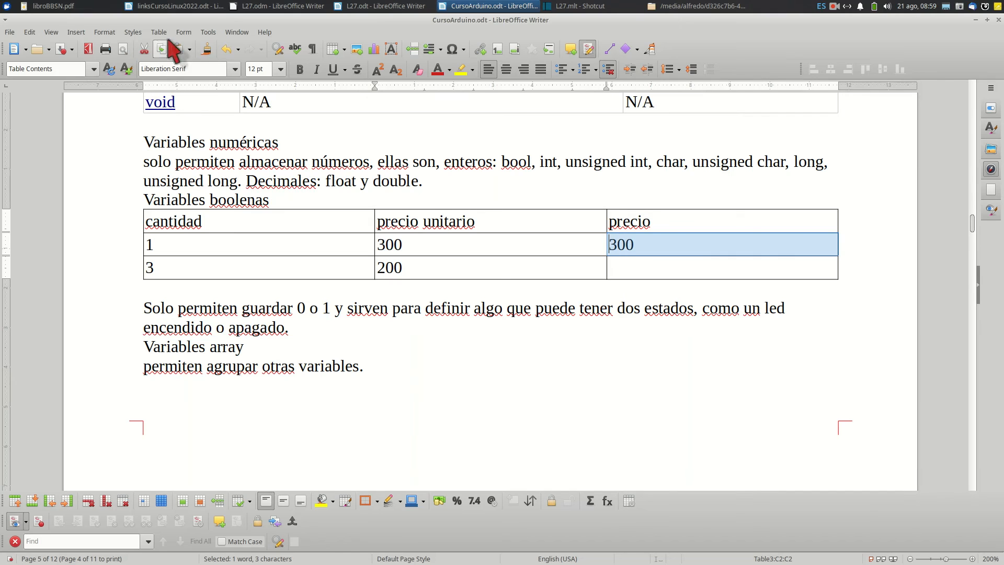
left_click(619, 270)
type("600")
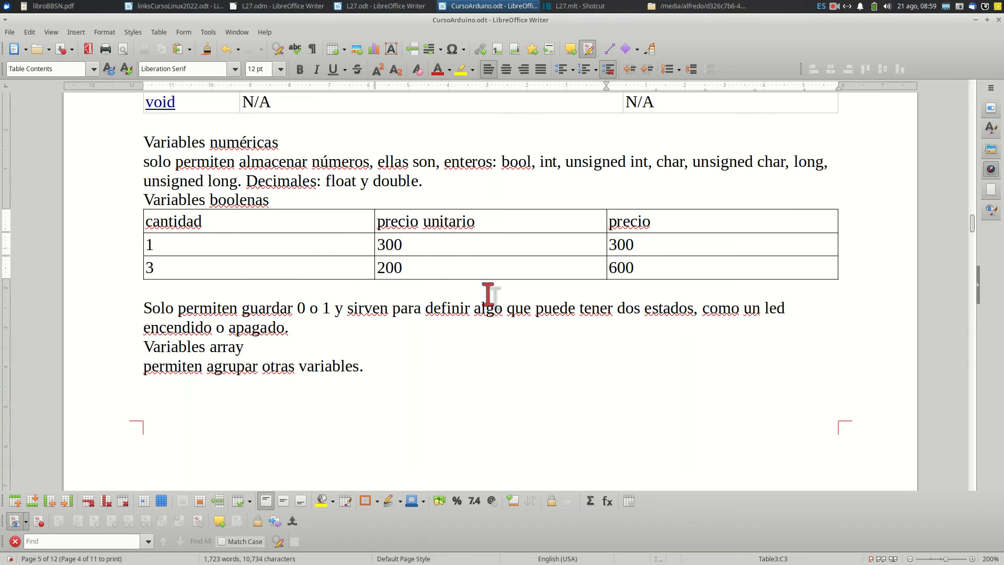
Set the first data row's precio unitario to 500 and update that row's precio to match
left_click(389, 246)
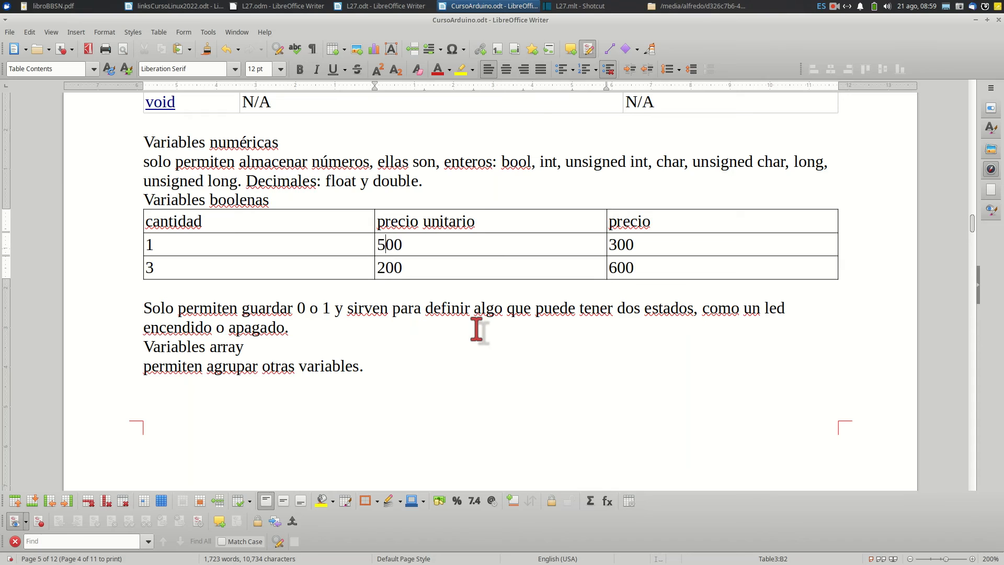
key("Return")
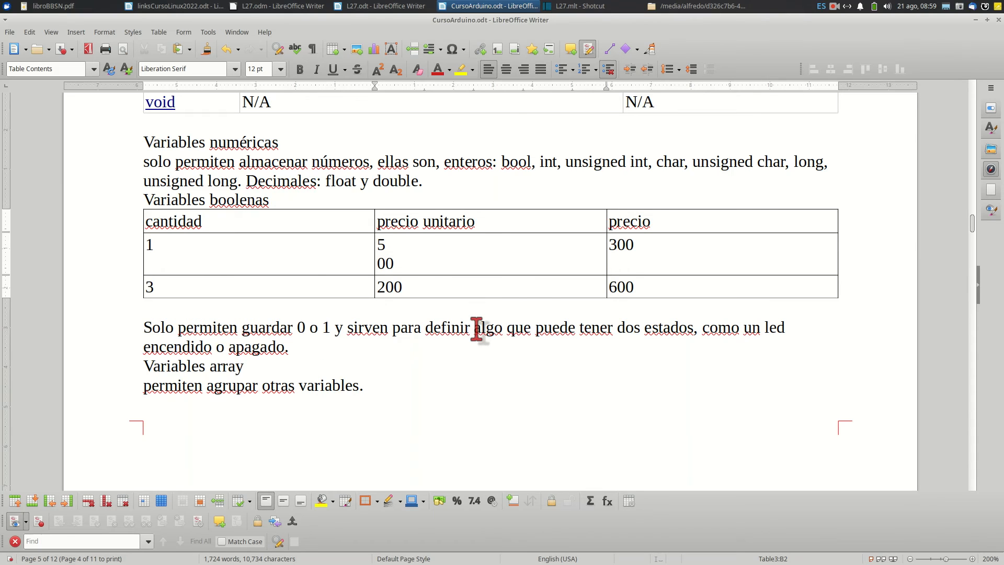
key("BackSpace")
double_click(620, 246)
type("500")
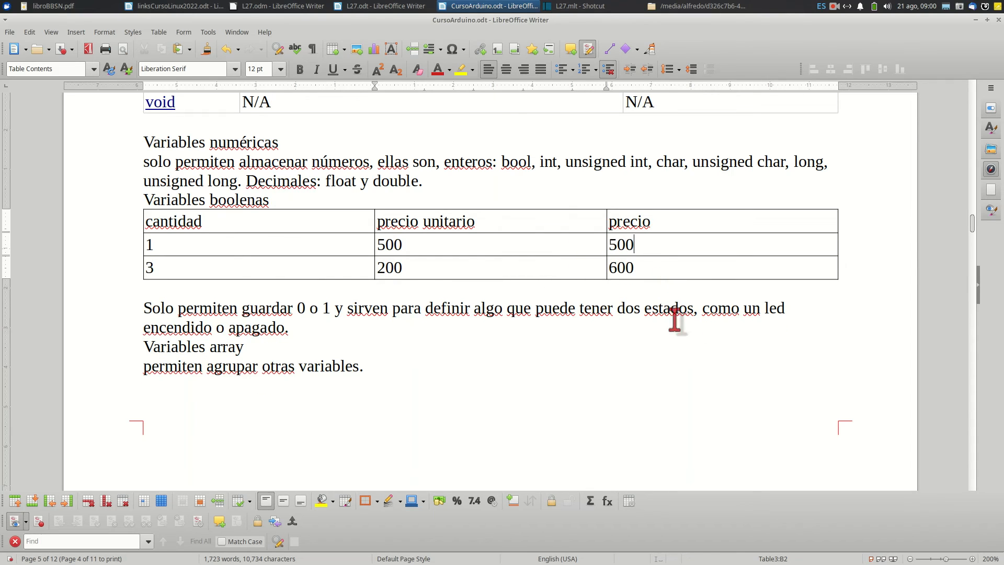
Test recalculation by setting the last row's cantidad to 0, and finally set it to 10
left_click(157, 270)
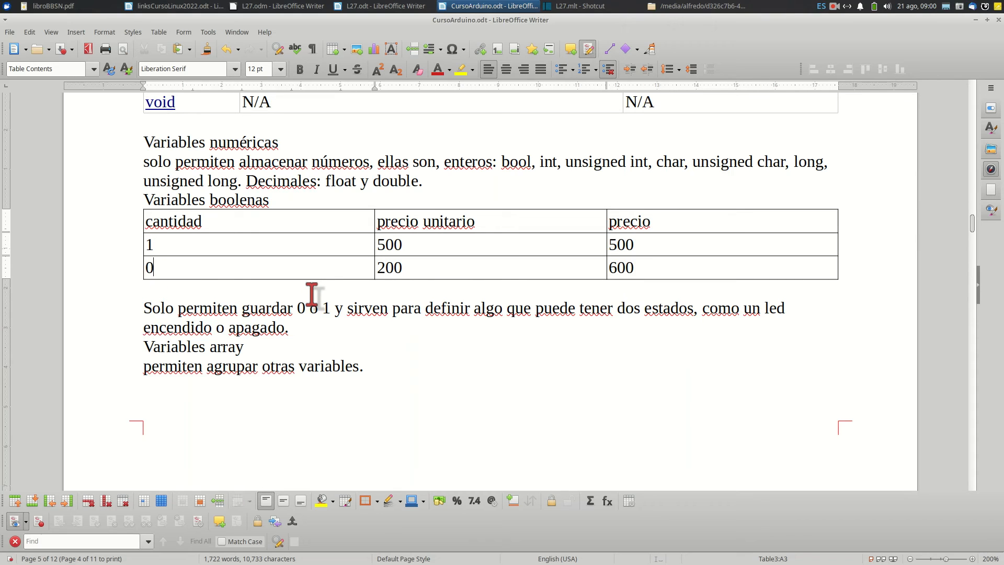
left_click(309, 291)
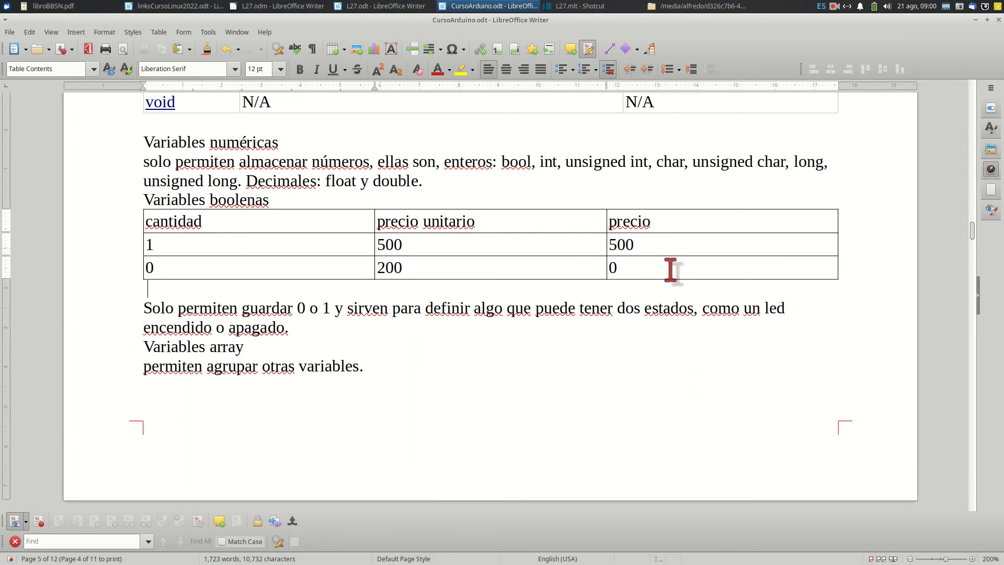
left_click(184, 269)
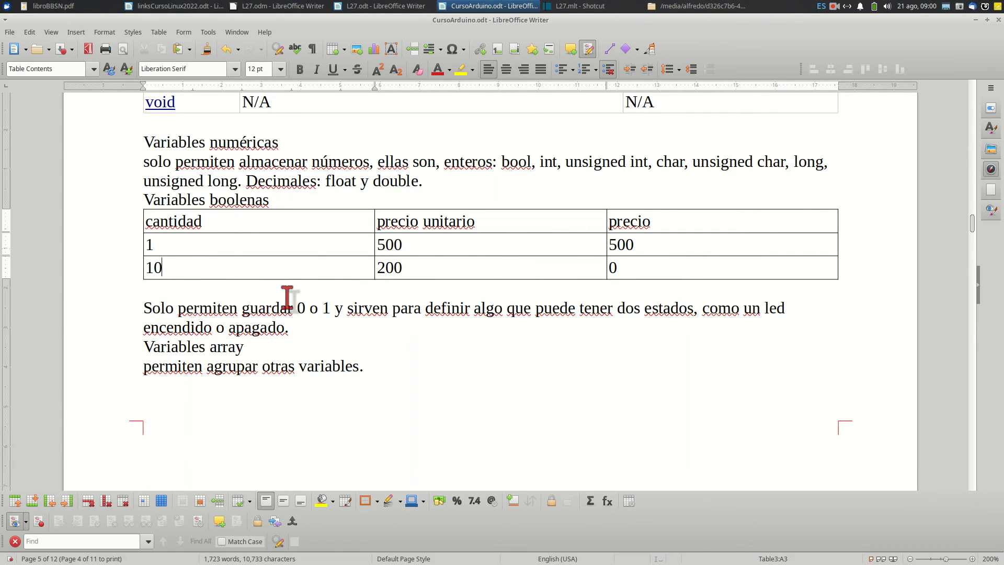
left_click(503, 272)
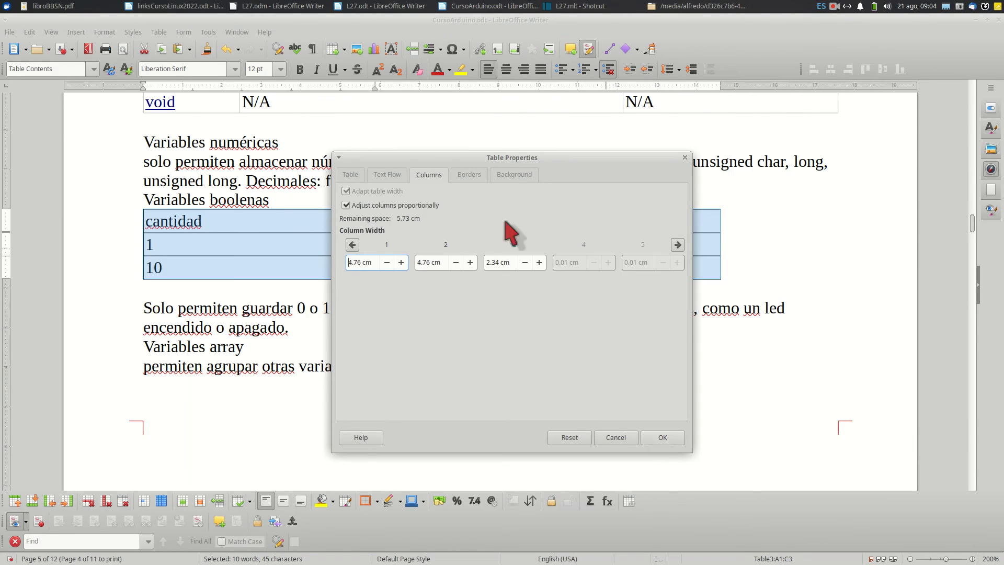
Center the table and set its spacing to 1.60 cm above and 1.50 cm below
left_click(400, 175)
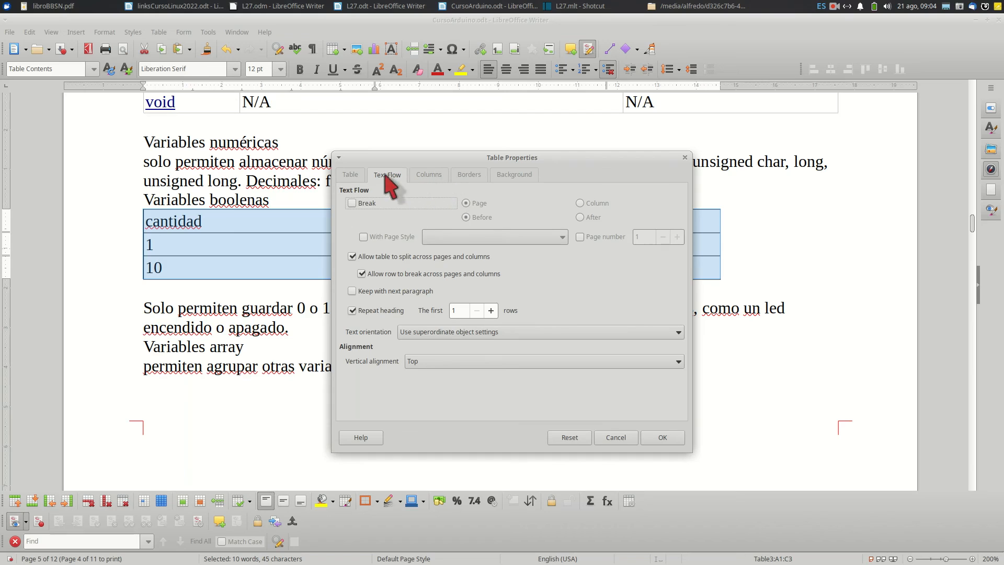
left_click(350, 175)
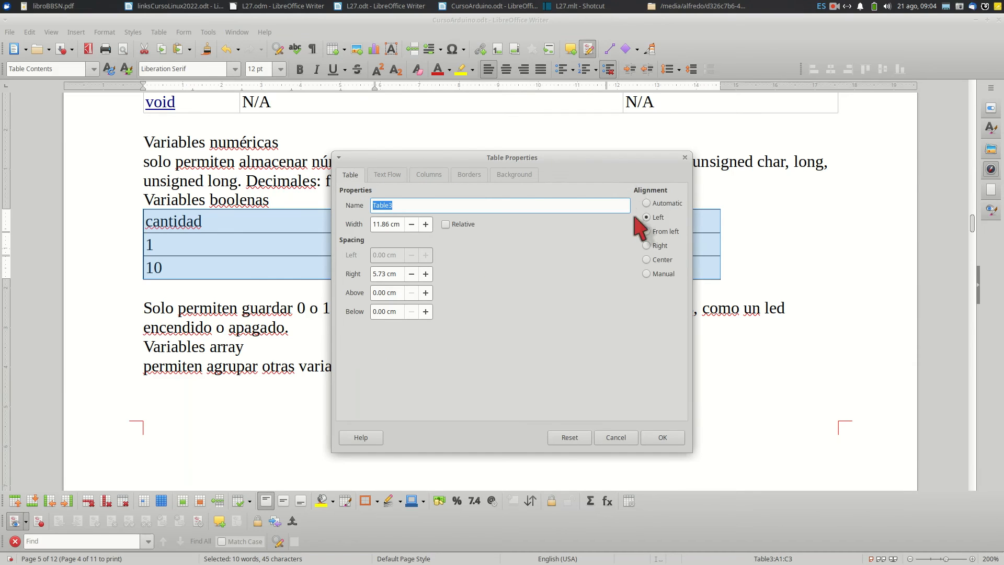
left_click(647, 260)
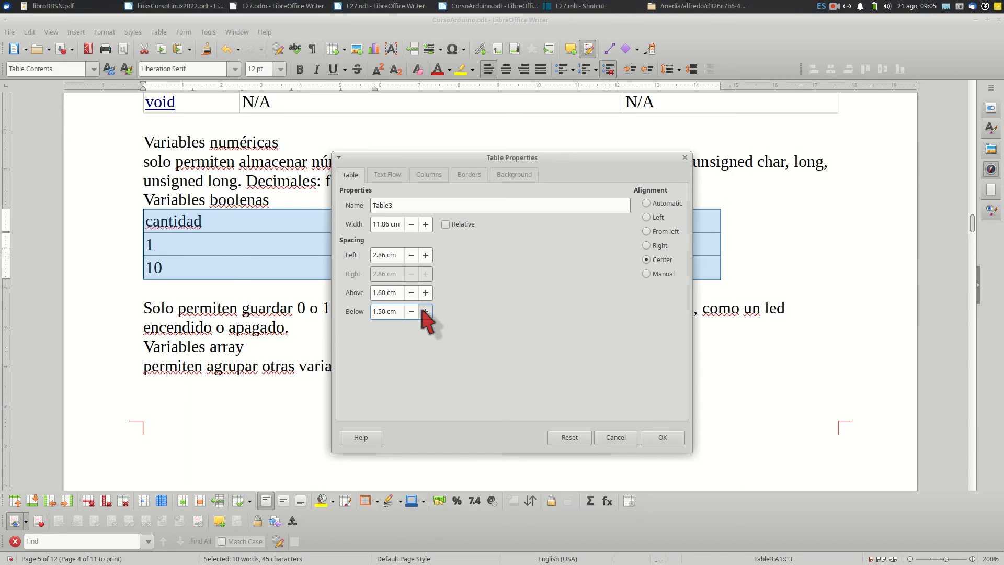
left_click(662, 437)
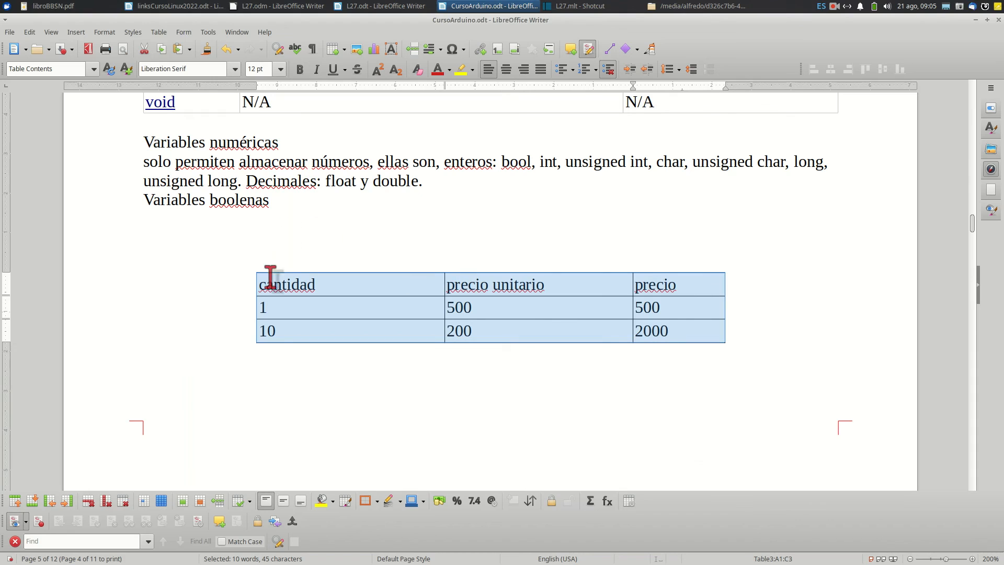
left_click(245, 359)
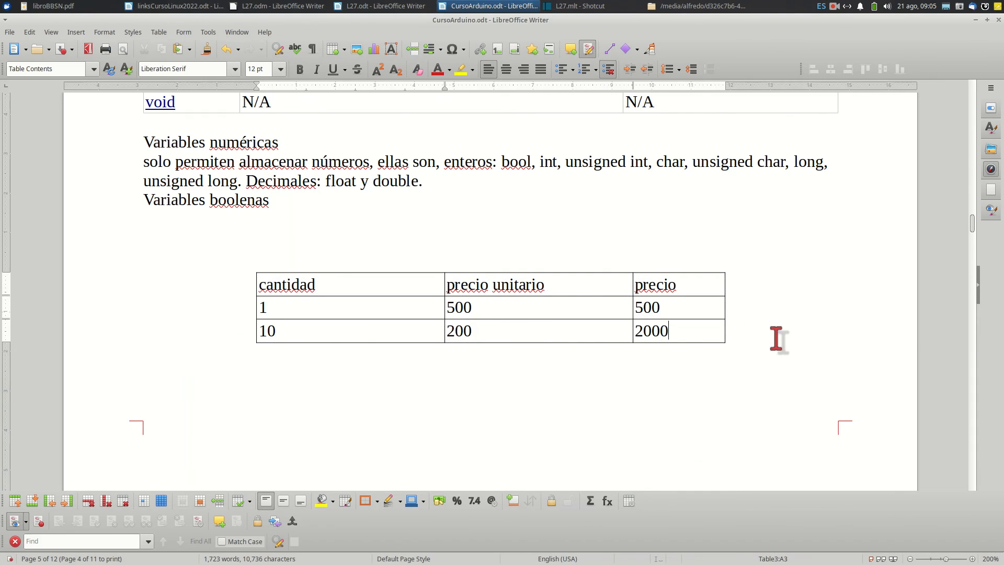
Delete the blank character from the empty line between the table and the "Solo permiten guardar" paragraph
scroll(771, 341, "down", 5)
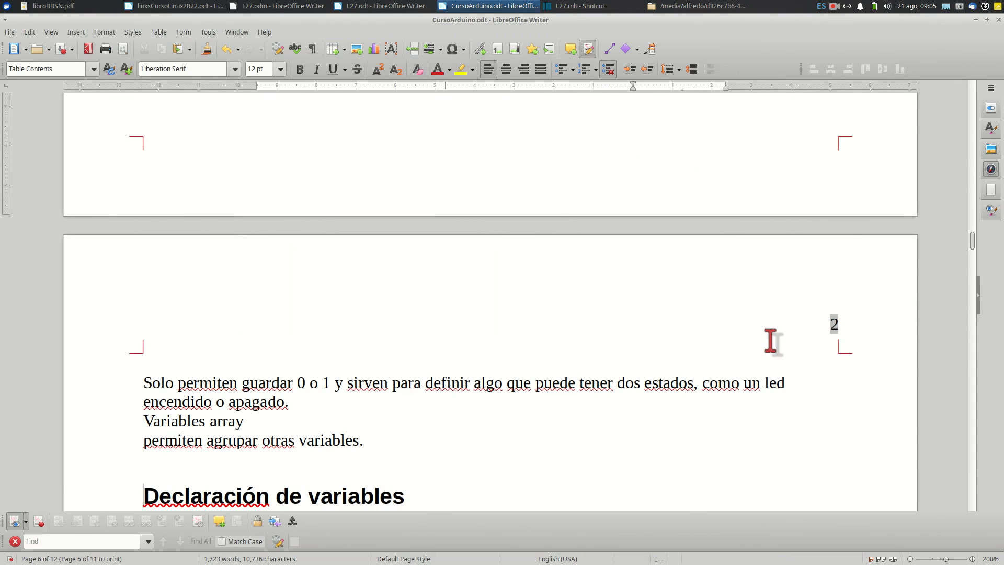
left_click(771, 341)
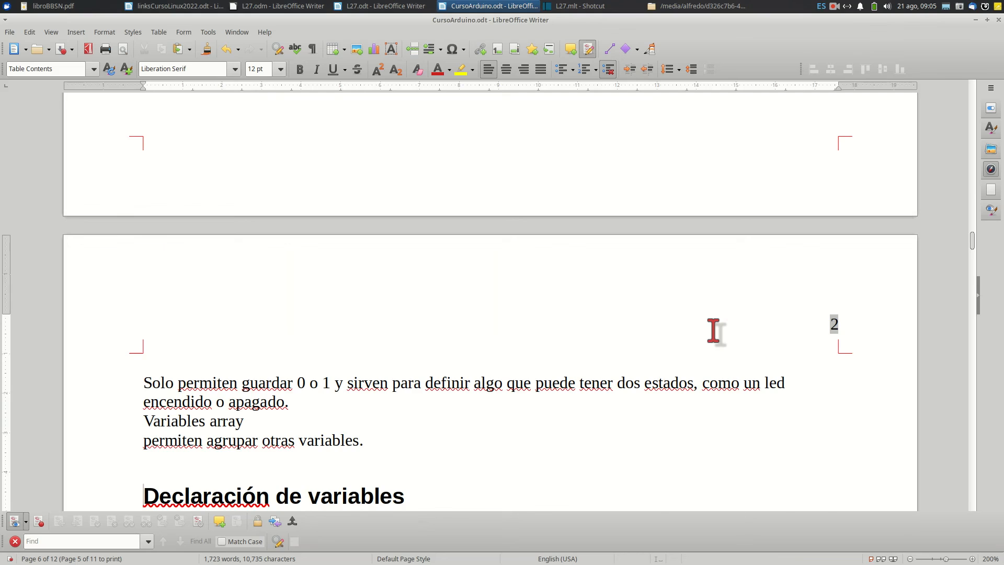
key("Delete")
Insert blank lines after Variables boolenas to push the table onto the next page
scroll(518, 238, "up", 5)
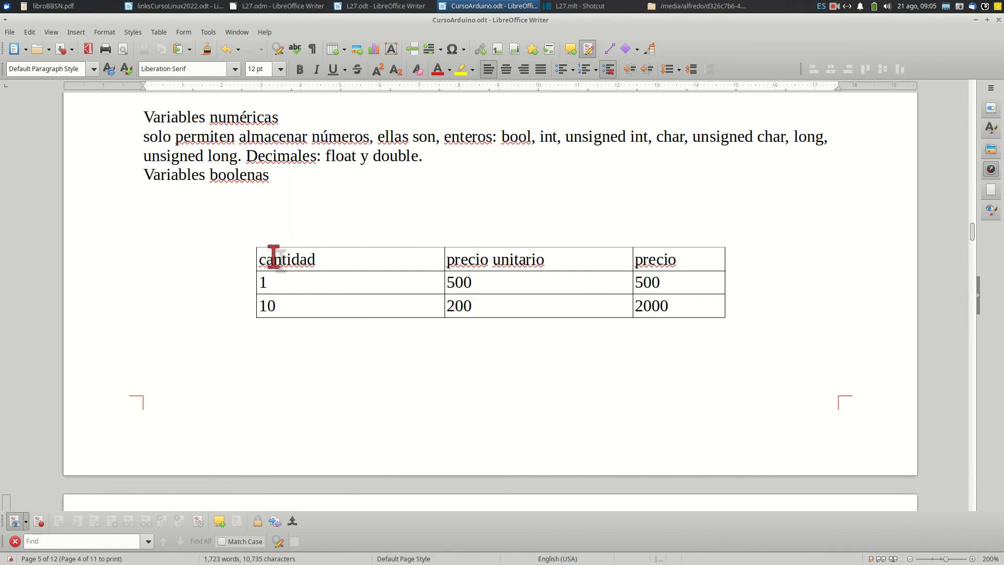
scroll(298, 167, "up", 3)
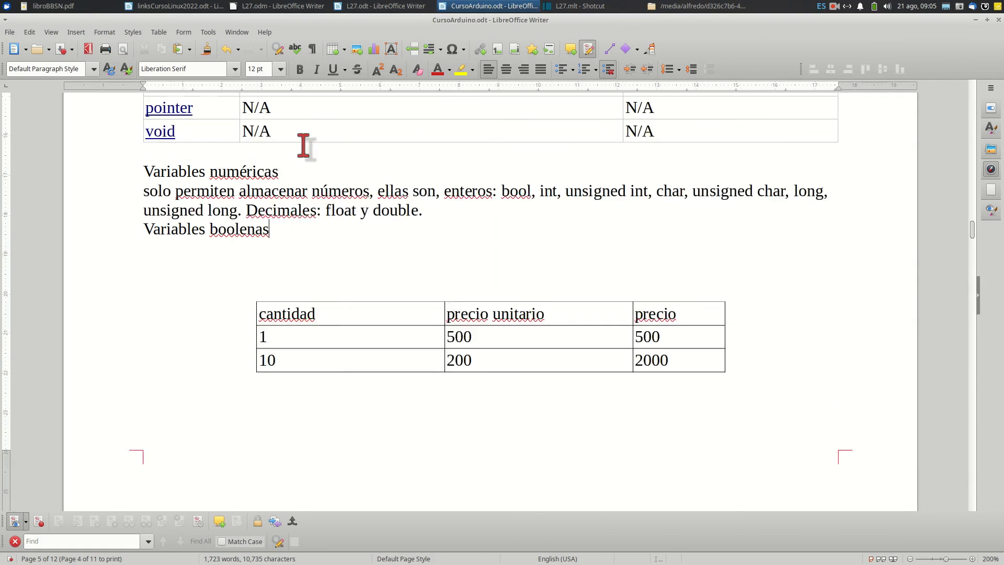
scroll(302, 155, "down", 3)
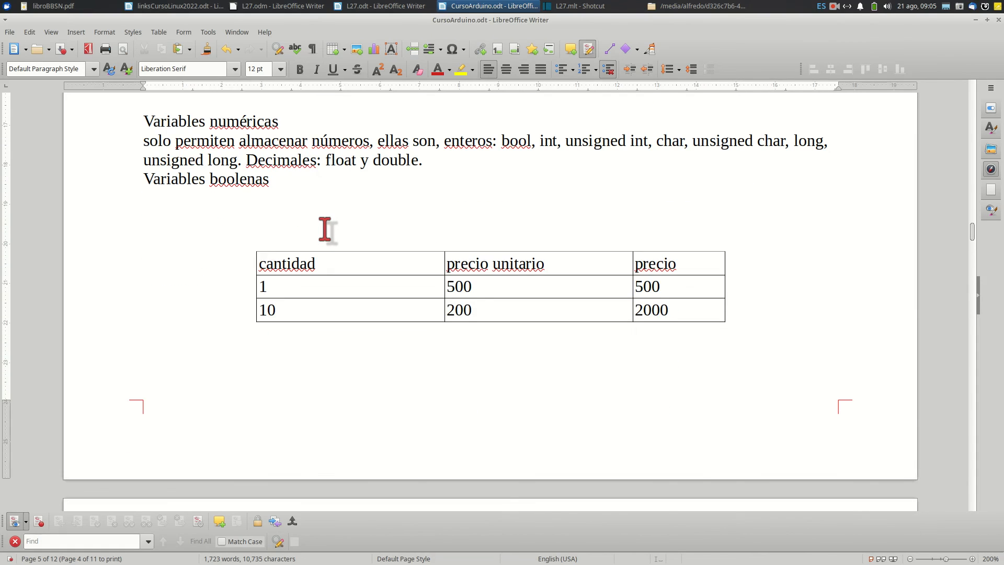
key("Return")
key("Return")
key("Return")
key("Return")
key("Return")
key("Return")
key("Return")
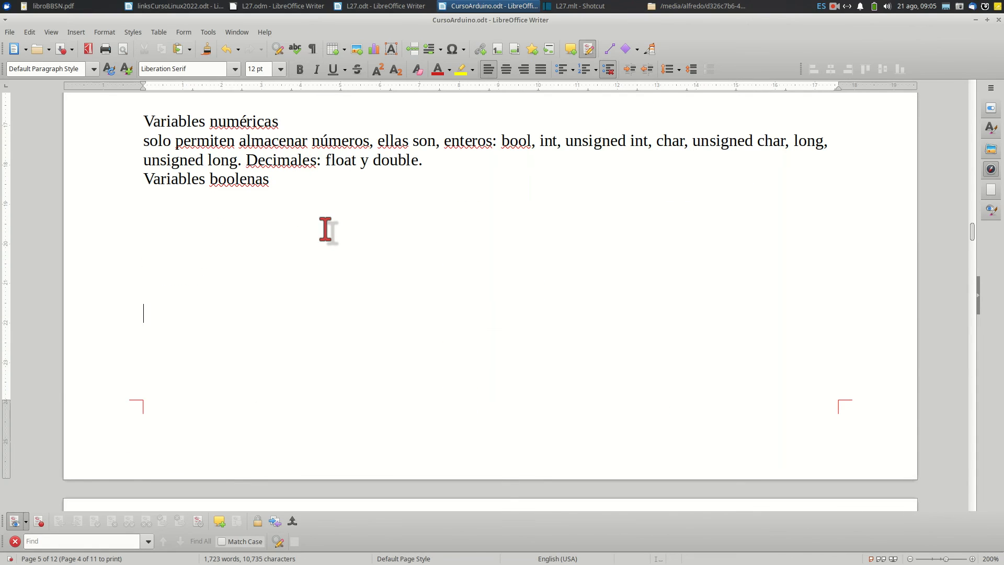
Fill the table's header row cells with the light grey background color cccccc
scroll(325, 229, "down", 8)
left_click_drag(299, 212, 653, 210)
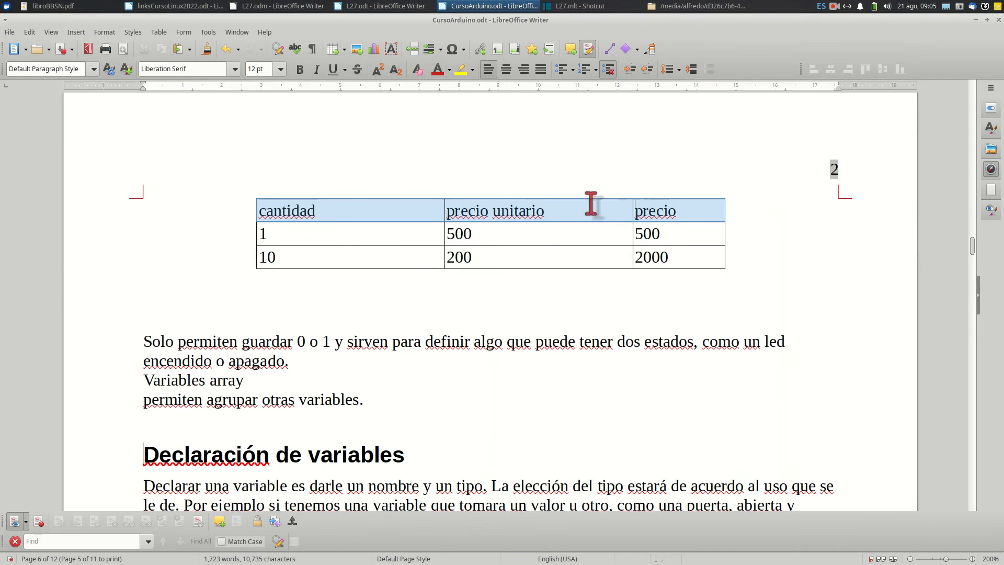
right_click(365, 218)
left_click(386, 445)
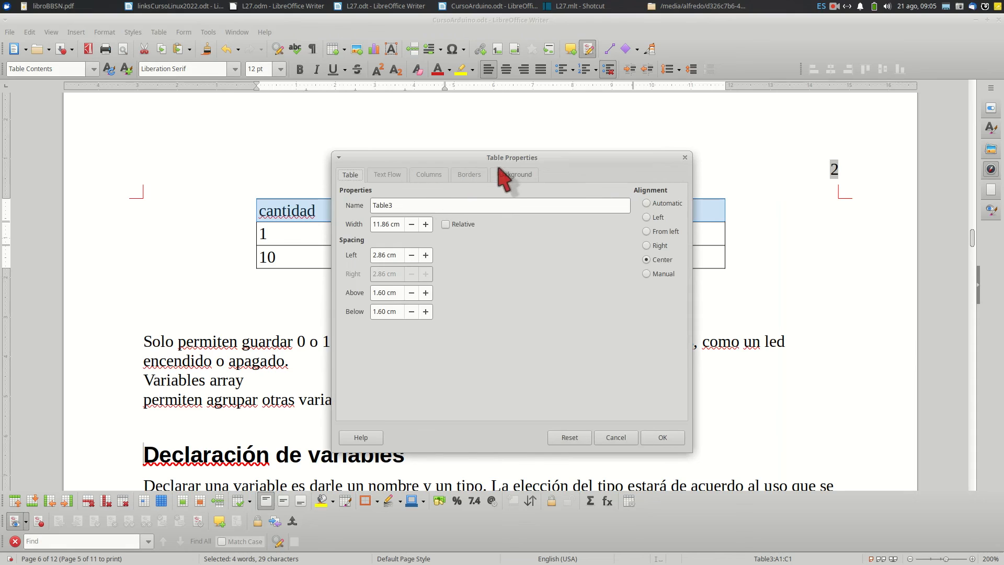
left_click(503, 174)
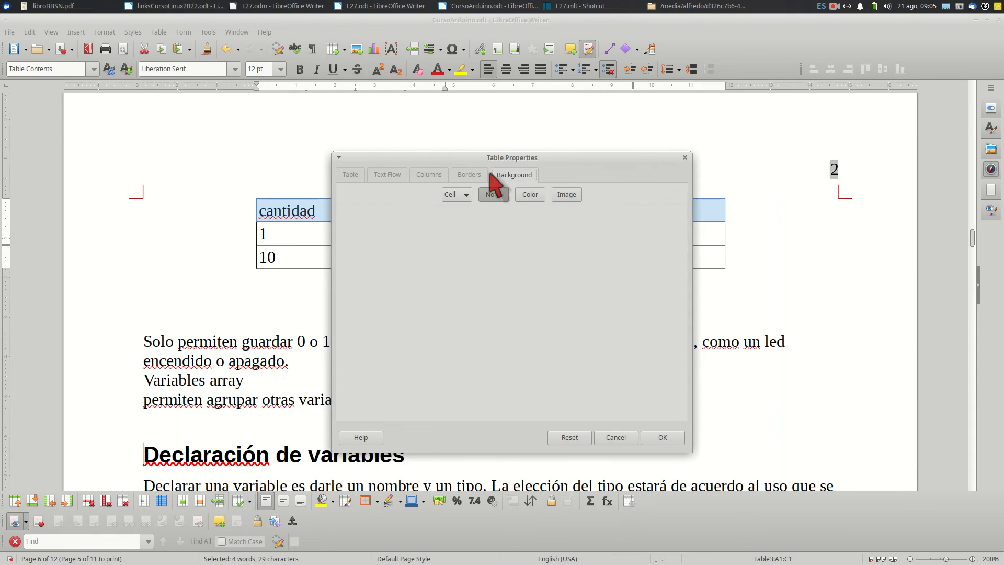
left_click(529, 197)
left_click(565, 196)
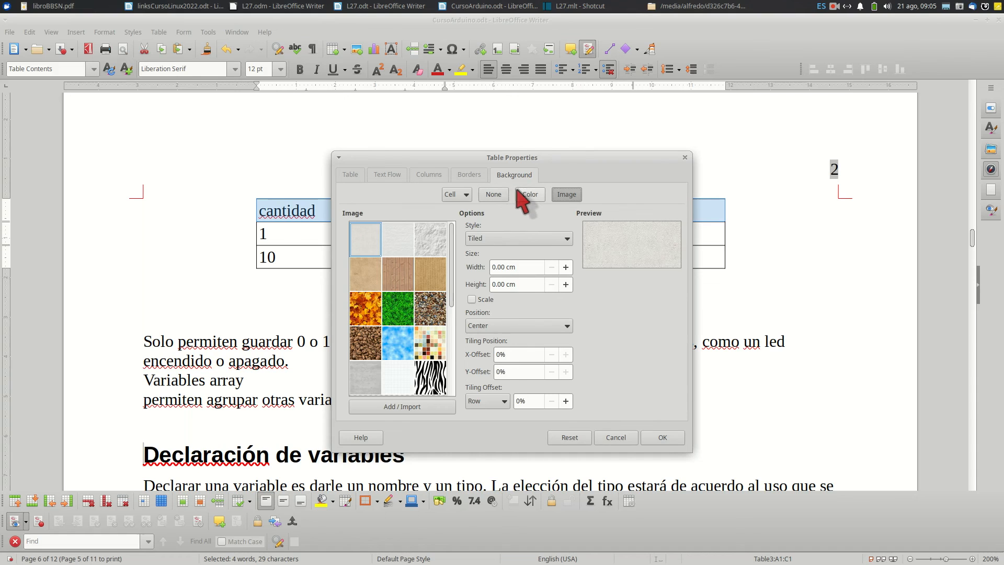
left_click(521, 194)
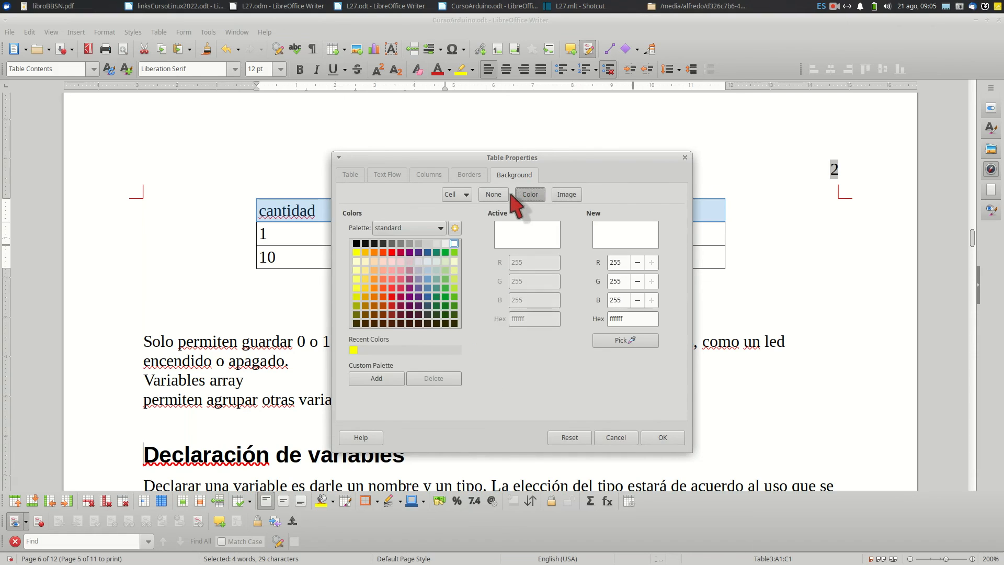
left_click(427, 243)
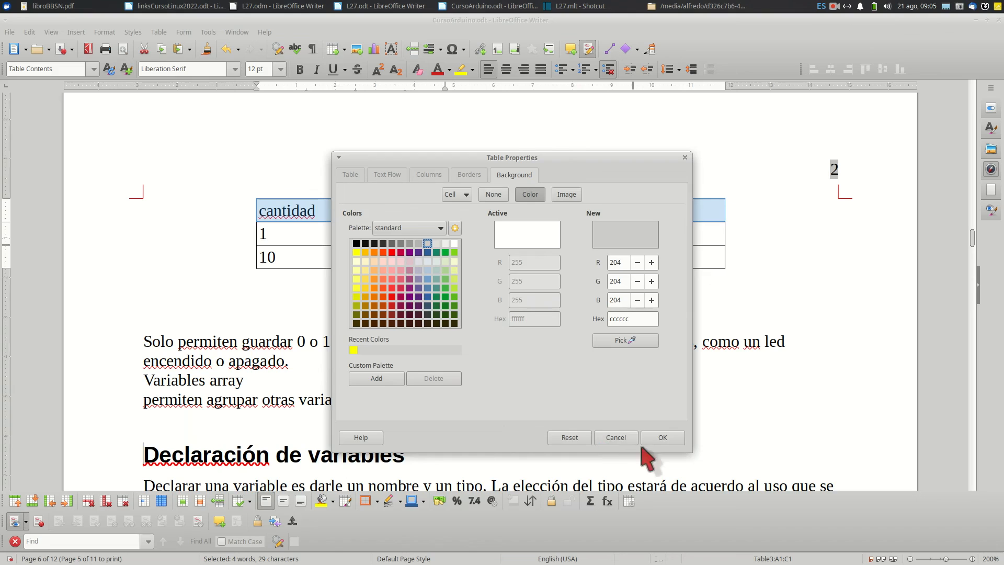
left_click(664, 439)
left_click(180, 241)
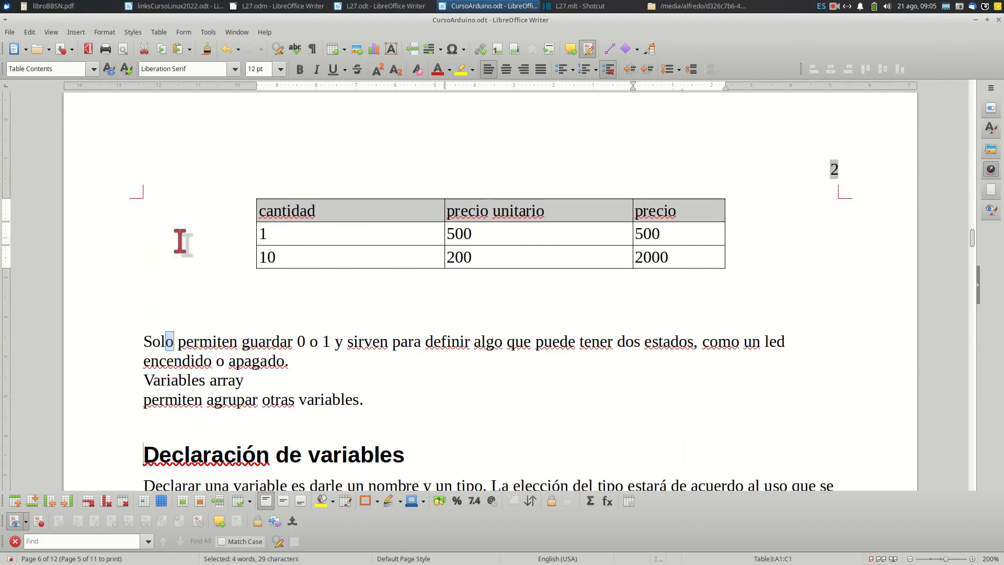
Try to adjust the side border lines of the whole table
left_click_drag(260, 211, 674, 256)
right_click(428, 223)
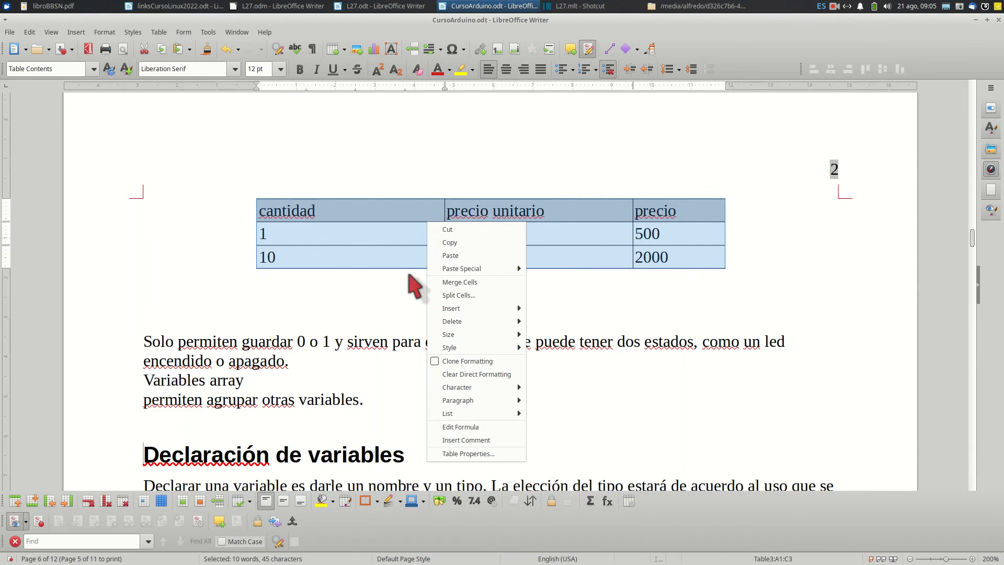
left_click(459, 454)
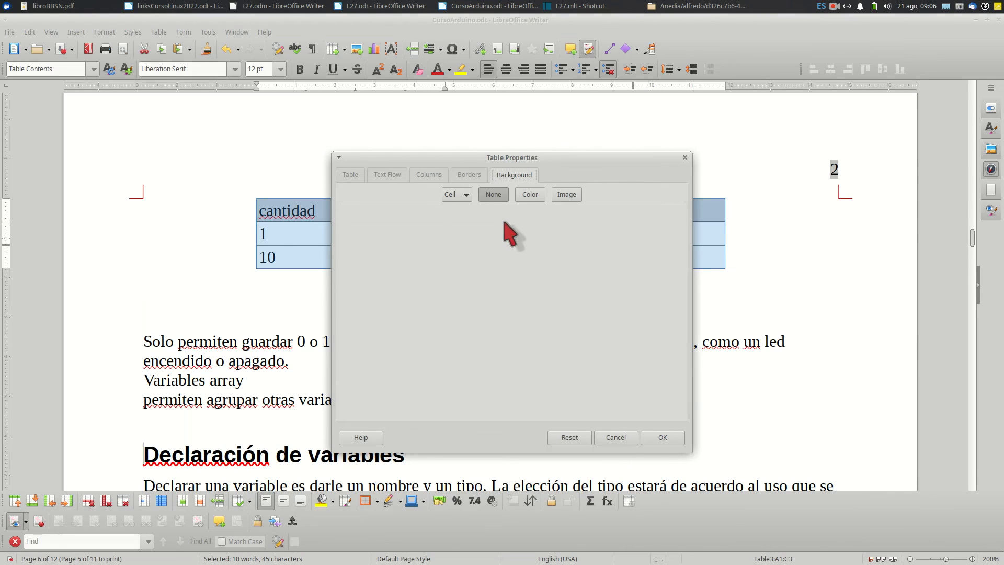
left_click(478, 178)
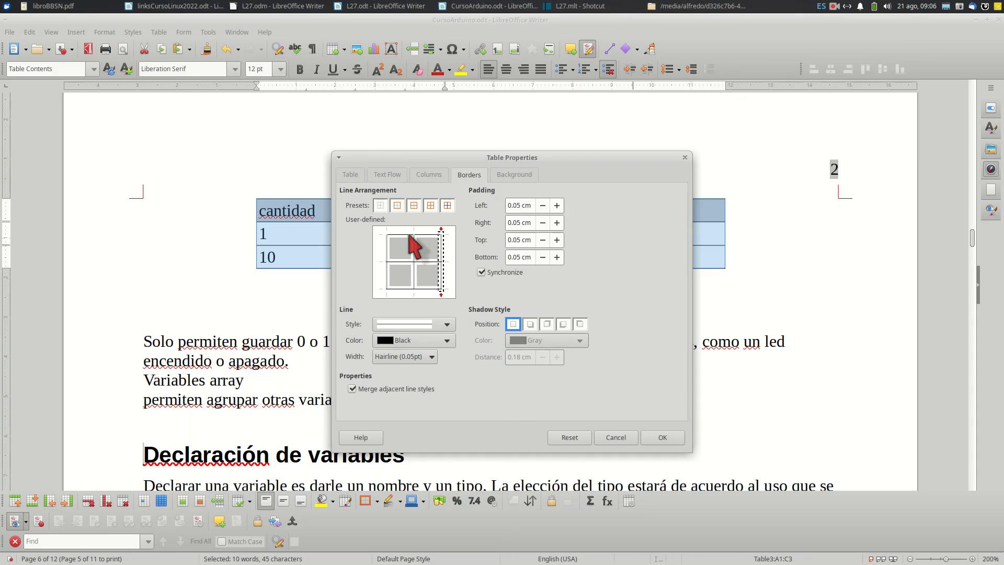
left_click(665, 438)
left_click(500, 301)
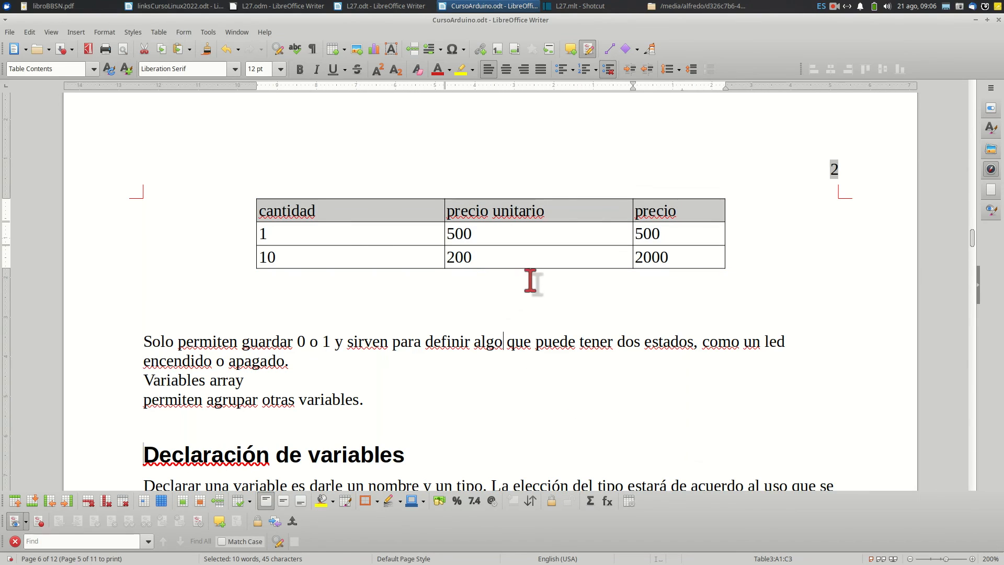
Remove all vertical border lines from the whole table, keeping only the horizontal ones
left_click_drag(274, 210, 647, 251)
right_click(570, 243)
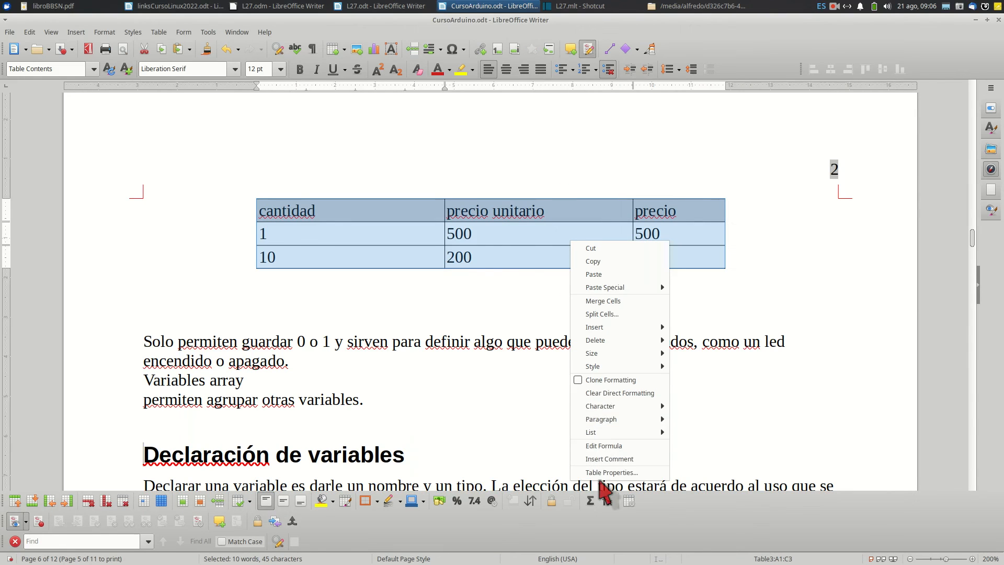
left_click(607, 472)
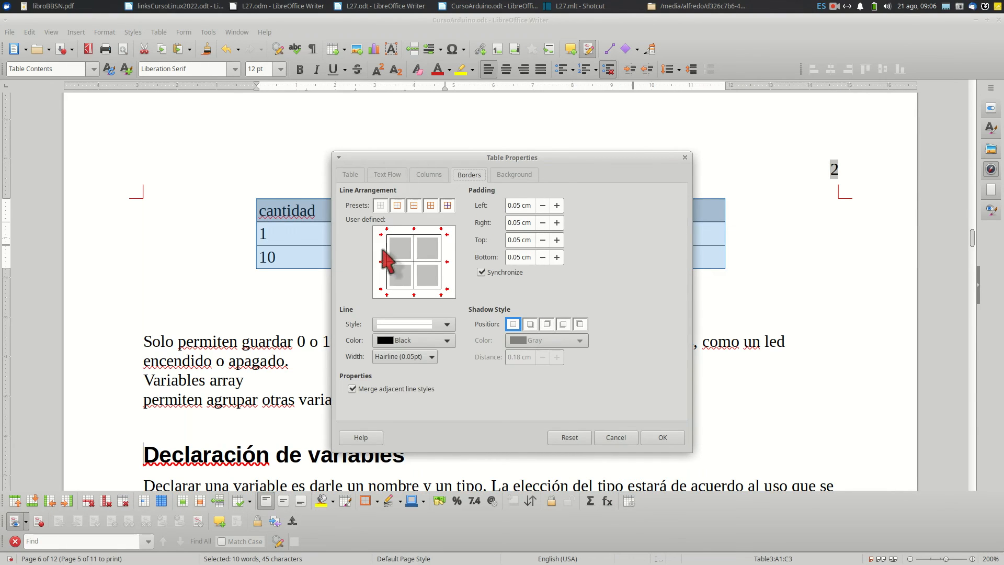
left_click(414, 254)
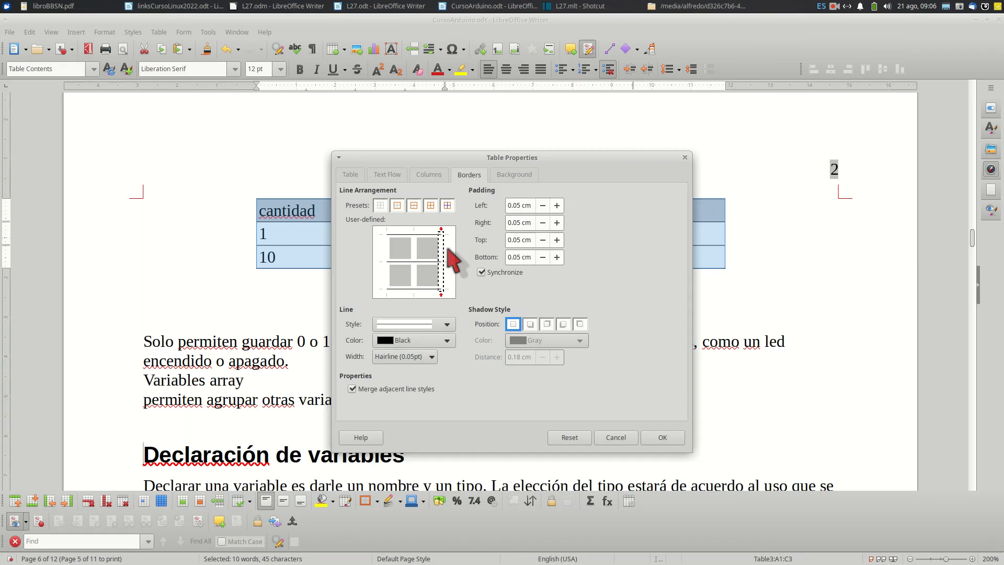
left_click(652, 437)
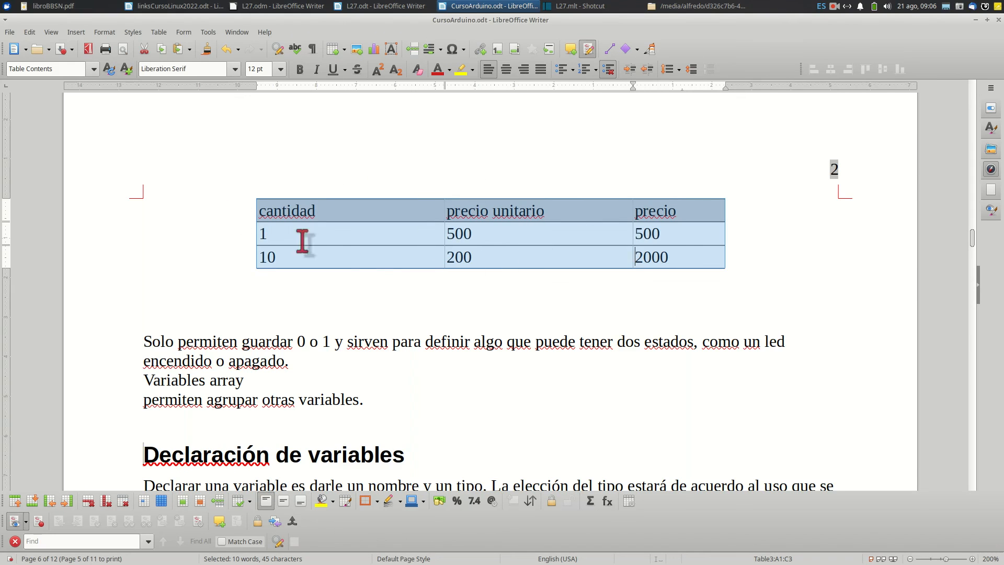
Export the document as a PDF named CursoArduino in the Arduino folder
scroll(376, 275, "up", 4)
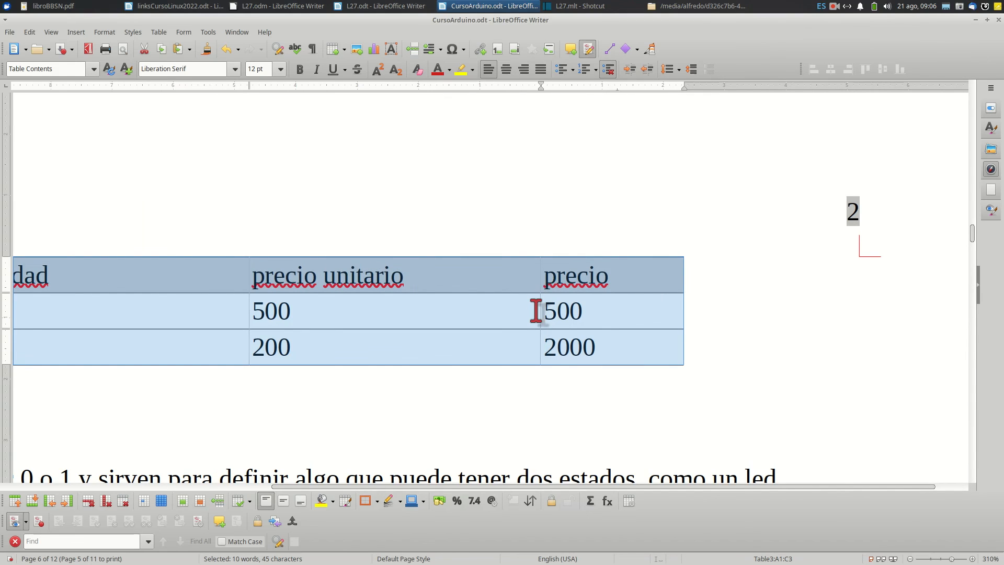
scroll(536, 311, "down", 2)
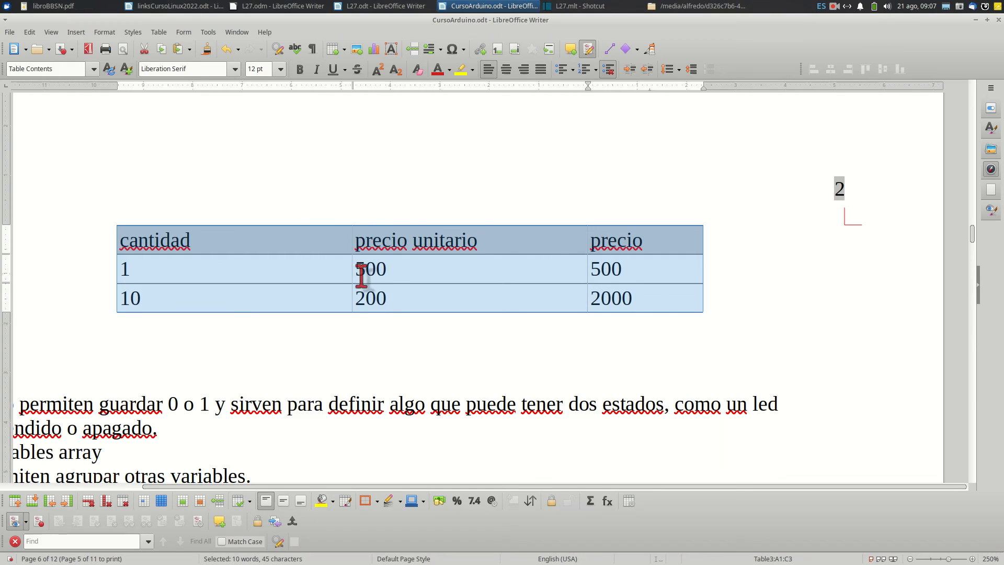
left_click(88, 49)
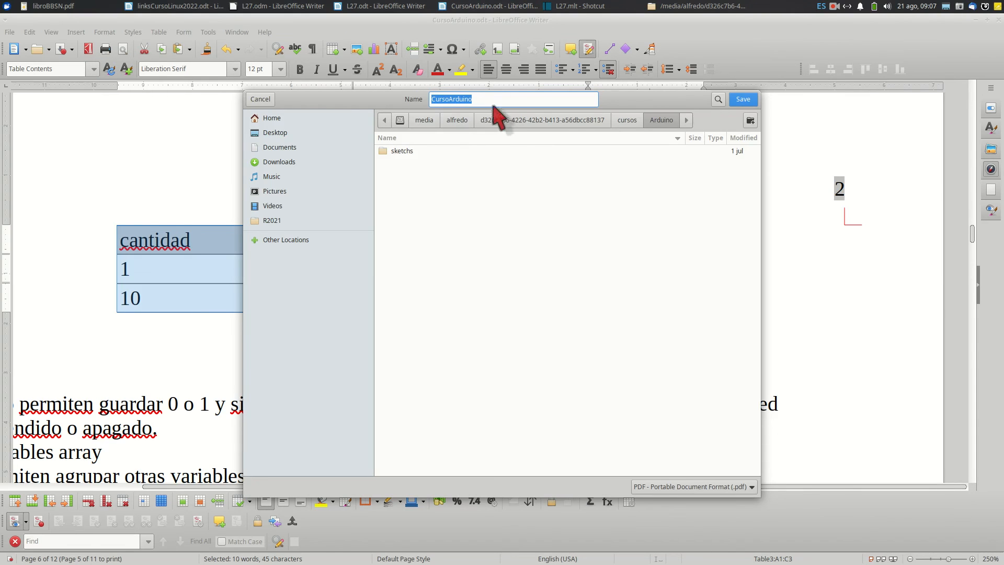
left_click(743, 99)
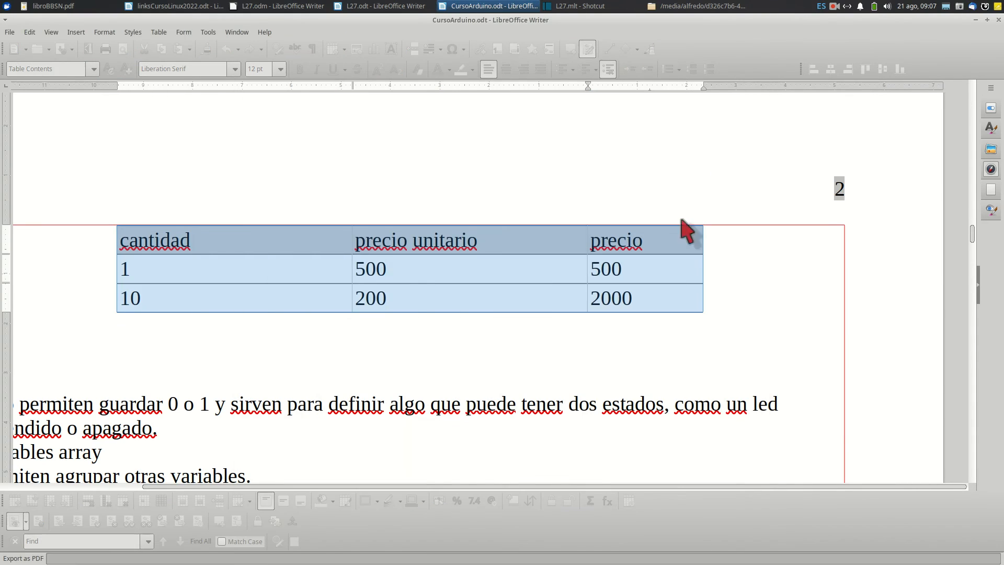
Check the table's borders and header shading on page 5 of the exported PDF, and close the viewer
scroll(640, 285, "down", 10)
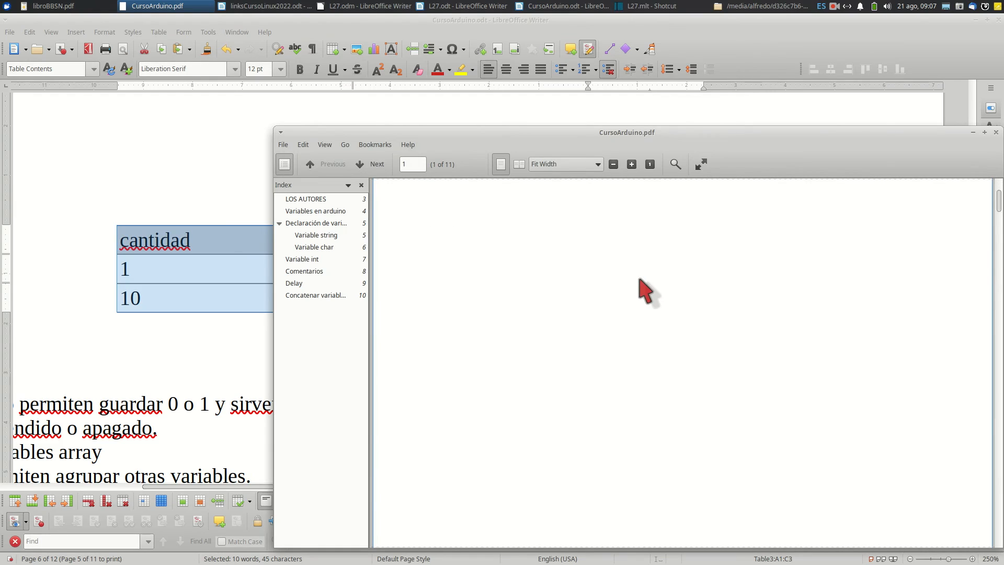
scroll(638, 285, "down", 15)
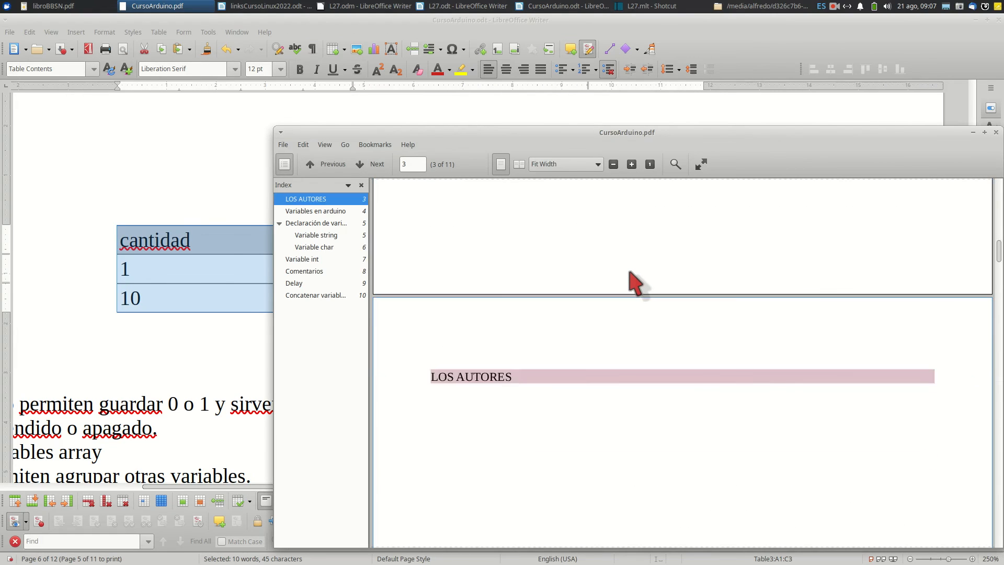
scroll(630, 272, "down", 10)
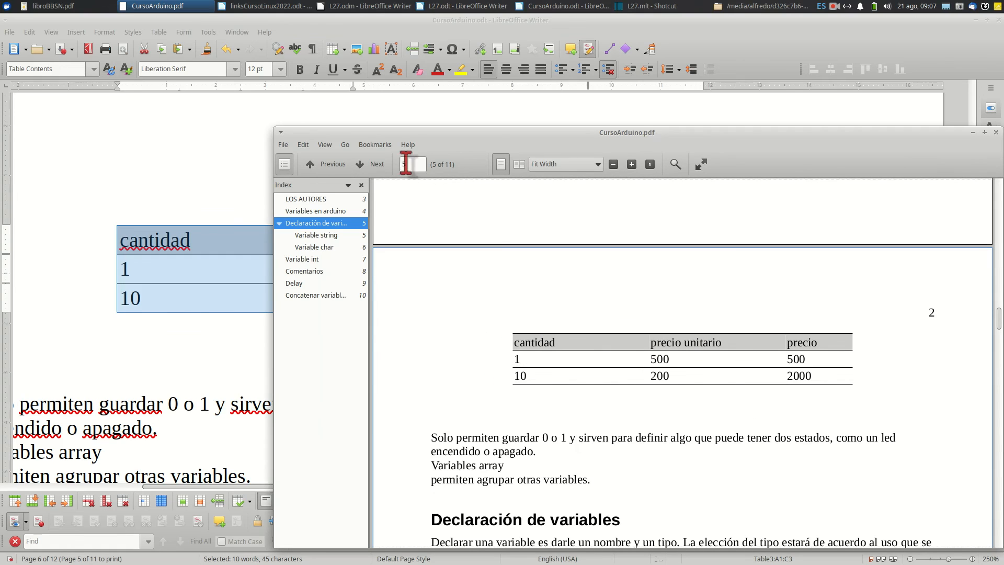
left_click_drag(397, 134, 287, 188)
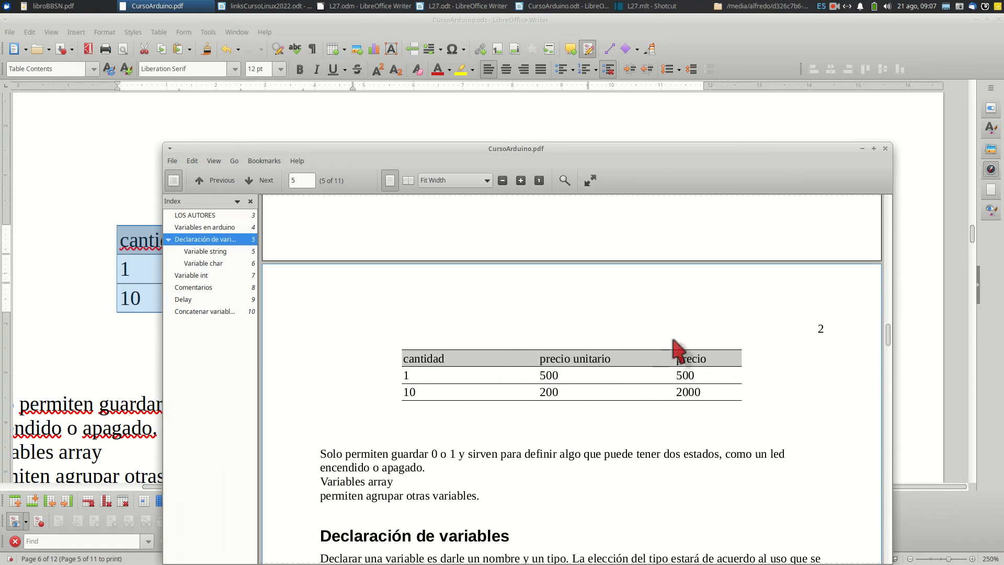
left_click(885, 148)
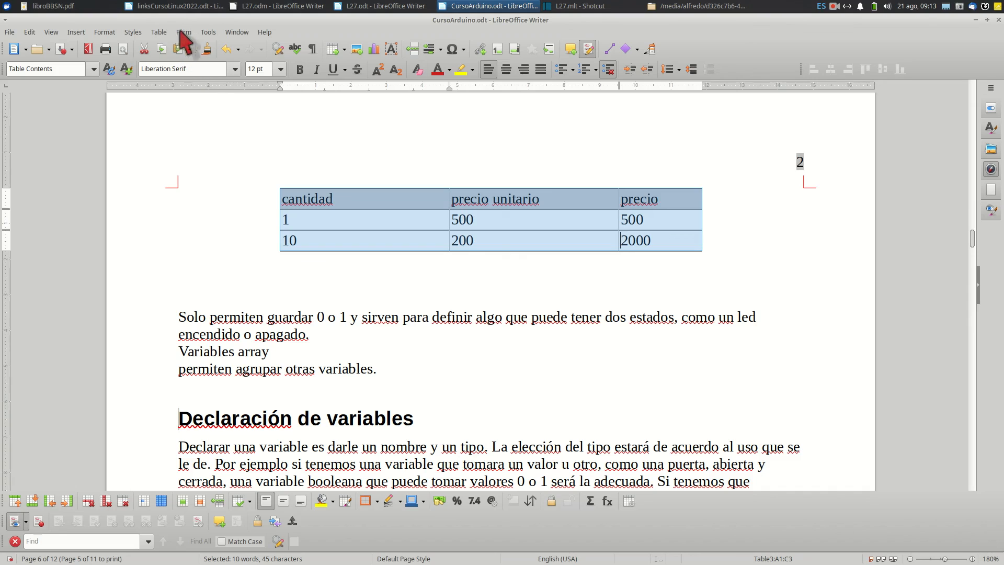
In the Writer table options, enable Heading and Do not split for new tables, and Number recognition for table input
left_click(209, 34)
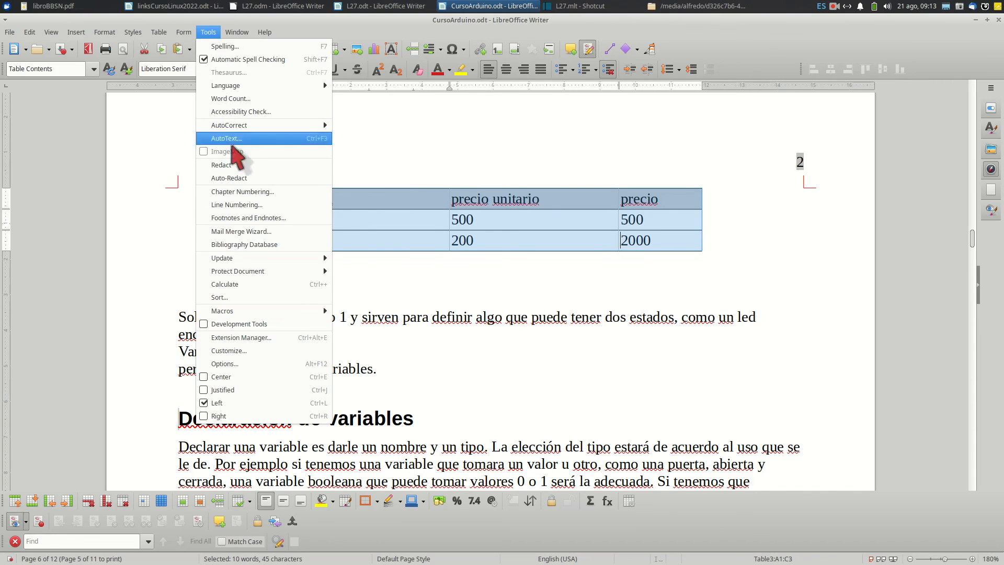
left_click(235, 365)
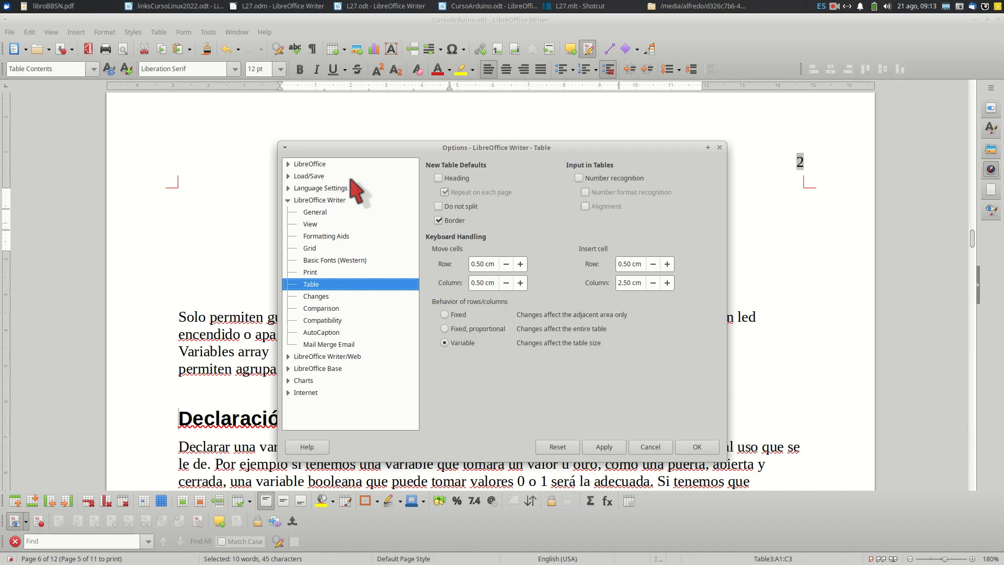
left_click(309, 201)
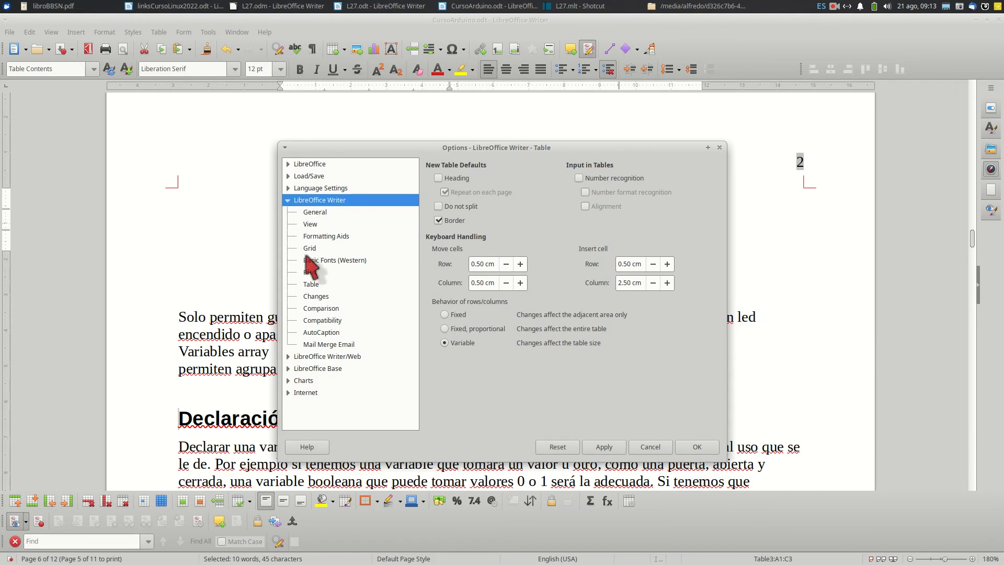
left_click(310, 285)
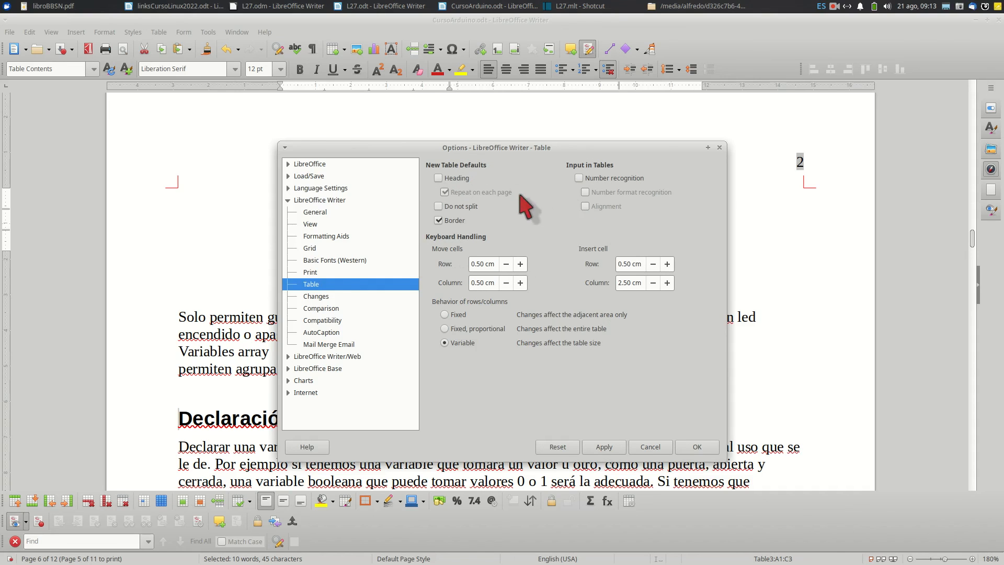
left_click(439, 178)
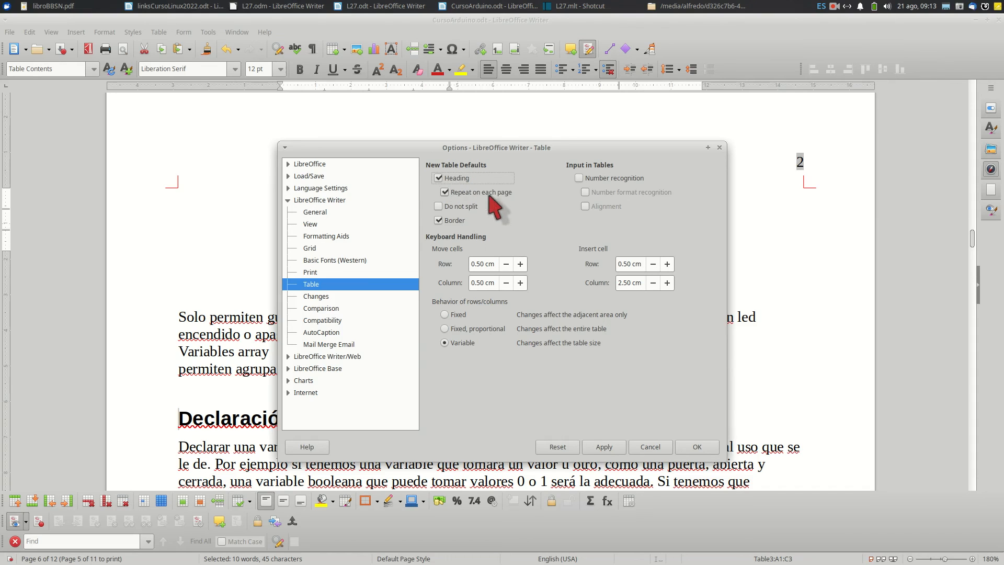
left_click(439, 206)
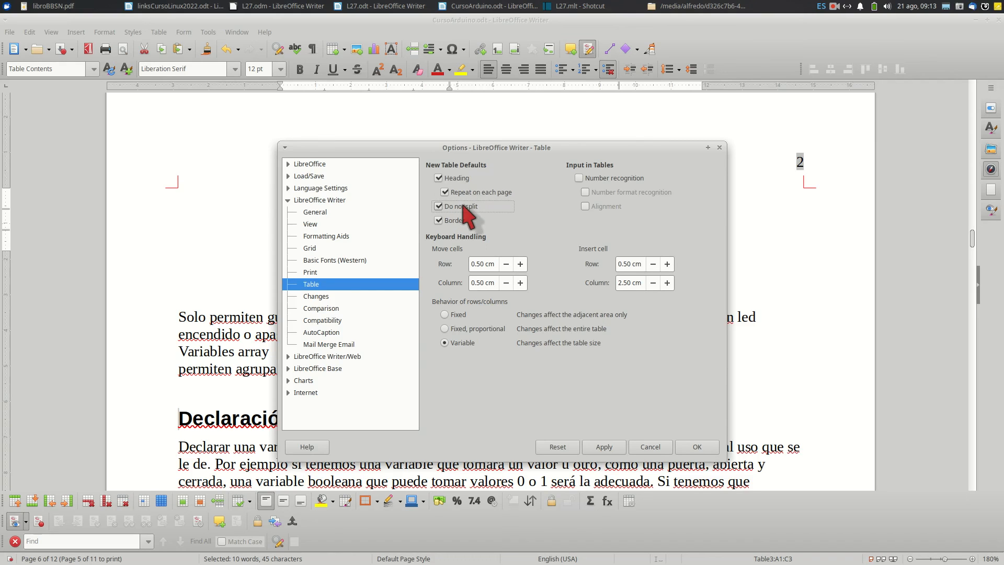
left_click(439, 221)
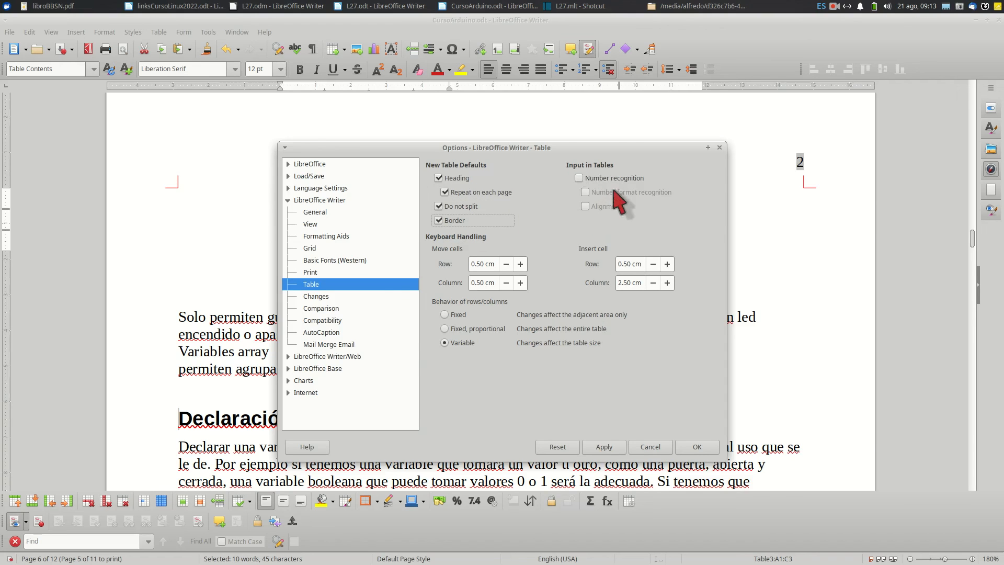
left_click(581, 178)
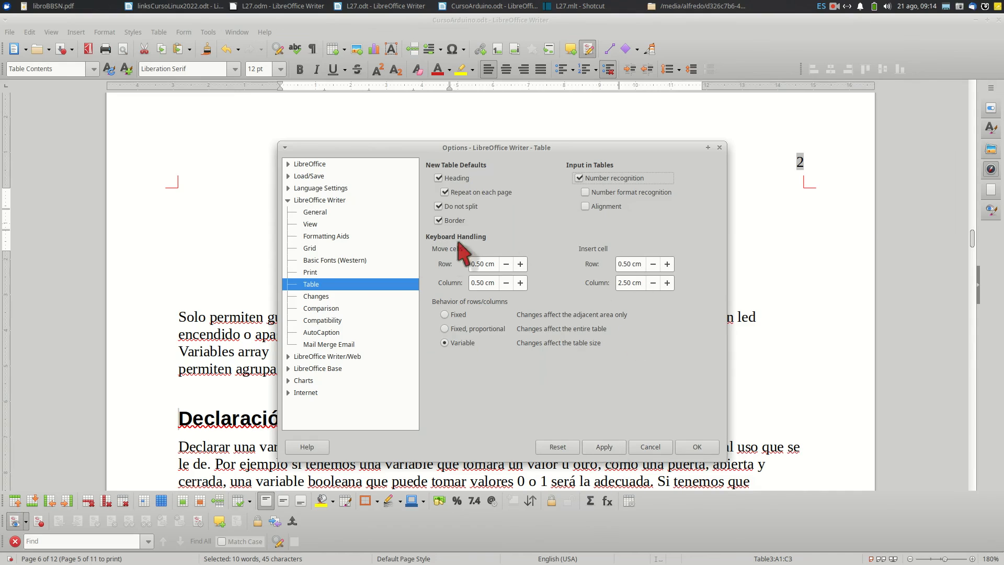
Turn off the Heading, Do not split and Number recognition table options and accept the settings
left_click(440, 178)
left_click(439, 207)
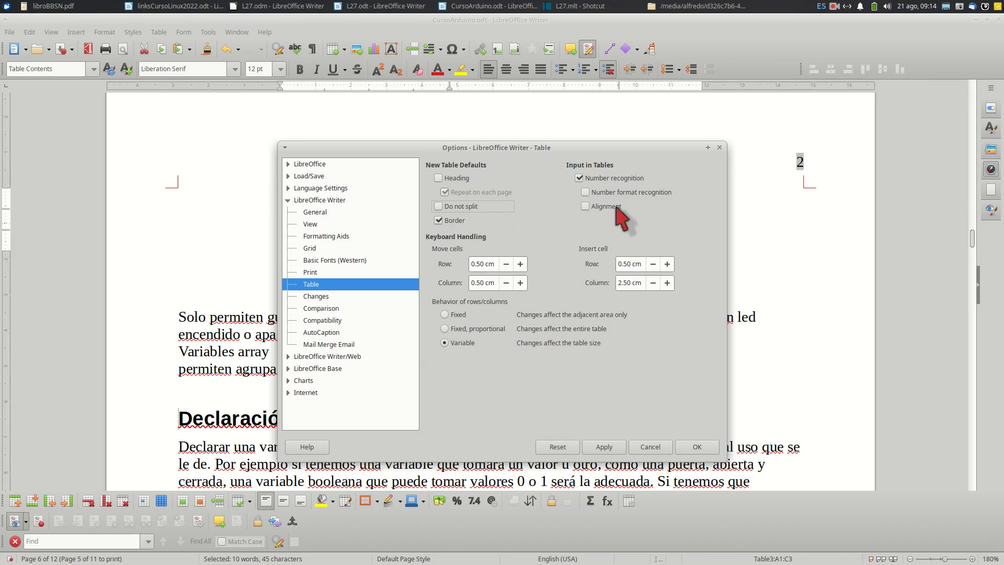
left_click(579, 178)
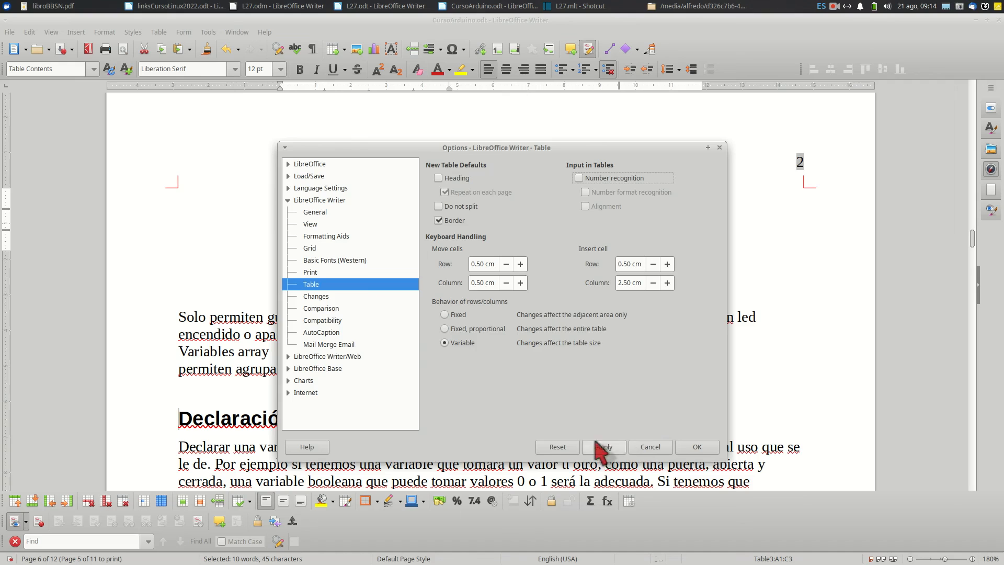
left_click(697, 447)
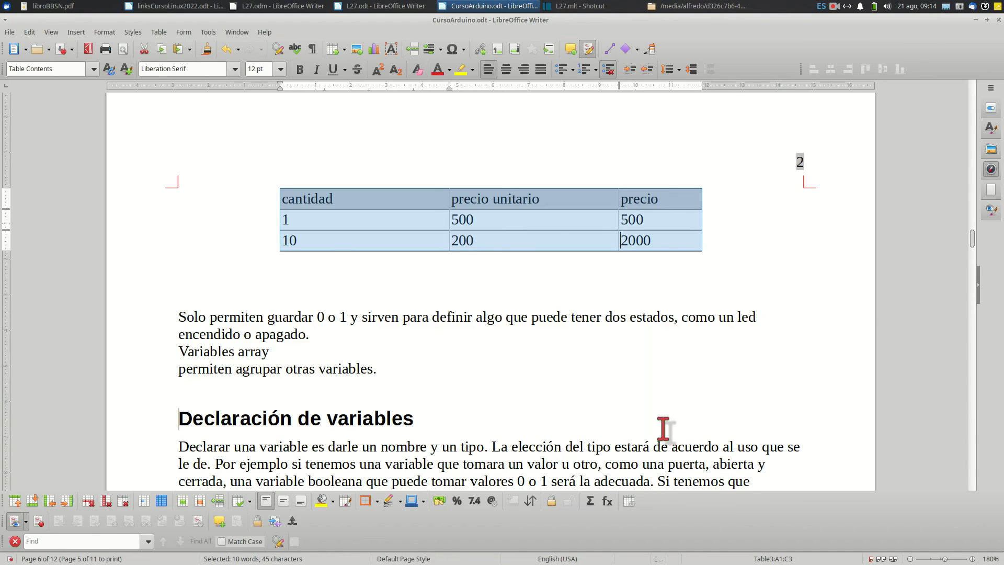